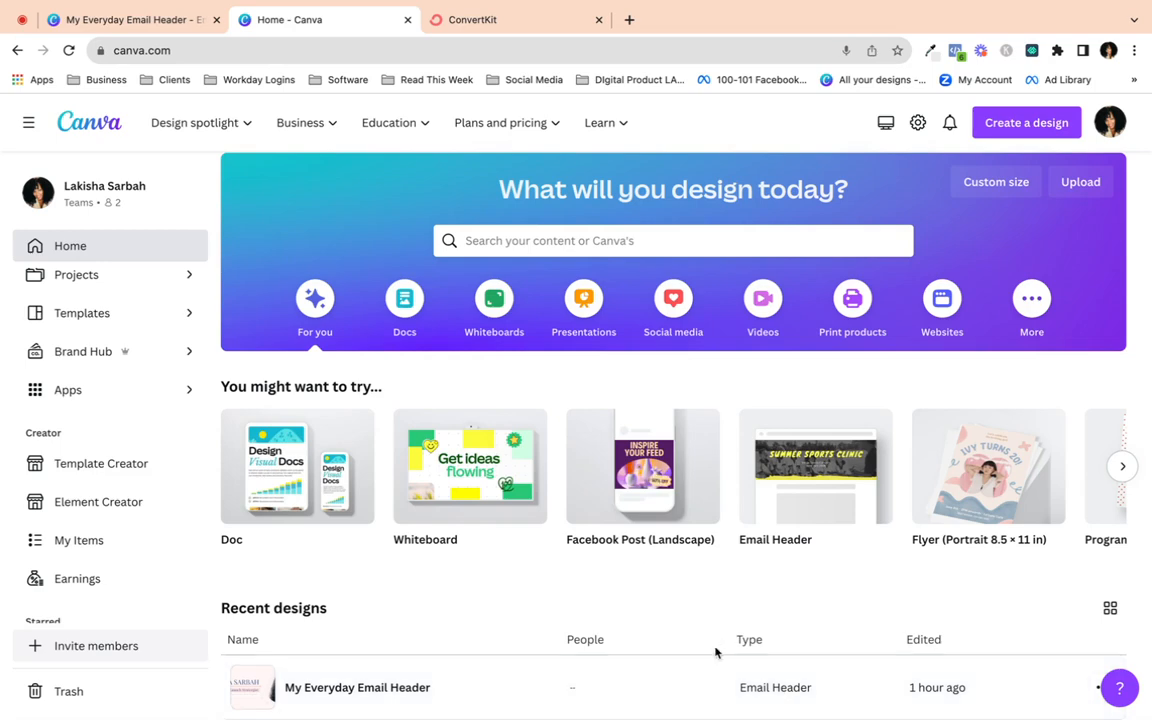
- Switch to the ConvertKit New Broadcast draft and read through its planner announcement text
left_click(543, 22)
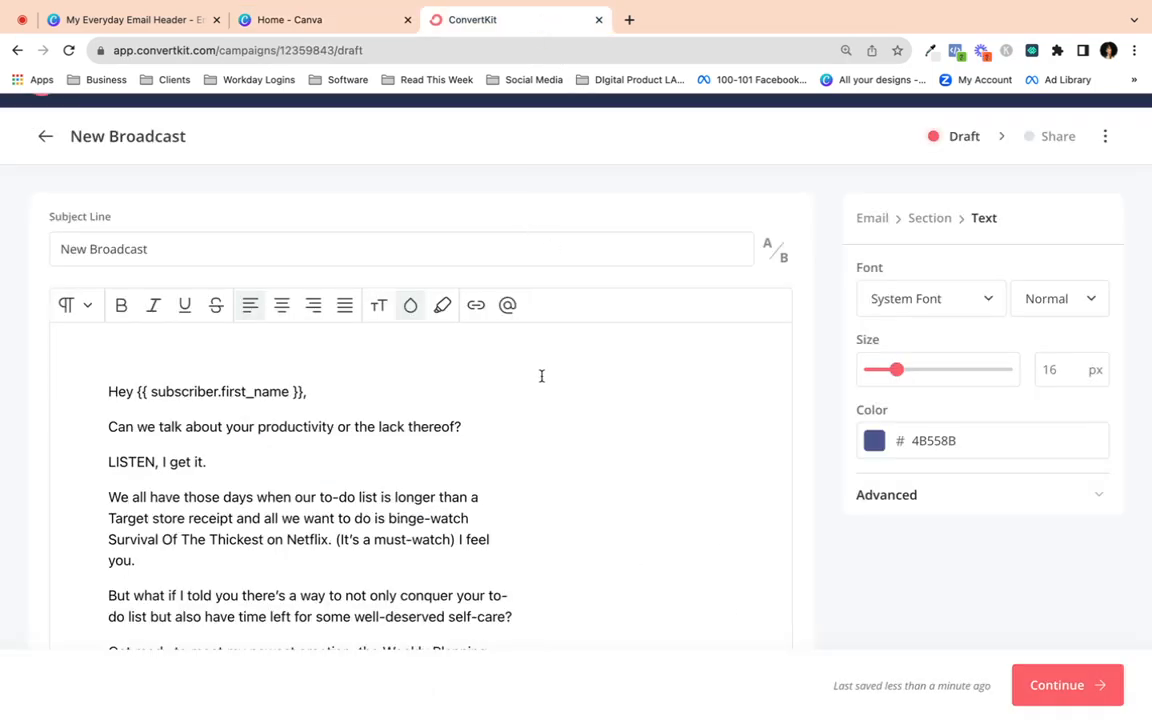
scroll(540, 375, "down", 3)
scroll(541, 376, "down", 10)
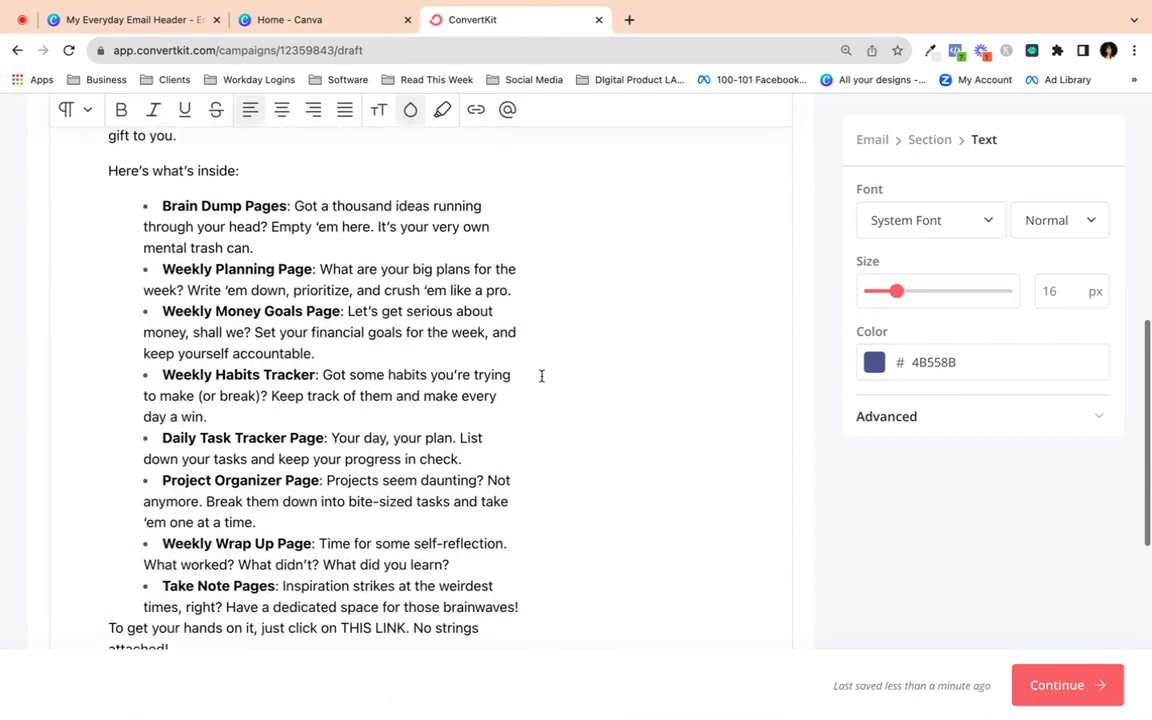
scroll(541, 376, "down", 3)
scroll(541, 376, "up", 15)
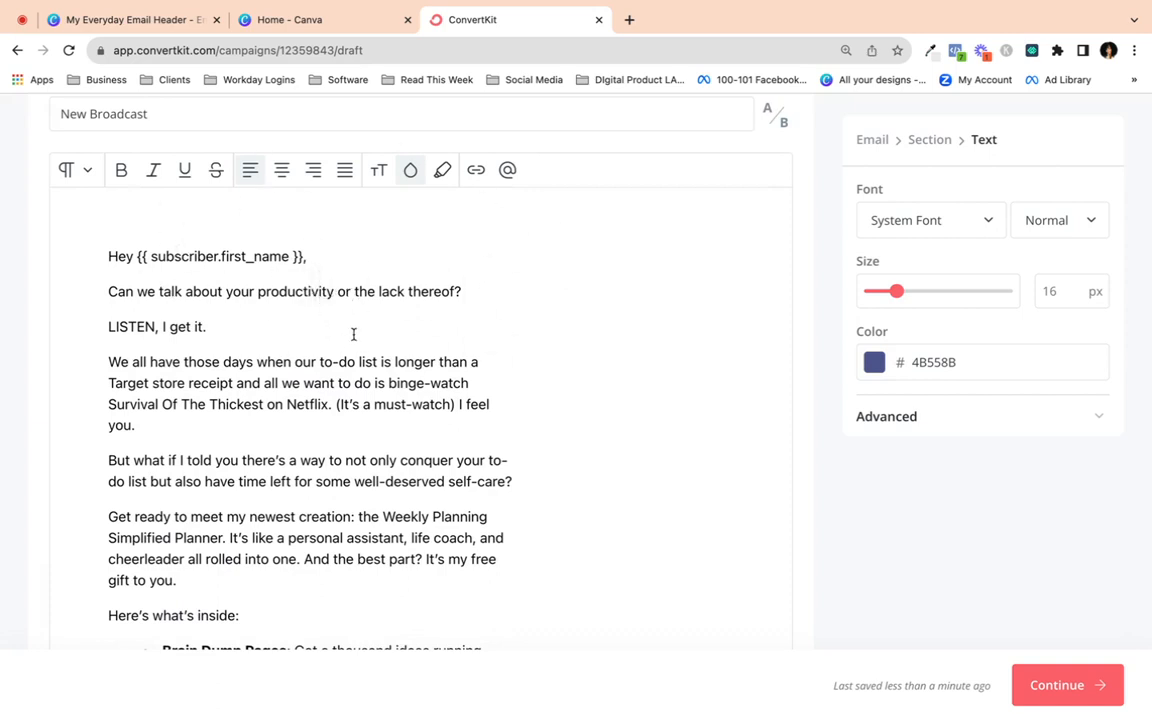
- From the Canva home page, search templates for 'Email Header' and open that gallery
left_click(309, 25)
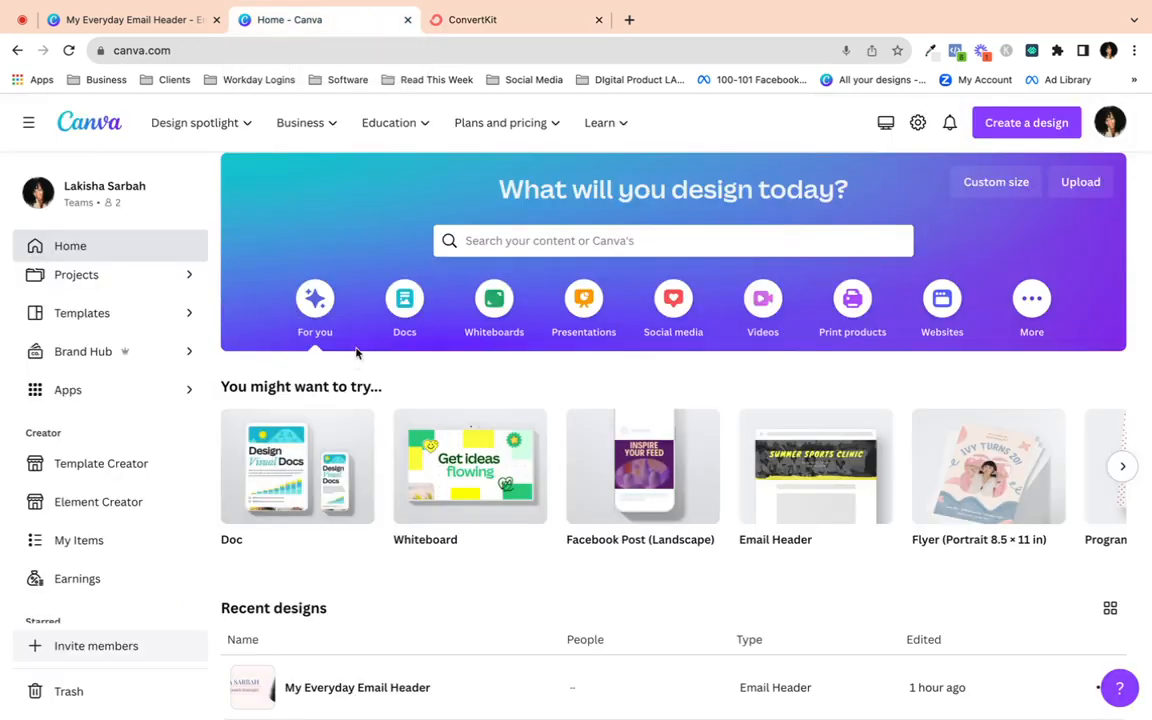
scroll(357, 353, "down", 1)
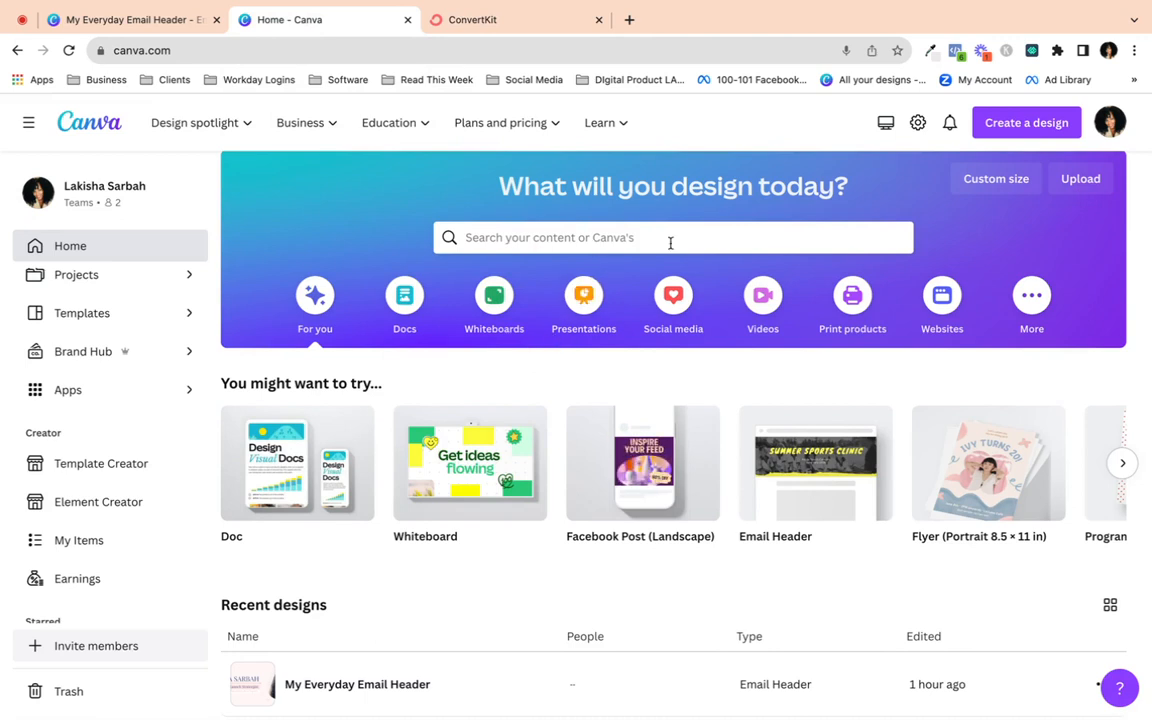
scroll(670, 243, "up", 1)
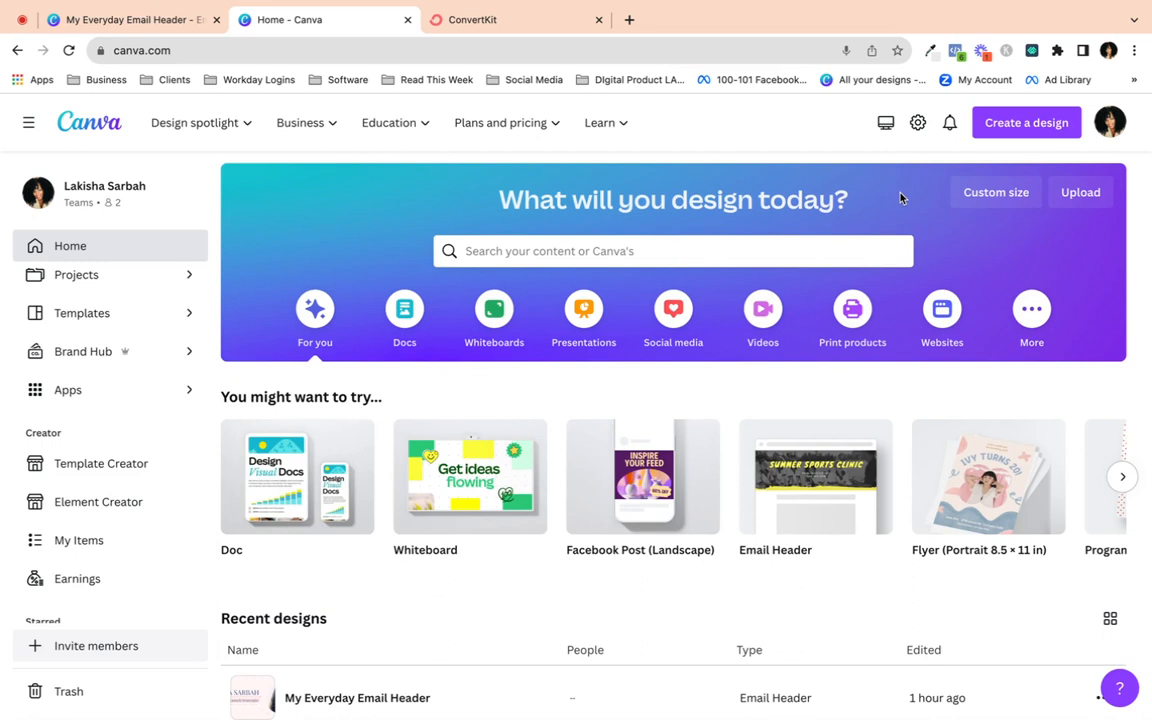
scroll(900, 197, "up", 1)
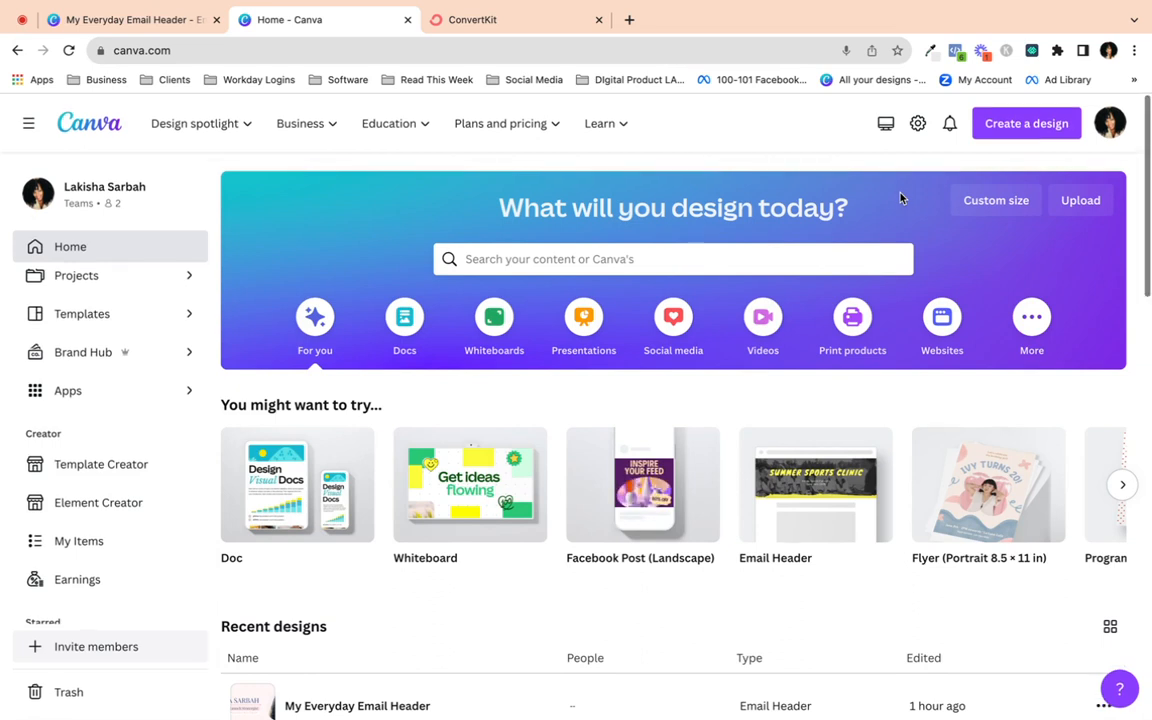
left_click(646, 259)
type("Em")
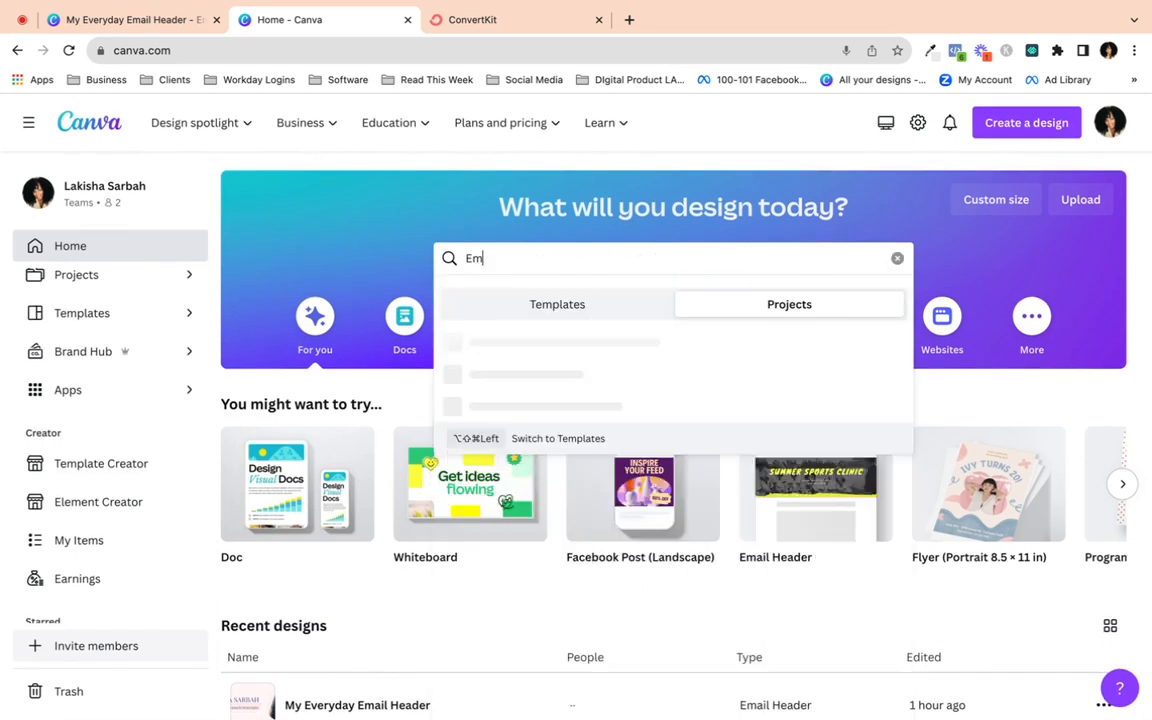
type("ail HEader")
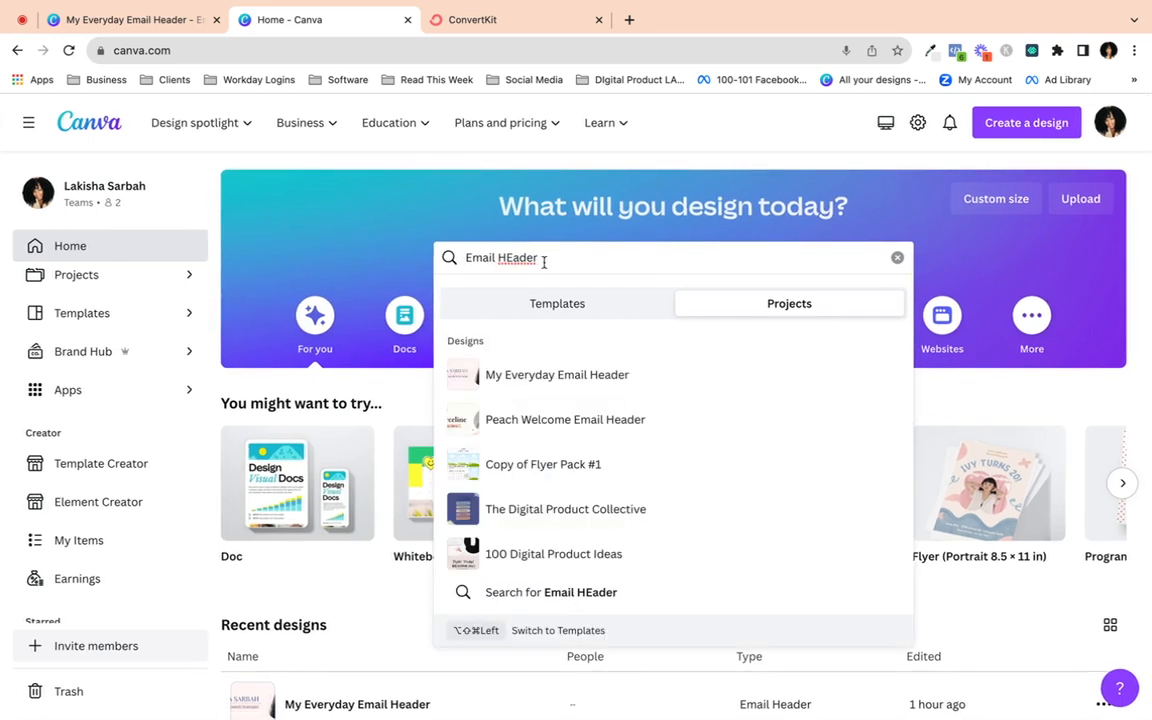
left_click(586, 303)
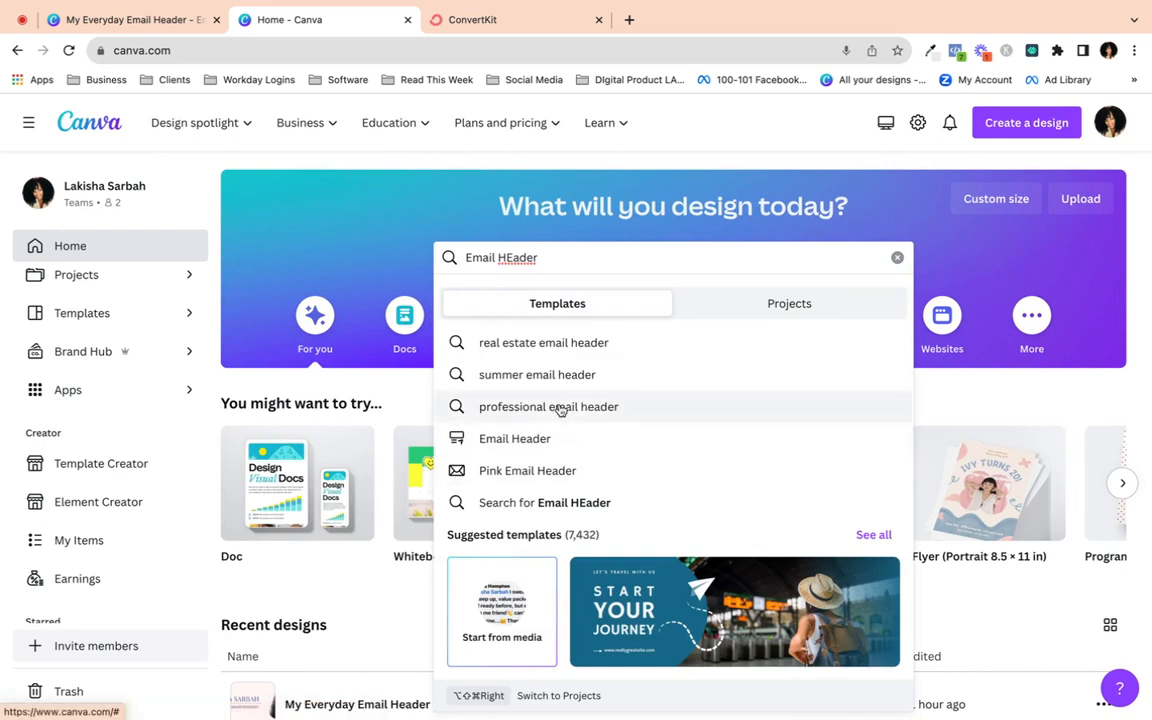
left_click(498, 440)
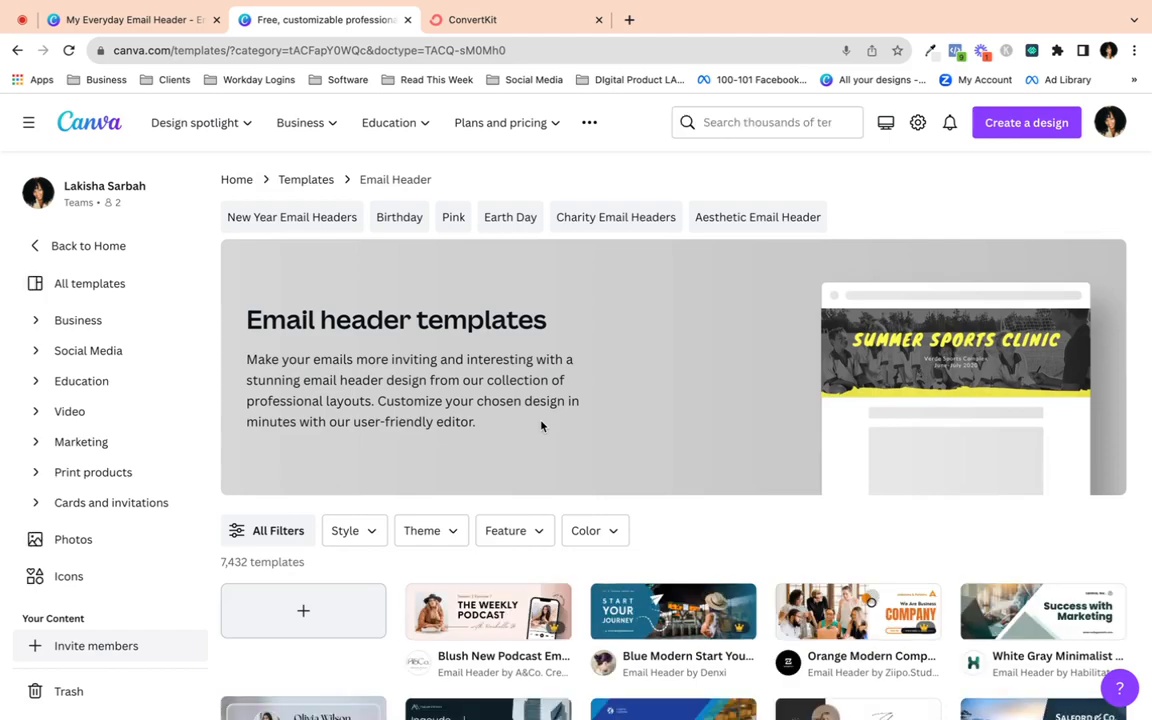
- Filter the Email Header templates by the Minimalist, Clean and Simple styles
scroll(541, 426, "down", 3)
scroll(541, 426, "down", 6)
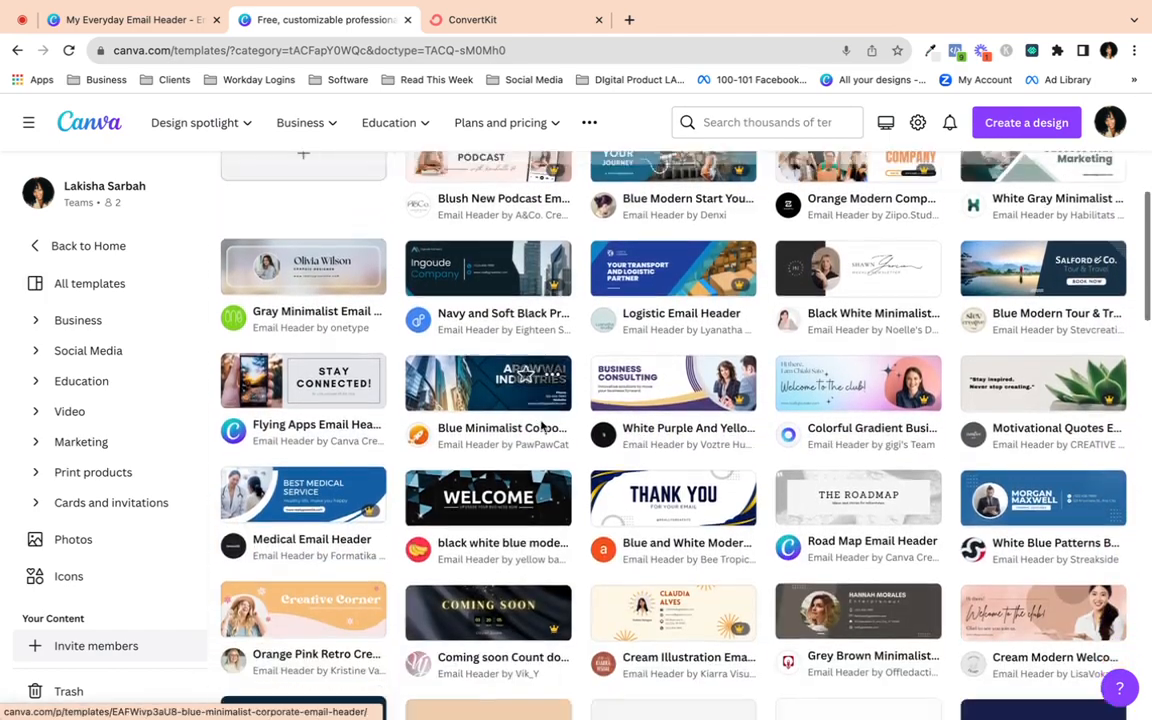
scroll(541, 426, "down", 1)
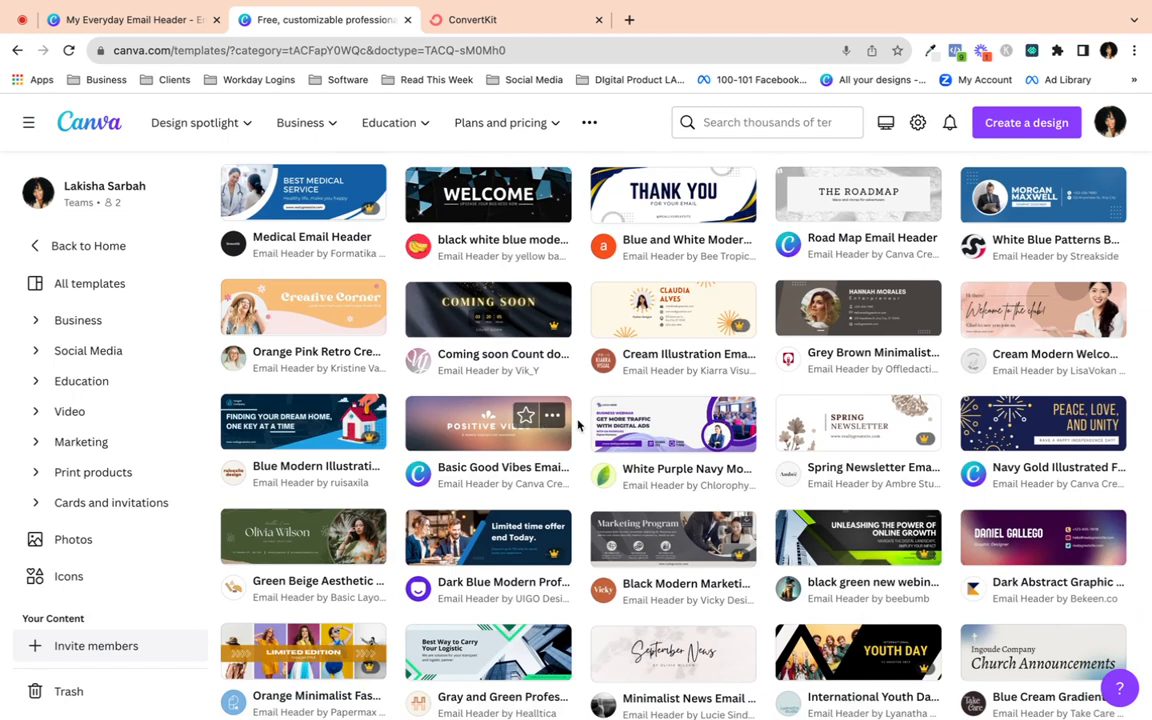
scroll(577, 425, "up", 6)
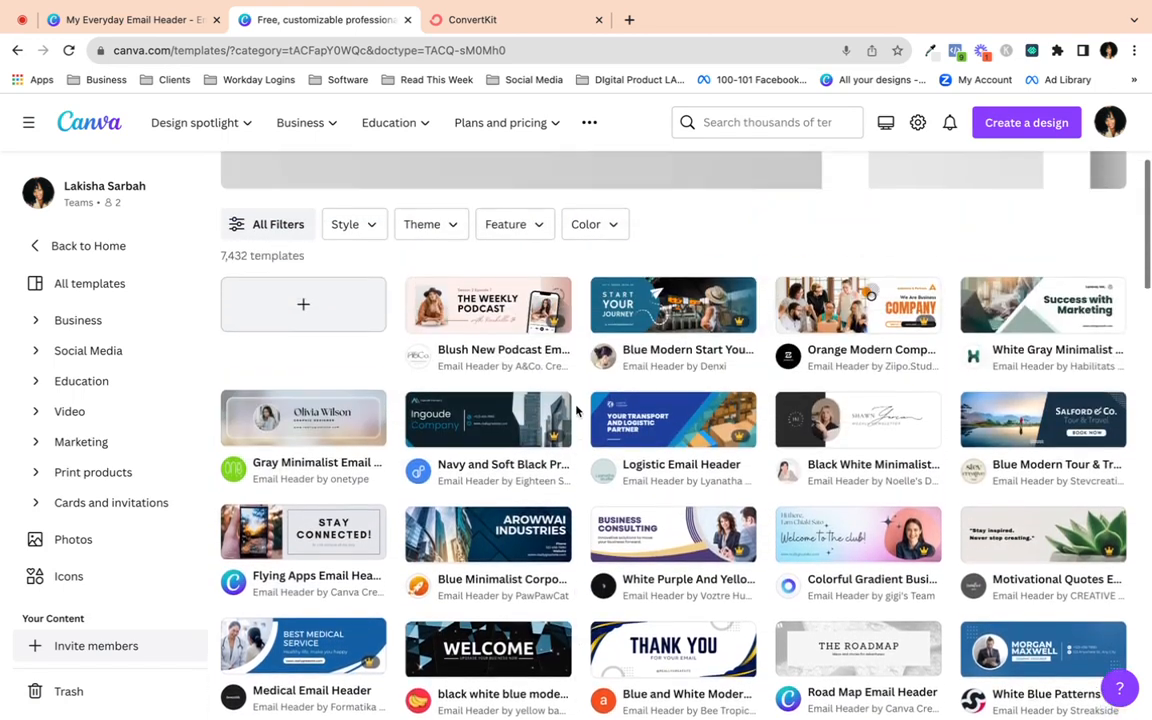
scroll(570, 405, "up", 1)
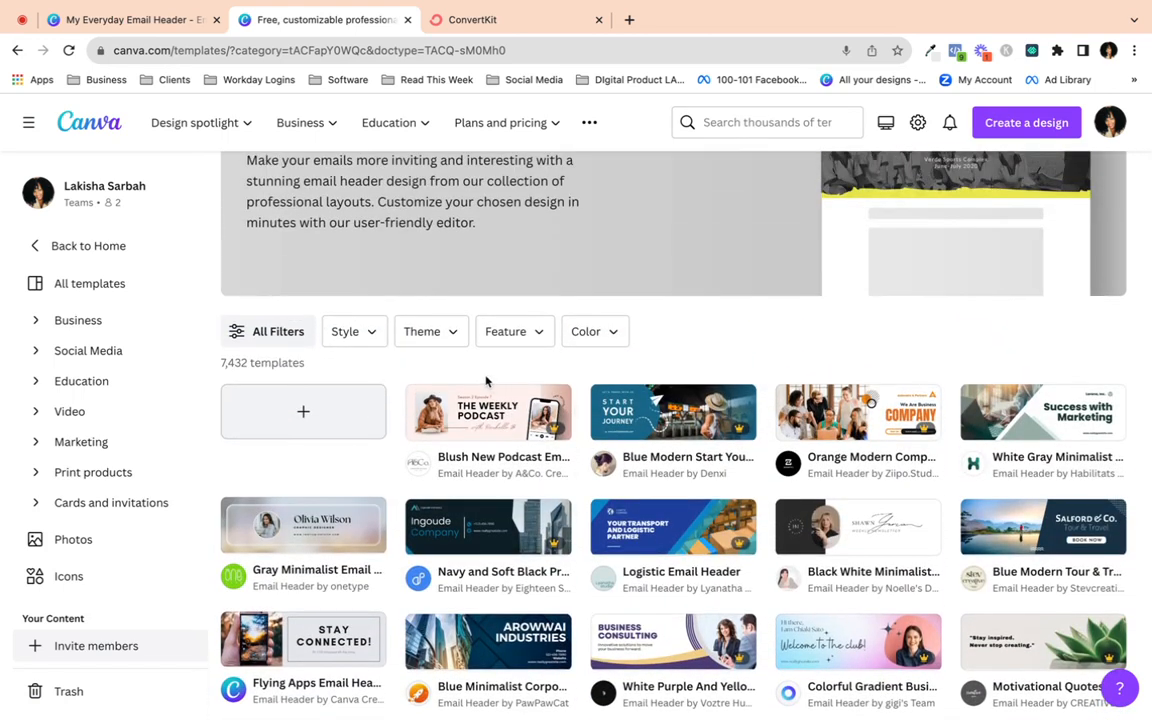
left_click(372, 333)
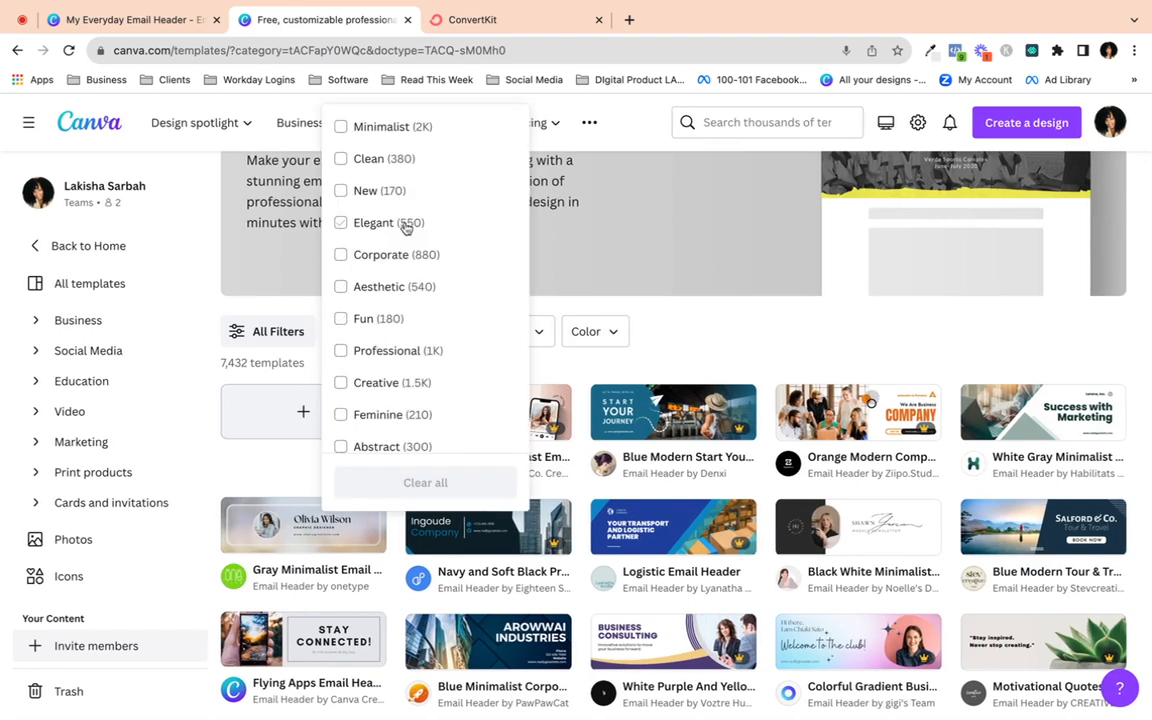
left_click(341, 127)
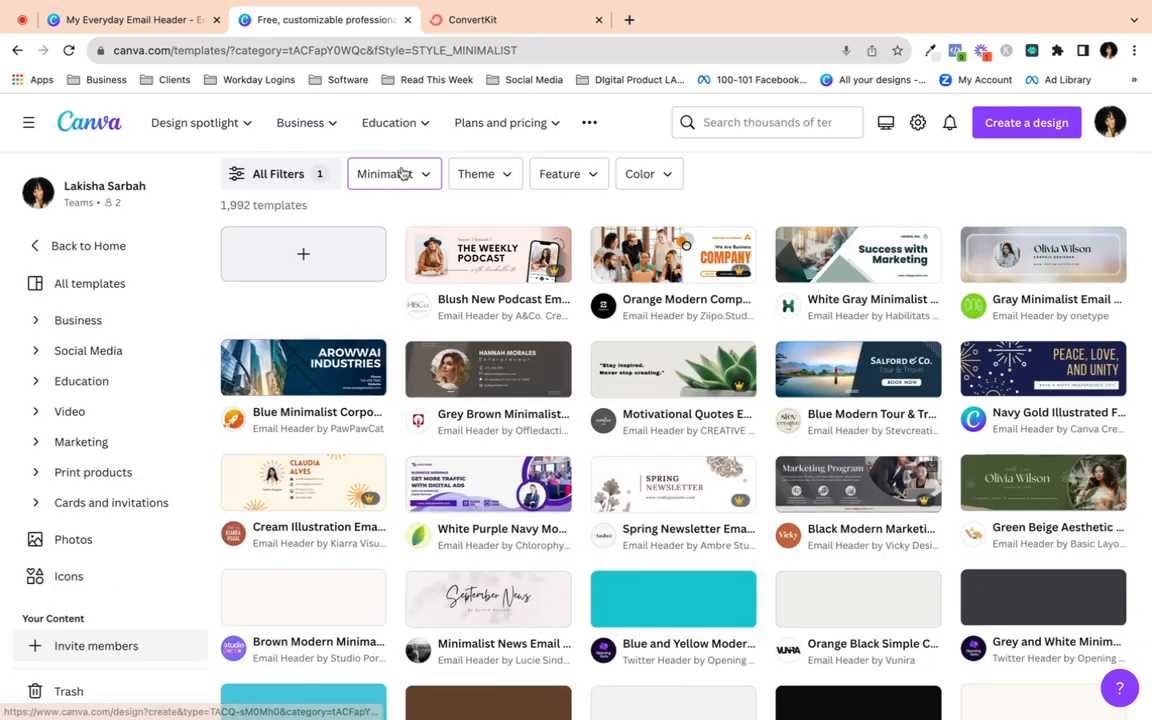
left_click(421, 177)
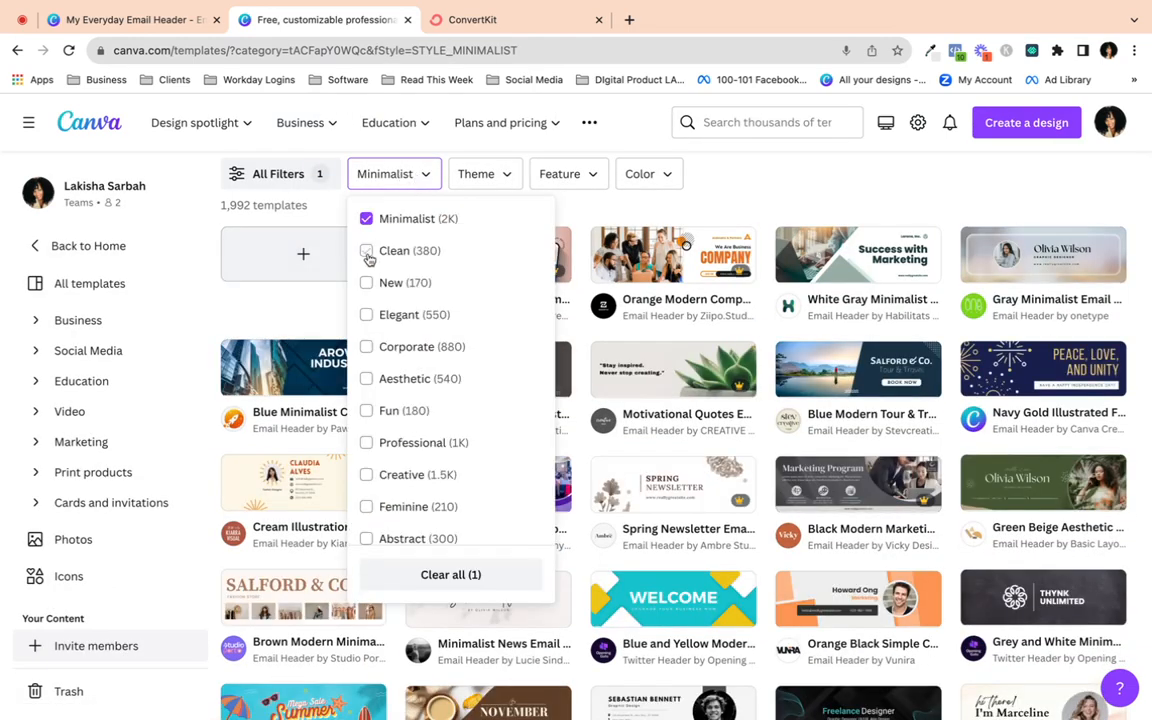
left_click(367, 252)
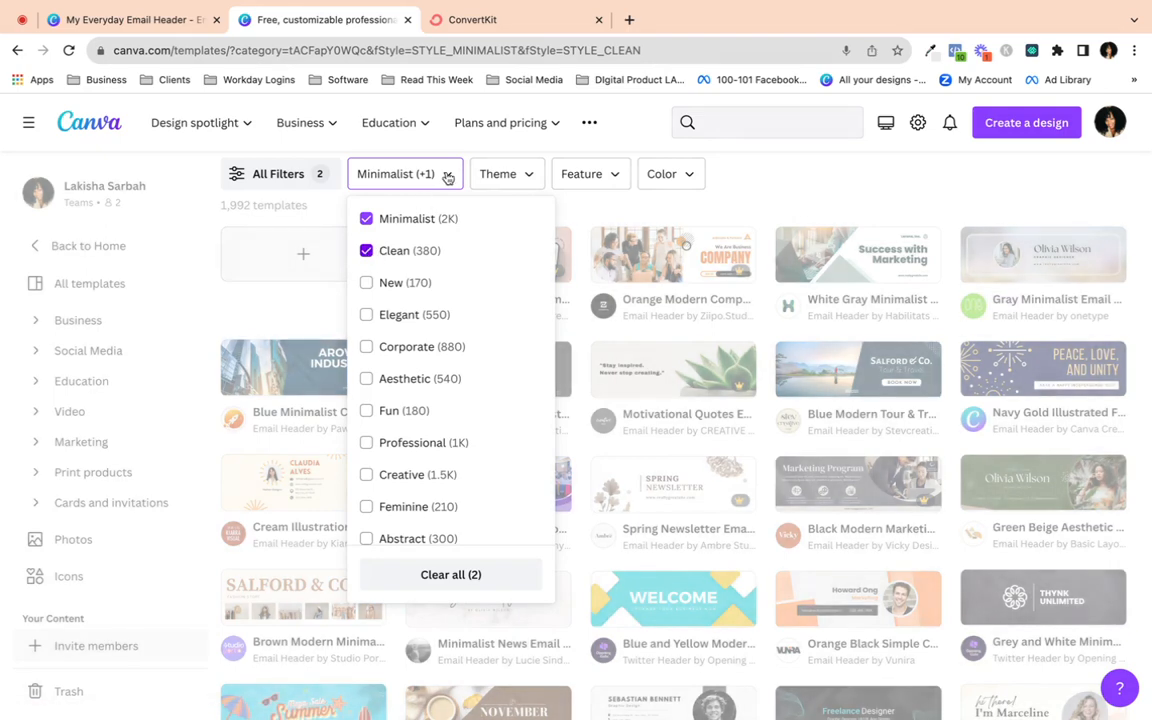
left_click(446, 177)
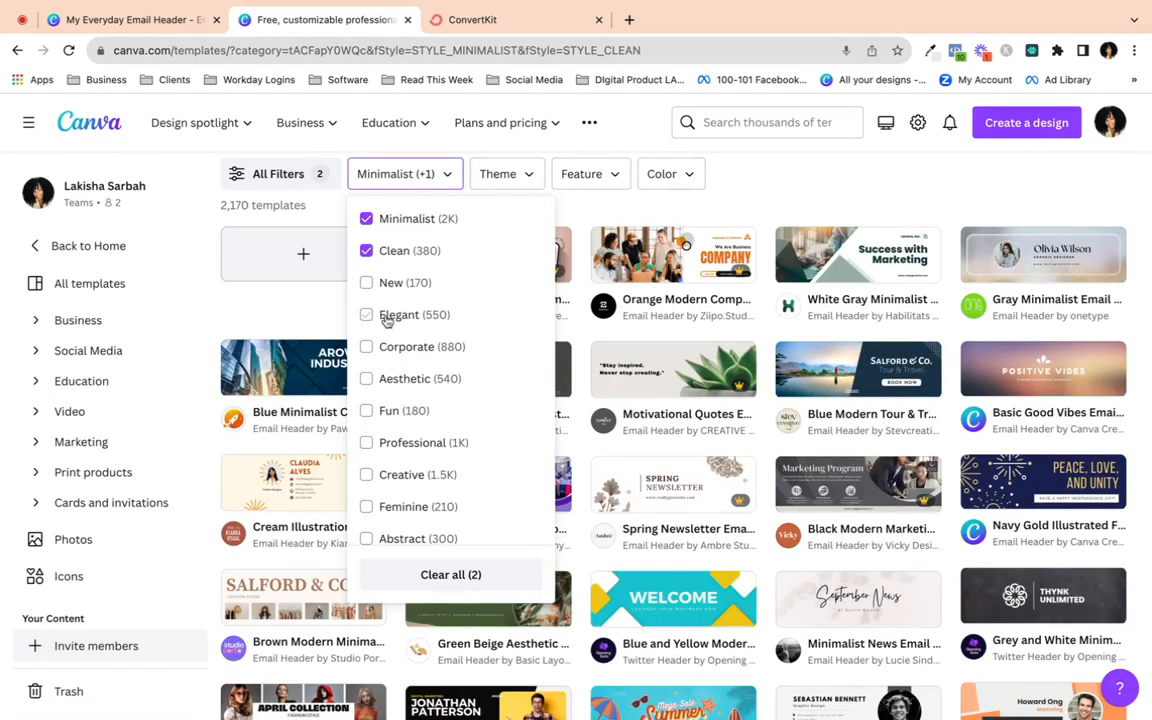
scroll(388, 320, "down", 5)
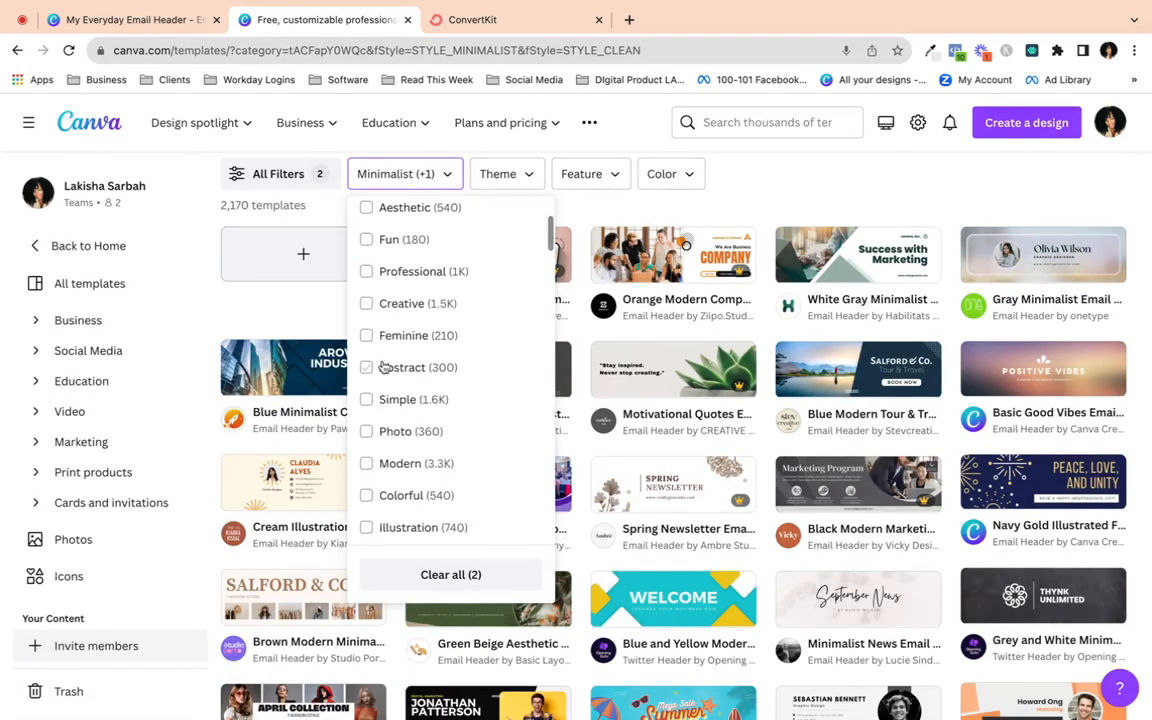
left_click(367, 400)
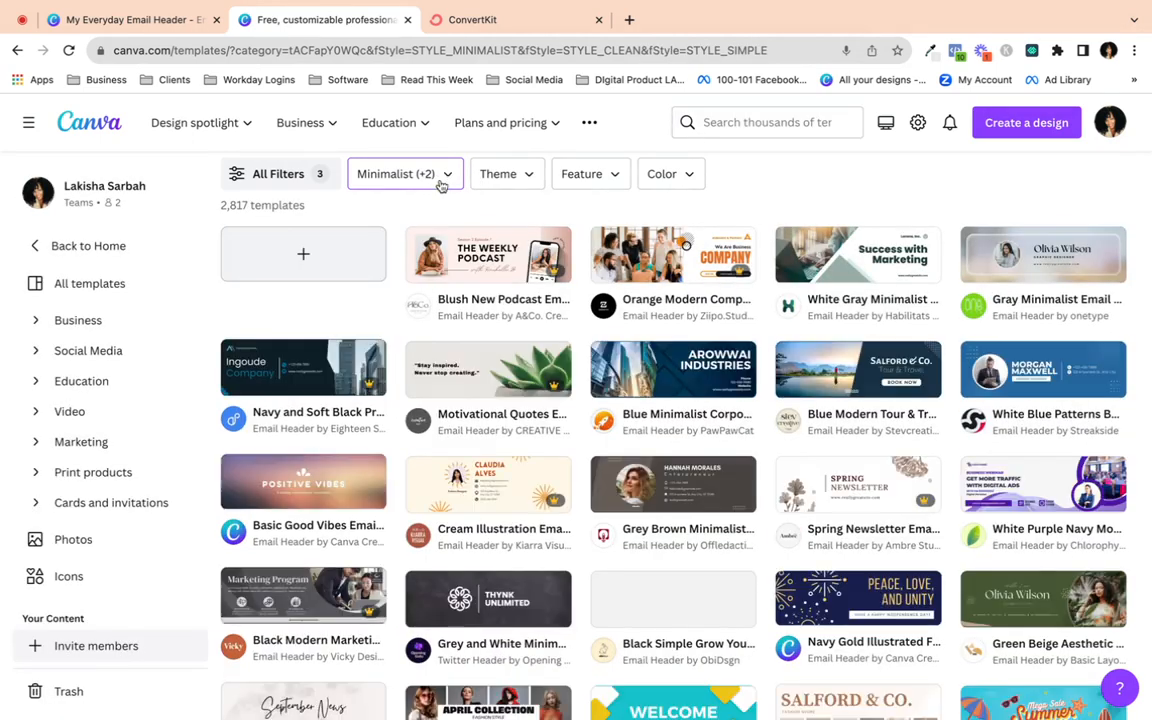
- Unstar the podcast email header template and star another template for later
scroll(609, 327, "down", 1)
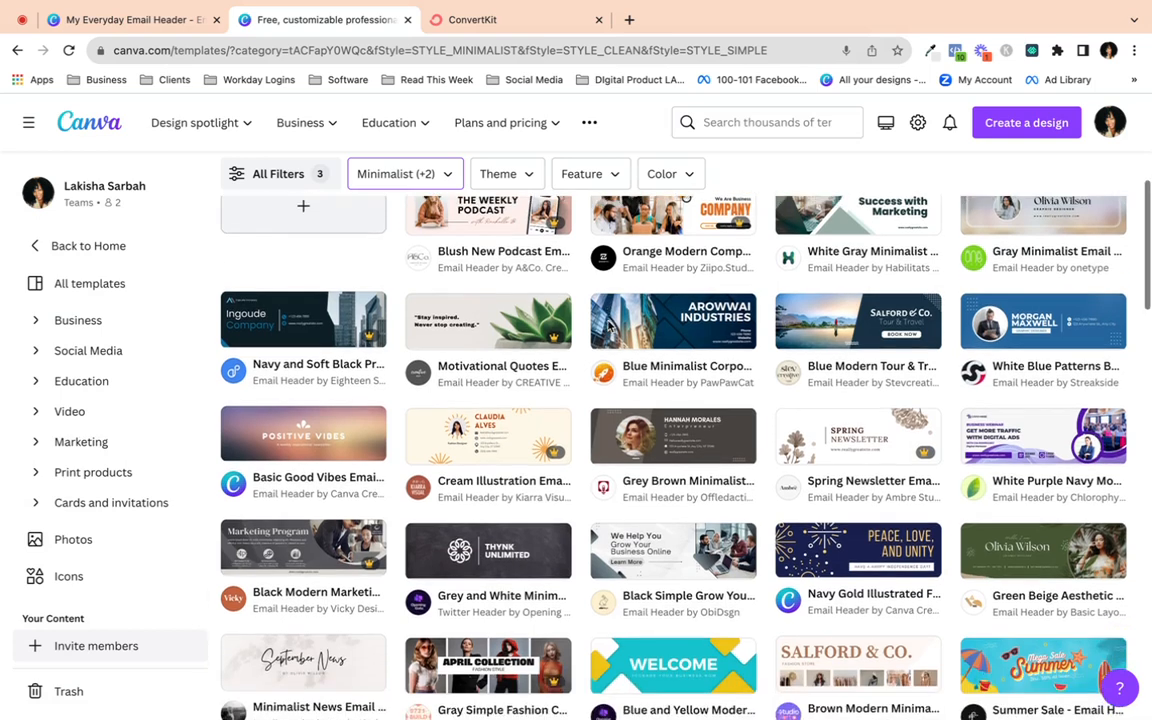
scroll(609, 327, "up", 1)
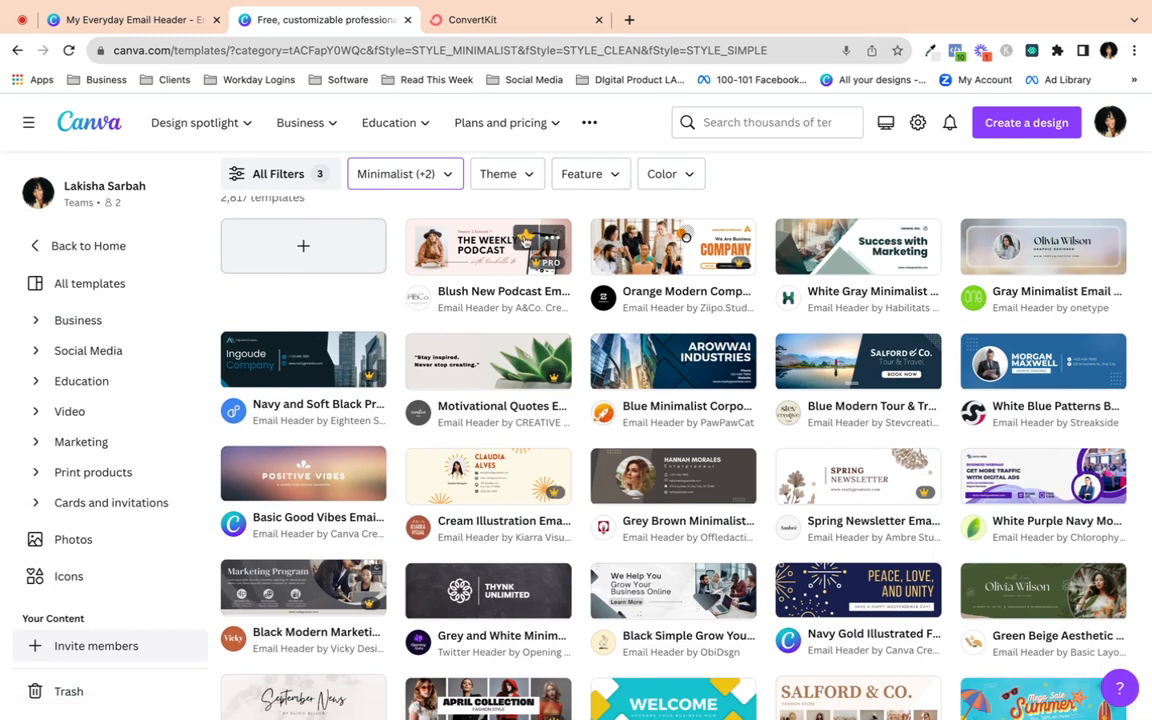
left_click(525, 238)
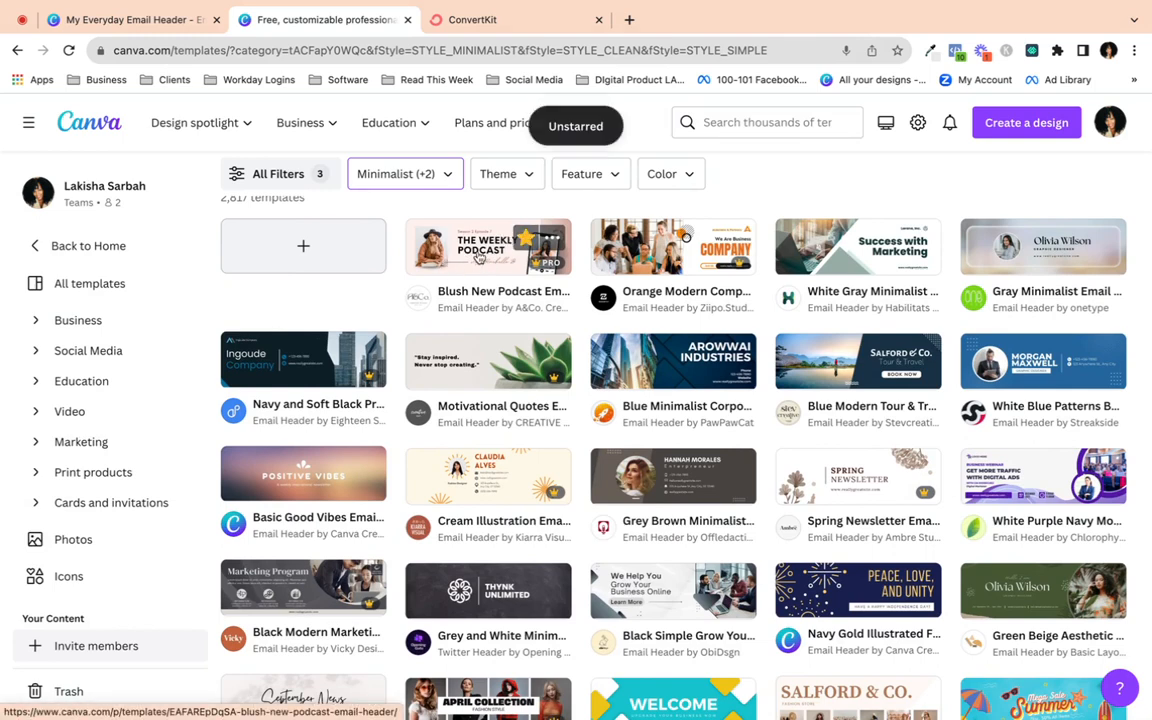
scroll(527, 357, "down", 2)
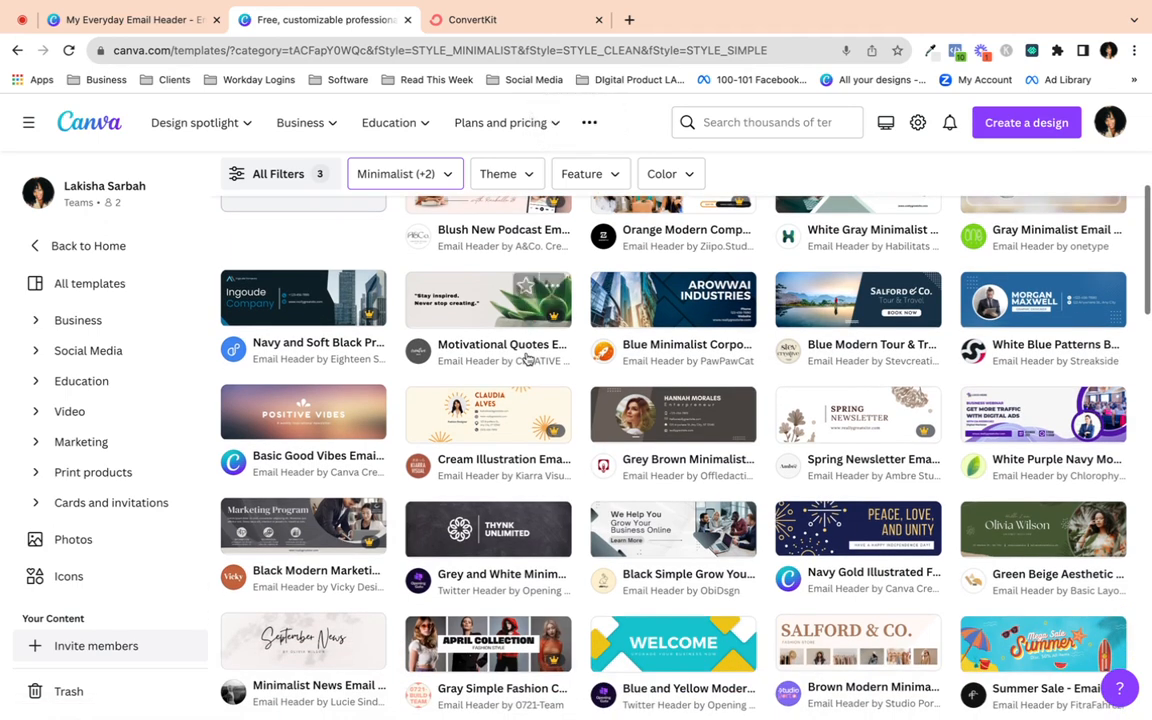
left_click(526, 349)
scroll(527, 357, "down", 5)
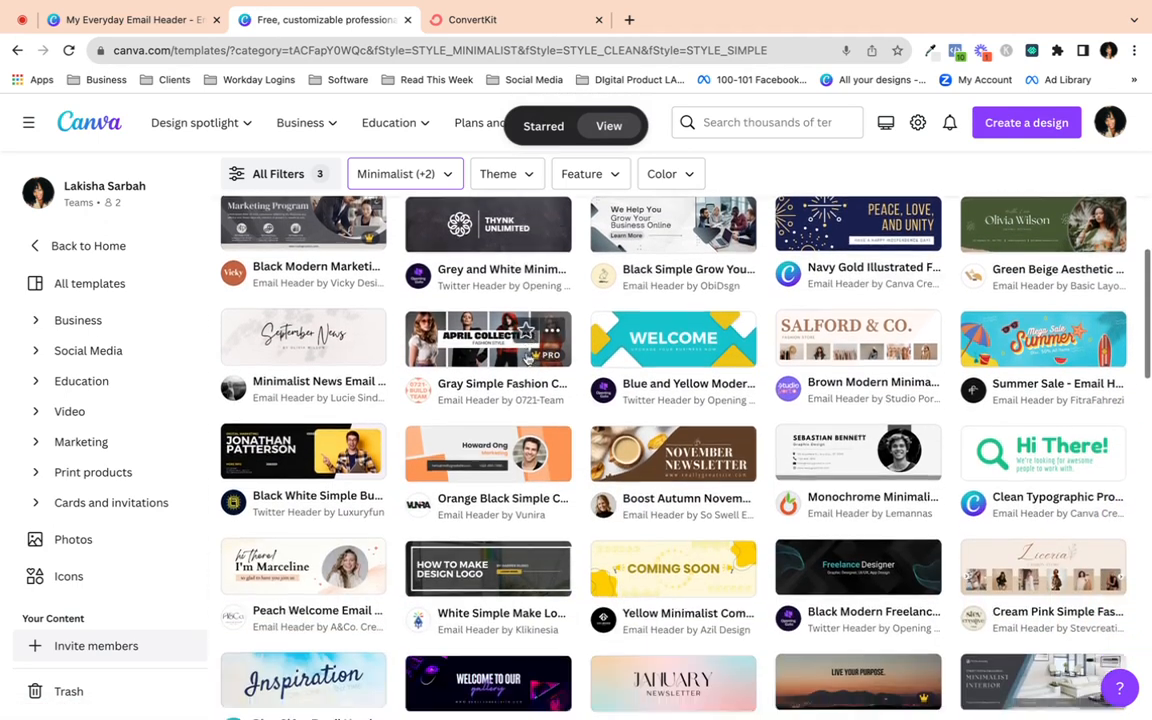
scroll(527, 357, "down", 4)
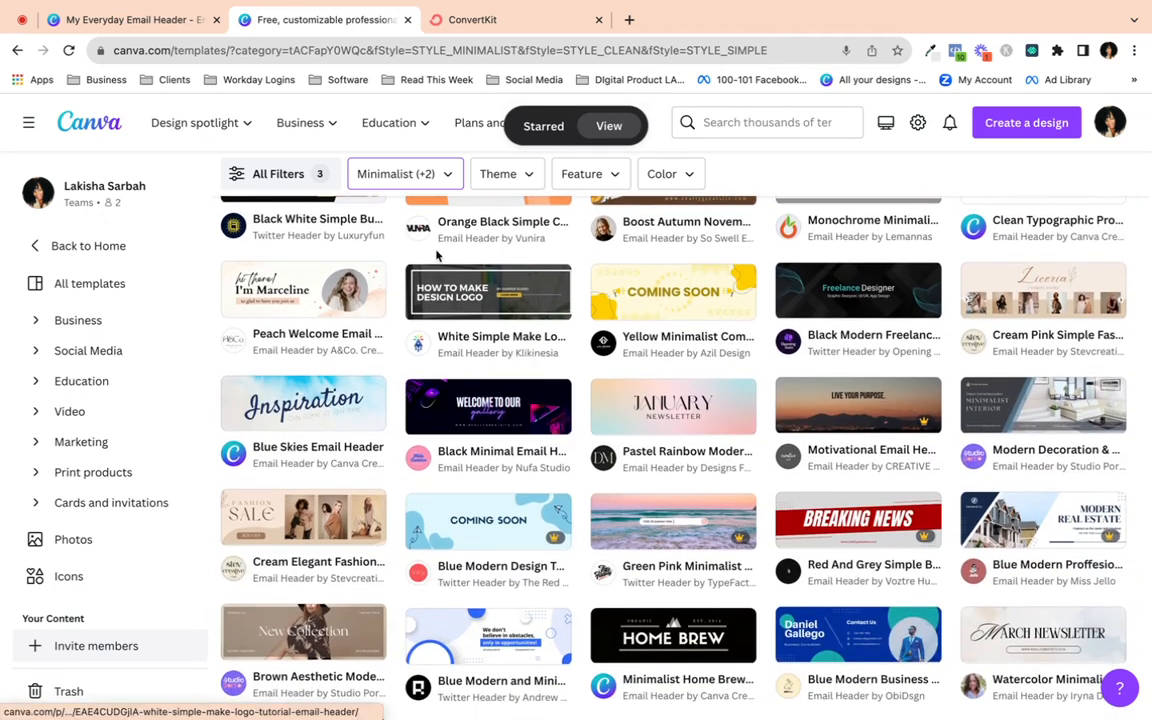
- Preview the Peach Welcome Email Header template and customize it as a new design
left_click(290, 296)
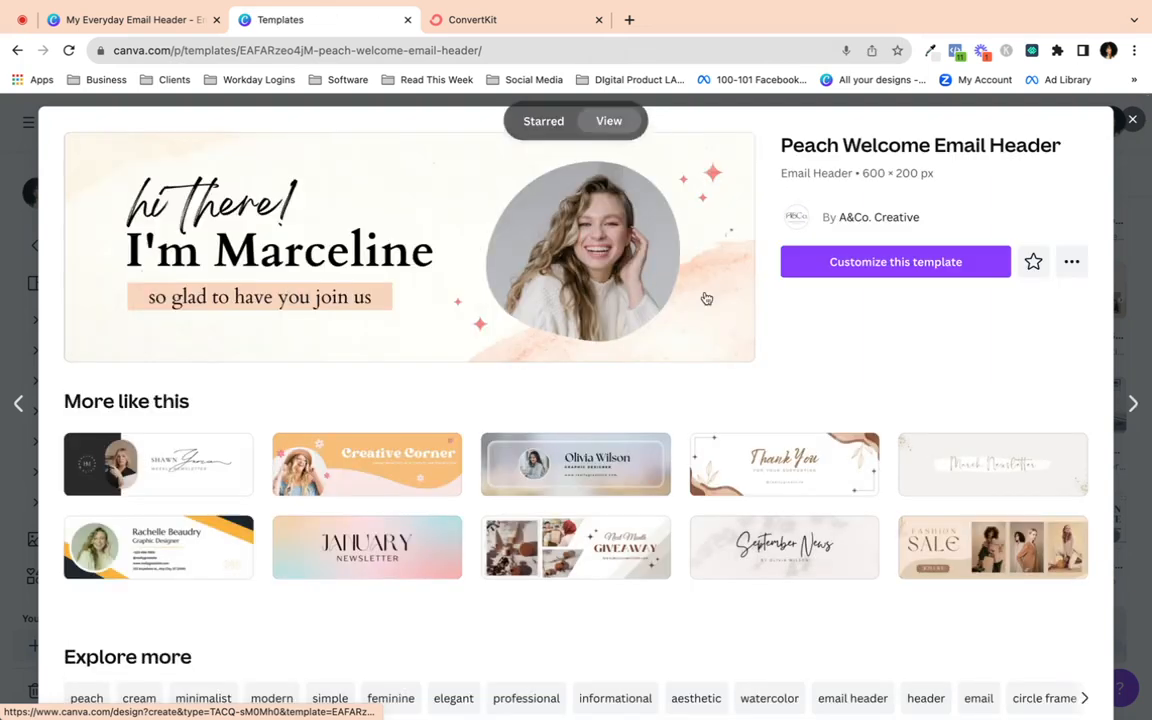
left_click(828, 269)
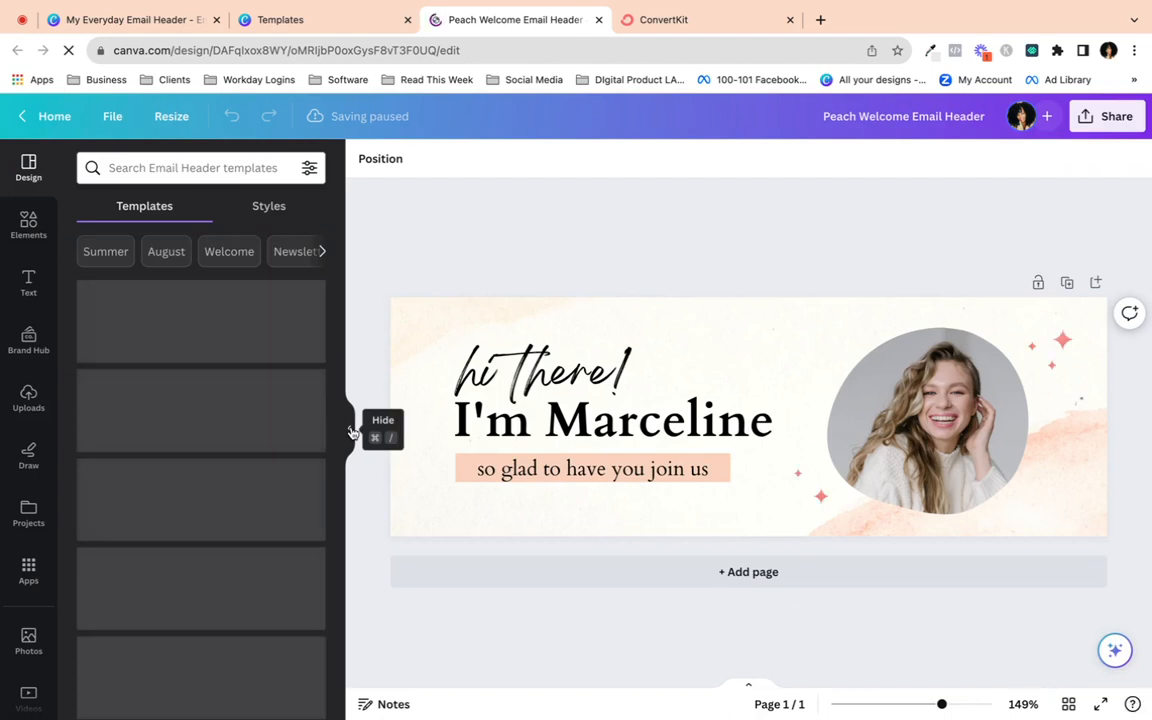
- Delete the peach watercolour background image, leaving the page plain white
left_click(352, 432)
left_click(667, 300)
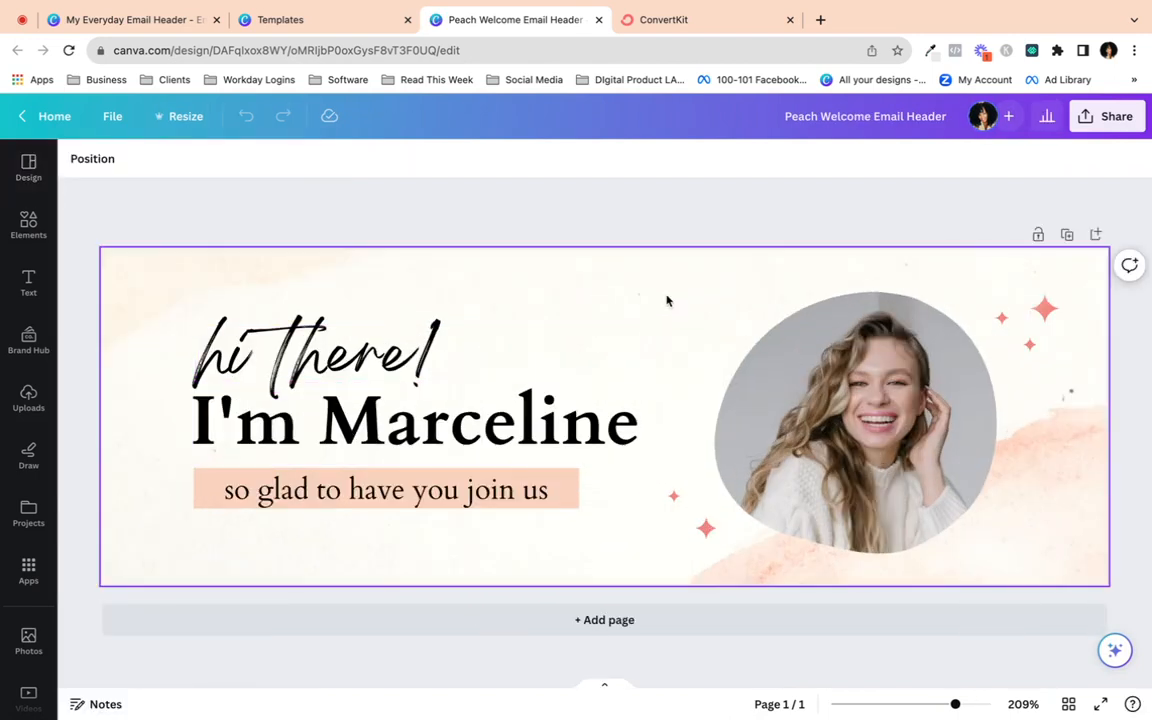
double_click(667, 300)
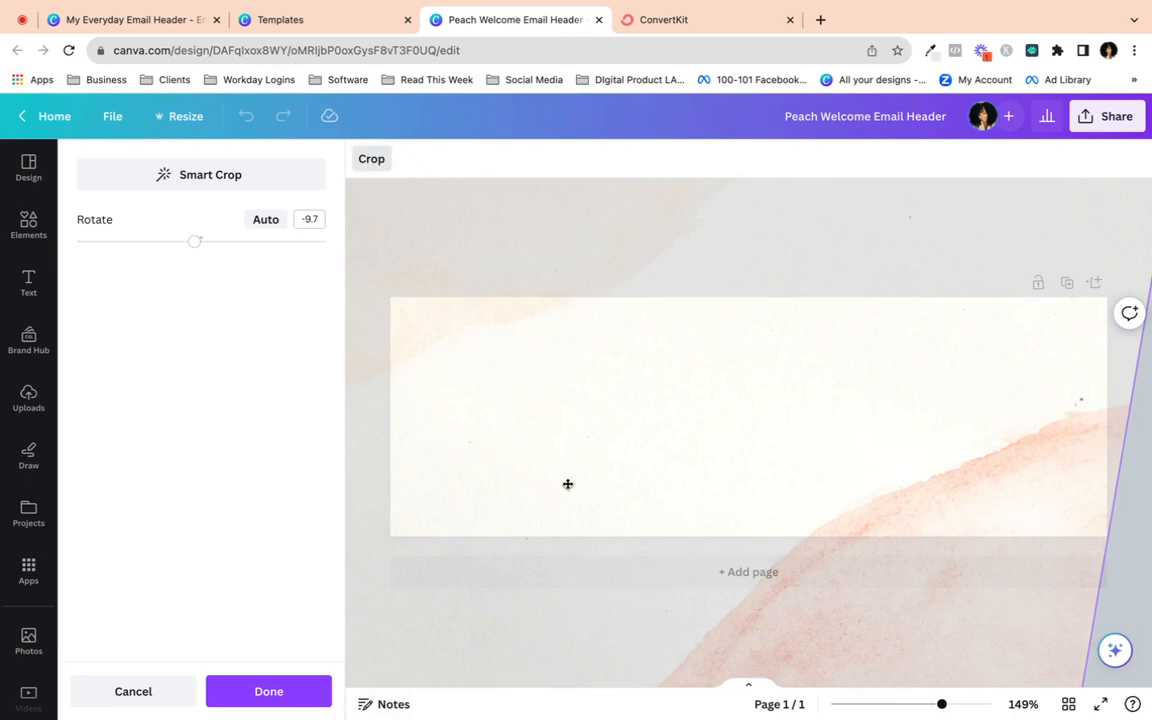
left_click(262, 690)
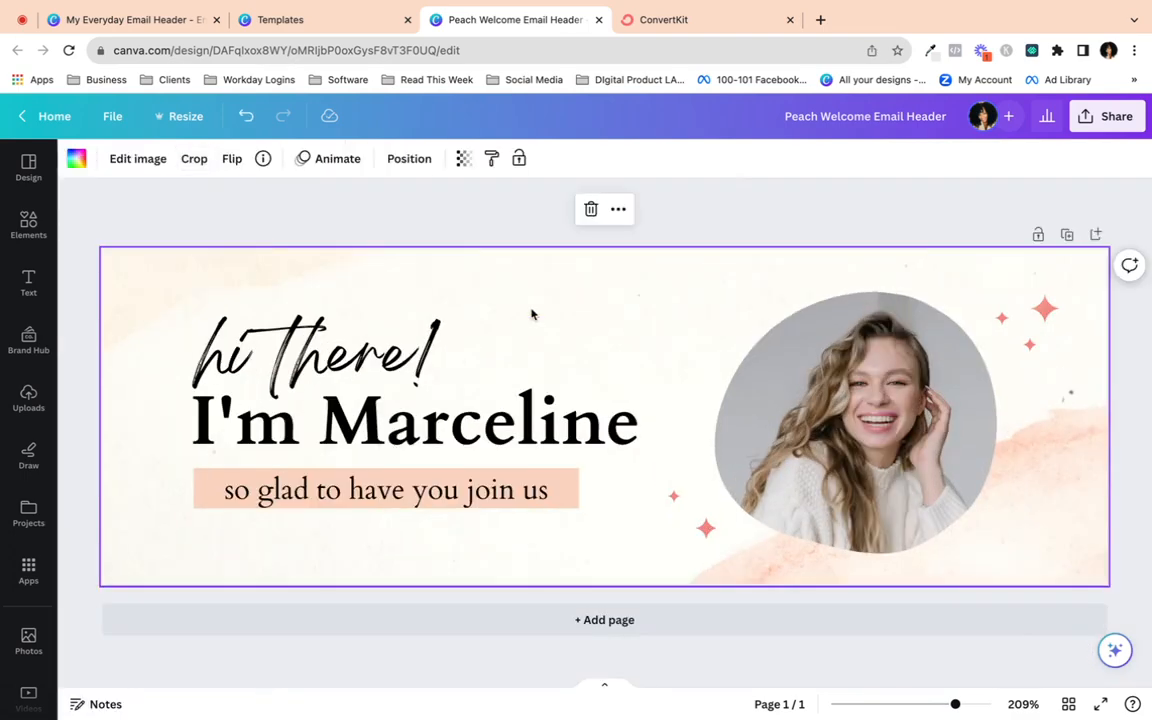
key("Delete")
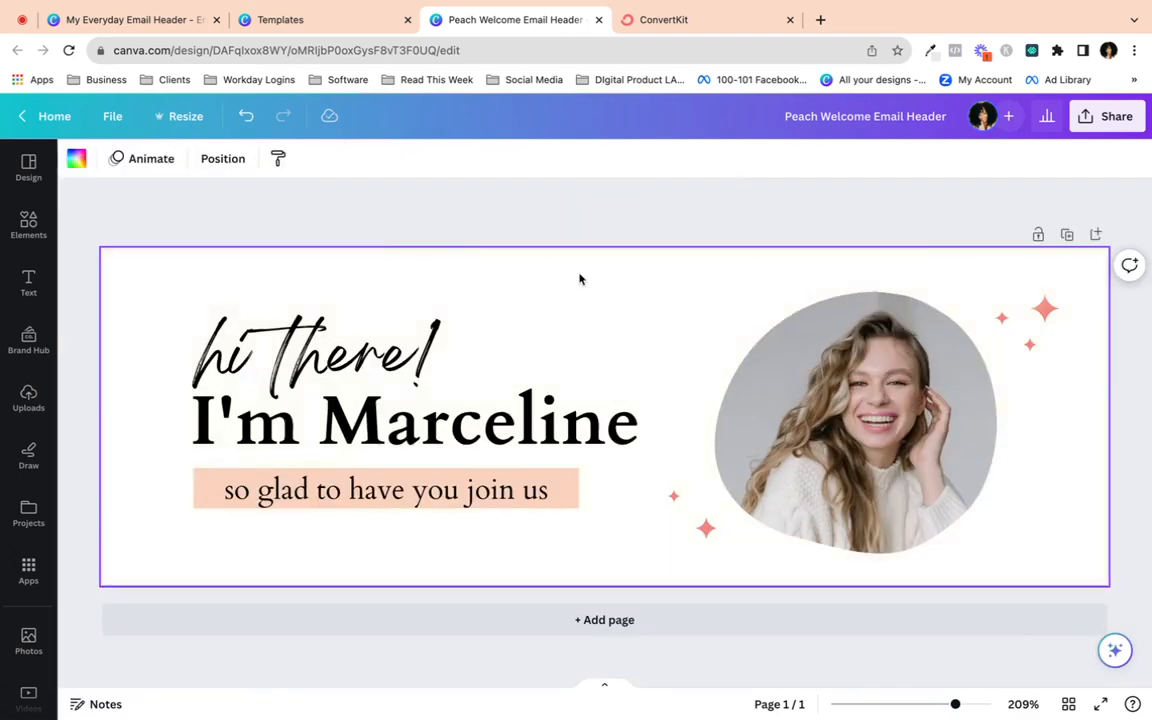
left_click(246, 116)
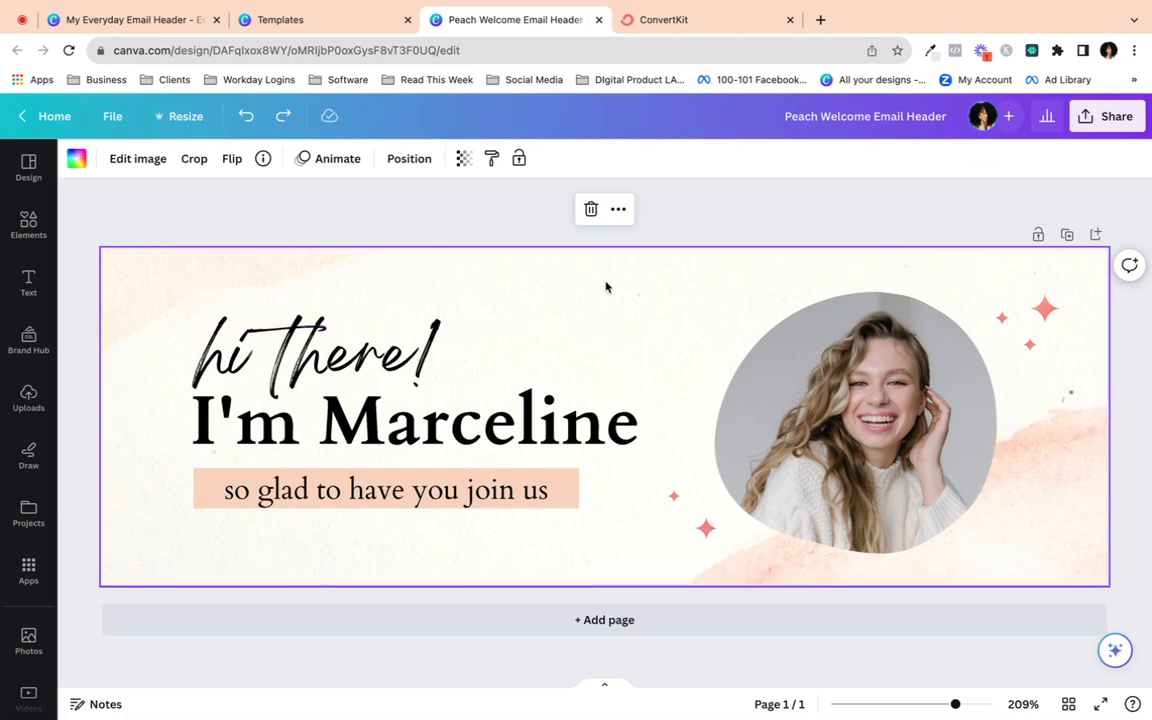
key("Delete")
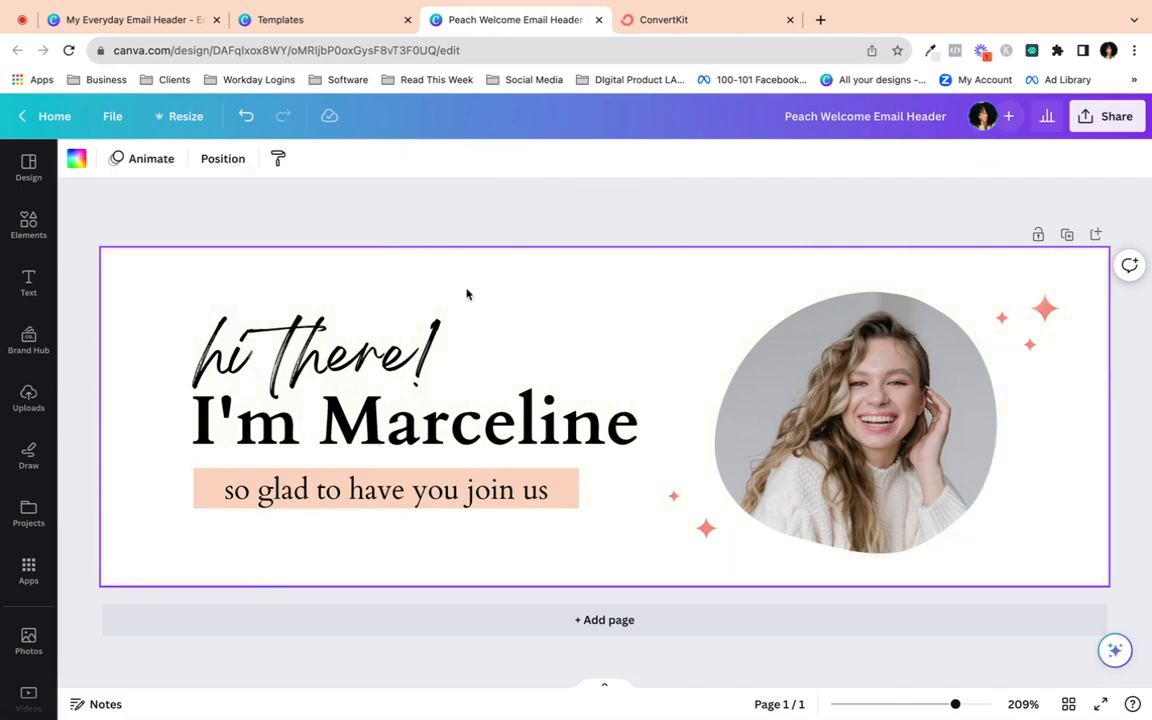
- Set the page background to a very pale pink, lightened in the colour picker
left_click(76, 158)
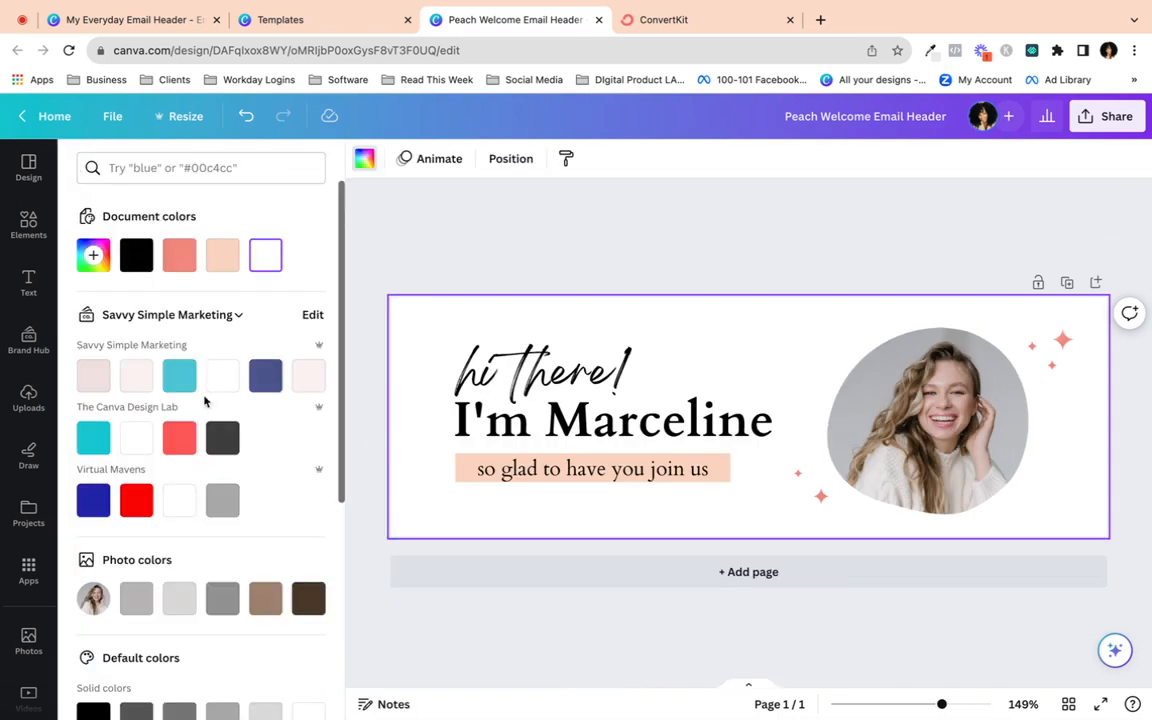
left_click(138, 386)
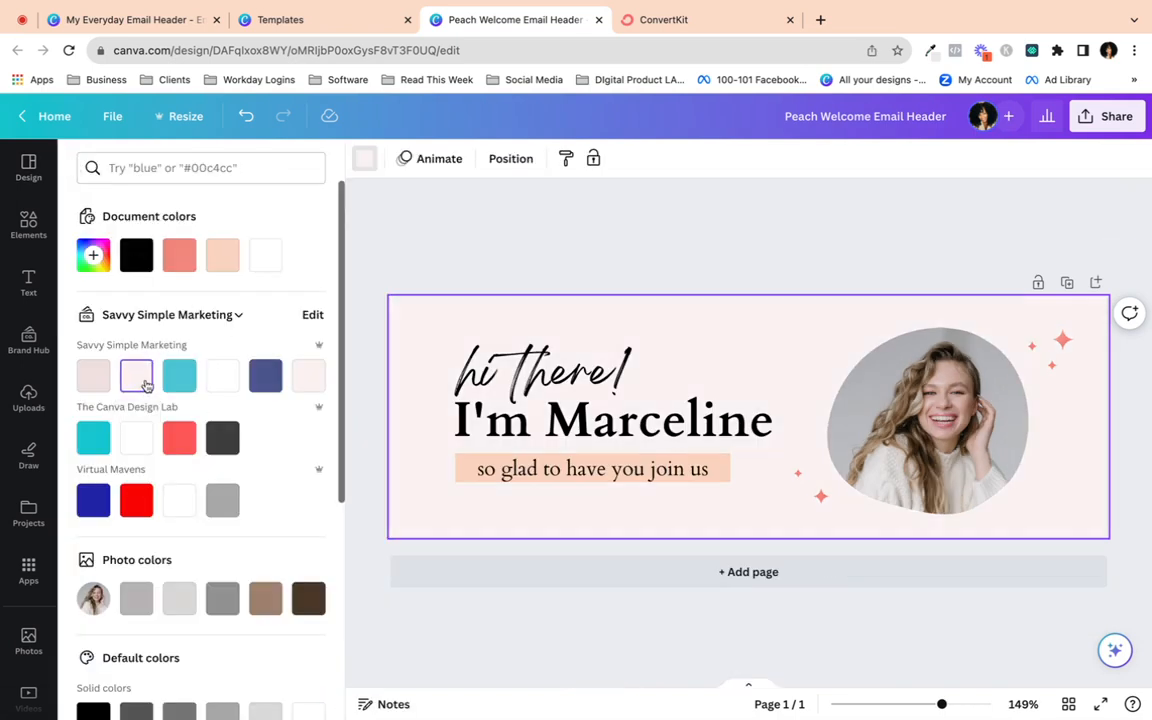
left_click(95, 255)
left_click_drag(96, 341, 95, 334)
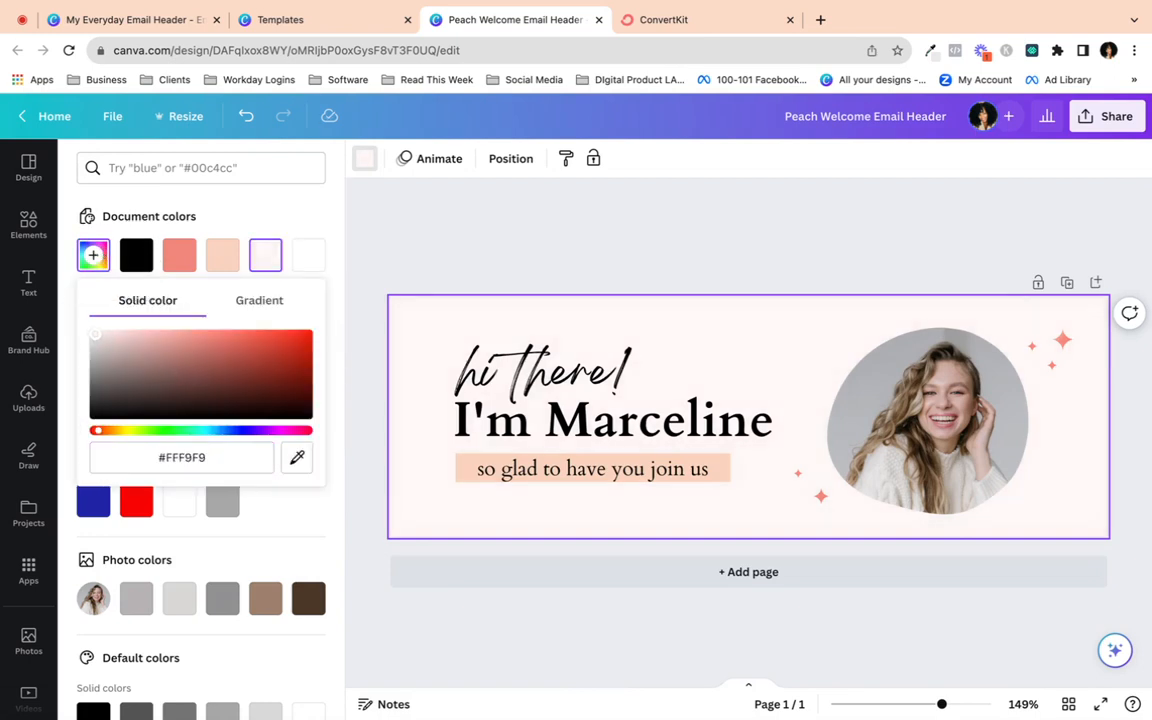
left_click(387, 252)
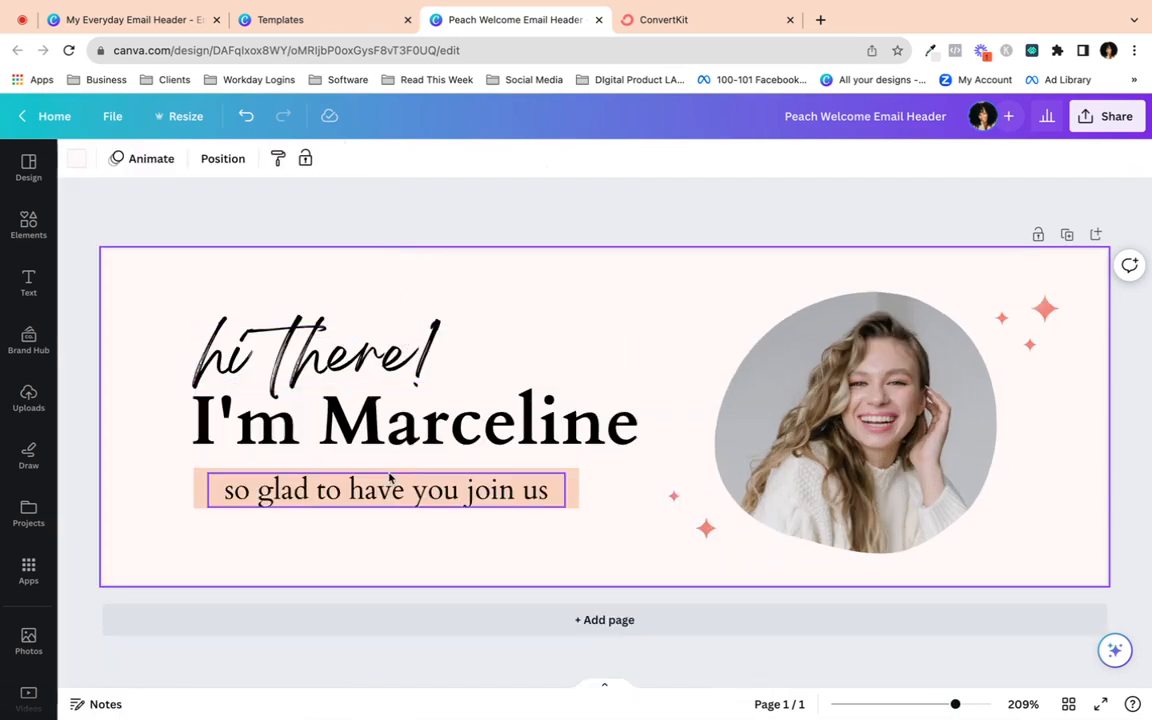
- Change the tagline's highlight box from peach to light pink (#FFE1DF)
left_click(196, 500)
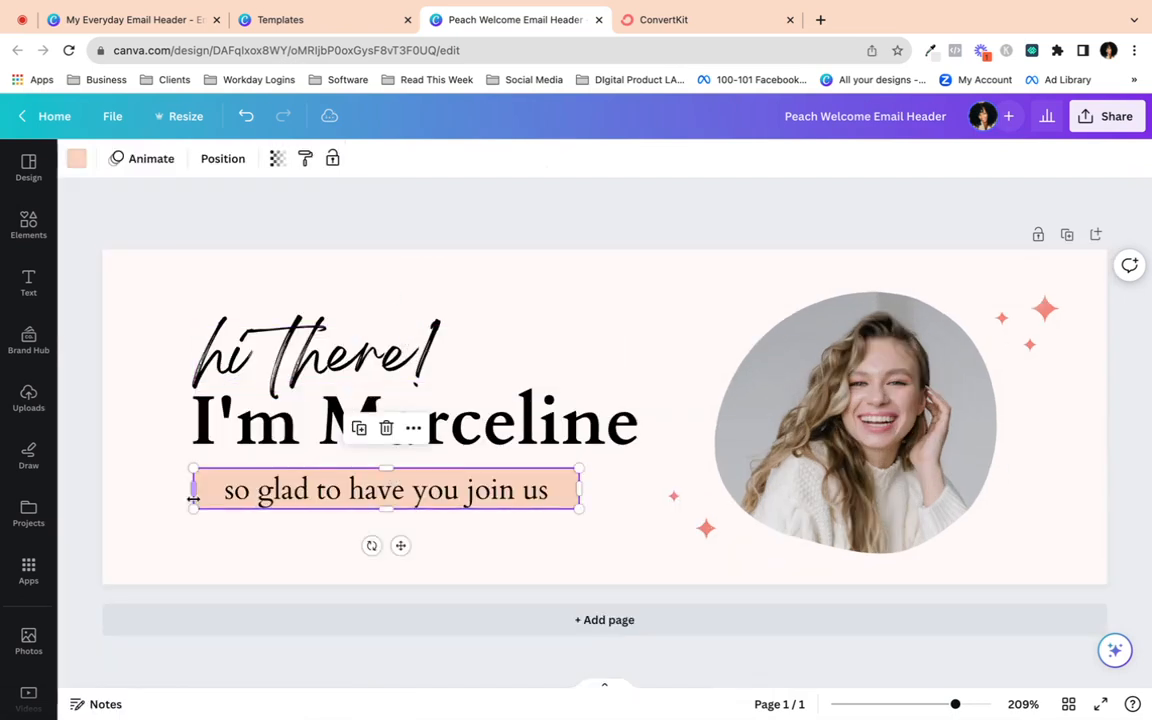
left_click(76, 158)
left_click(99, 384)
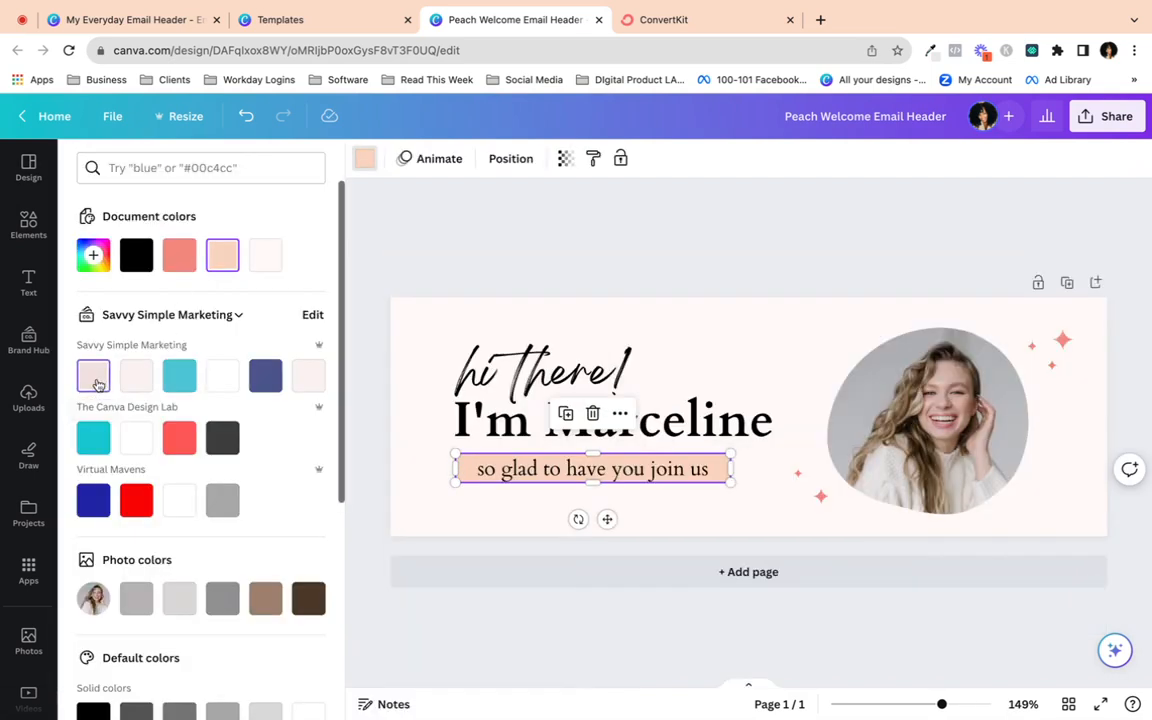
left_click(93, 252)
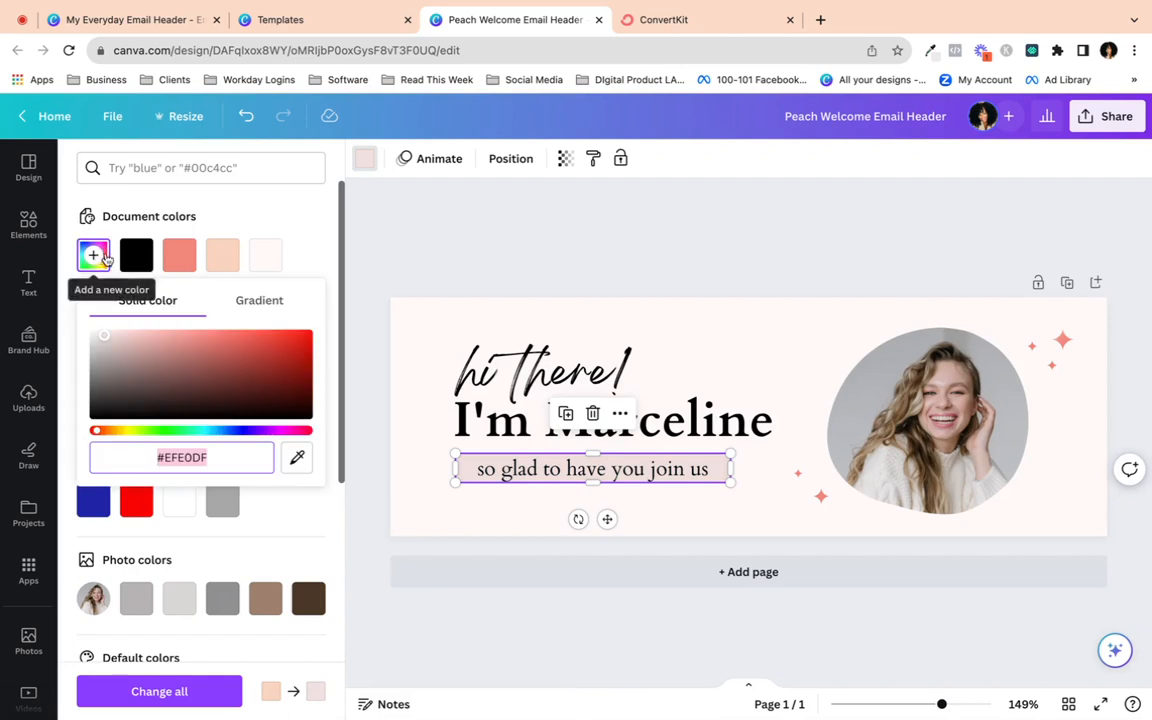
left_click(103, 338)
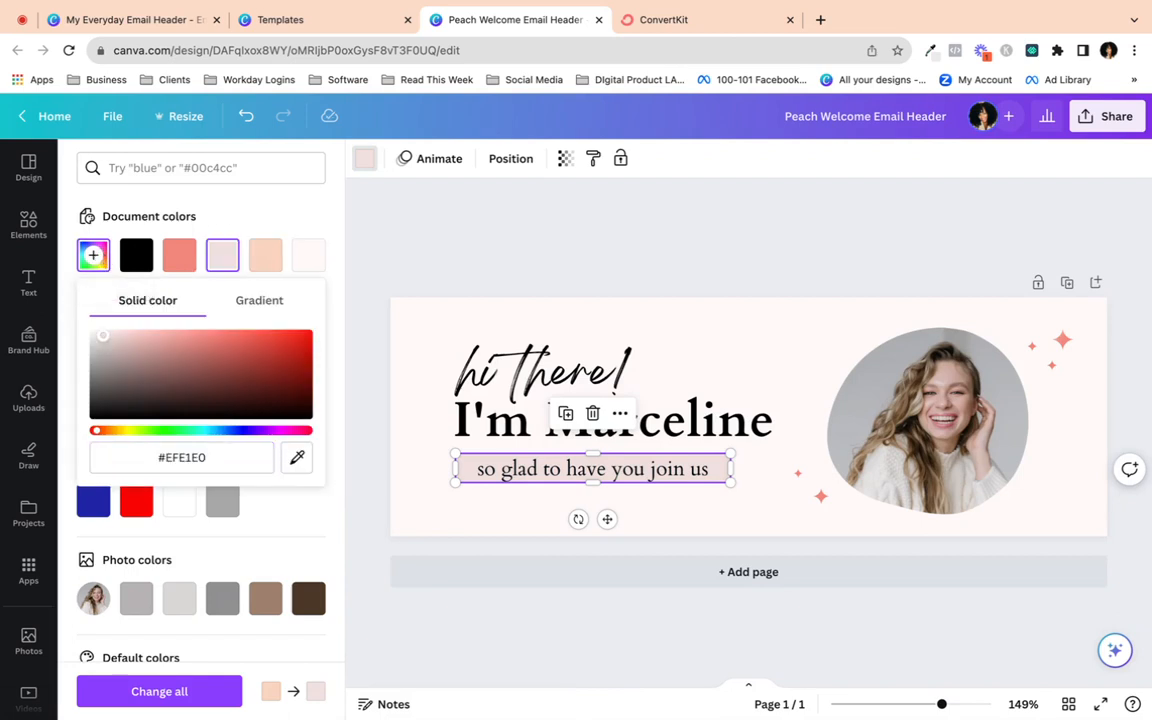
left_click_drag(103, 336, 117, 334)
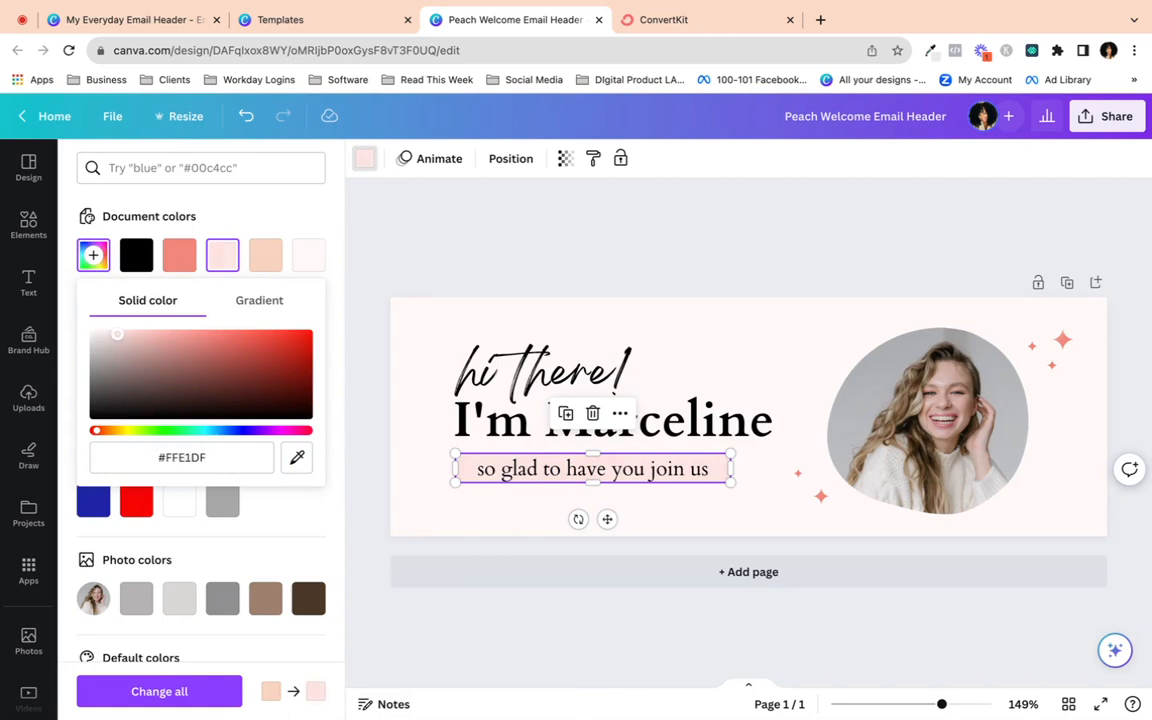
left_click(367, 335)
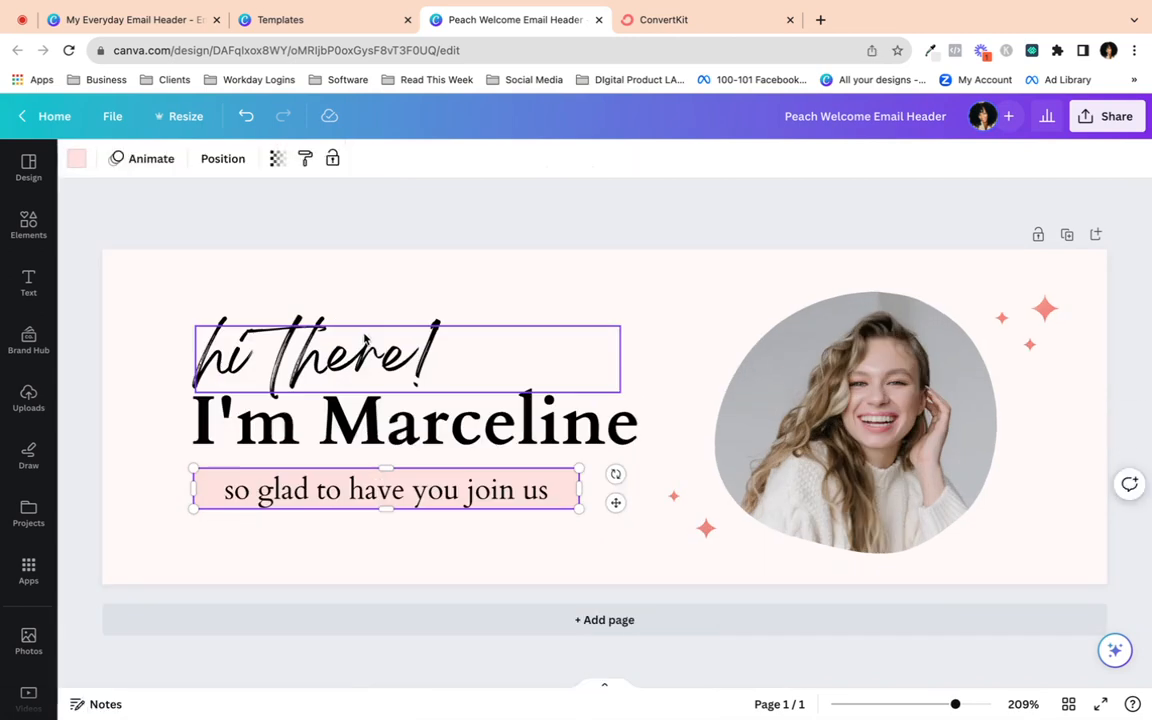
- Recolour the sparkle light pink and apply it to every salmon element with Change all
left_click(388, 303)
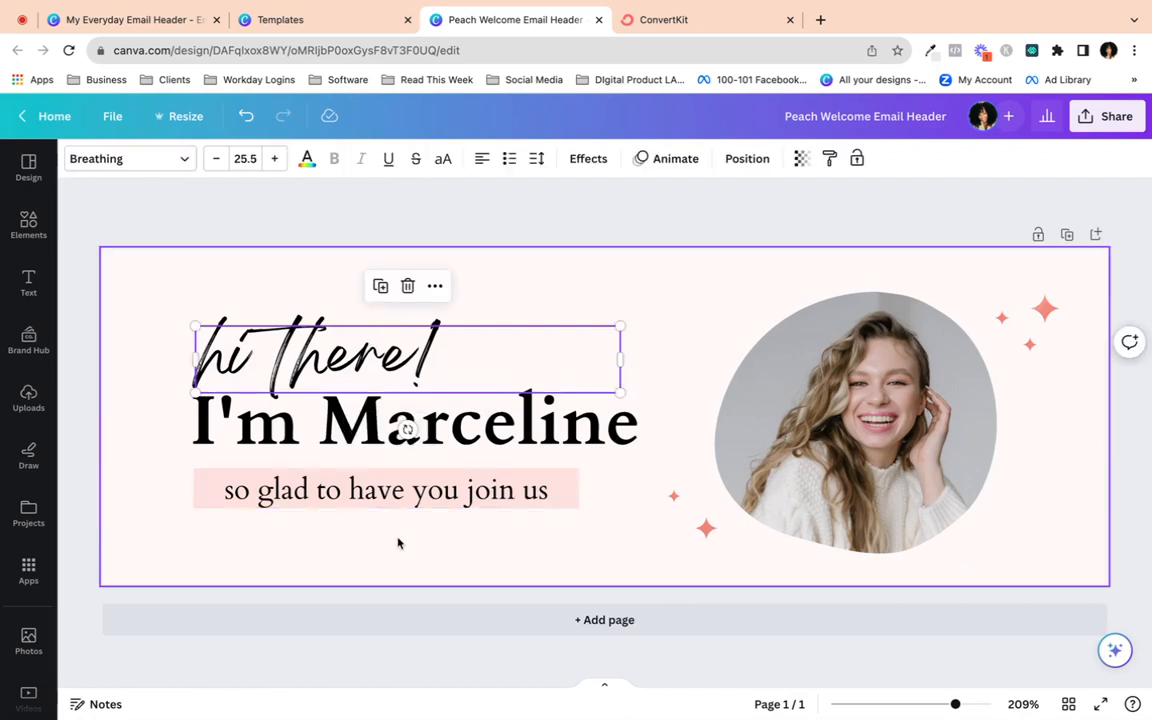
left_click(398, 543)
left_click(706, 530)
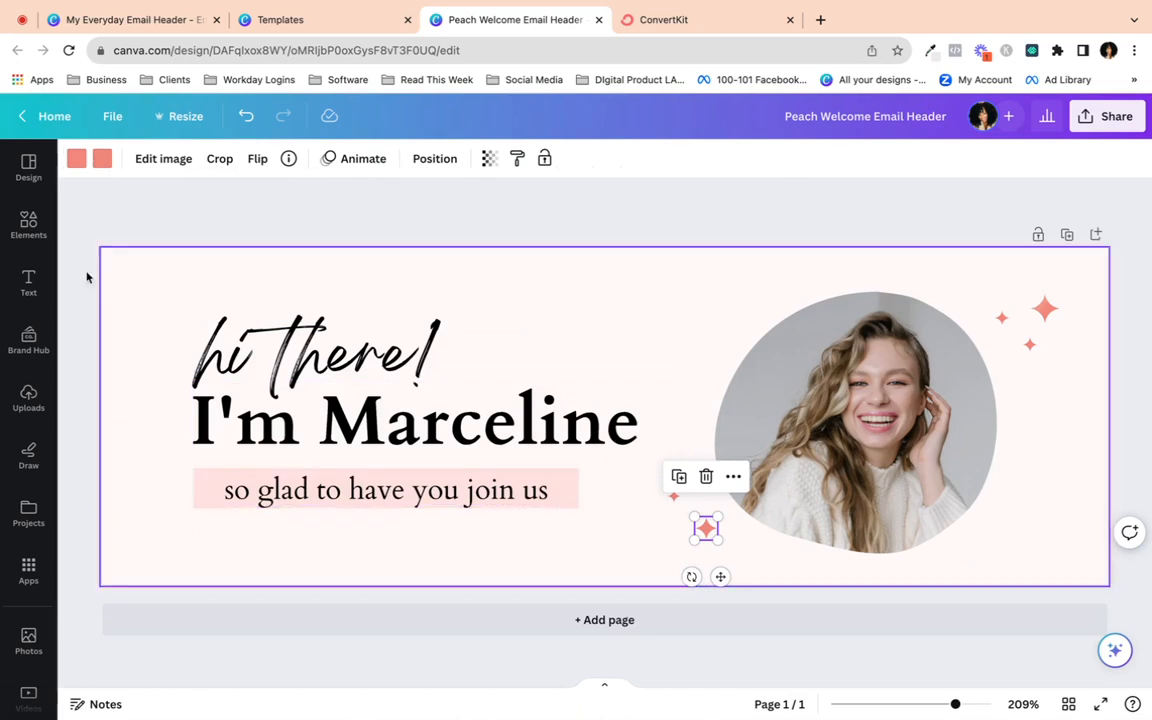
left_click(102, 158)
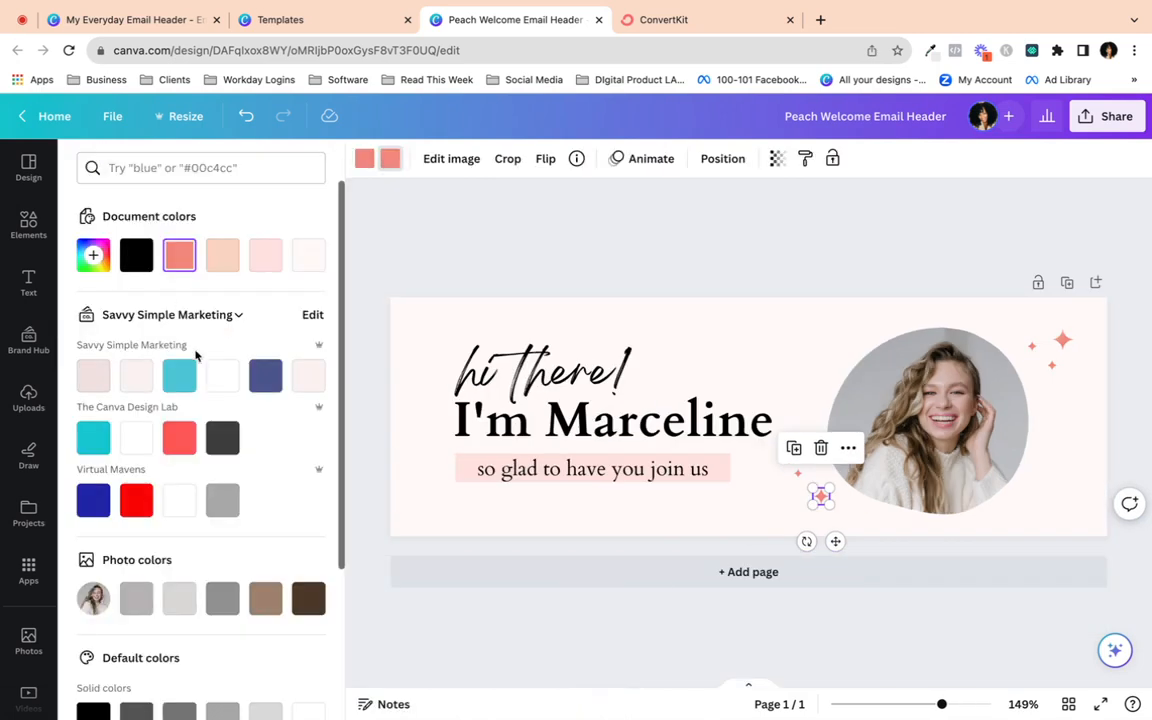
left_click(266, 258)
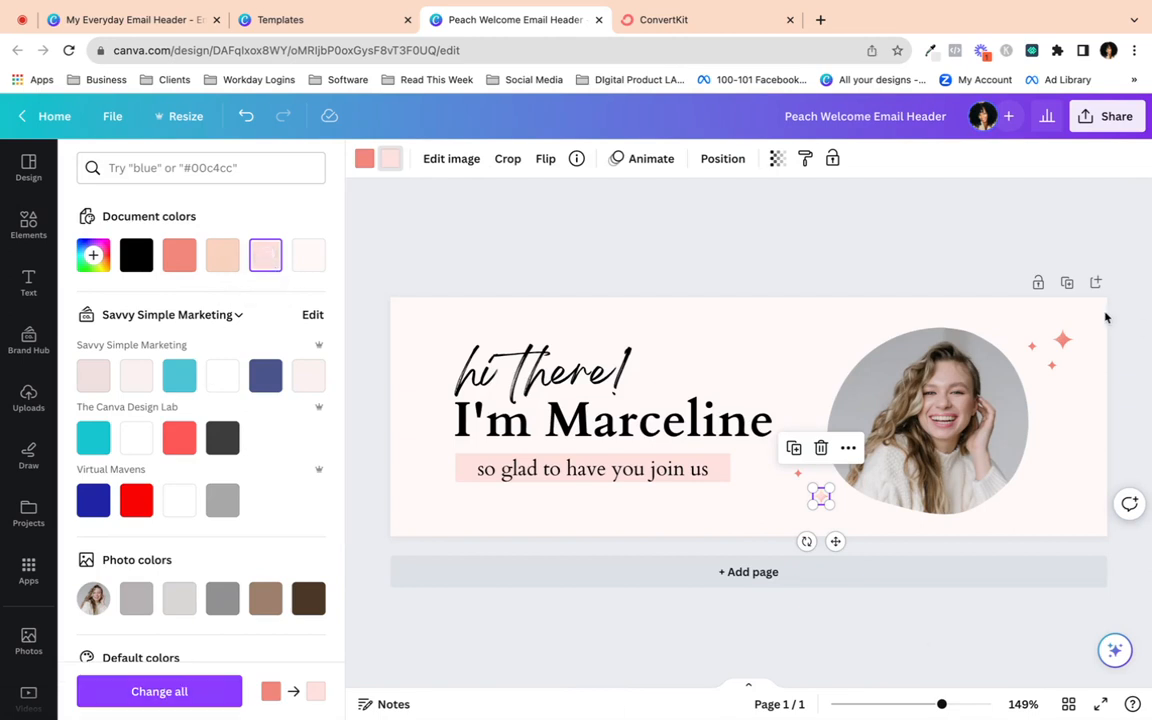
left_click(155, 697)
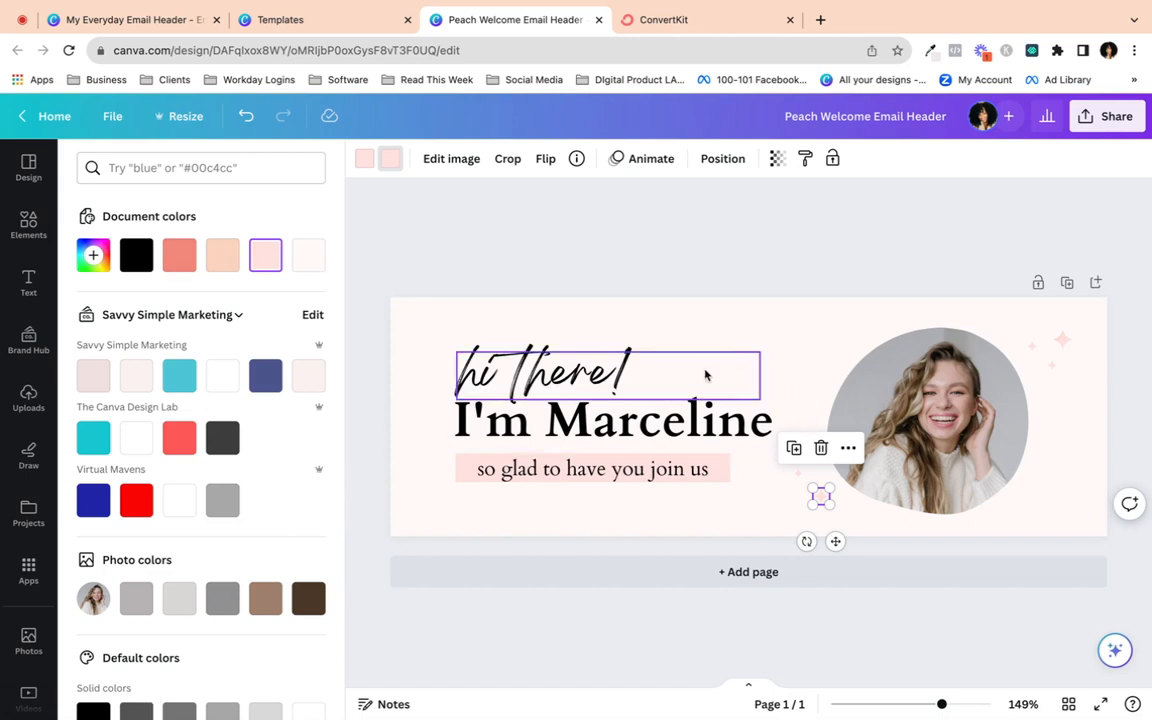
left_click(818, 331)
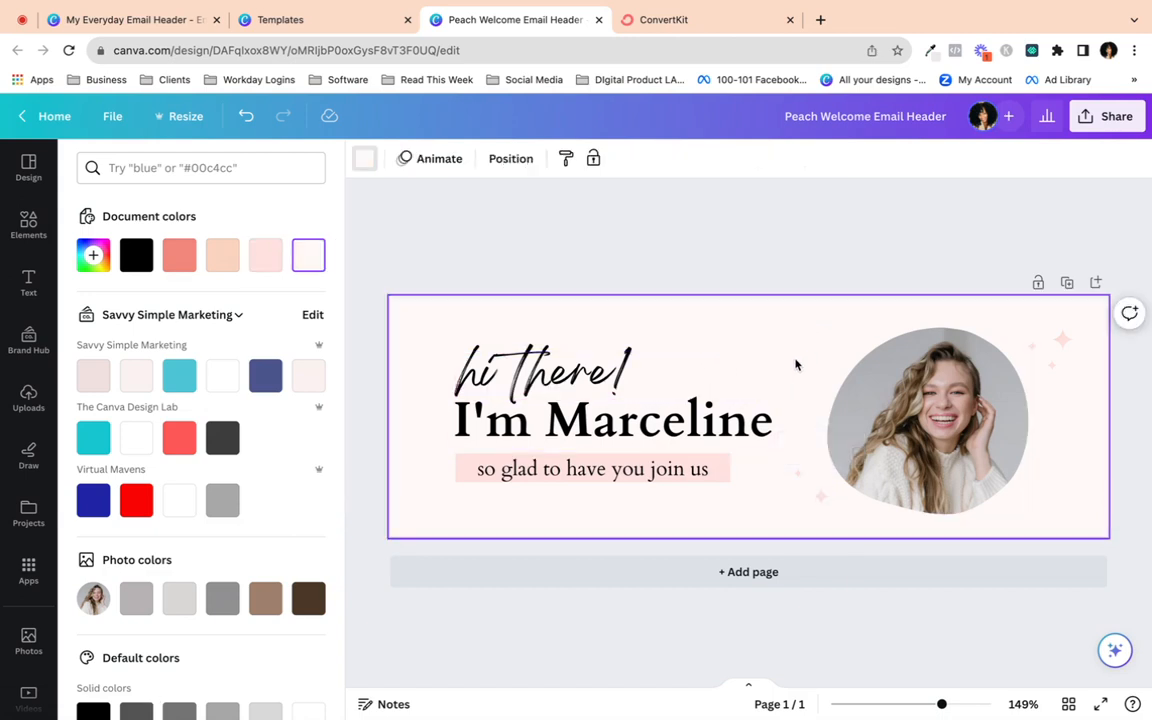
left_click(625, 419)
scroll(625, 419, "up", 3)
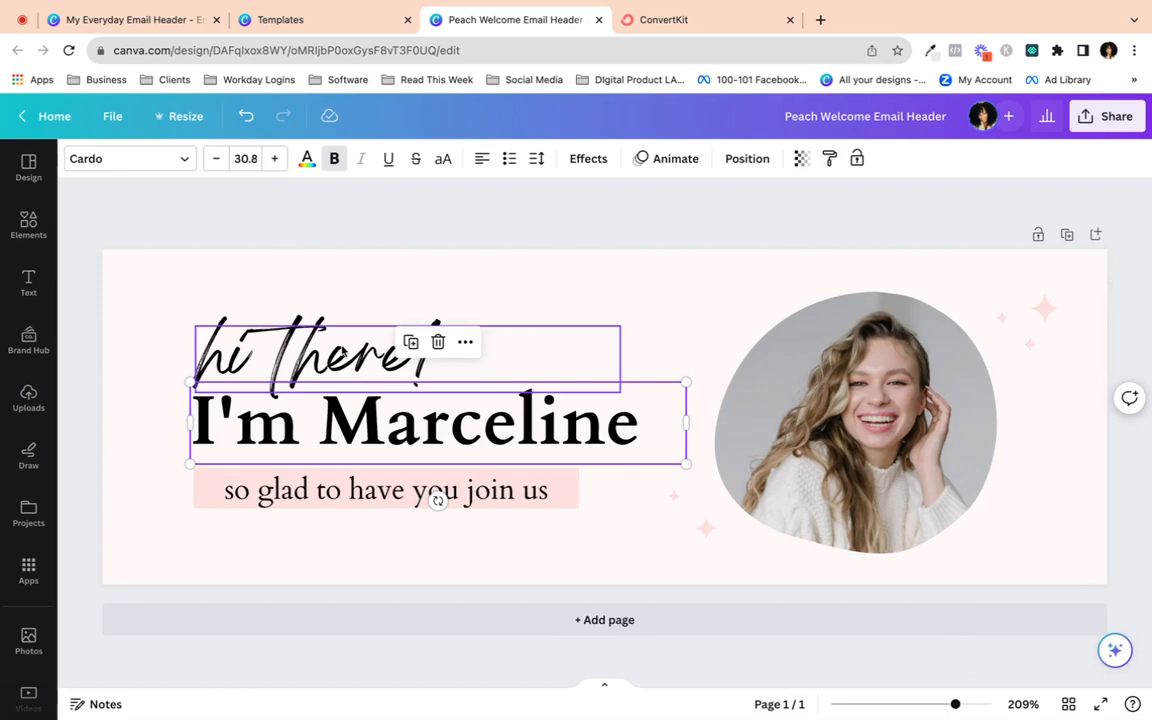
- Delete the 'hi there!' script line and move the heading and tagline up
left_click(345, 355)
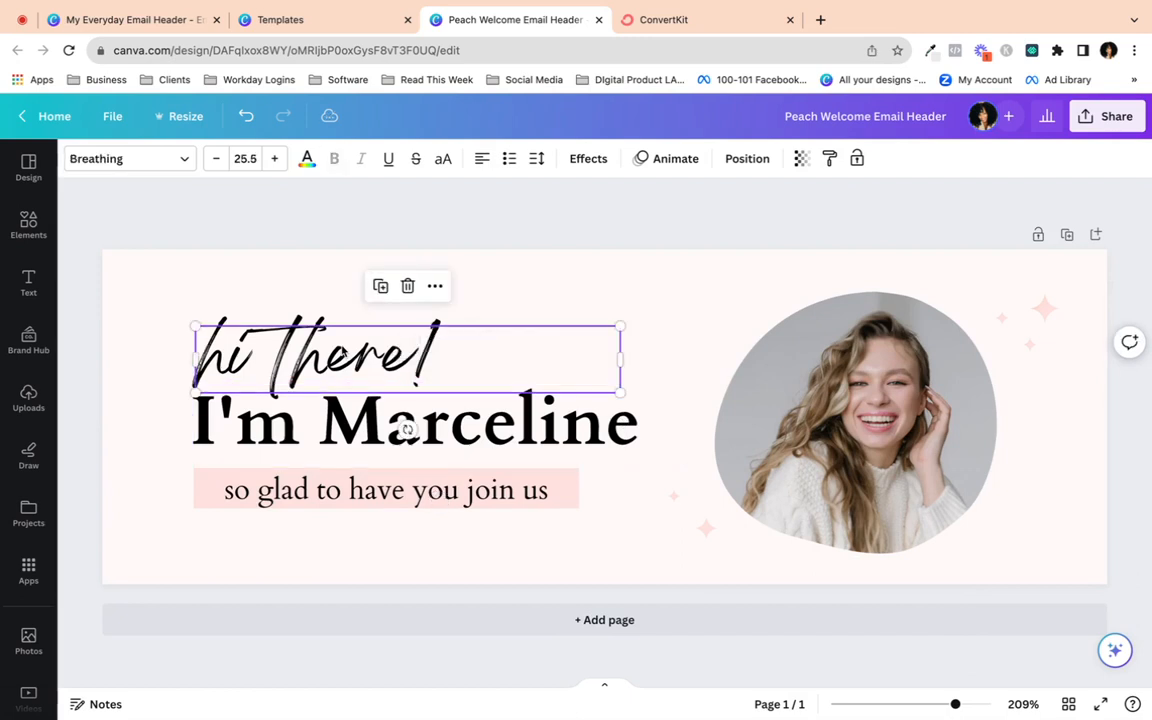
left_click(408, 287)
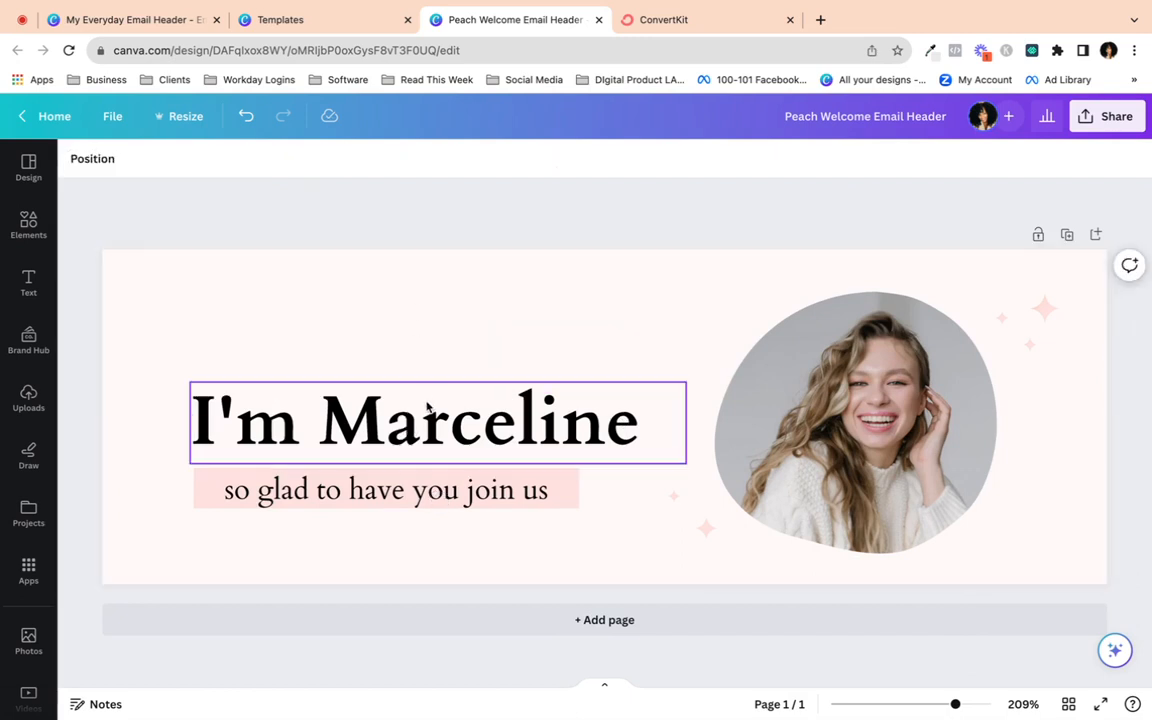
left_click_drag(429, 407, 433, 377)
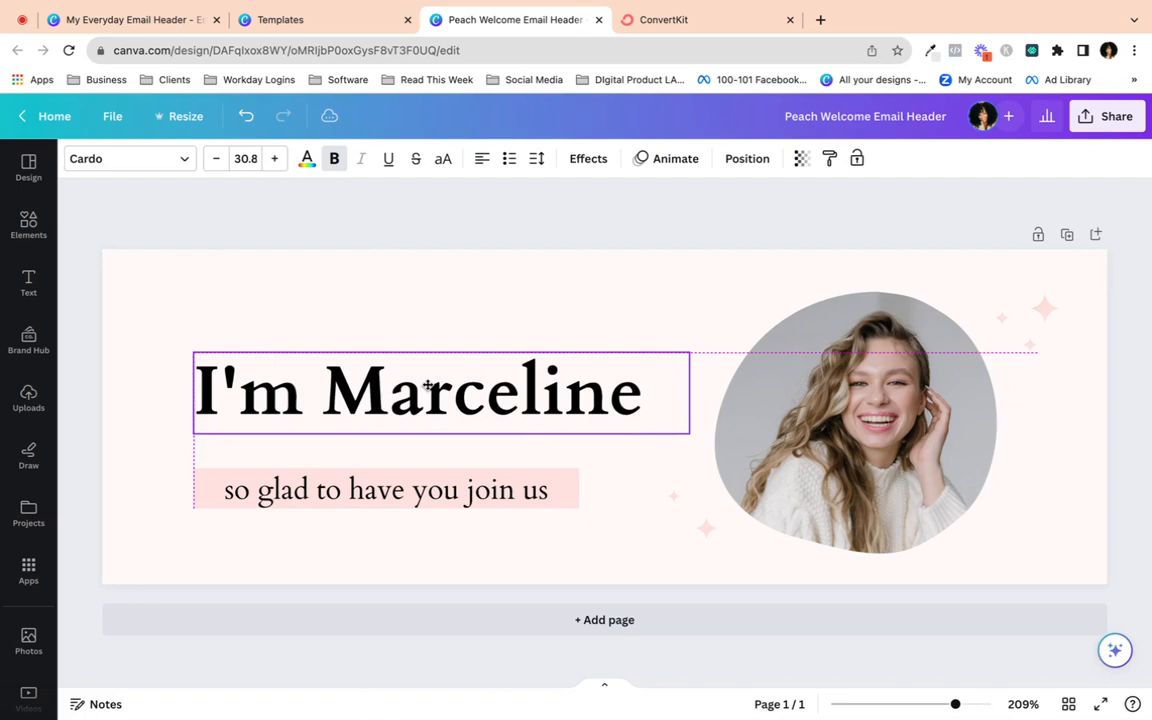
left_click(367, 494)
left_click_drag(367, 494, 370, 465)
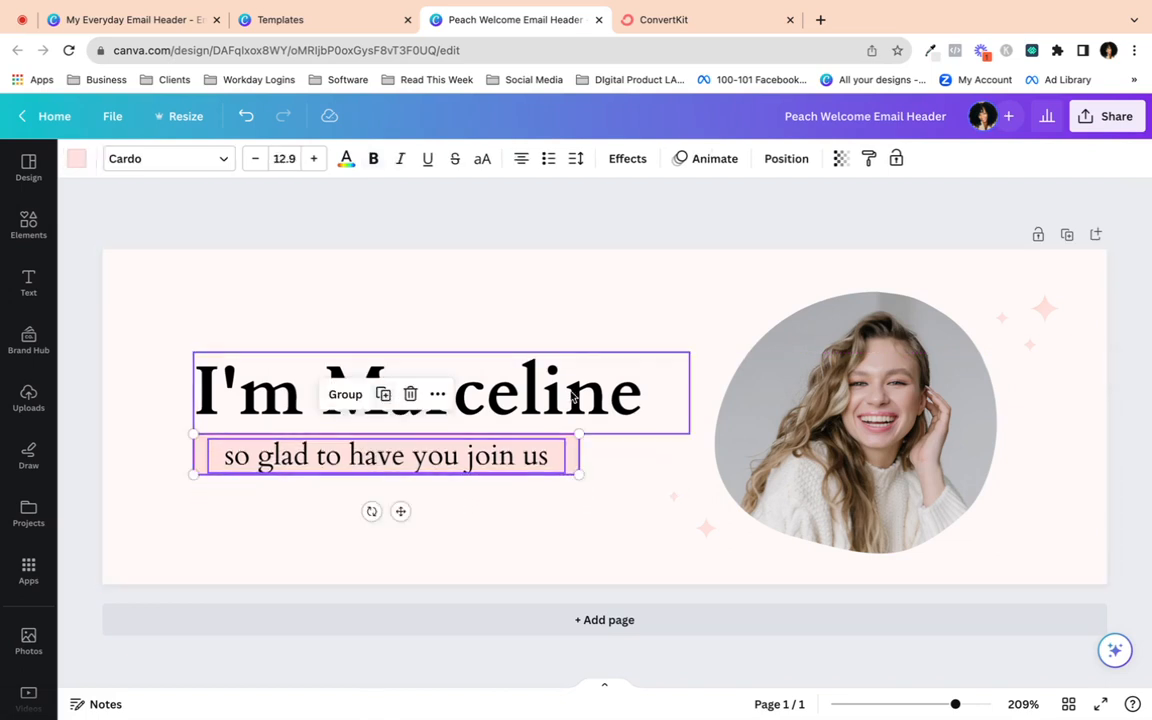
- Replace the heading text with the owner's full name, widen its box and make it uppercase
left_click(352, 362)
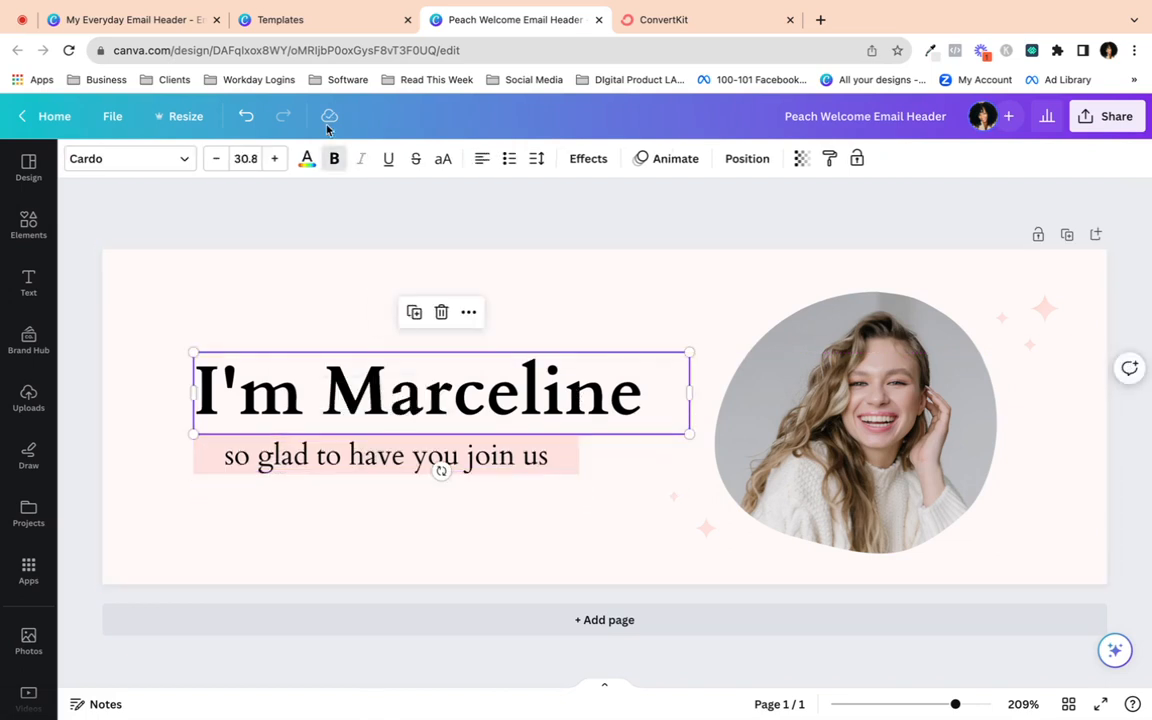
double_click(609, 387)
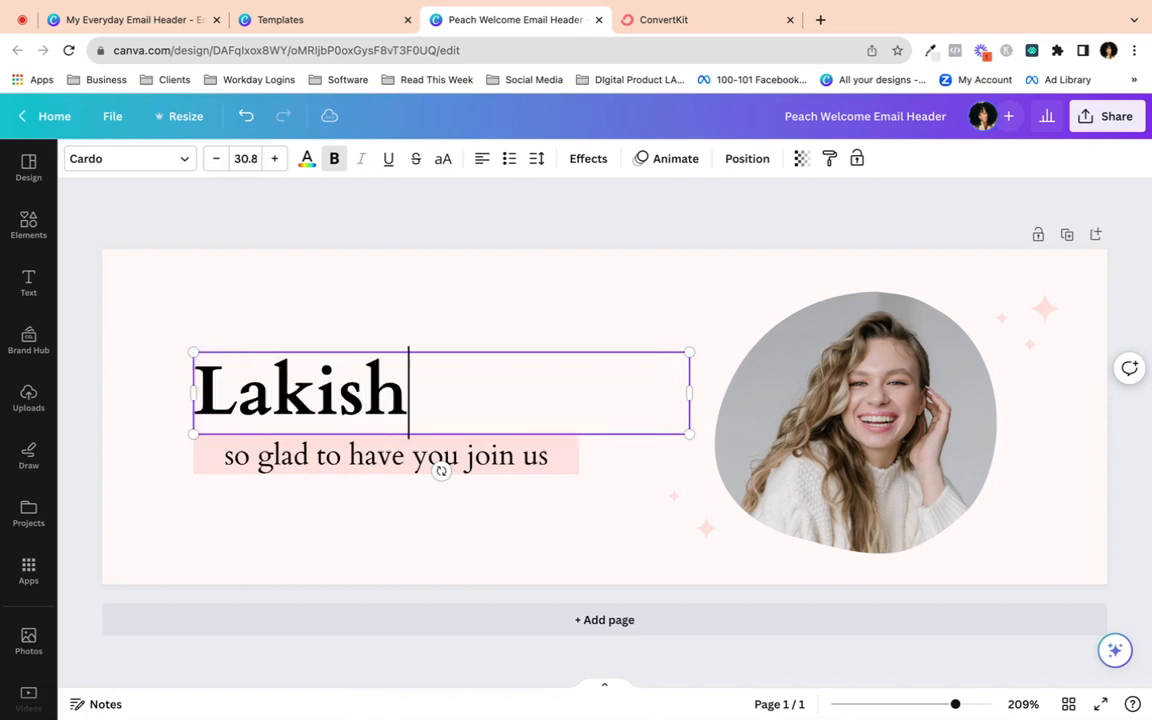
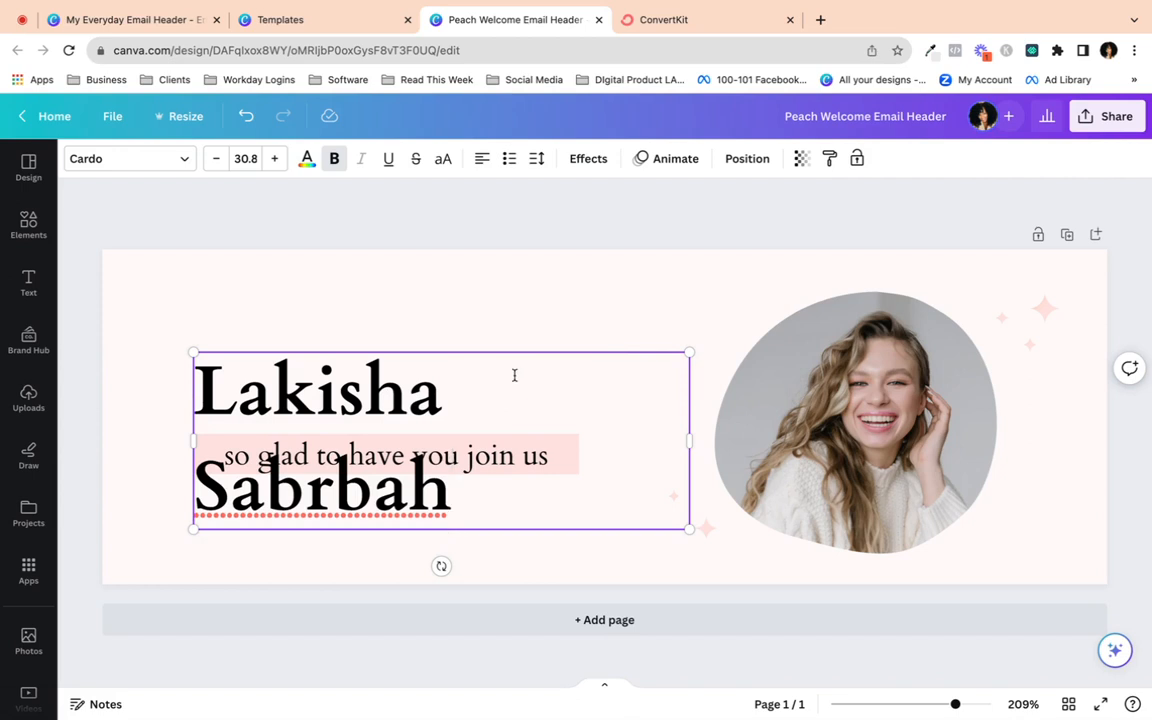
left_click_drag(689, 440, 784, 407)
left_click(449, 160)
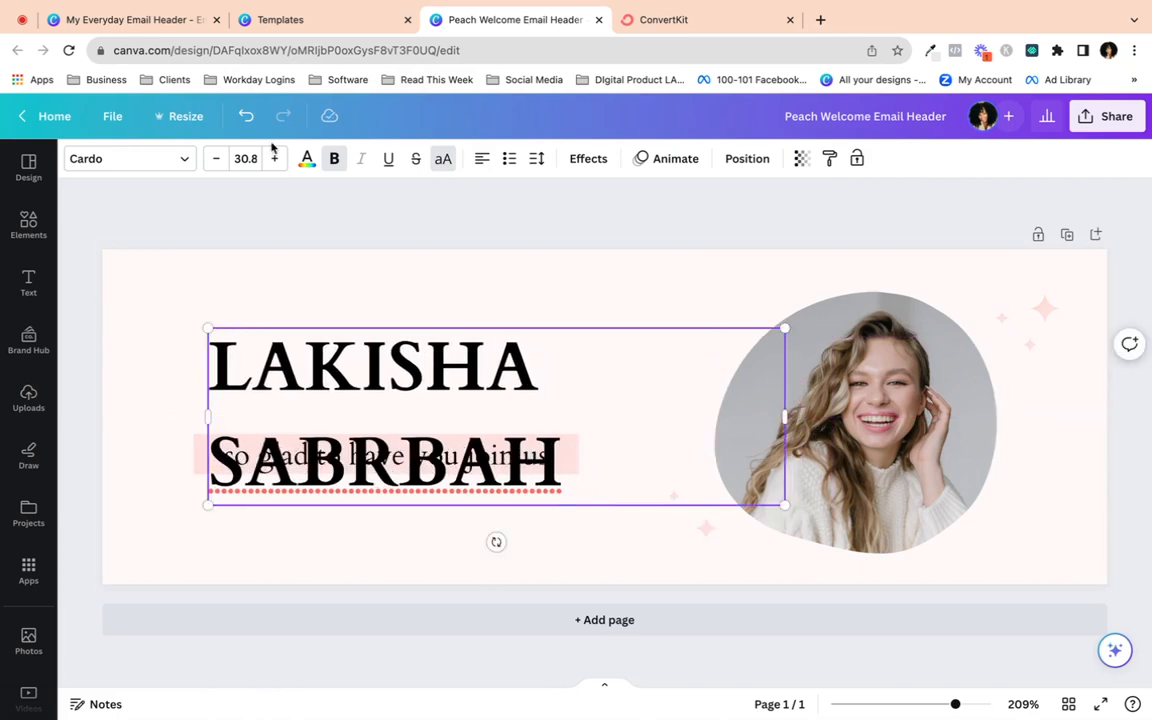
left_click(185, 162)
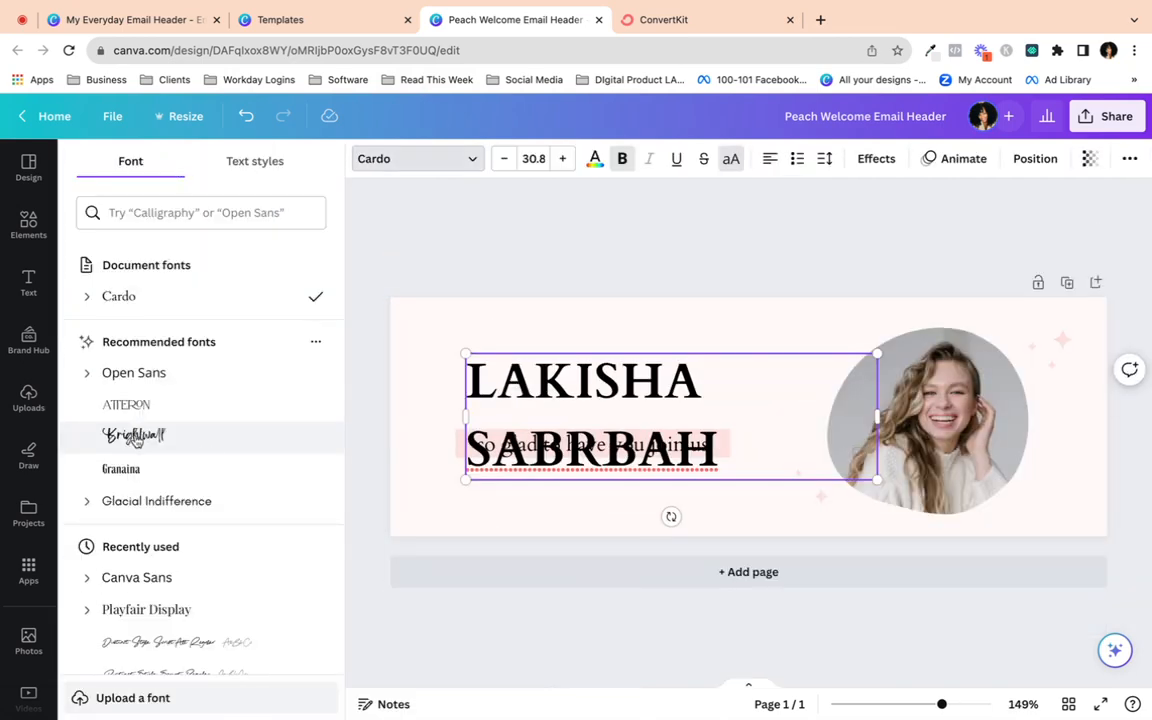
- Set the name heading to Playfair Display, widen it to one line and remove the extra B
scroll(215, 458, "down", 2)
left_click(28, 398)
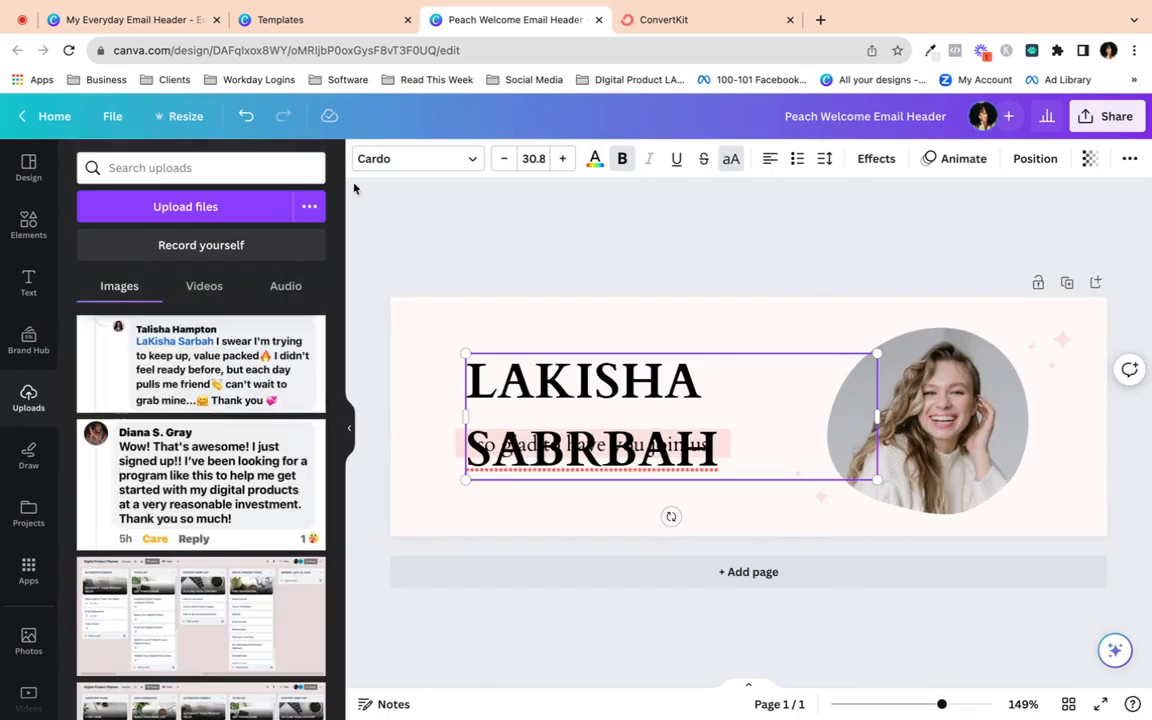
left_click(395, 158)
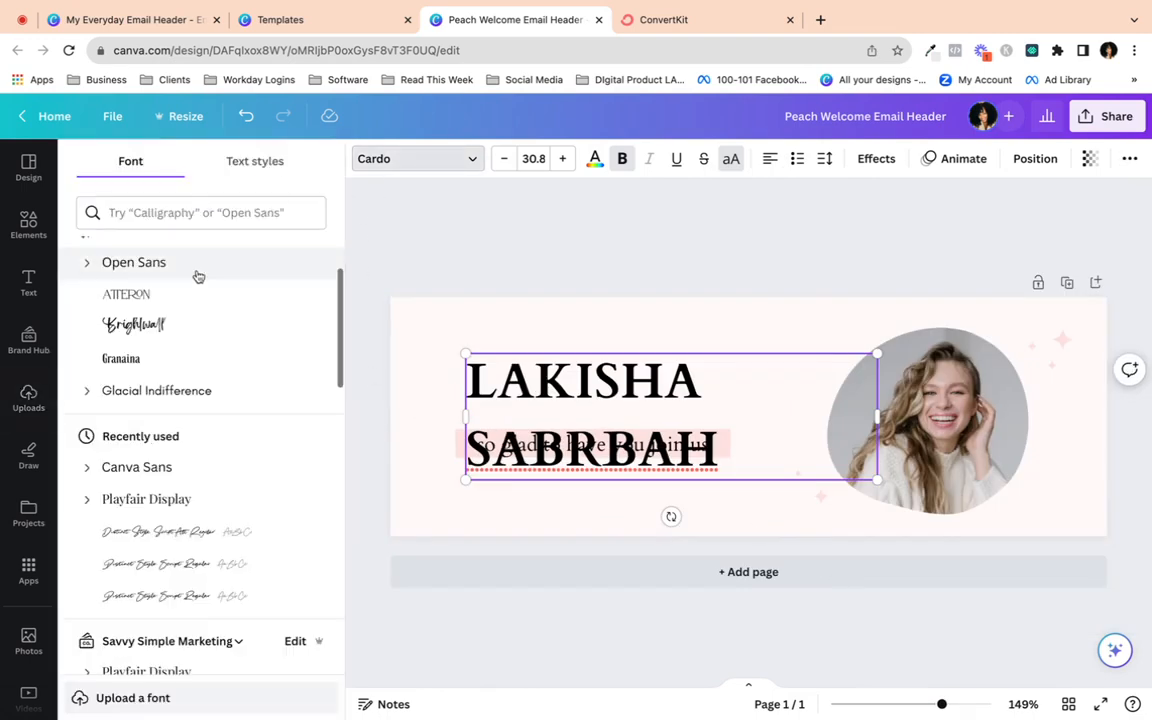
left_click(143, 500)
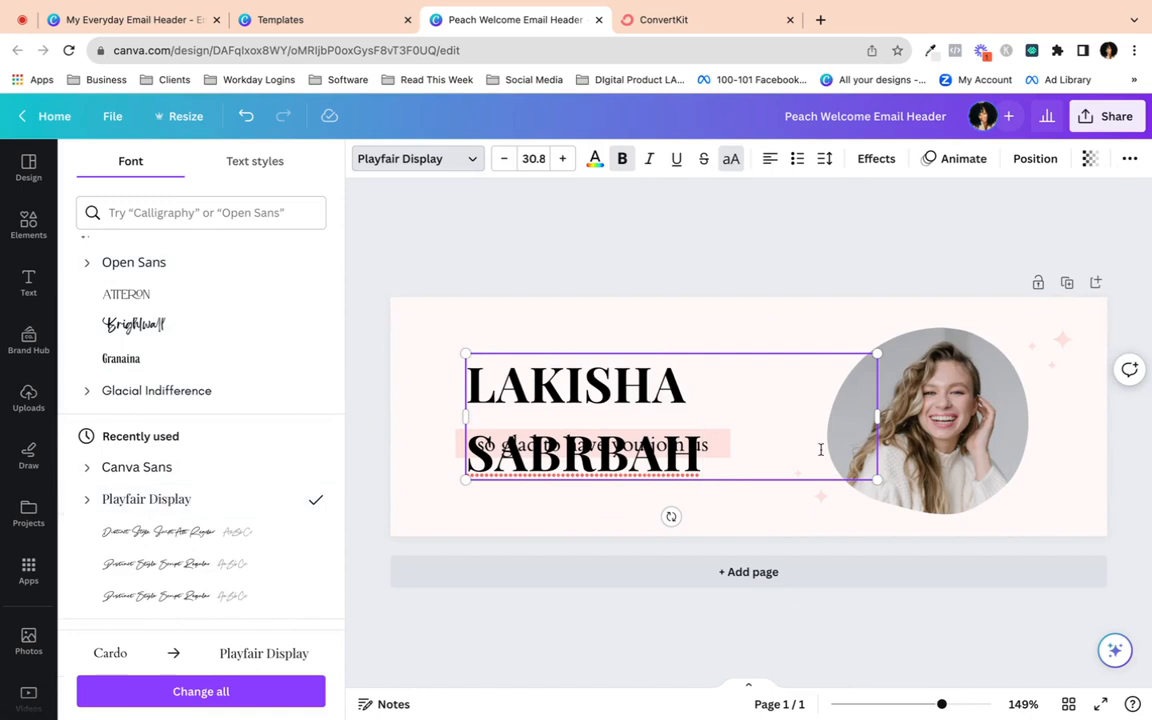
left_click_drag(879, 416, 835, 393)
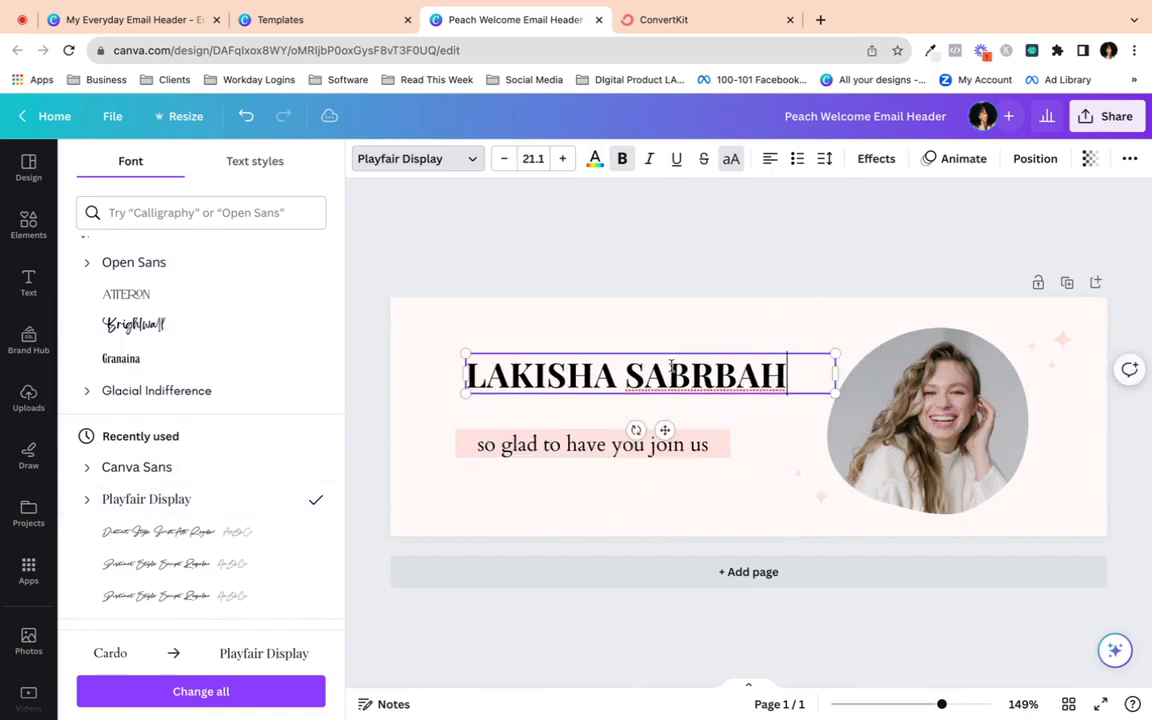
key("BackSpace")
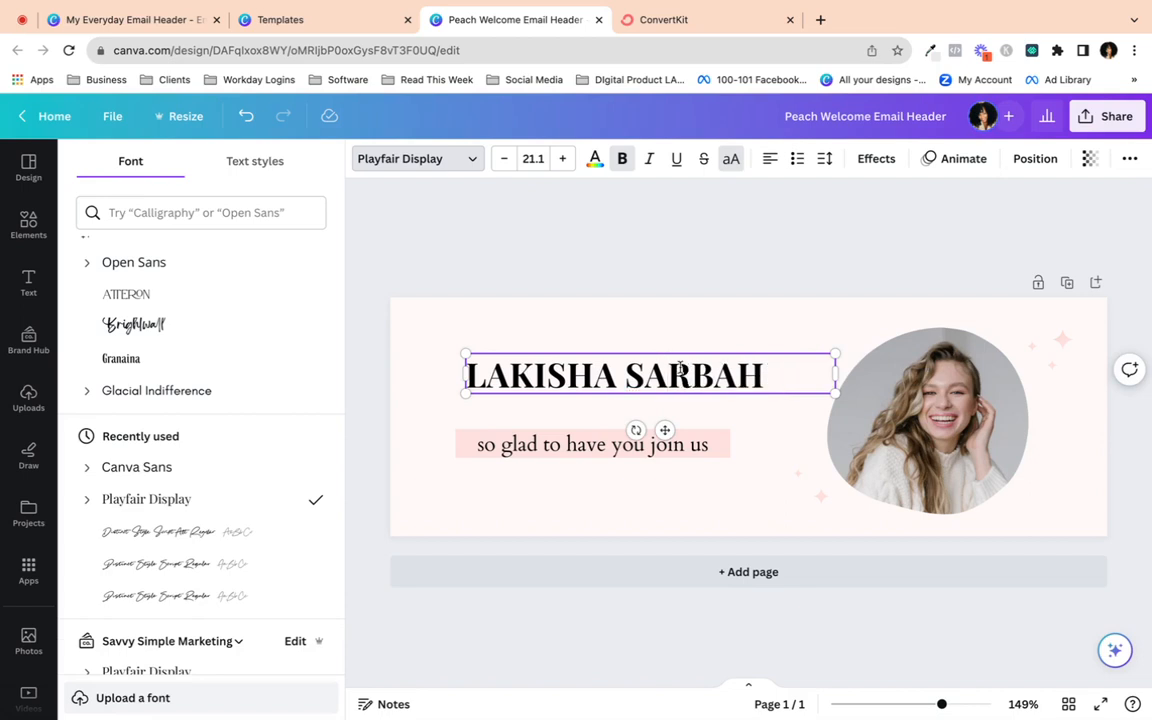
- Narrow the name box to fit its text and nudge it down just above the tagline
left_click_drag(836, 373, 770, 372)
left_click(761, 473)
left_click(617, 370)
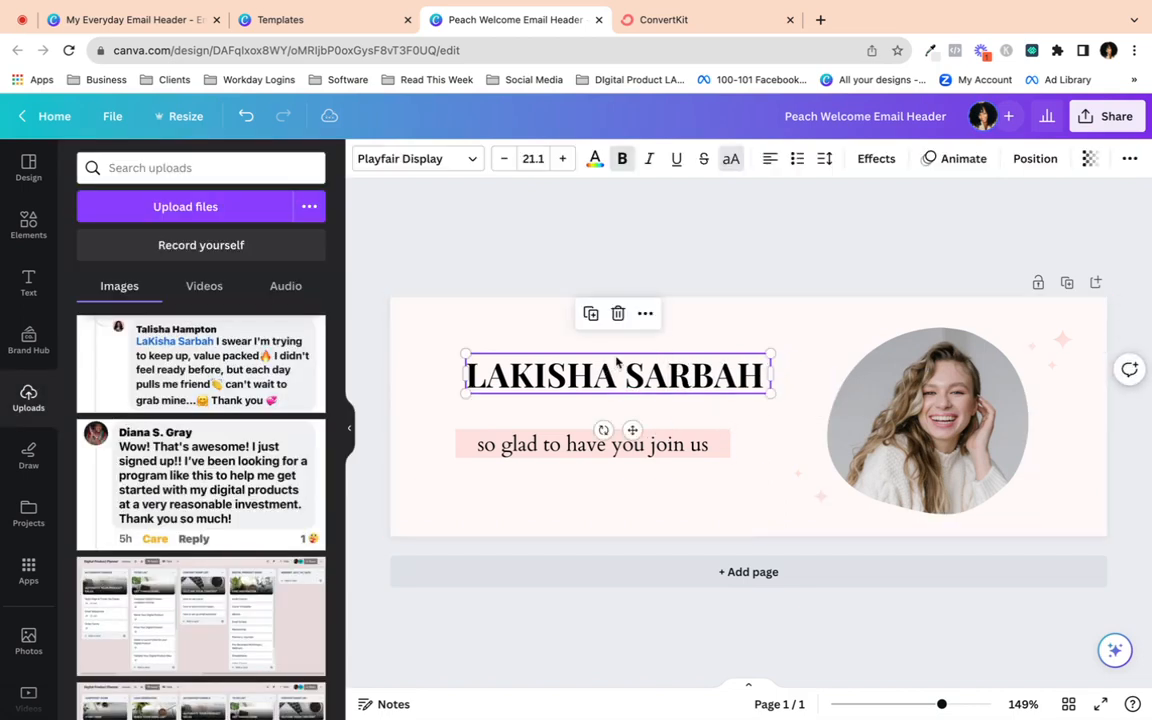
left_click(349, 428)
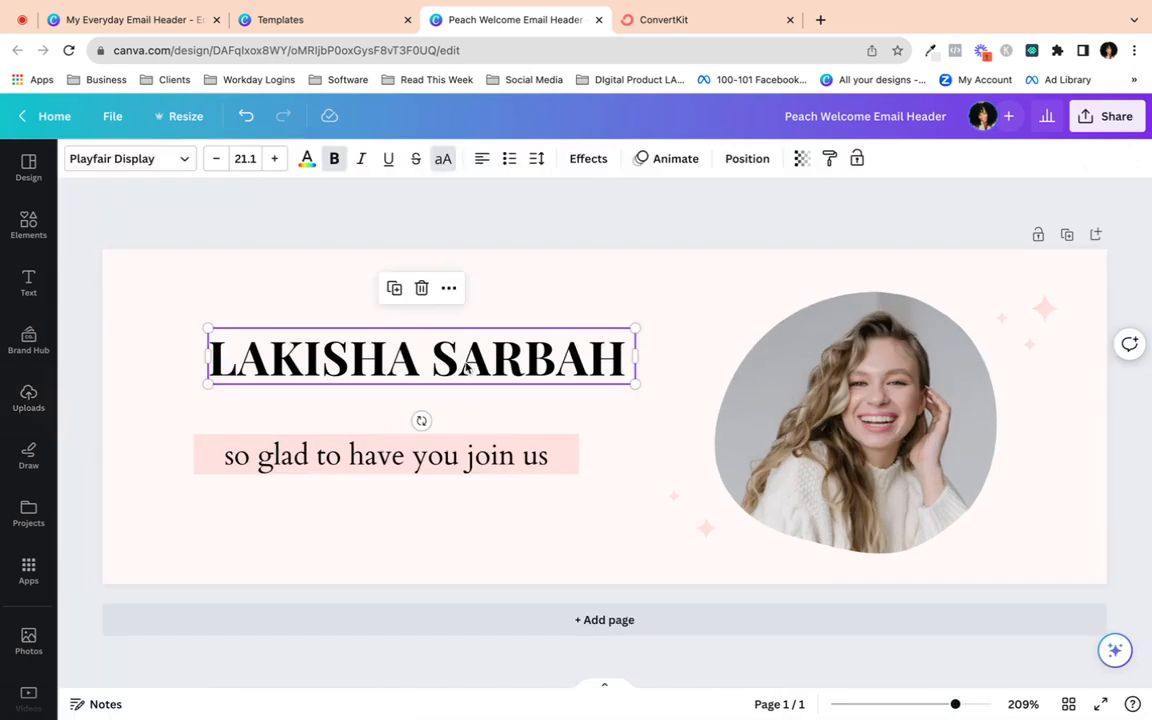
left_click_drag(469, 375, 455, 408)
left_click(519, 514)
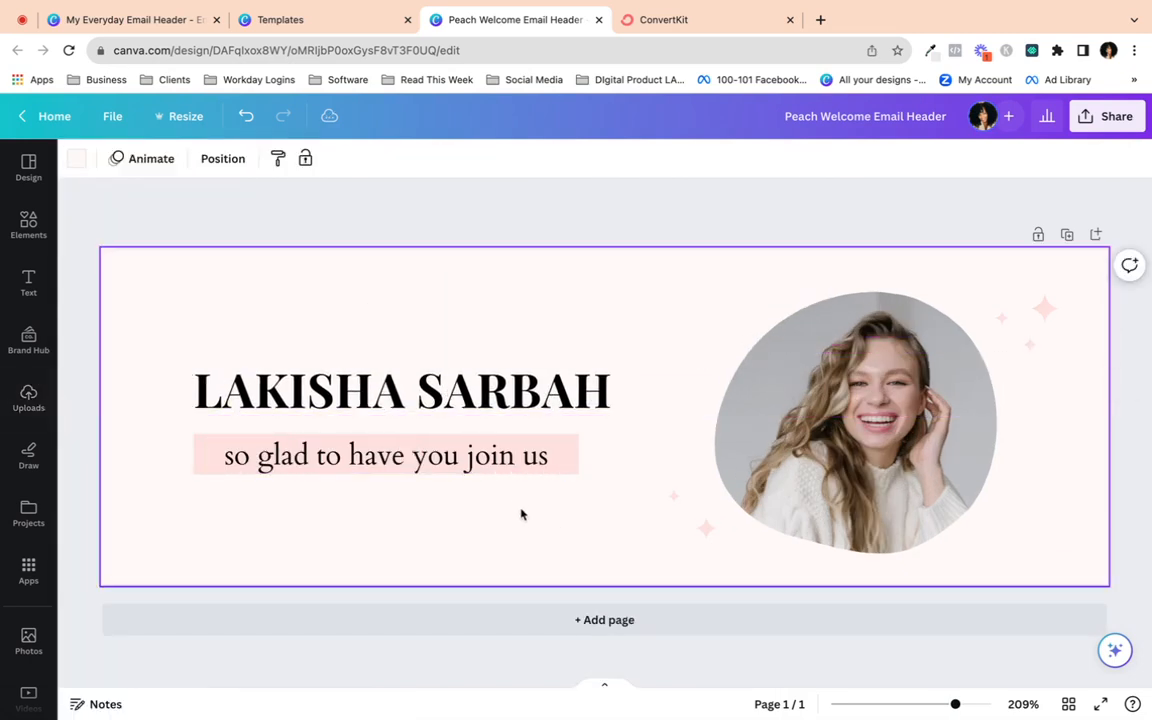
left_click(458, 385)
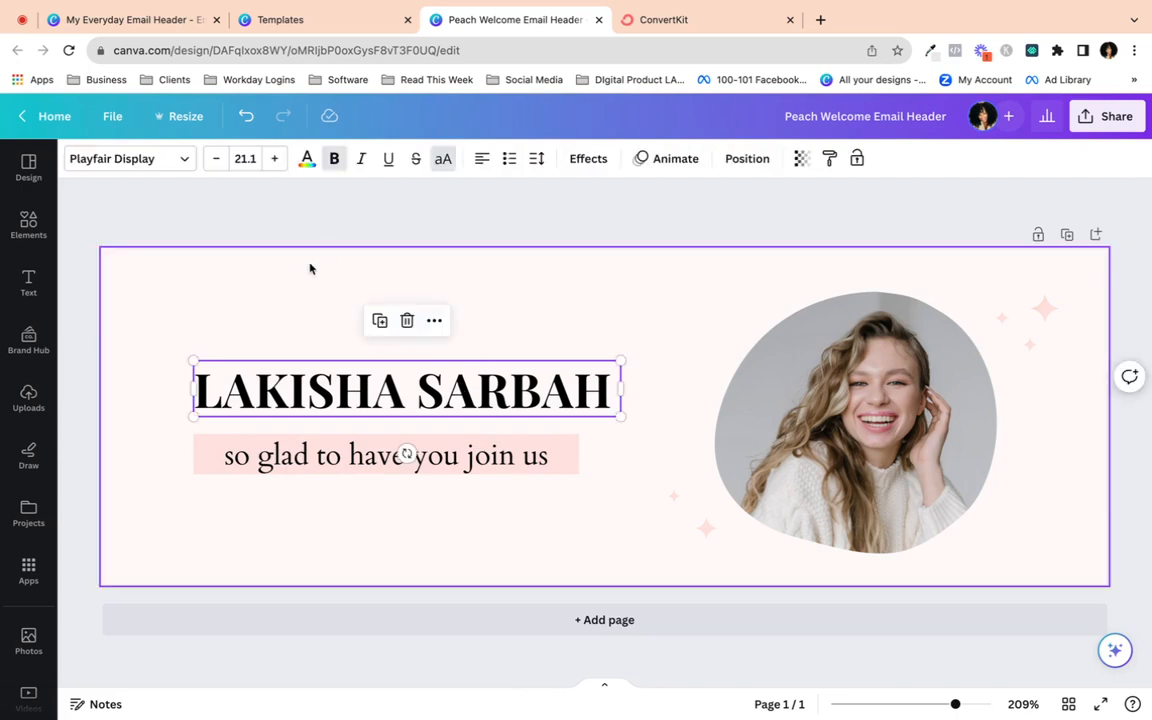
- Move the pink highlight bar up, stretch it wider on both sides, and drag the tagline onto it
left_click(310, 320)
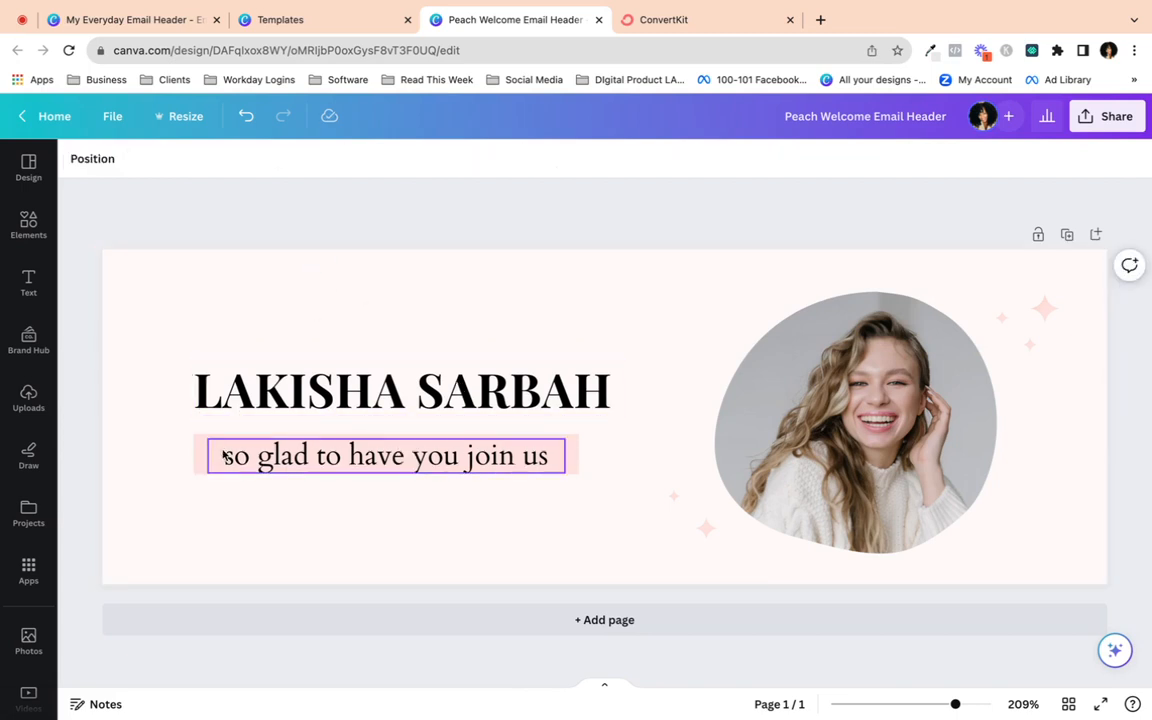
left_click_drag(200, 452, 213, 433)
mouse_move(590, 436)
left_mouse_down()
mouse_move(607, 434)
mouse_move(575, 427)
mouse_move(569, 442)
mouse_move(611, 436)
left_mouse_up()
left_click(550, 524)
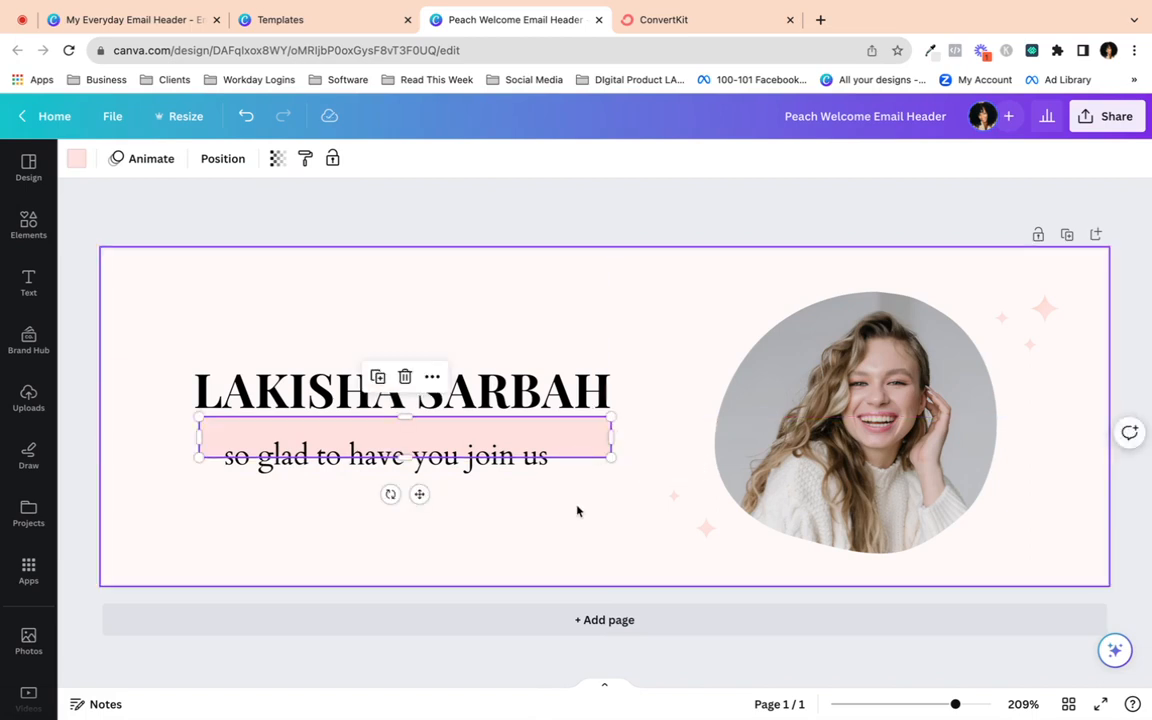
left_click(576, 509)
left_click(237, 429)
left_click_drag(199, 435, 193, 437)
left_click(204, 510)
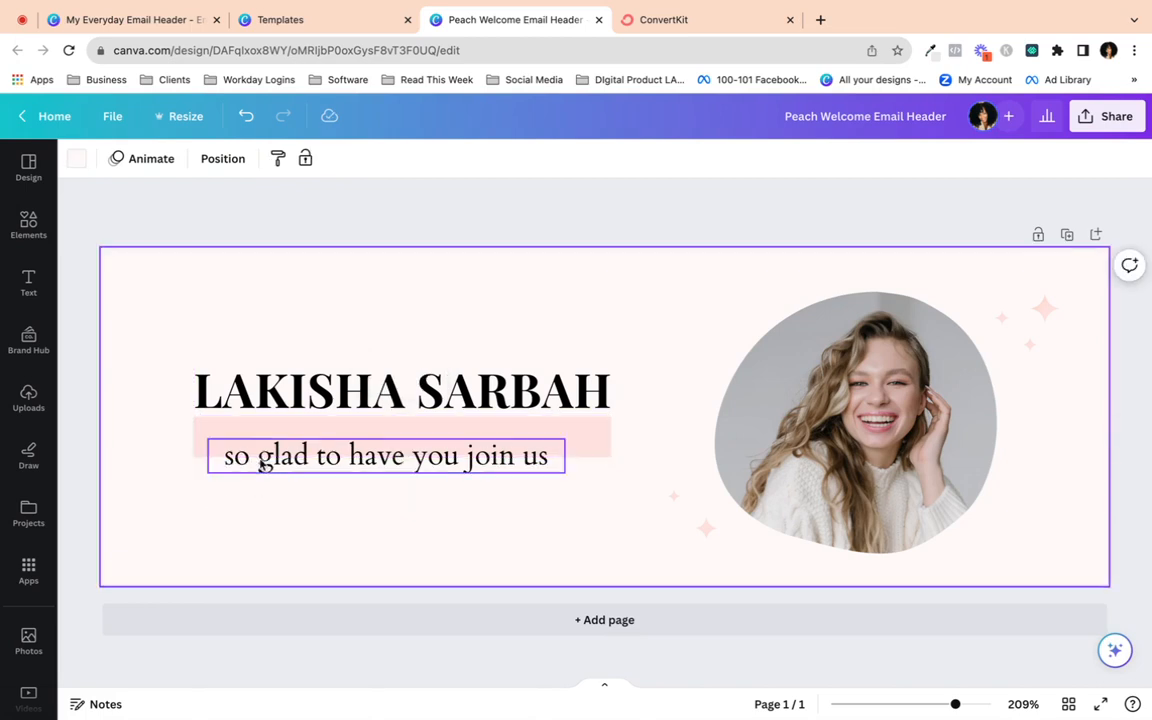
left_click_drag(259, 456, 247, 443)
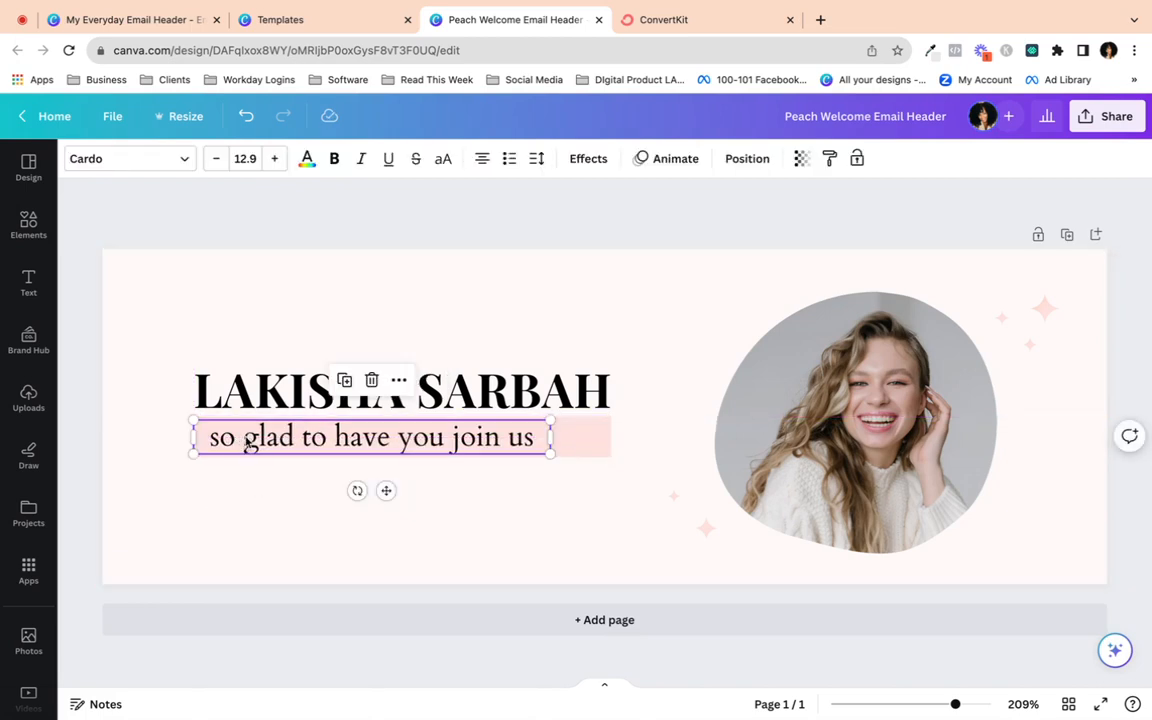
- Set the tagline font to Playfair Display
left_click(183, 160)
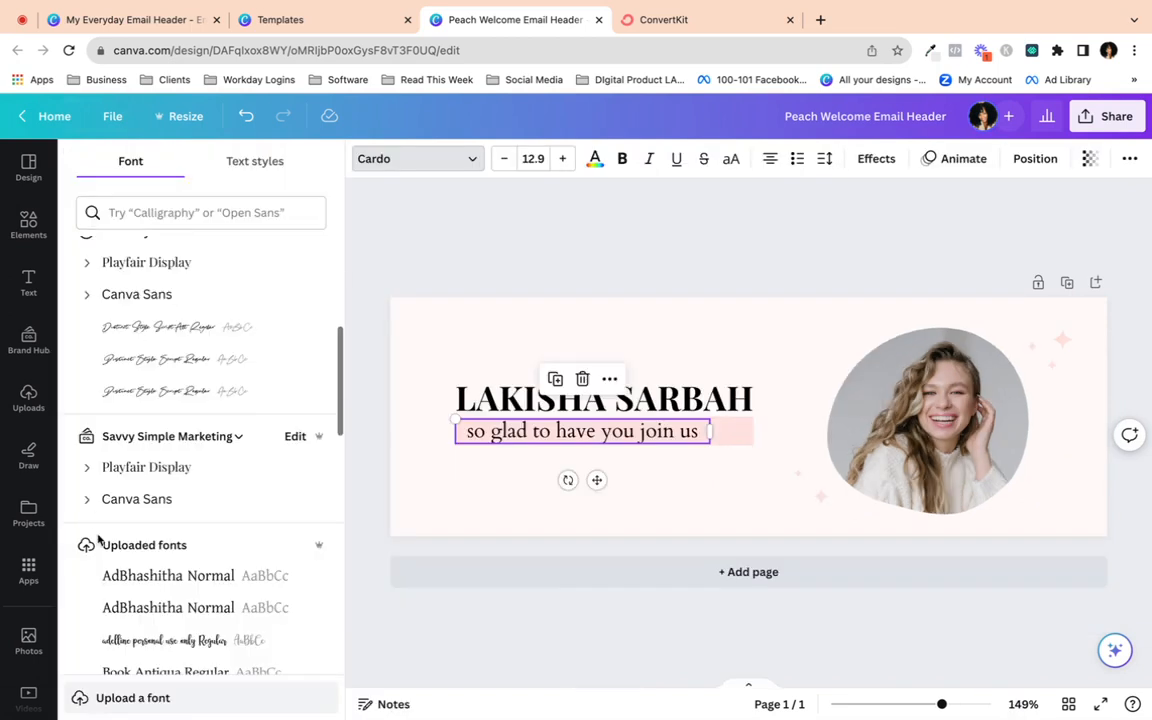
left_click(150, 468)
left_click(393, 504)
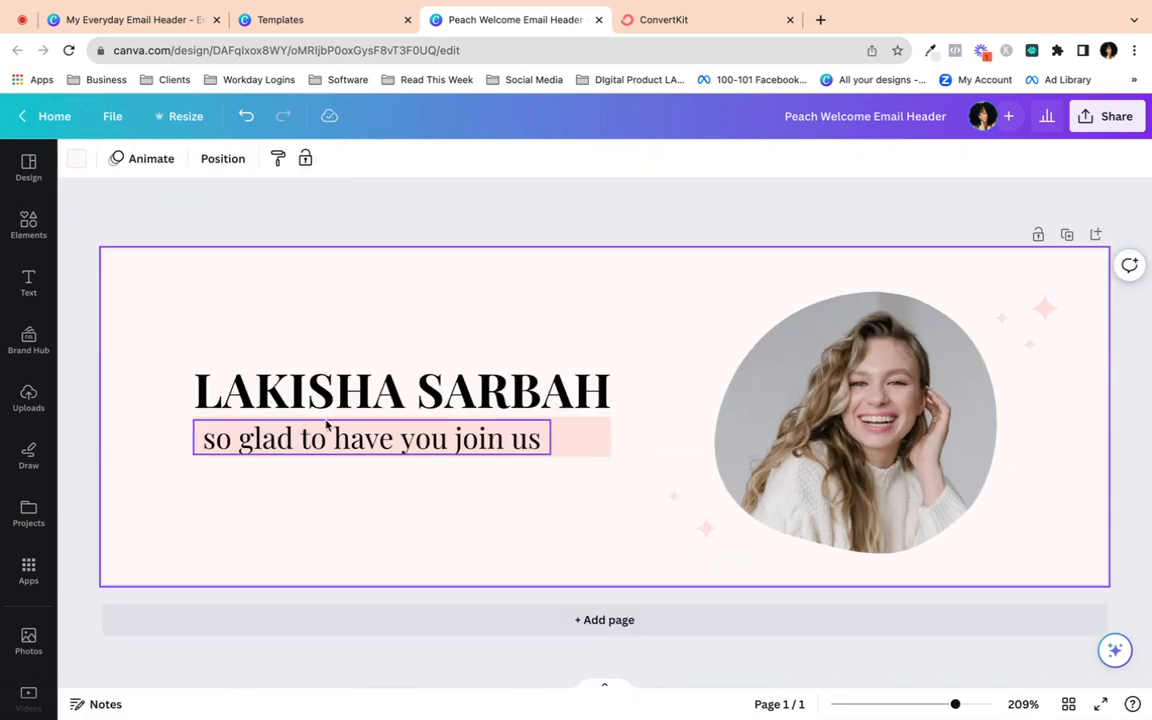
- Replace the tagline wording with 'Digital Poduct Launch Strategist'
left_click(411, 445)
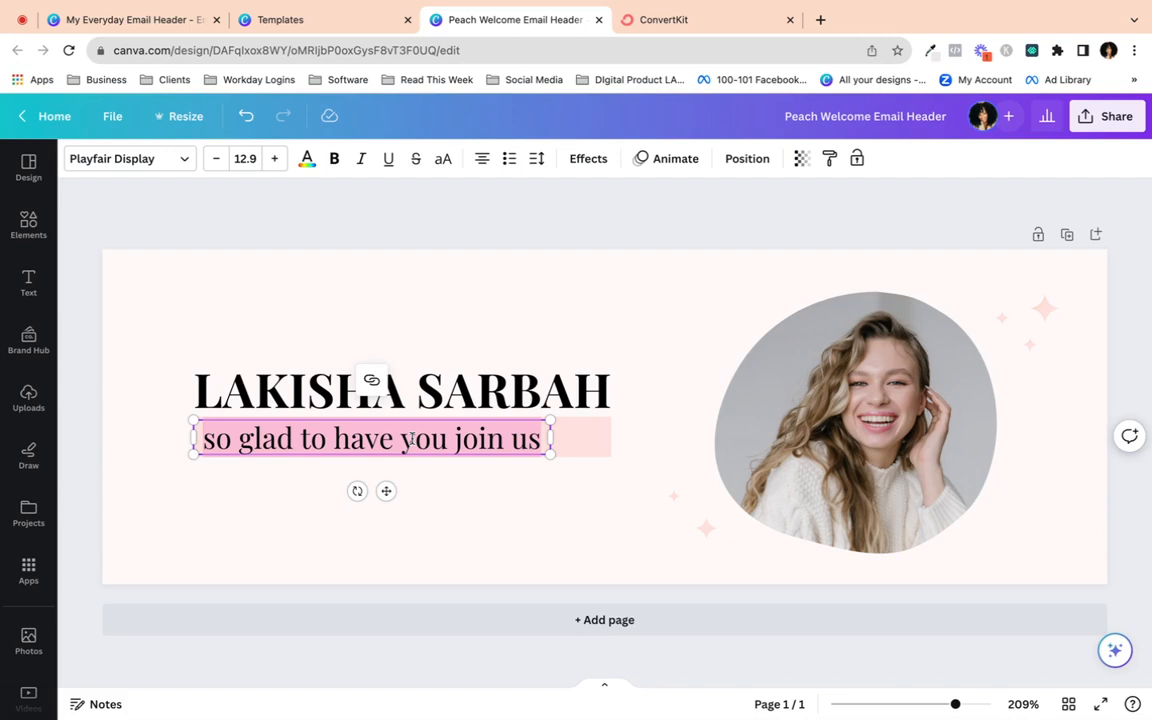
type("Digital ")
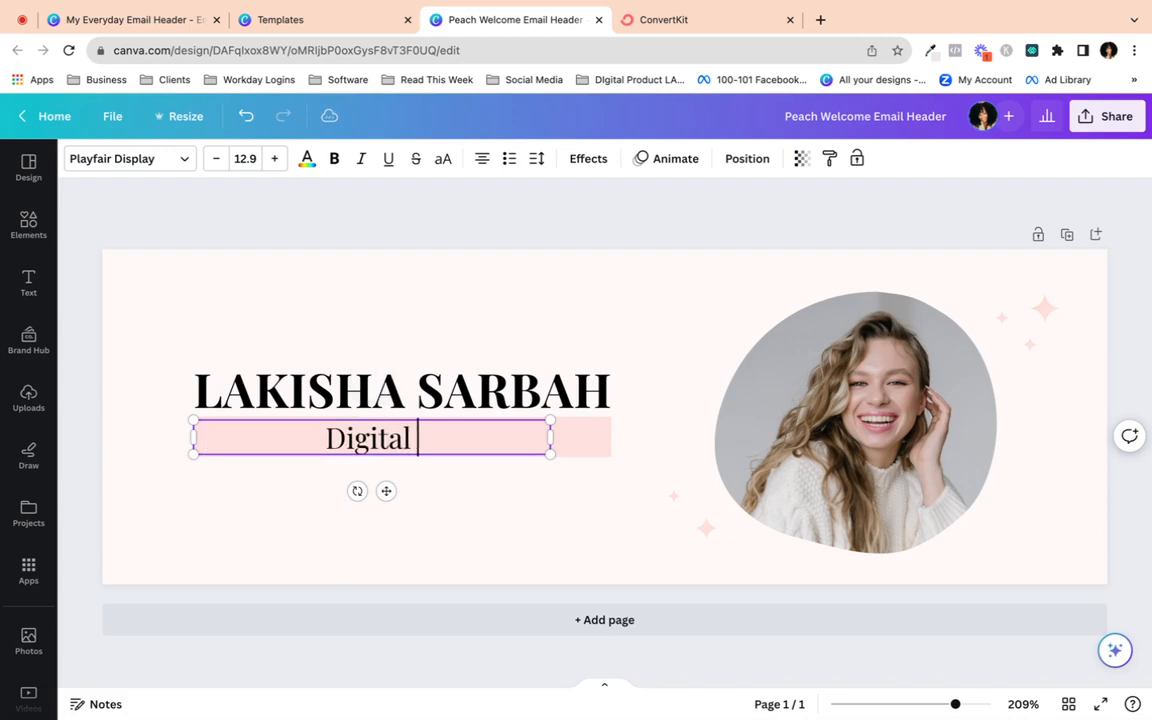
type("PRoduct")
key("BackSpace")
key("BackSpace")
key("BackSpace")
key("BackSpace")
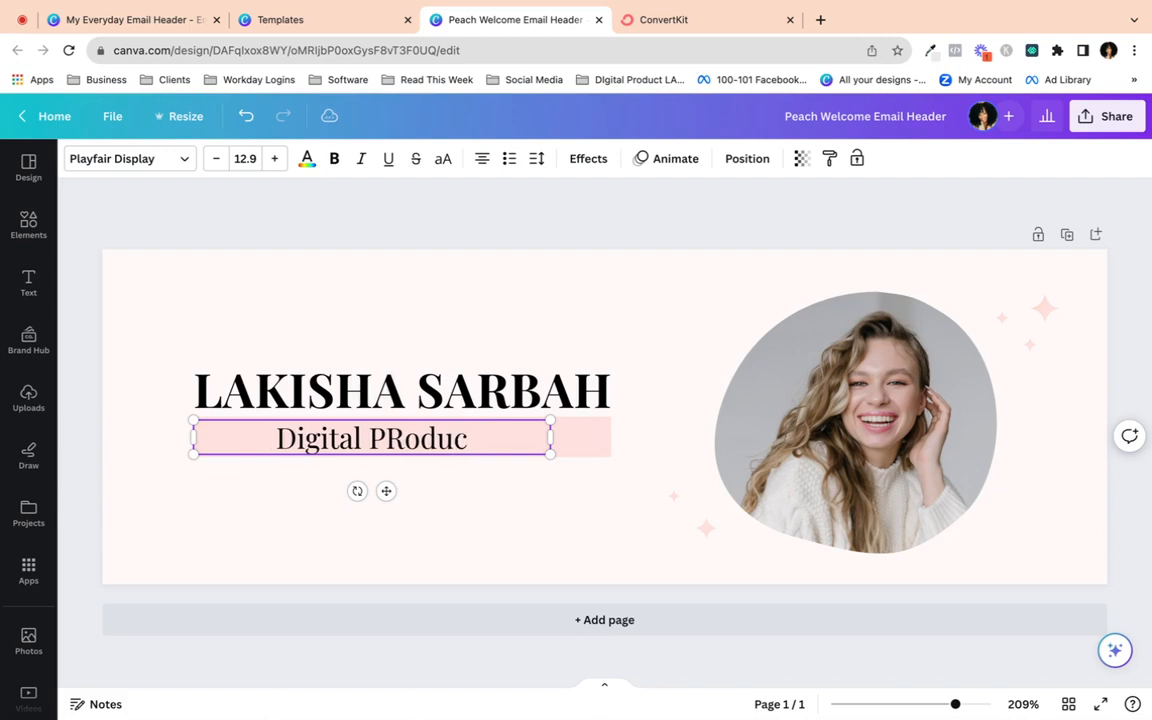
key("BackSpace")
key("BackSpace")
type("oduct Launch Str")
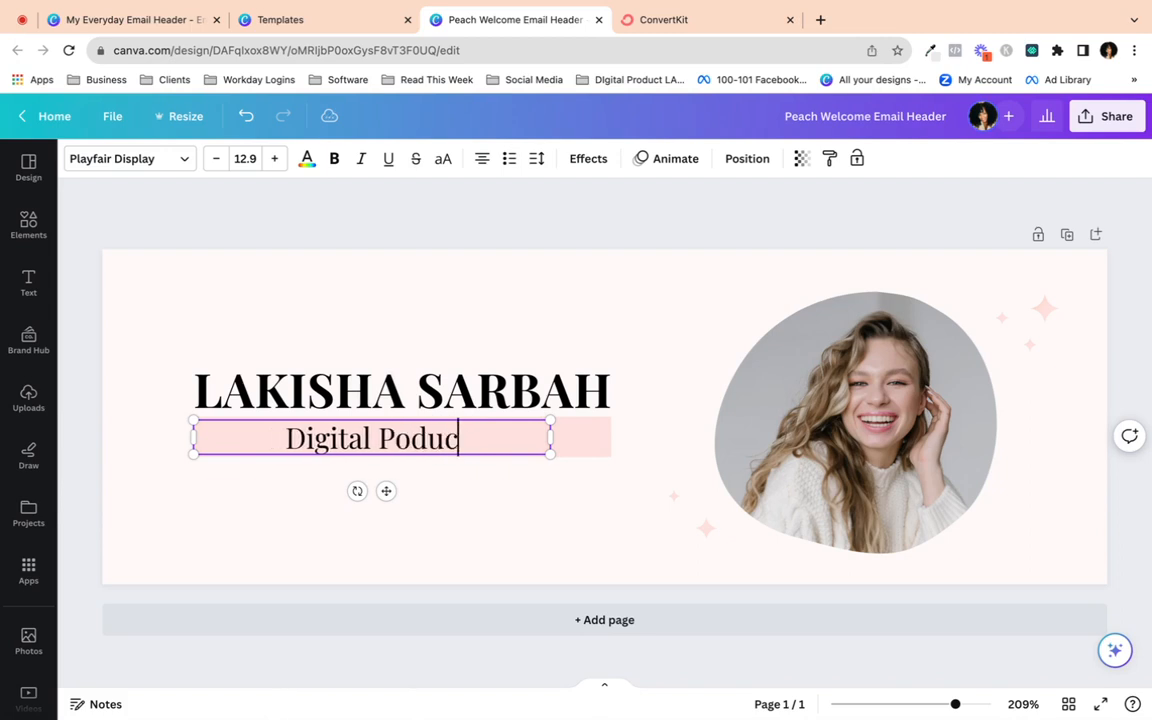
type("at")
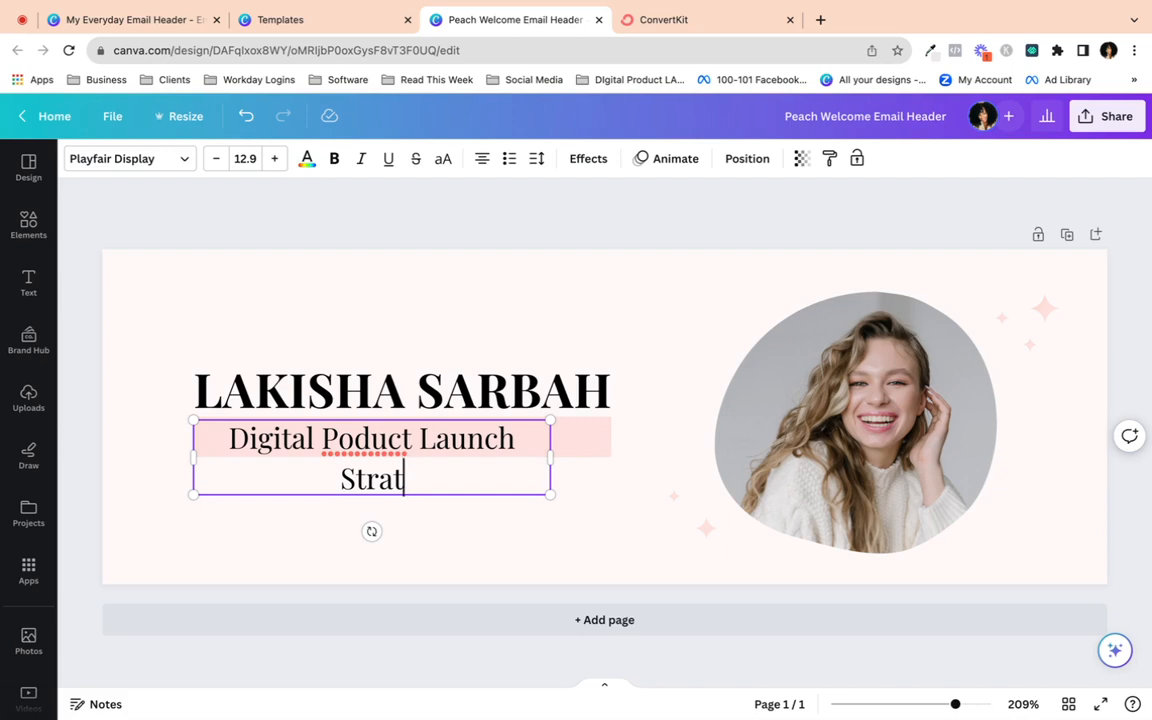
type("egist")
left_click(448, 510)
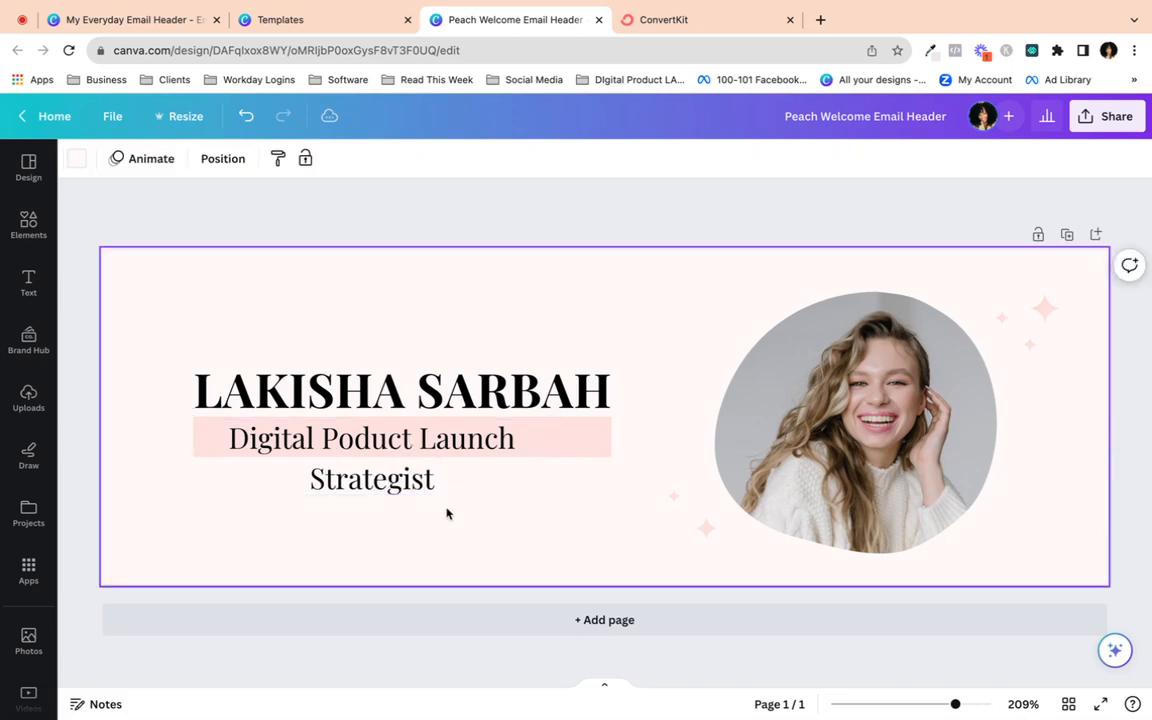
left_click(340, 444)
- Fix the typo so the tagline reads 'Digital Product Launch Strategist', and widen its box to one line
left_click(338, 442)
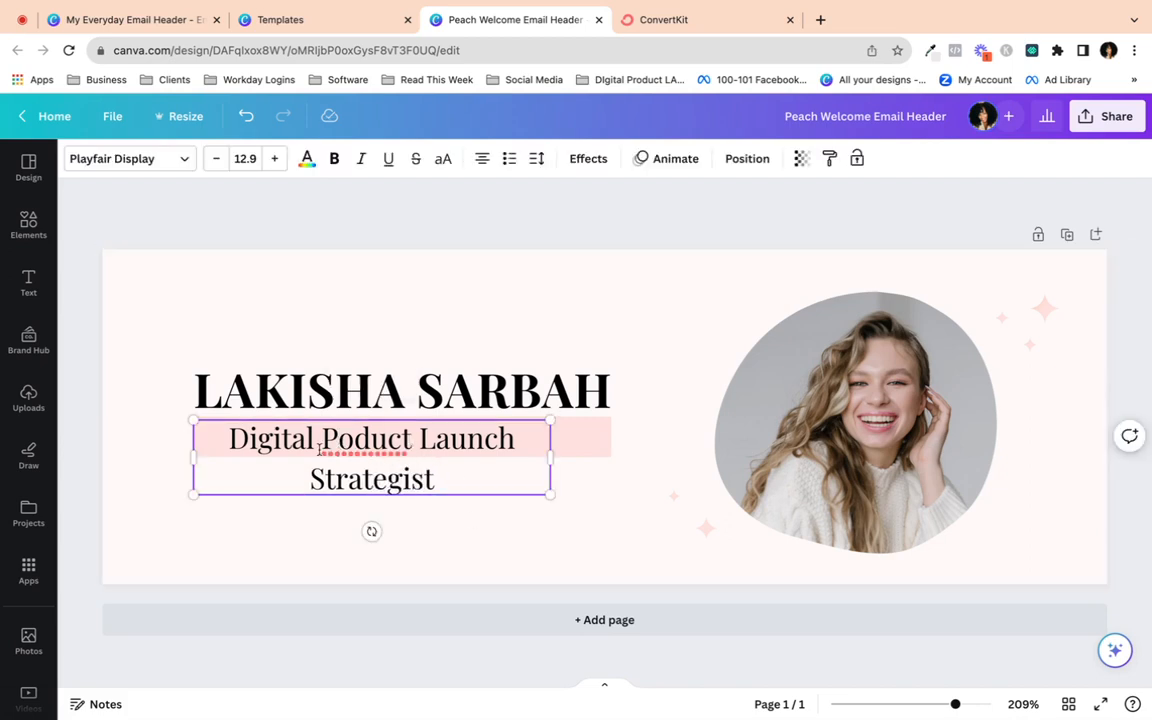
type("r")
left_click(584, 486)
left_click(527, 447)
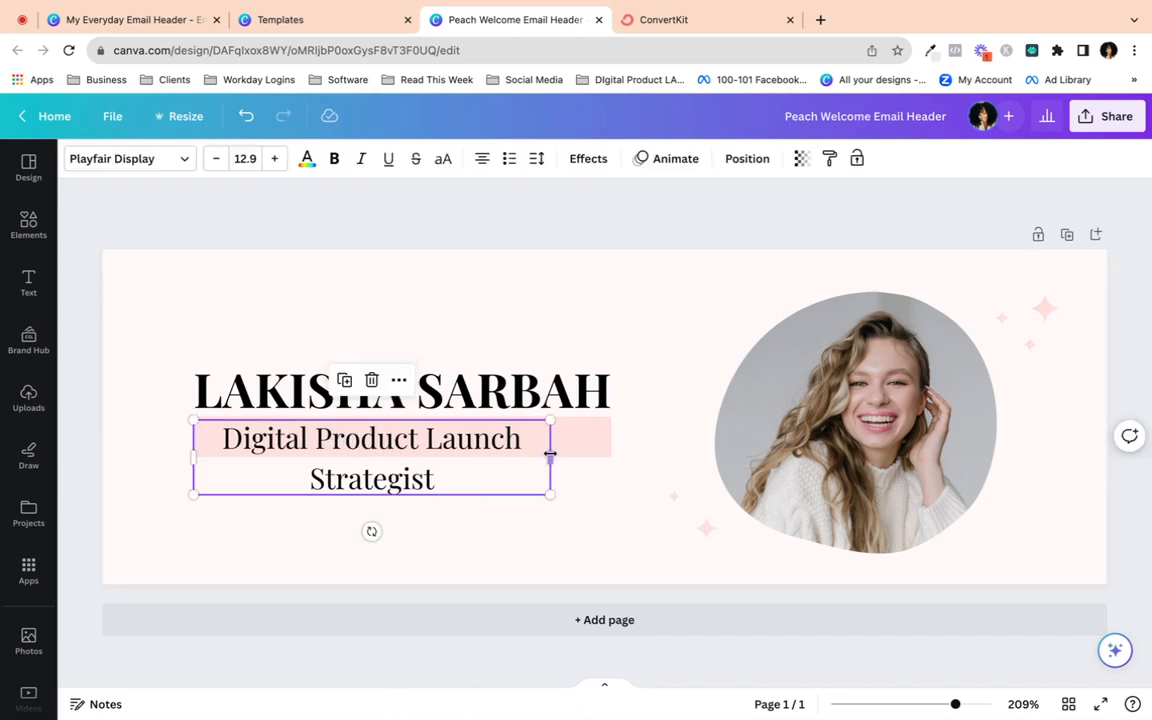
left_click_drag(550, 454, 611, 453)
left_click(535, 522)
- Shorten the pink highlight bar and reposition the tagline relative to it
left_click(255, 437)
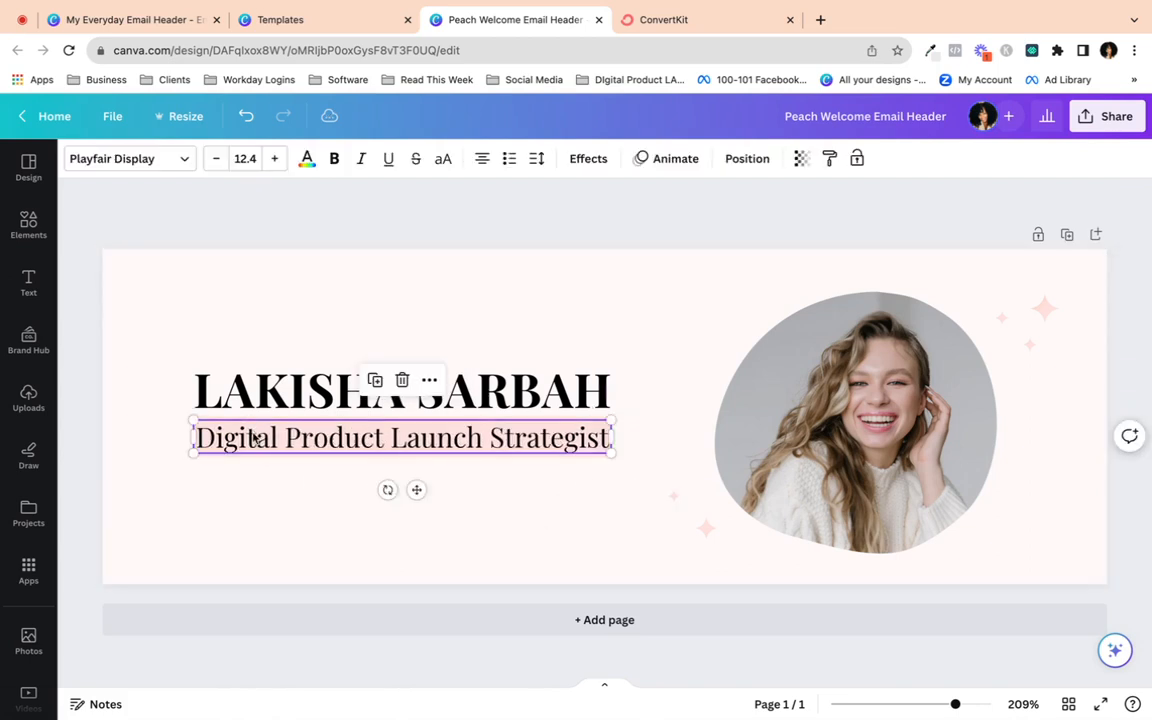
left_click_drag(255, 437, 251, 490)
left_click(360, 430)
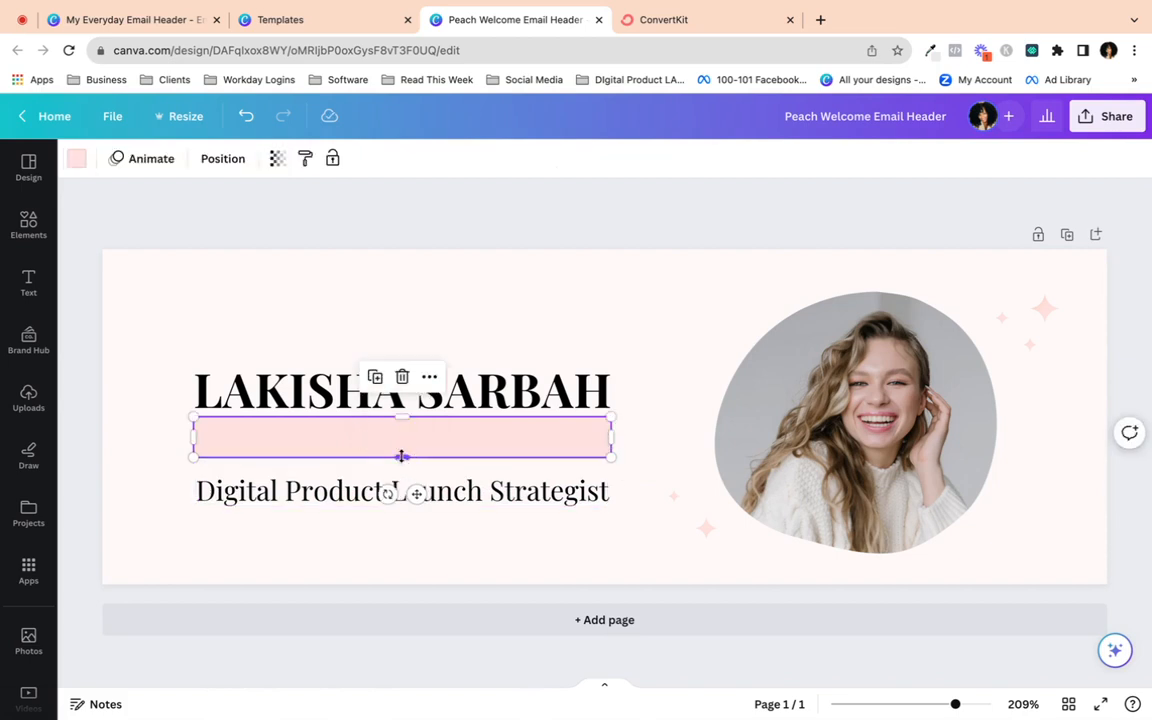
left_click_drag(401, 456, 376, 440)
left_click(382, 490)
left_click(376, 530)
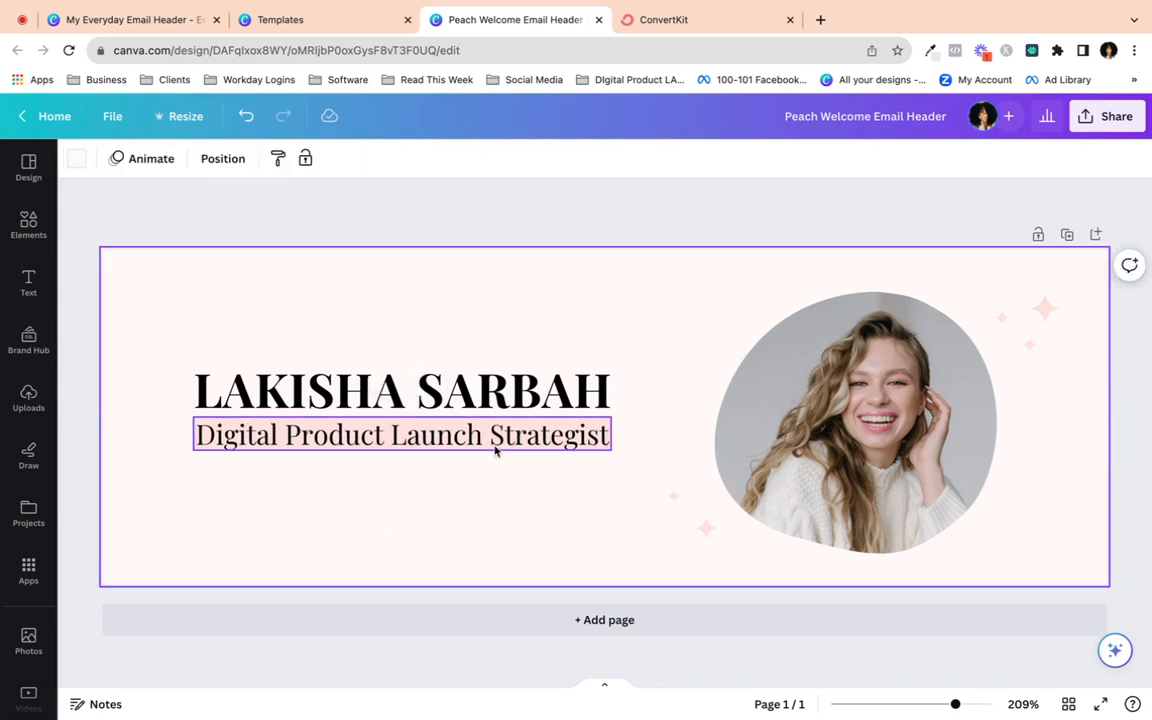
left_click_drag(477, 437, 476, 463)
- Resize the tagline to the name's width and place it directly under the name heading
left_click(579, 431)
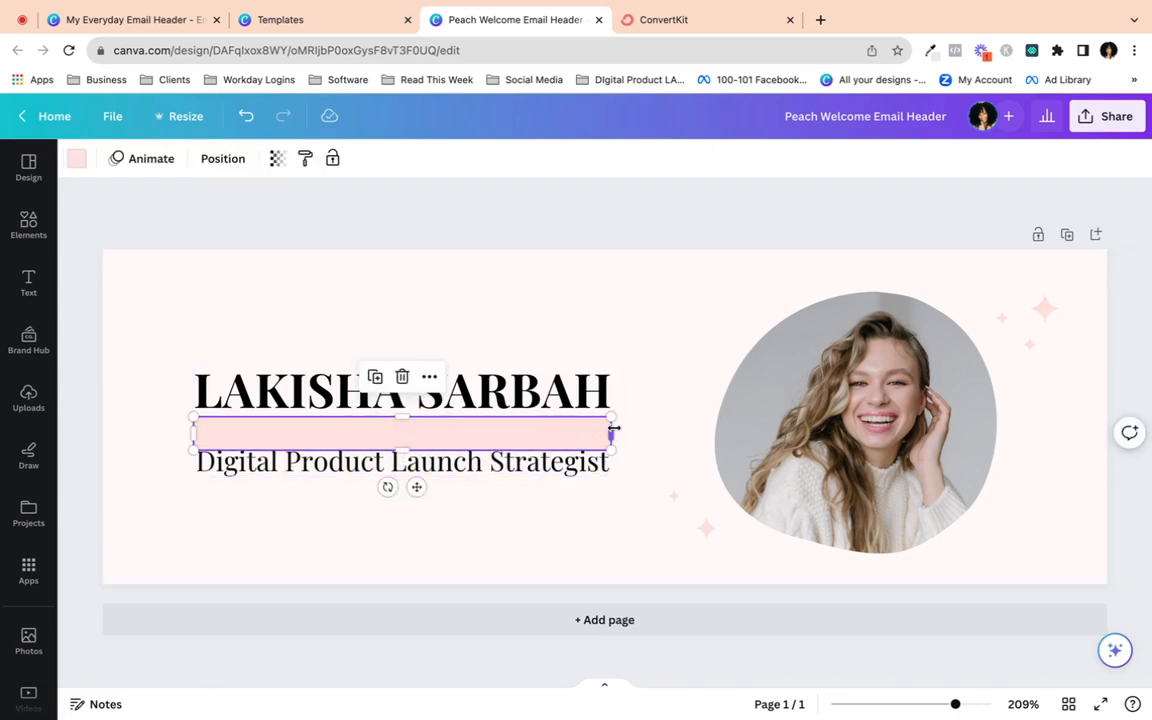
left_click(585, 482)
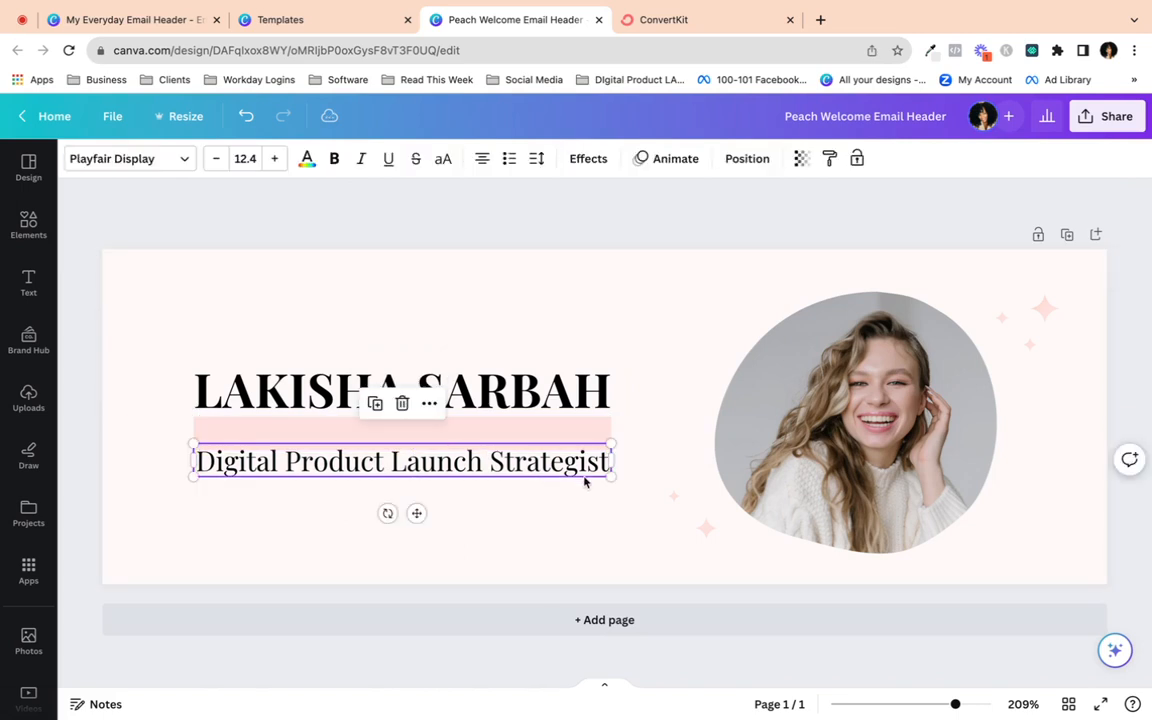
left_click_drag(606, 476, 602, 472)
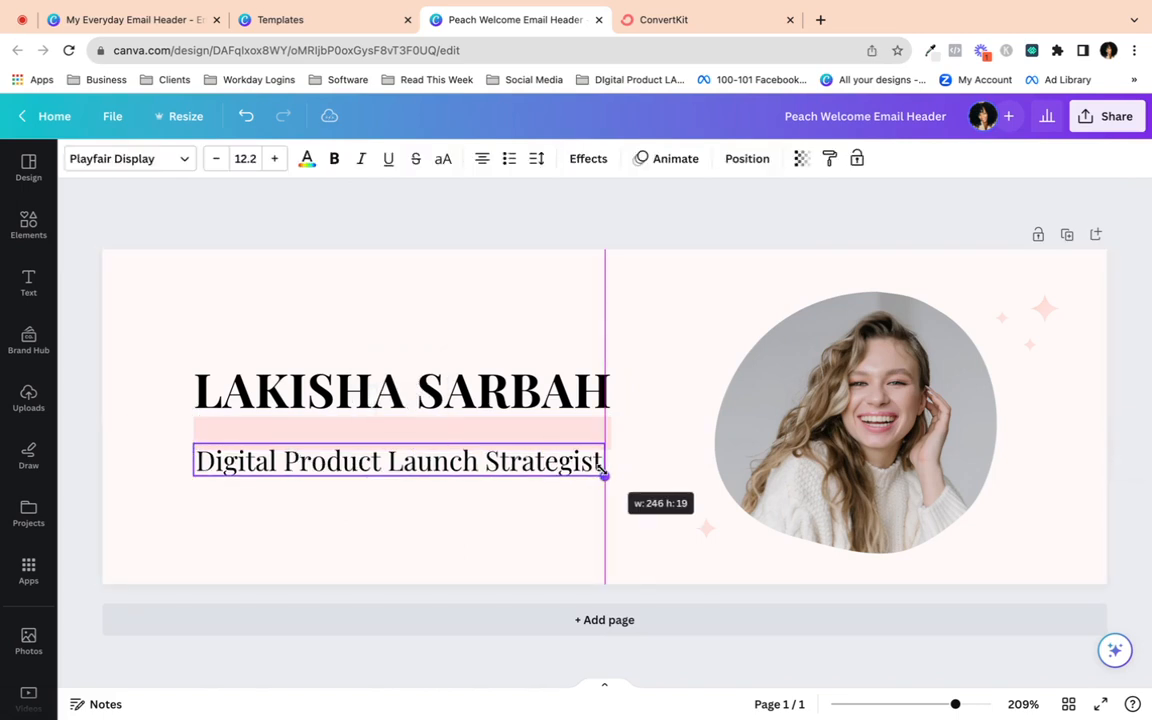
left_click_drag(406, 470, 404, 443)
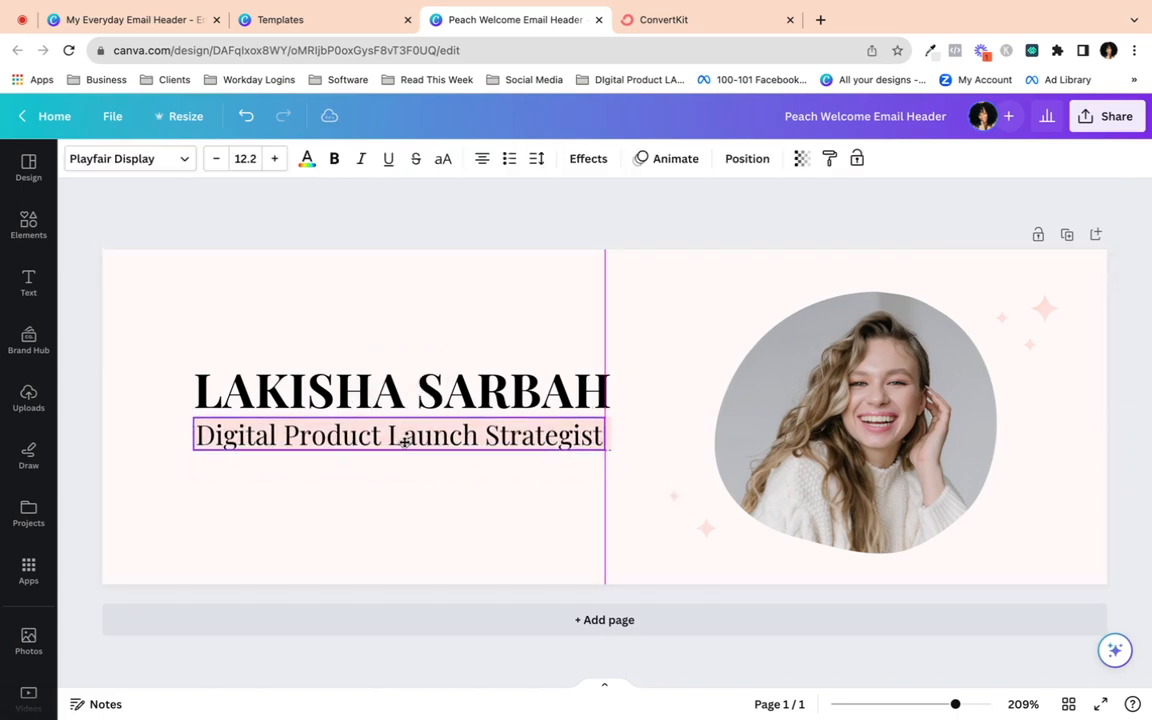
left_click(407, 544)
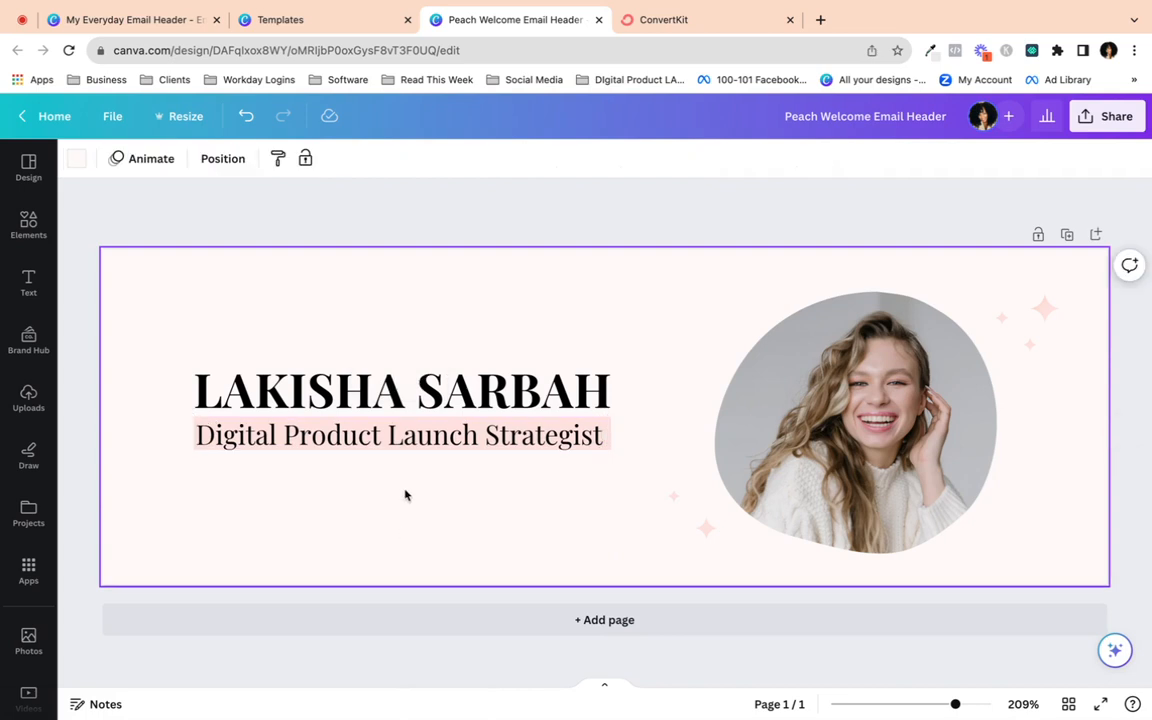
left_click(445, 438)
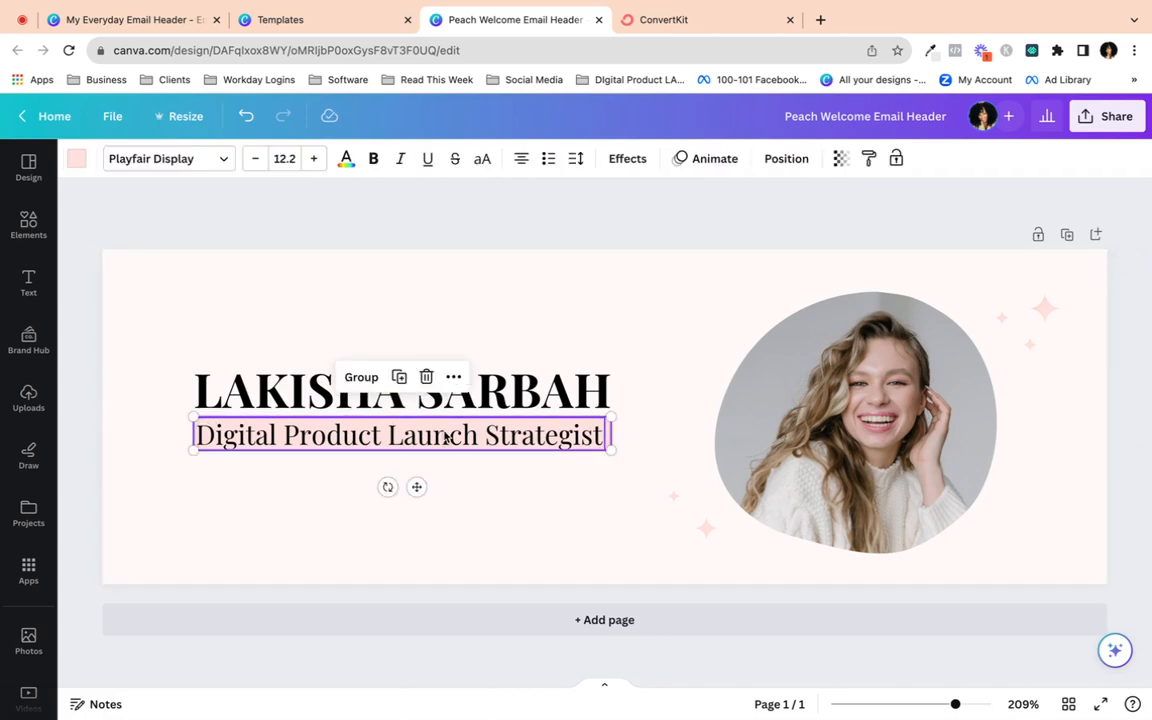
left_click(473, 488)
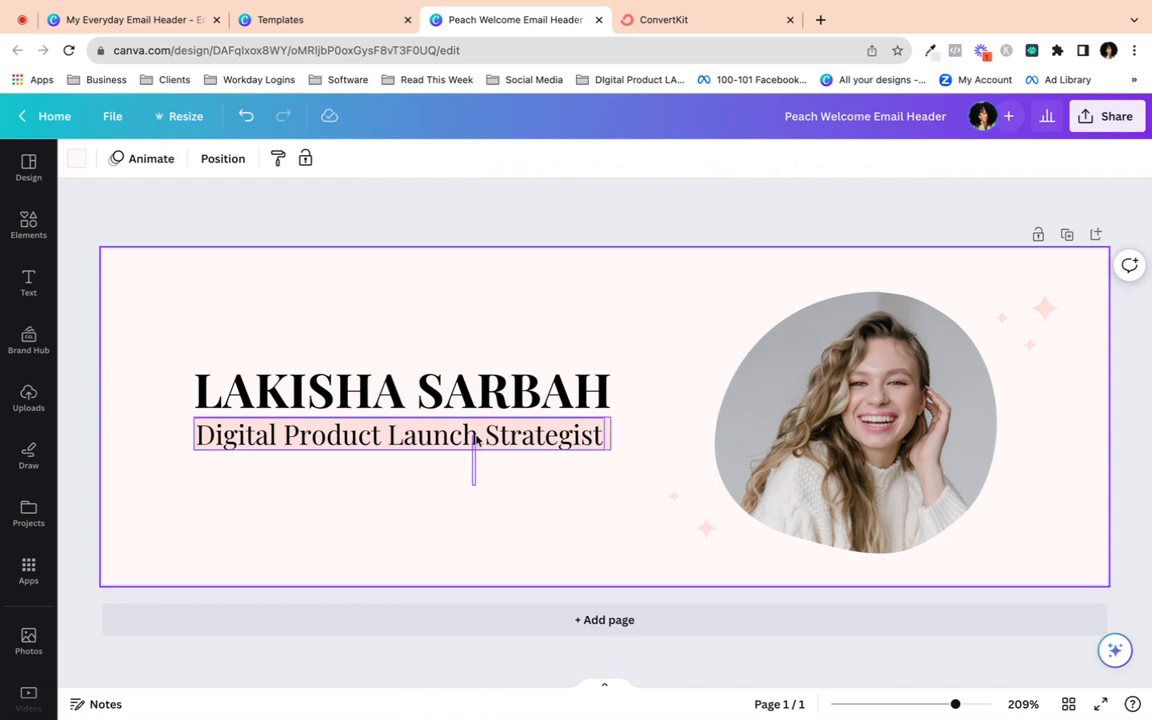
- Duplicate the tagline and move the copy further down
left_click(475, 440)
key("super+d")
left_click_drag(465, 458, 442, 470)
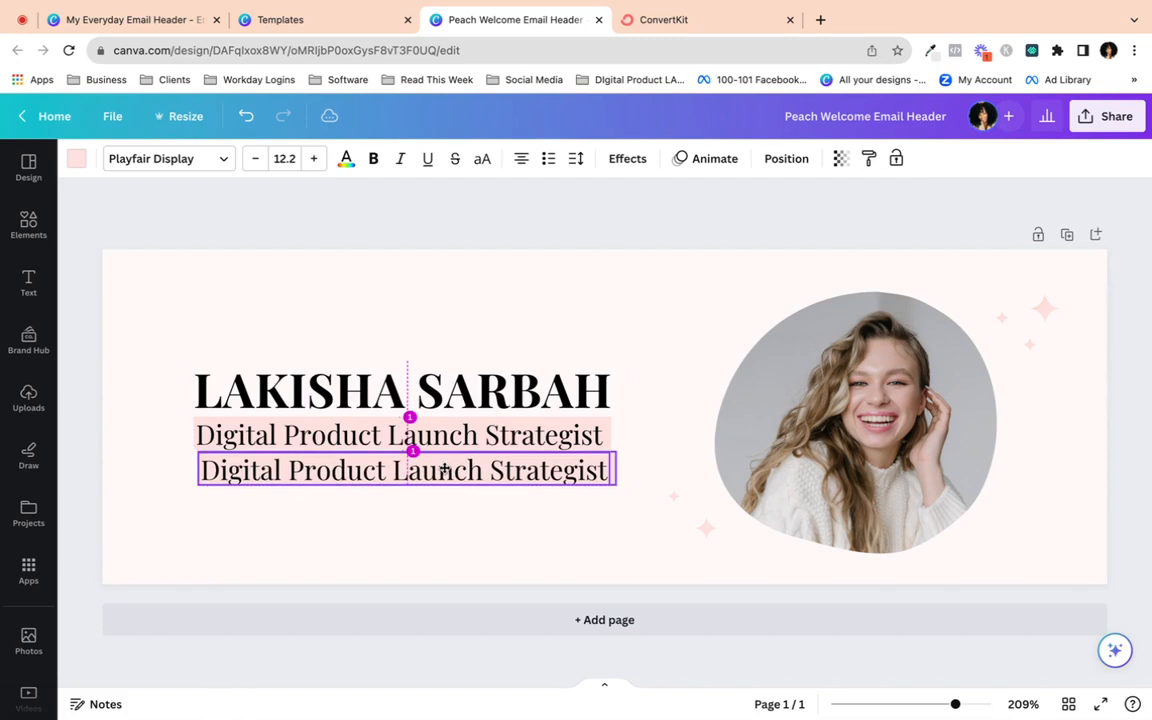
left_click(458, 499)
left_click_drag(555, 477, 552, 519)
- Shorten the copied highlight bar and recolour it white
left_click(558, 484)
left_click_drag(397, 484, 401, 477)
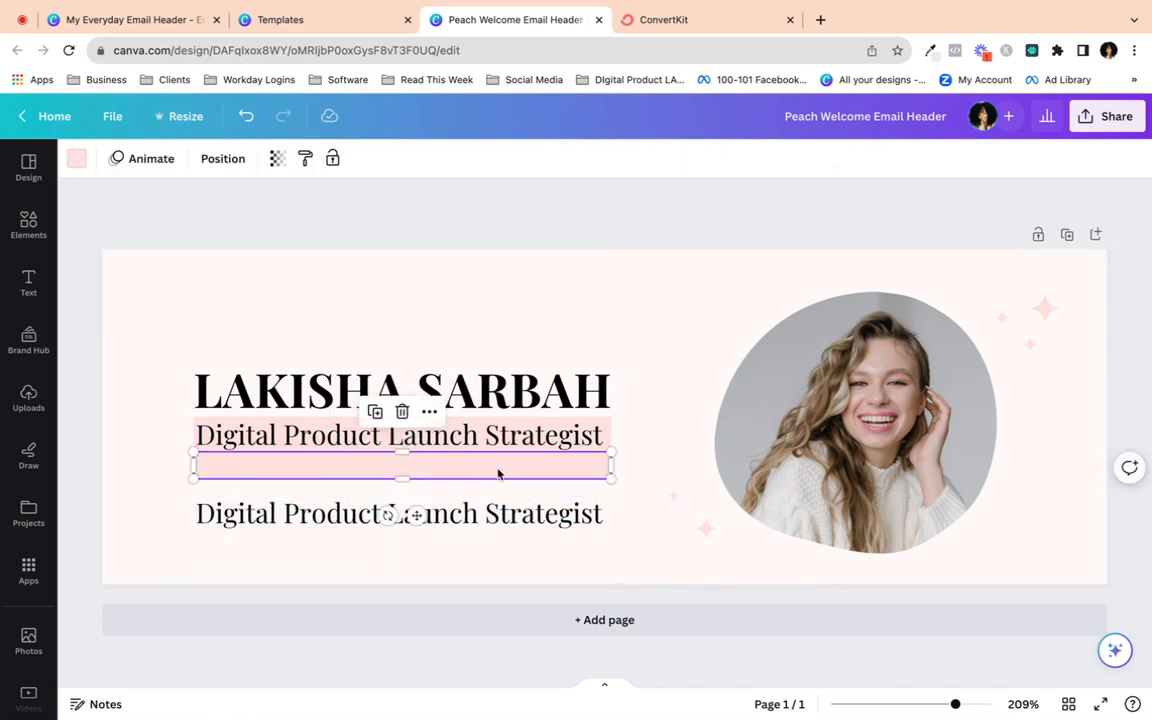
left_click(77, 156)
left_click(266, 256)
left_click(457, 235)
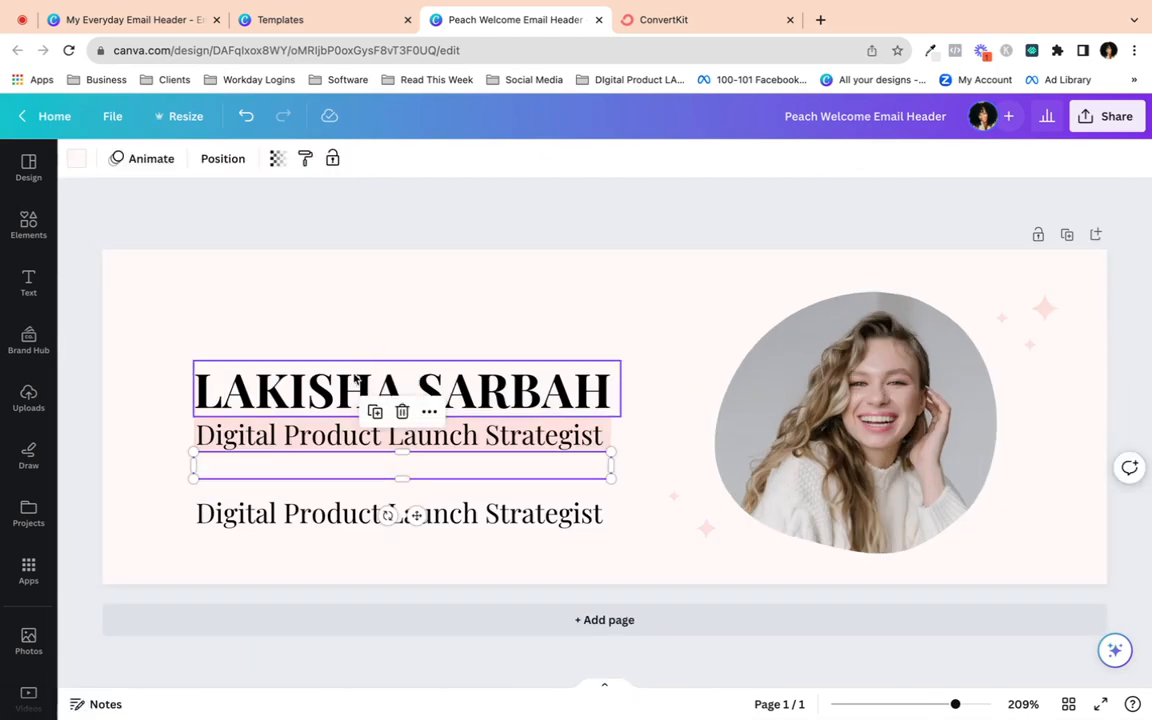
left_click_drag(518, 525, 517, 520)
left_click(551, 463)
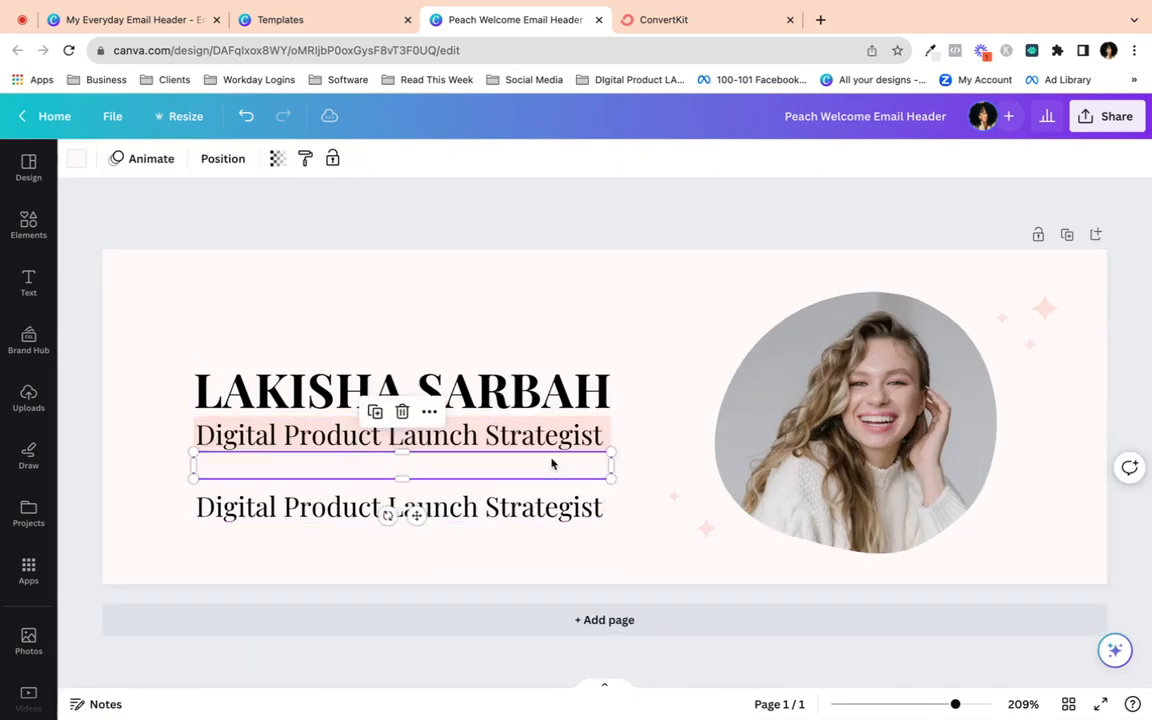
left_click(79, 158)
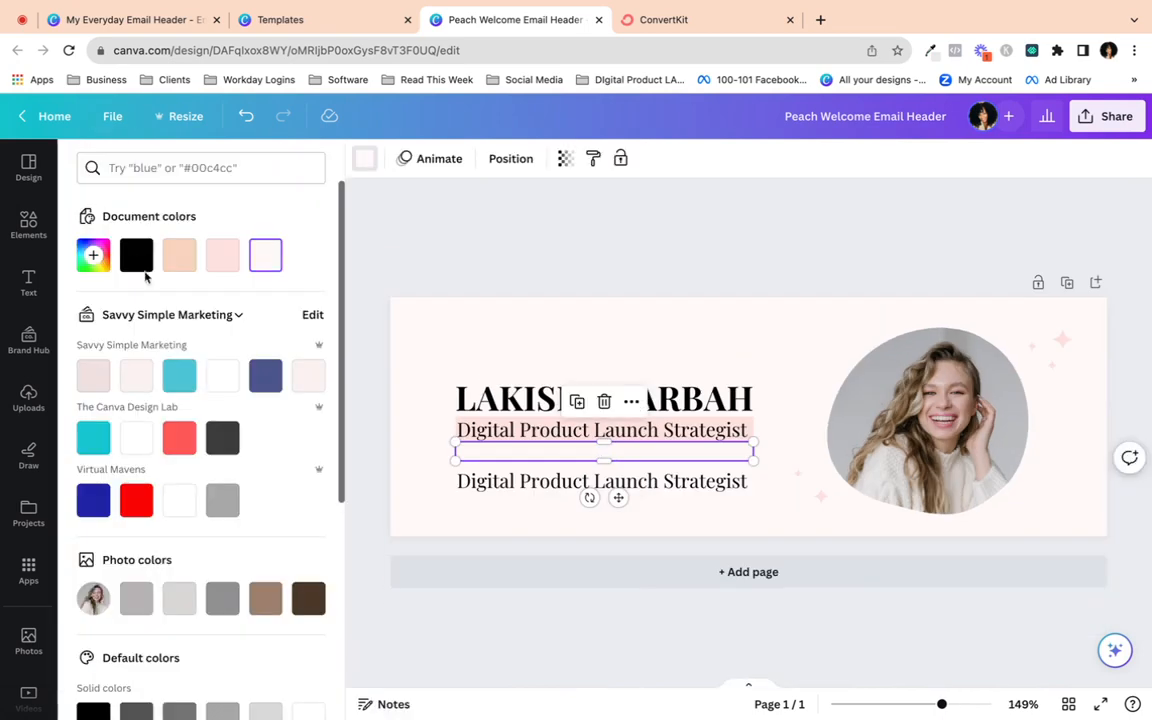
left_click(222, 375)
left_click(360, 278)
- Replace all the lower copy's text with the word 'Launch'
left_click(330, 505)
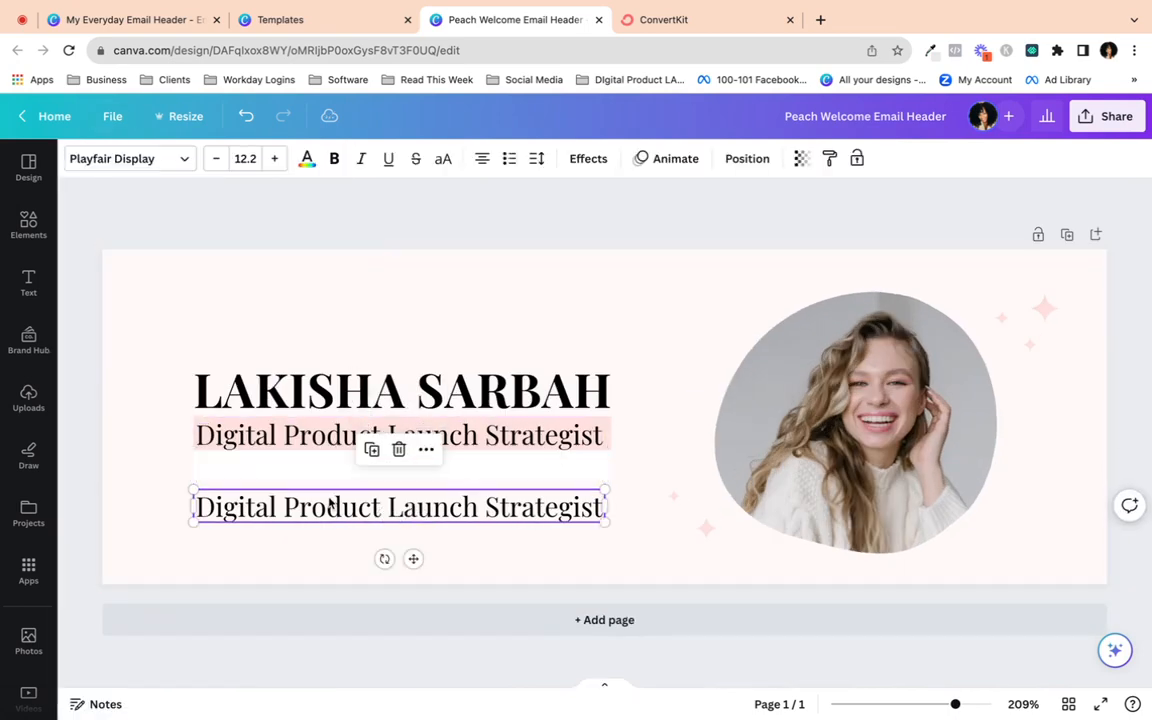
double_click(320, 507)
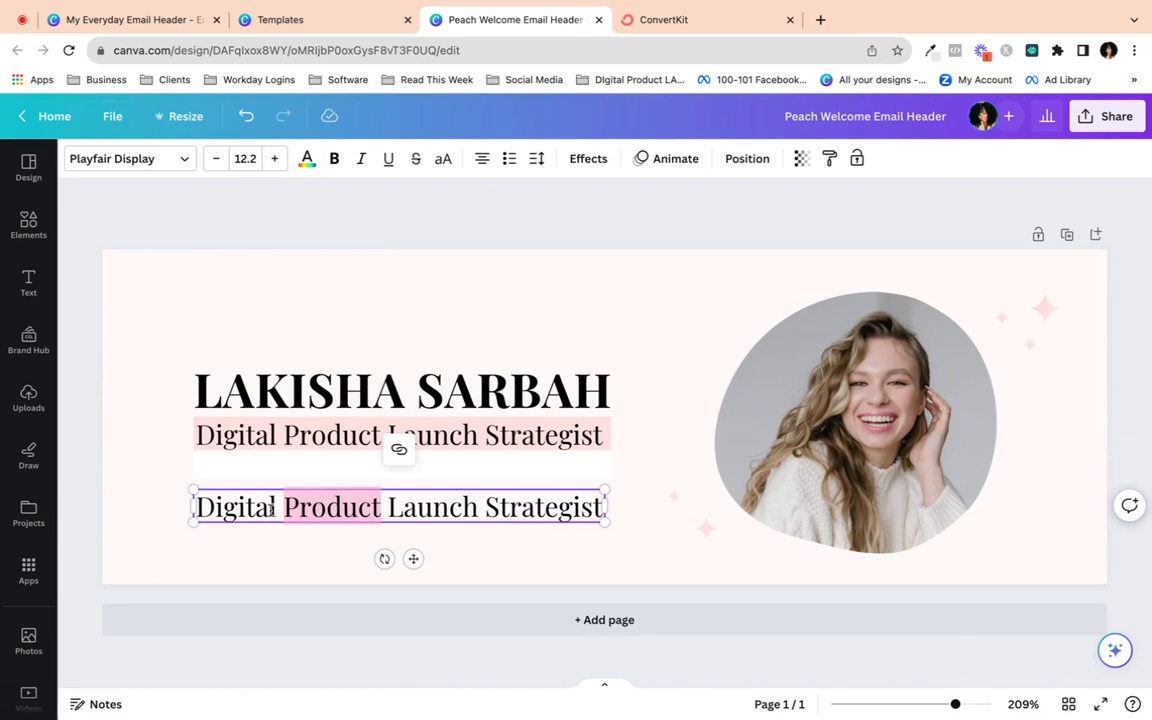
double_click(255, 509)
left_click(258, 510)
key("ctrl+a")
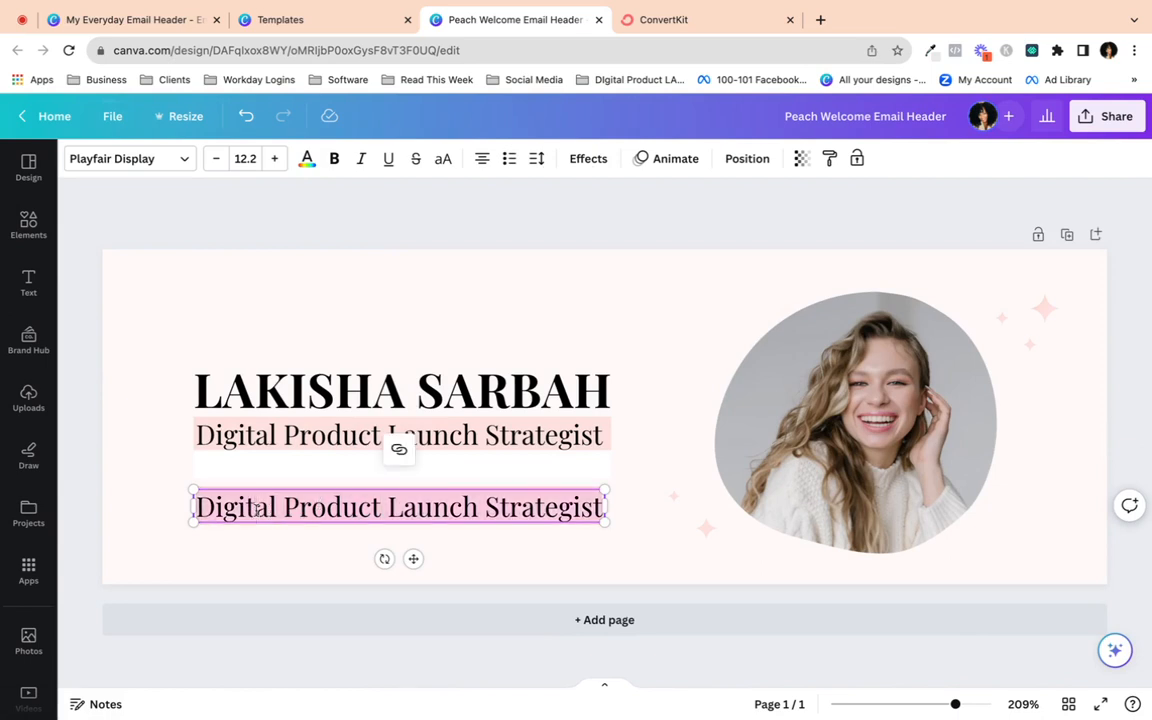
type("Launch")
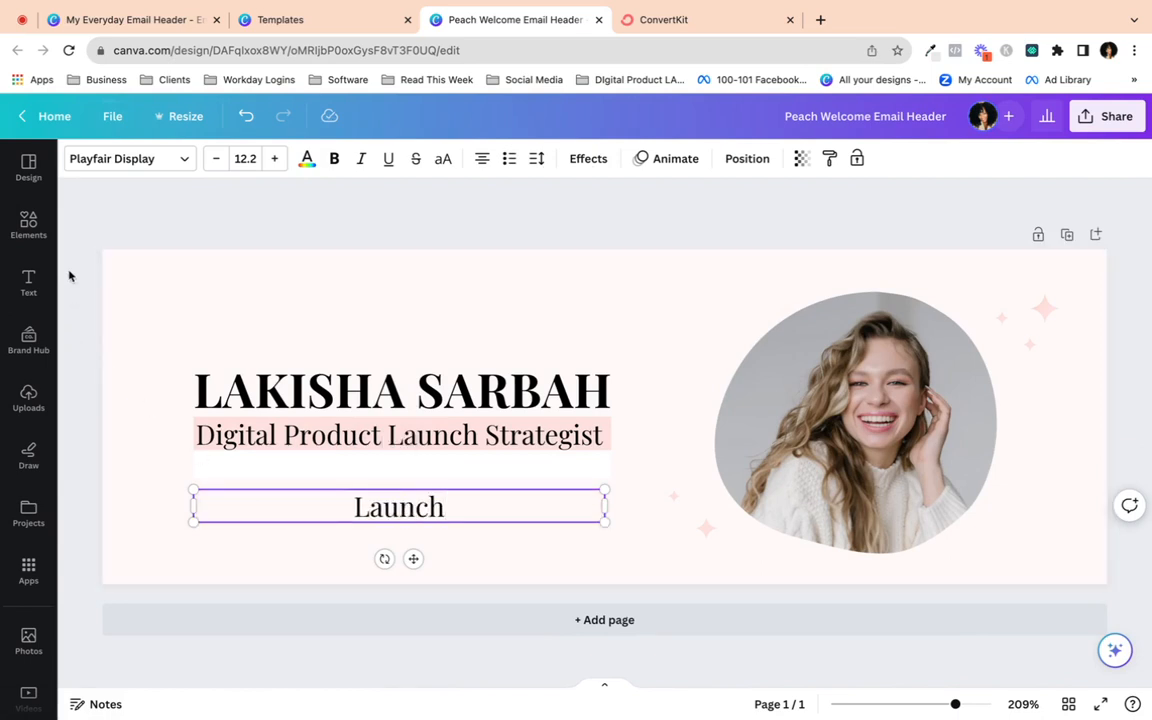
- Switch the Launch line from Playfair Display to Canva Sans and add a comma so it reads 'Launch,'
left_click(184, 159)
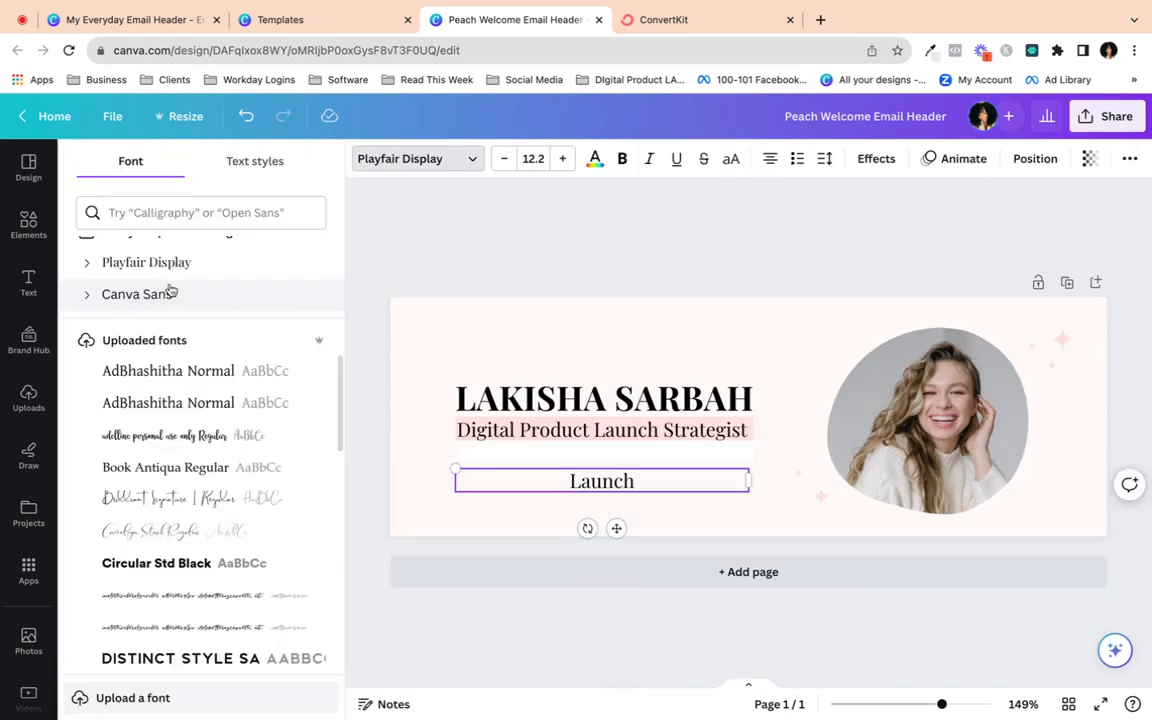
left_click(28, 398)
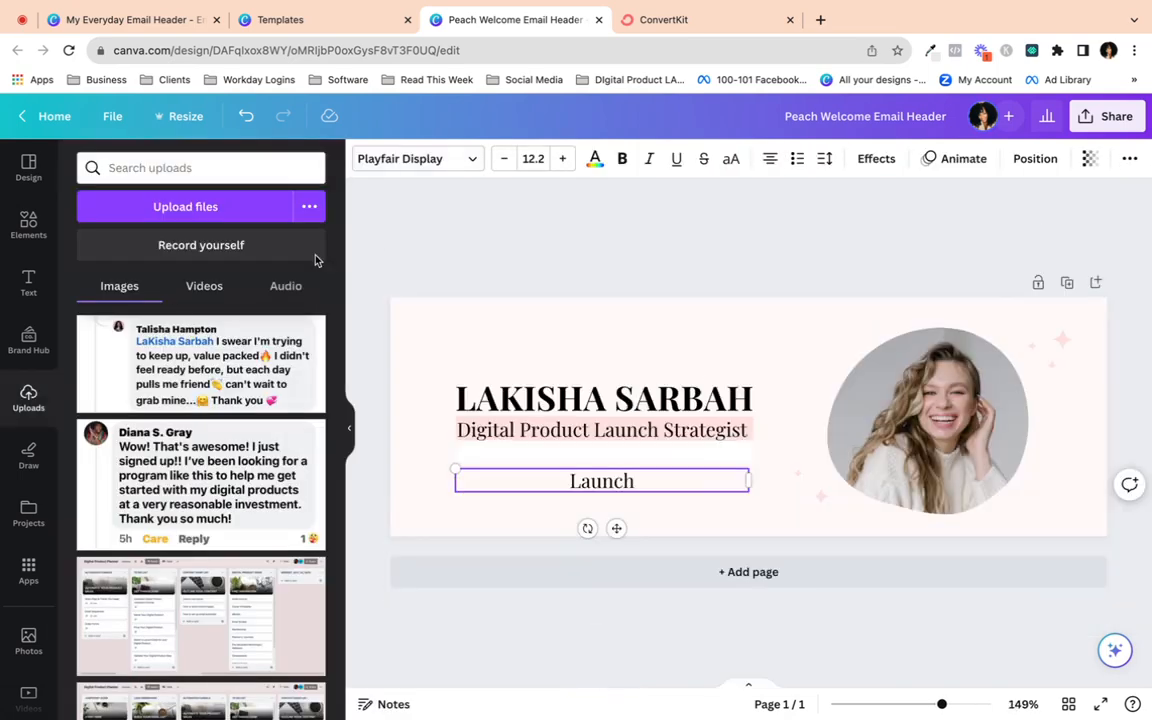
left_click(349, 431)
left_click(158, 158)
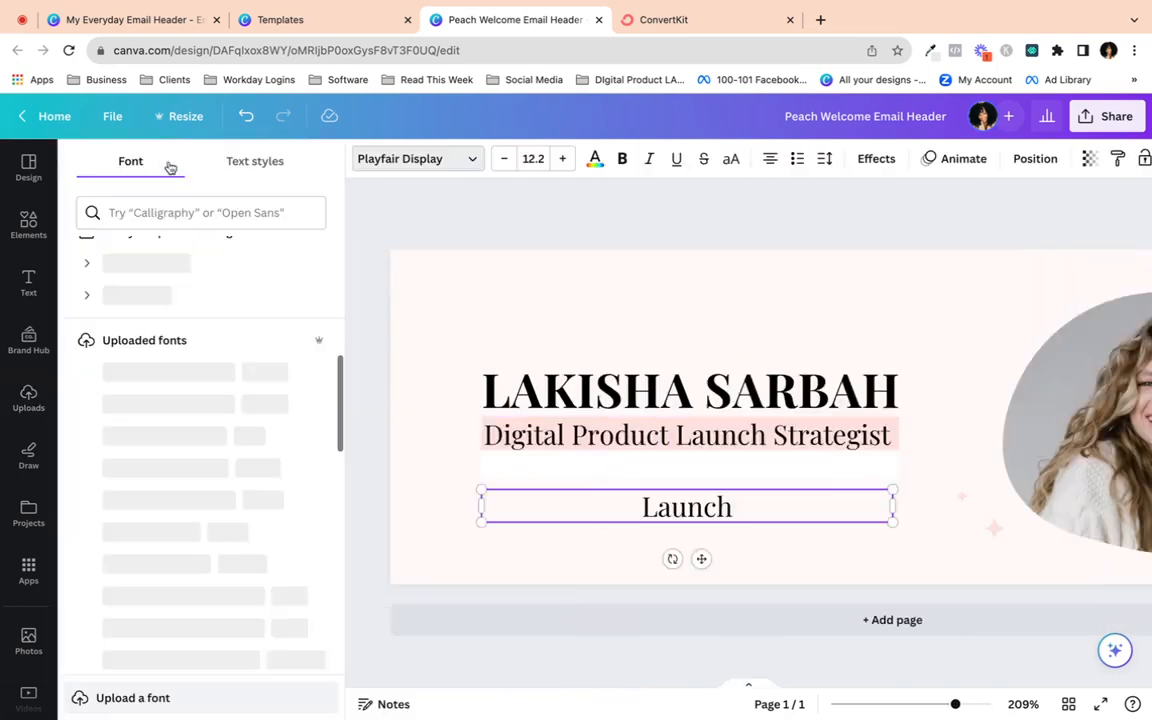
left_click(130, 295)
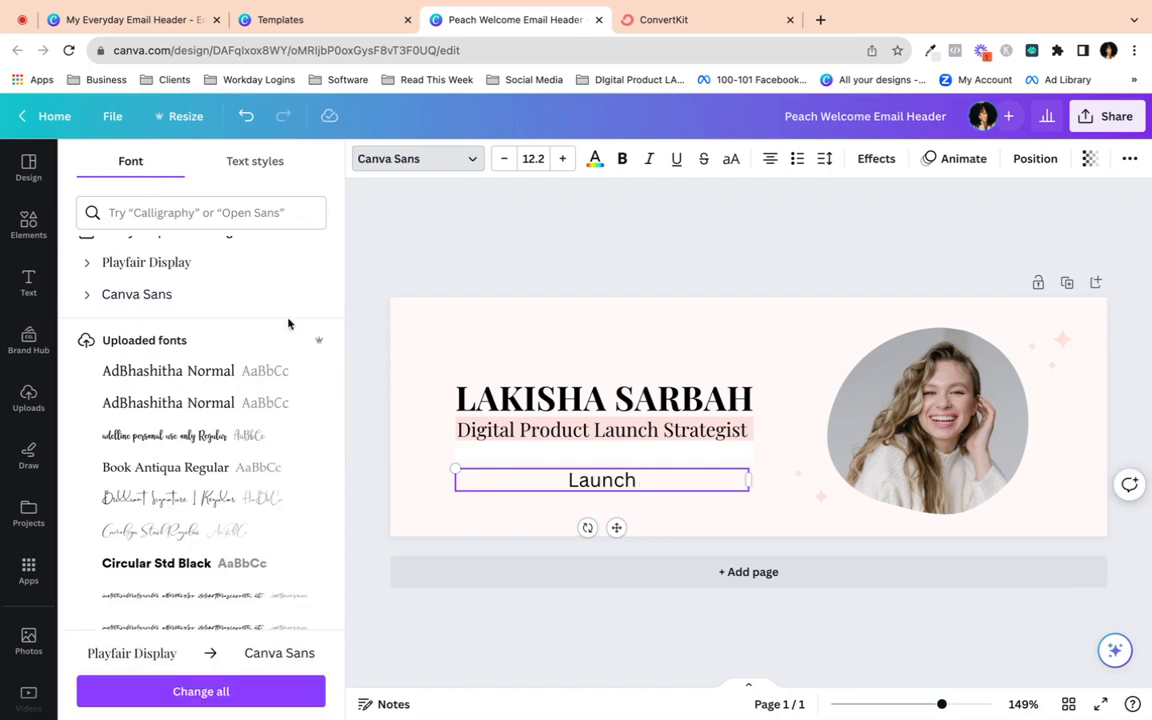
left_click(352, 393)
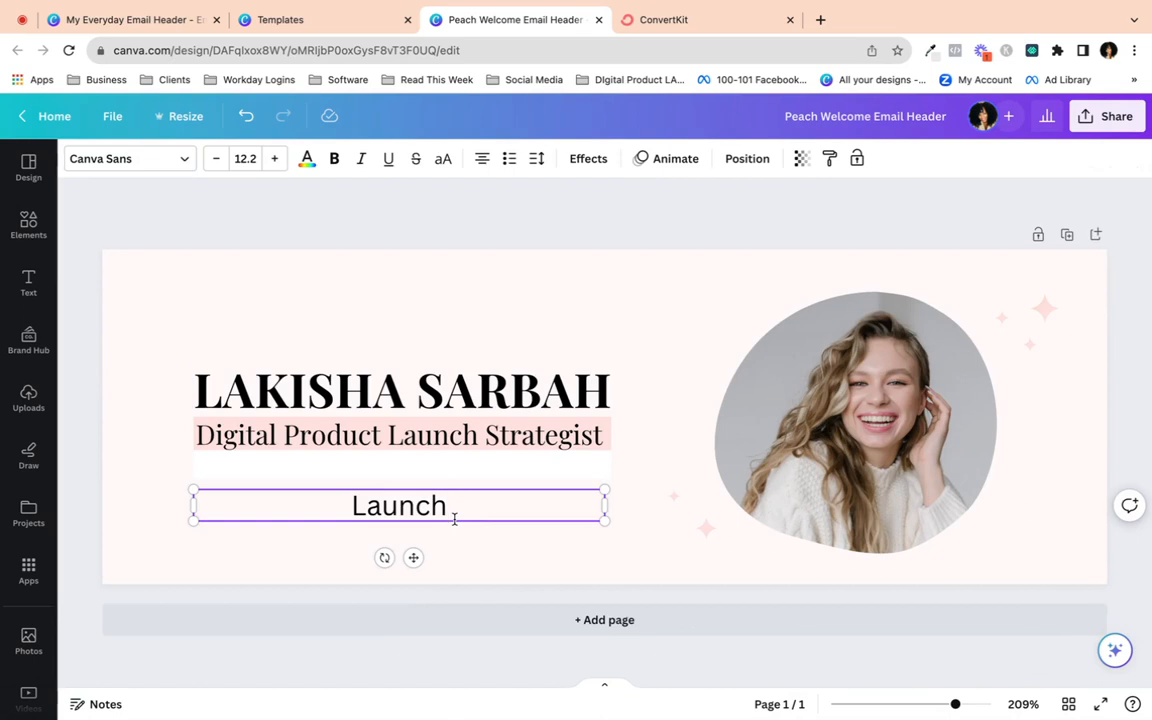
type(",")
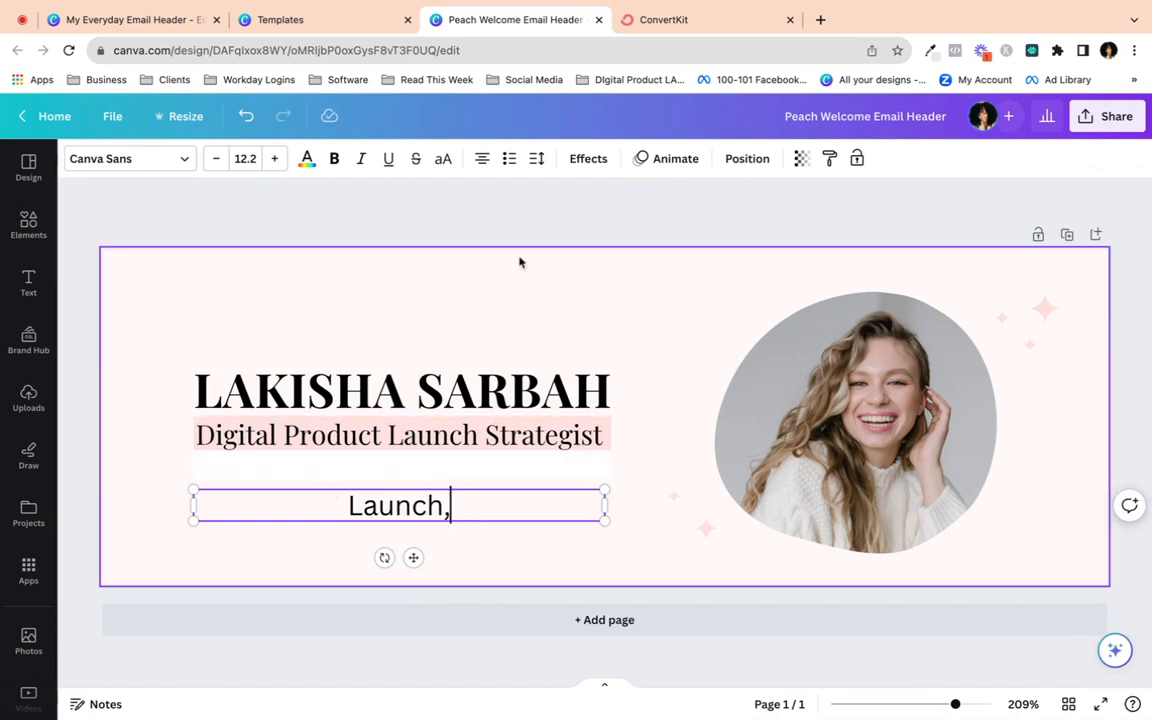
- Left-align the subtitle, complete it as 'Launch, Funnels & Facebook Ads Expert', and fit it on one line under the tagline
left_click(483, 158)
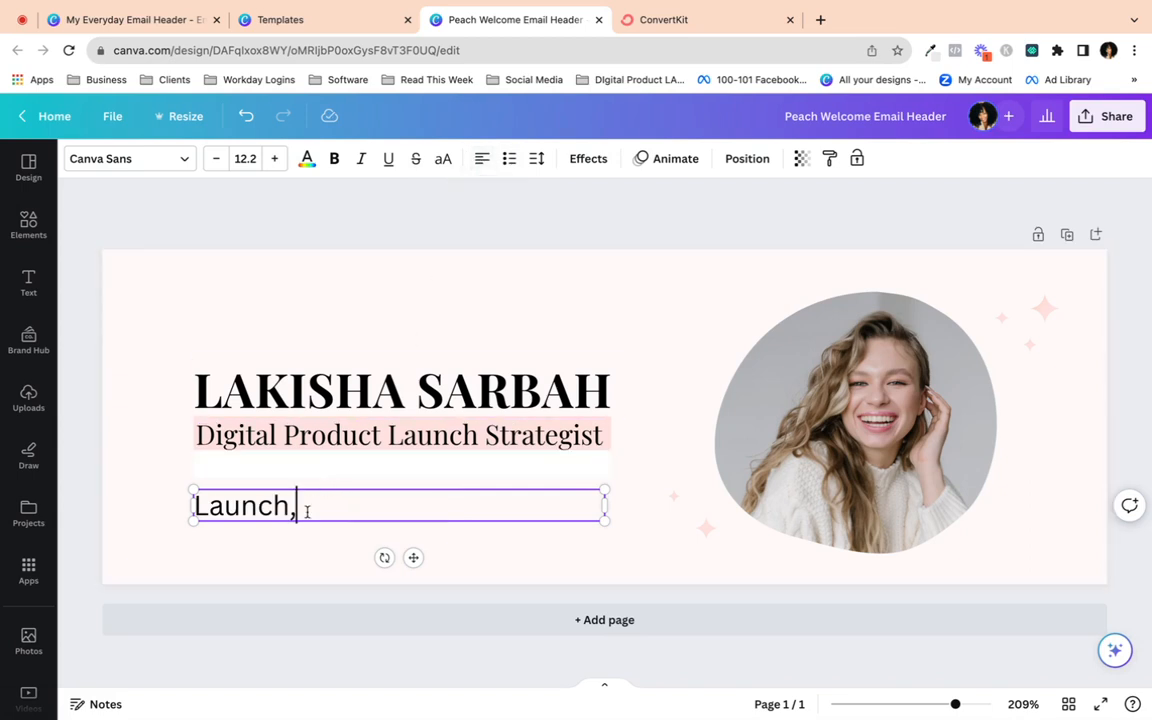
left_click_drag(272, 512, 280, 489)
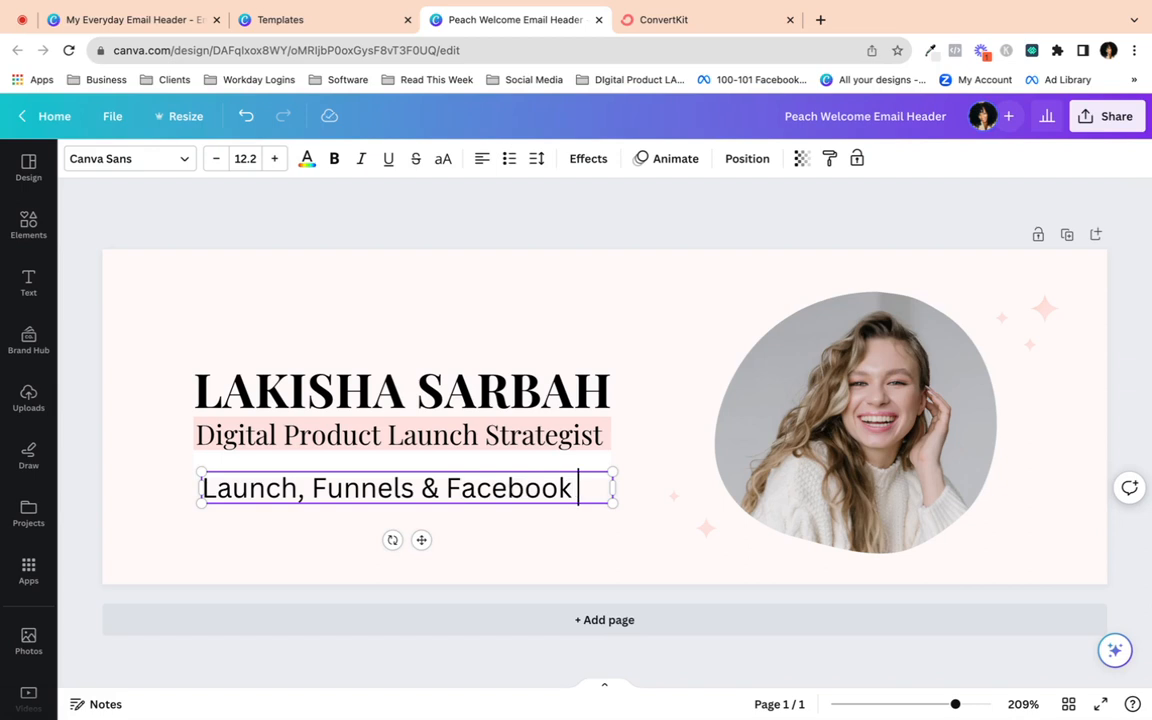
type("Ads Expert")
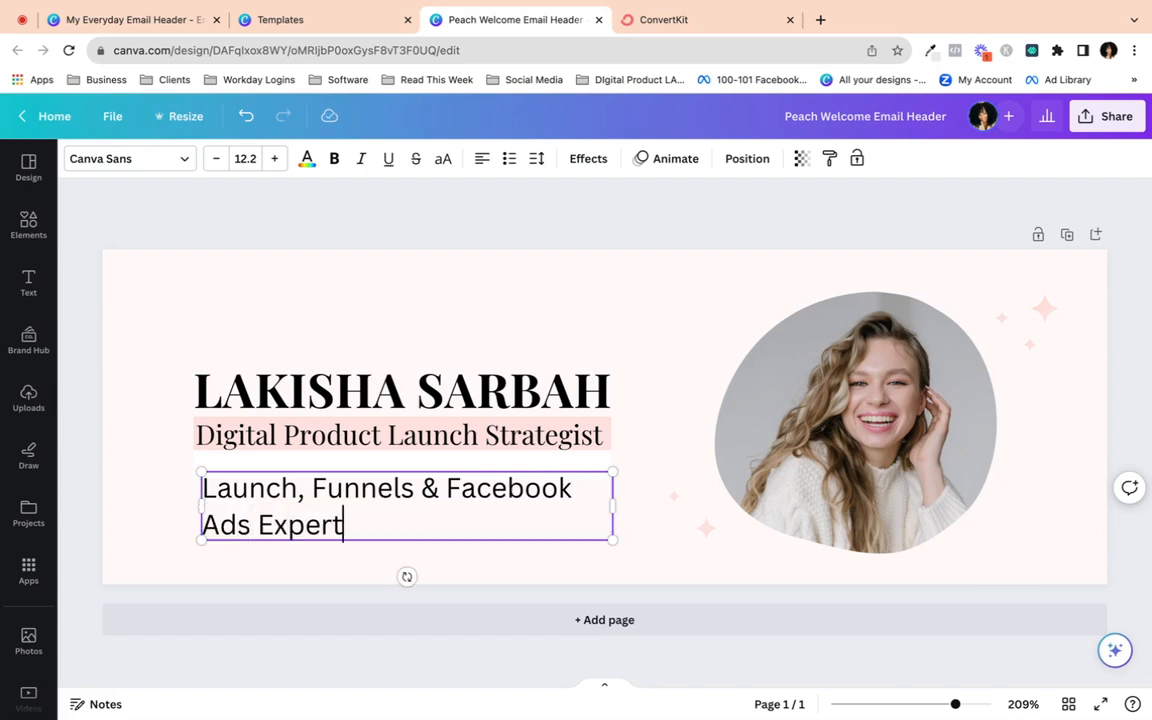
left_click_drag(620, 508, 589, 467)
left_click(572, 507)
left_click(589, 473)
left_click(548, 520)
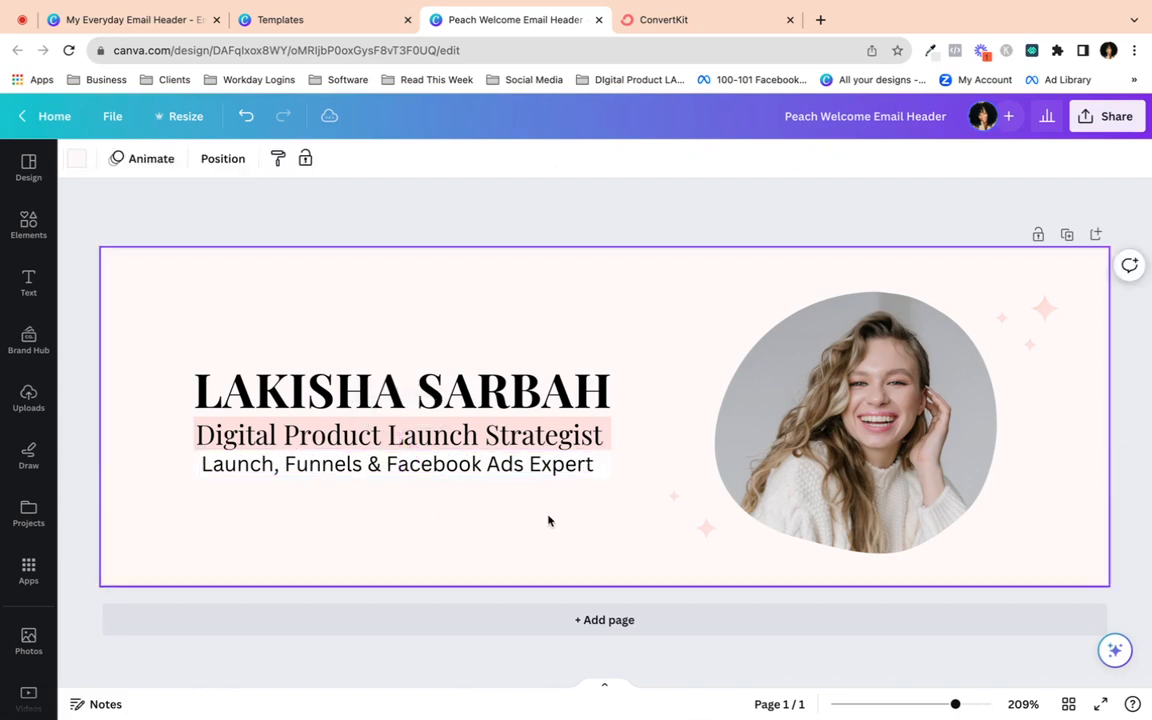
- Colour the whole subtitle line light pink
left_click(388, 472)
left_click(400, 500)
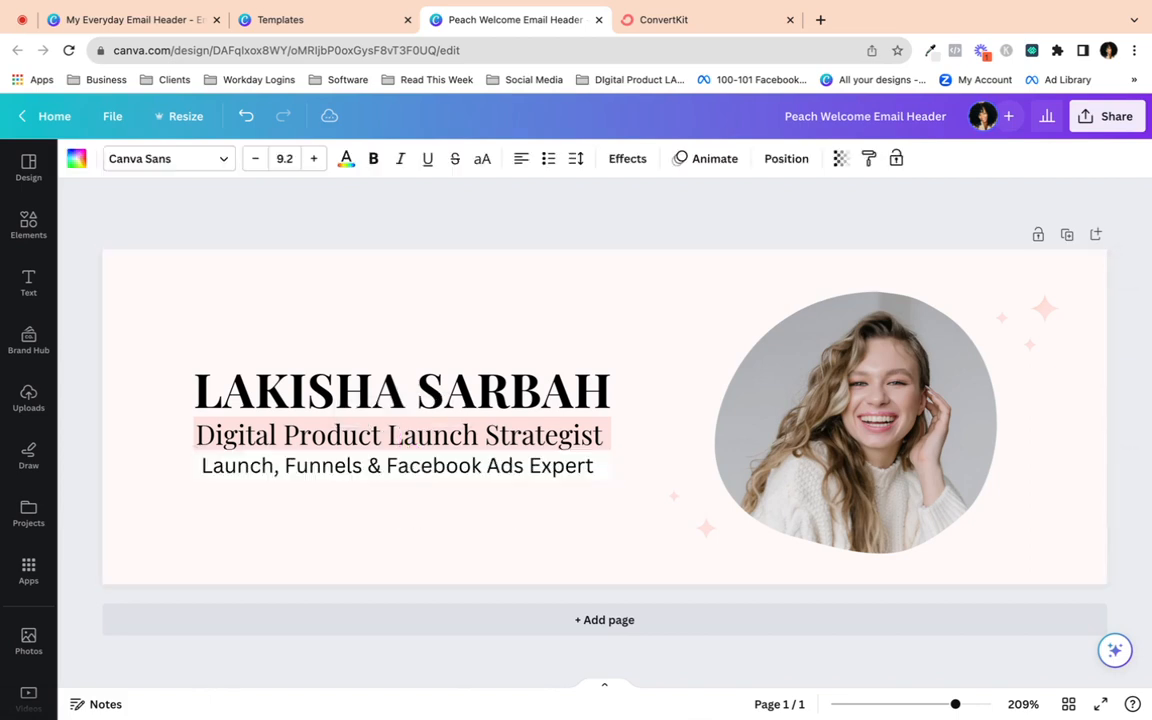
left_click(388, 469)
double_click(387, 466)
triple_click(387, 466)
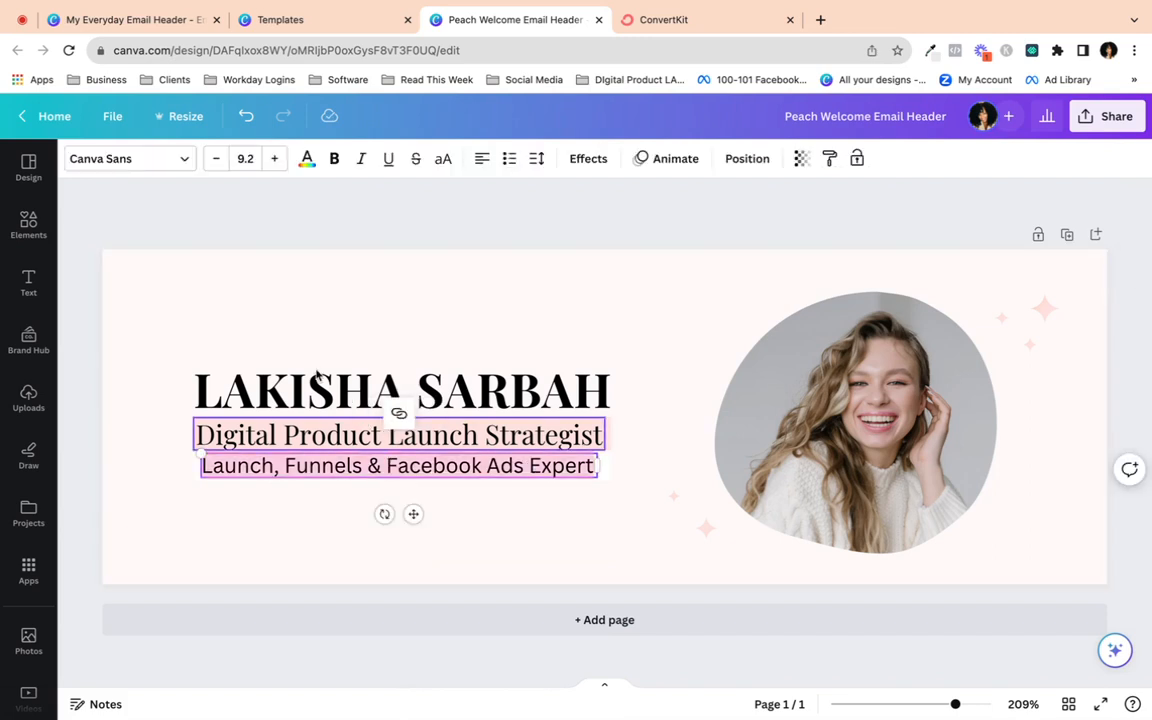
left_click(307, 160)
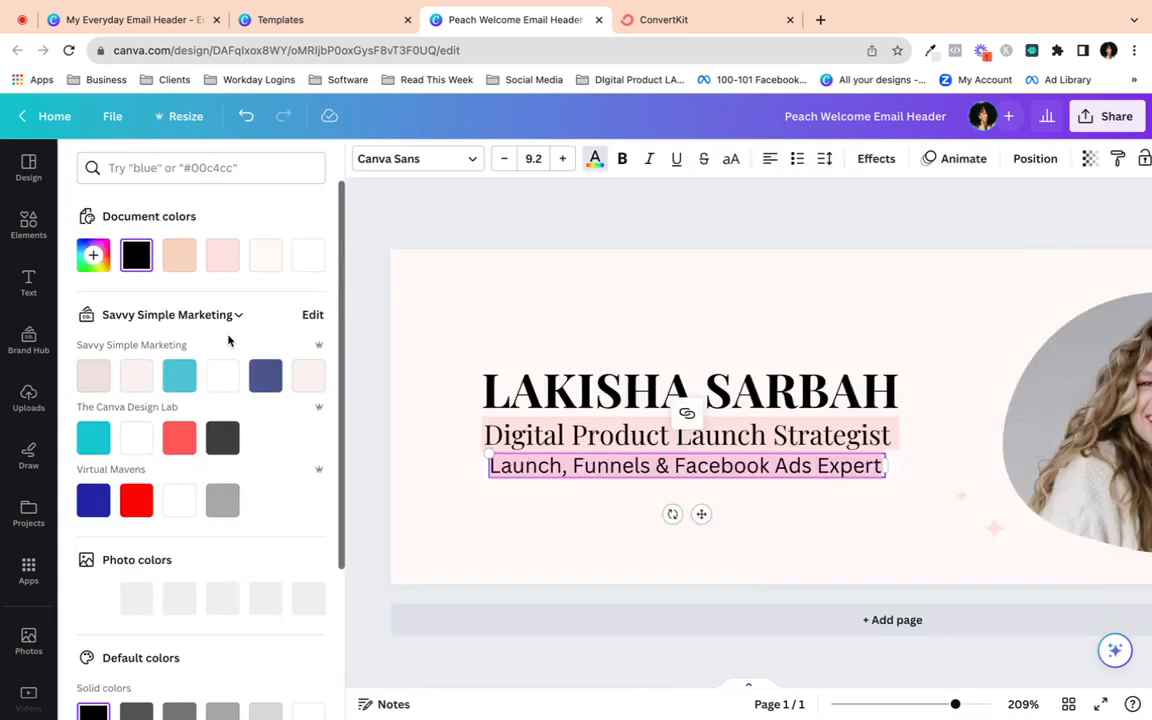
left_click(222, 254)
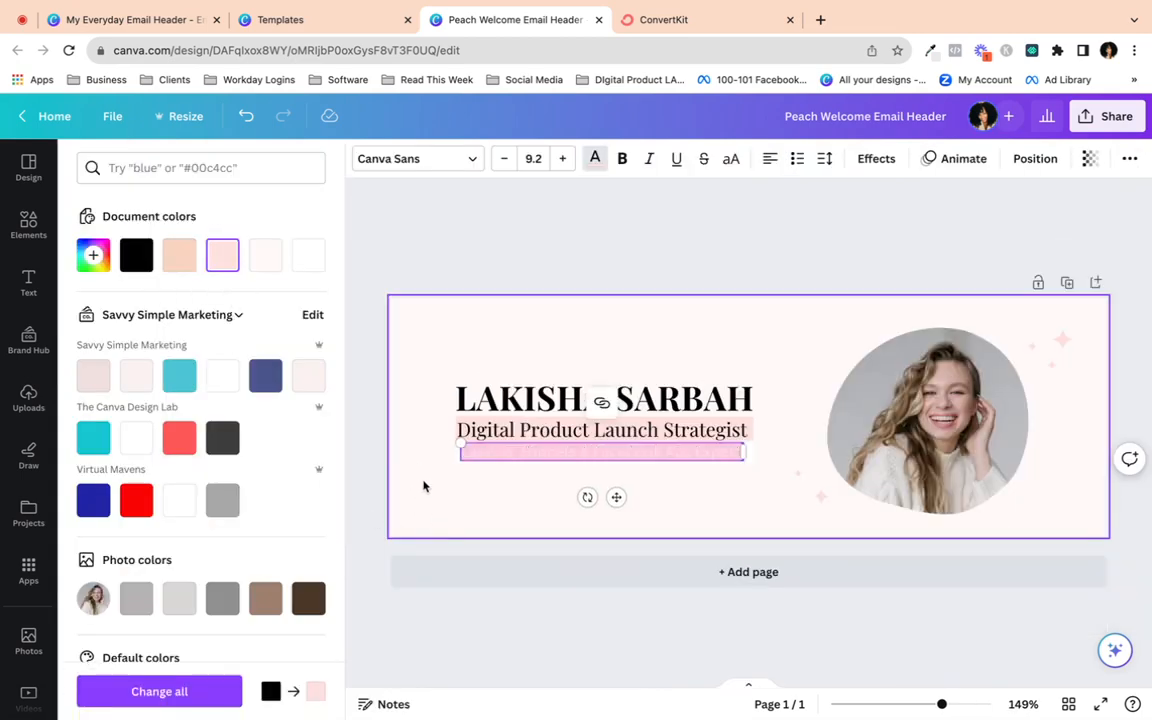
left_click(425, 490)
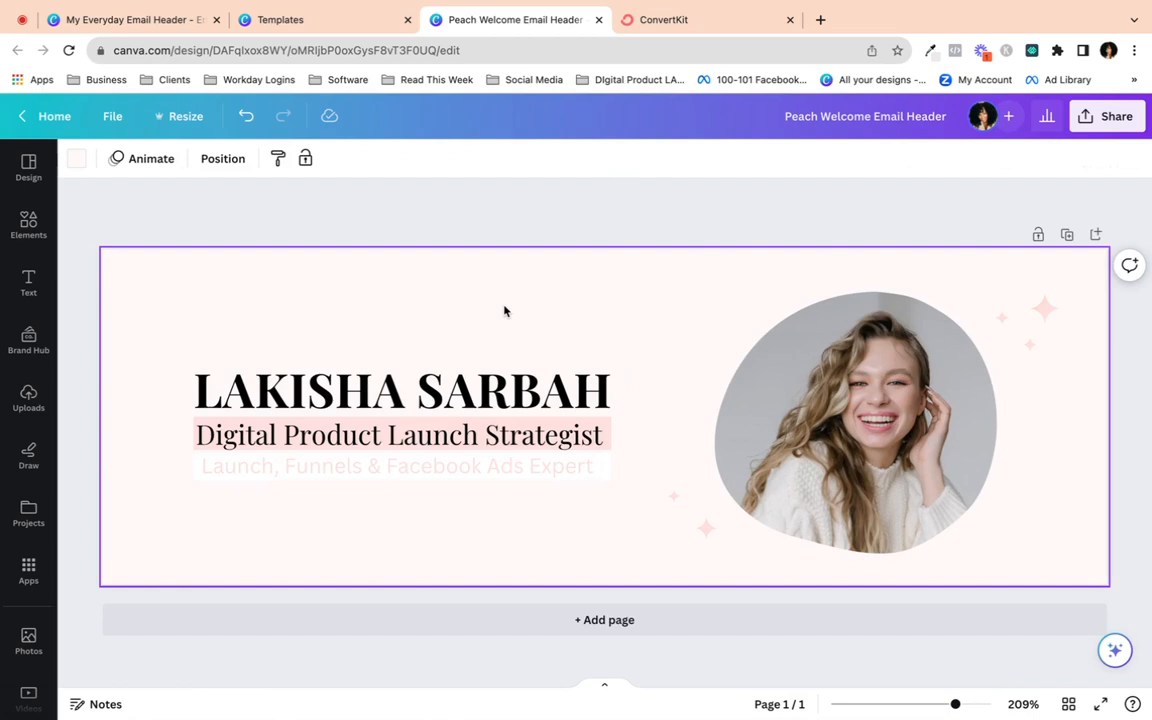
- Shrink the name, tagline and subtitle together as a group
left_click(345, 388)
left_click(451, 343)
left_click_drag(134, 308, 552, 497)
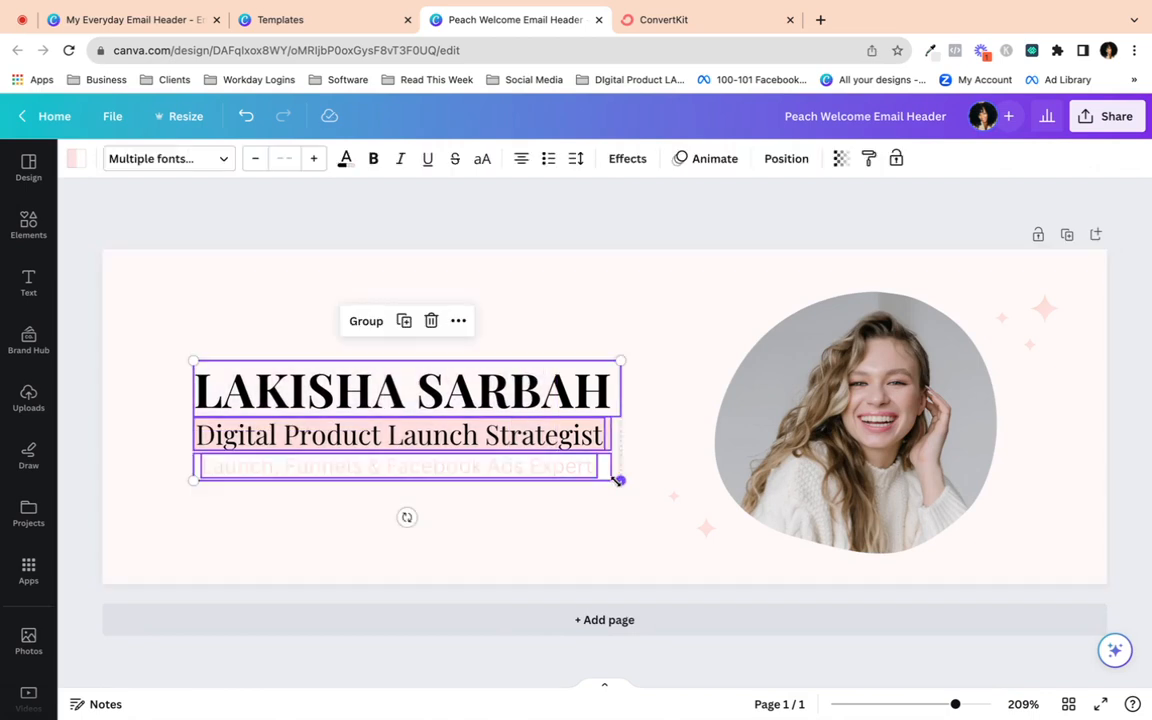
left_click_drag(617, 478, 546, 450)
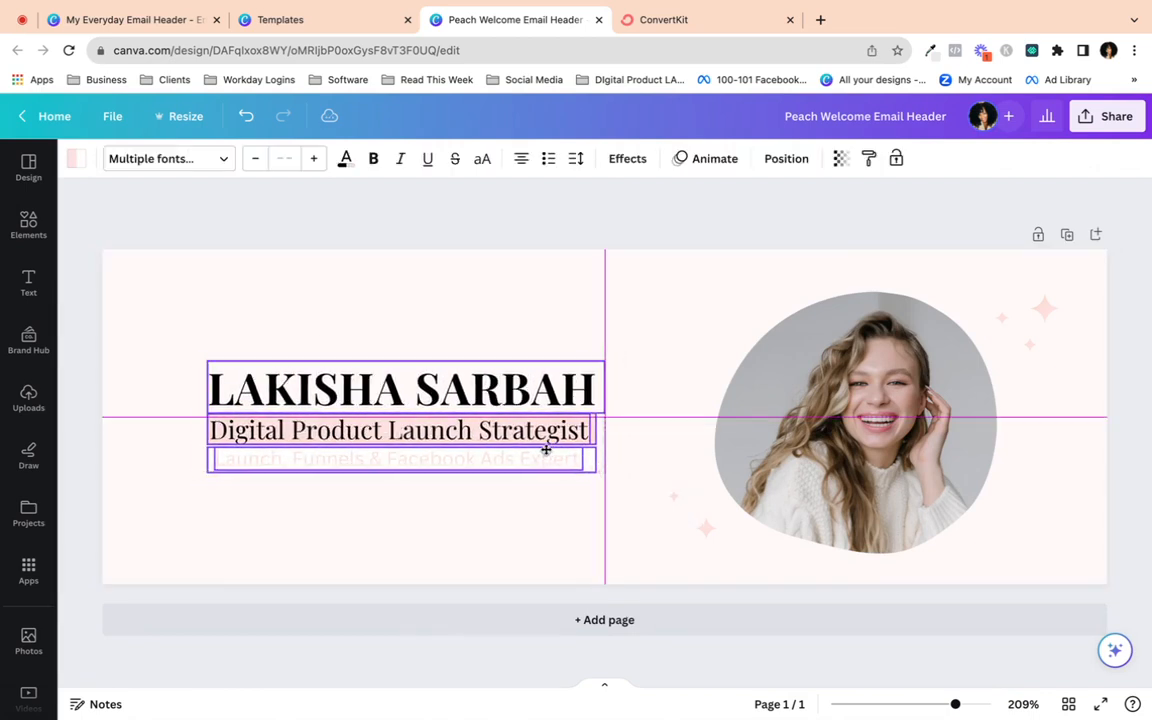
left_click(508, 541)
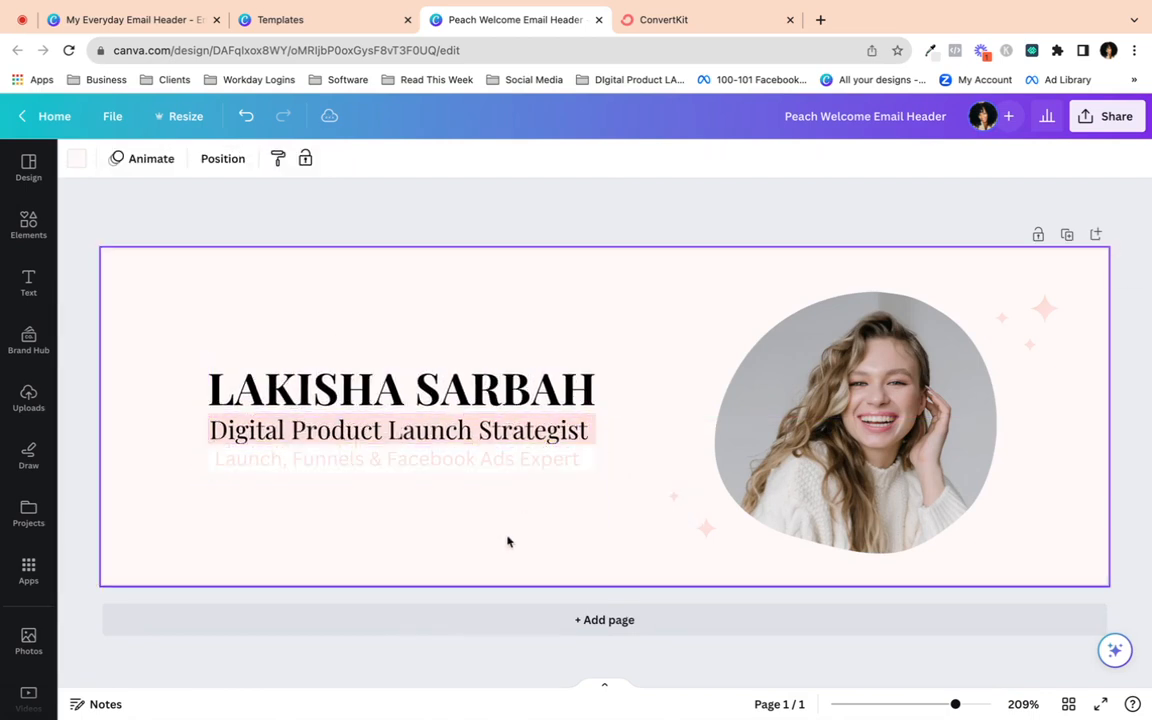
- Give the subtitle a paler pink (#FFD8D5) from the custom colour picker
left_click(391, 458)
left_click(303, 517)
left_click(293, 462)
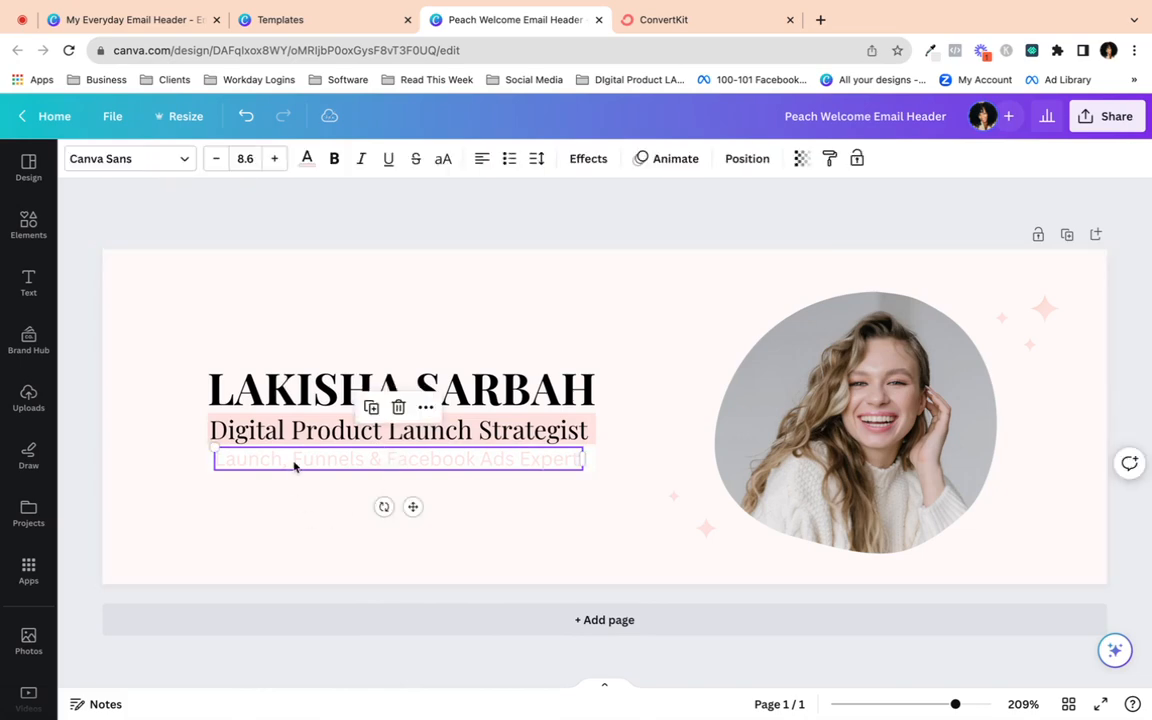
left_click(293, 461)
left_click(310, 158)
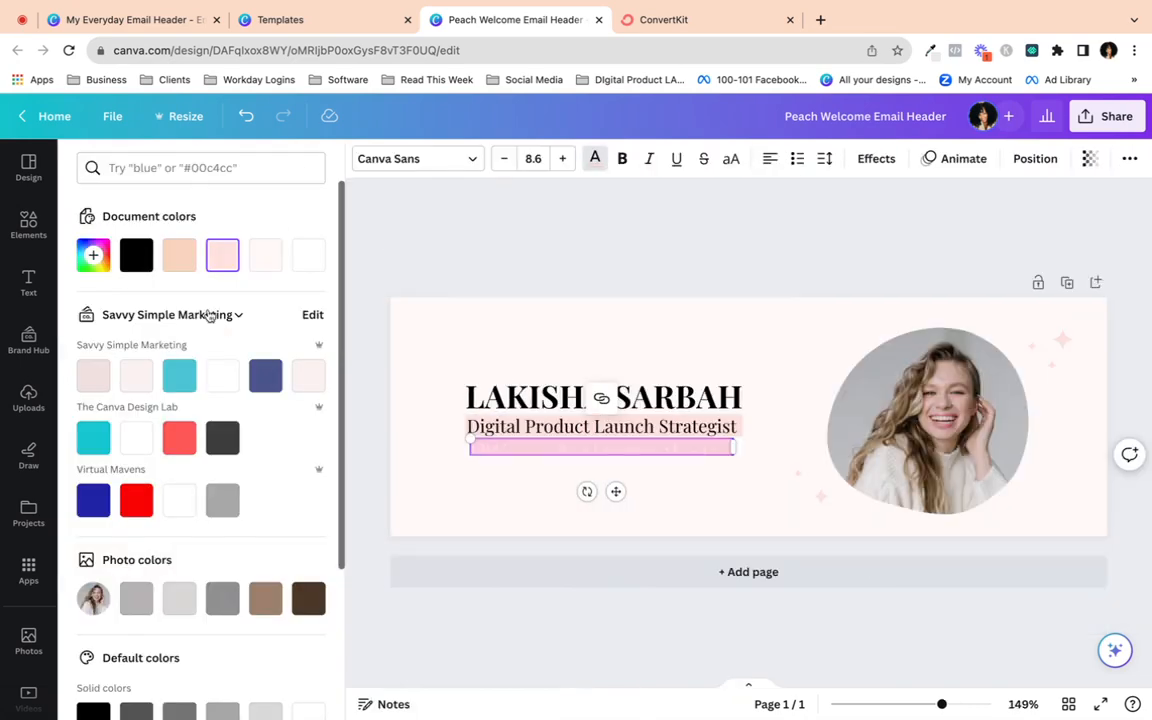
left_click(94, 257)
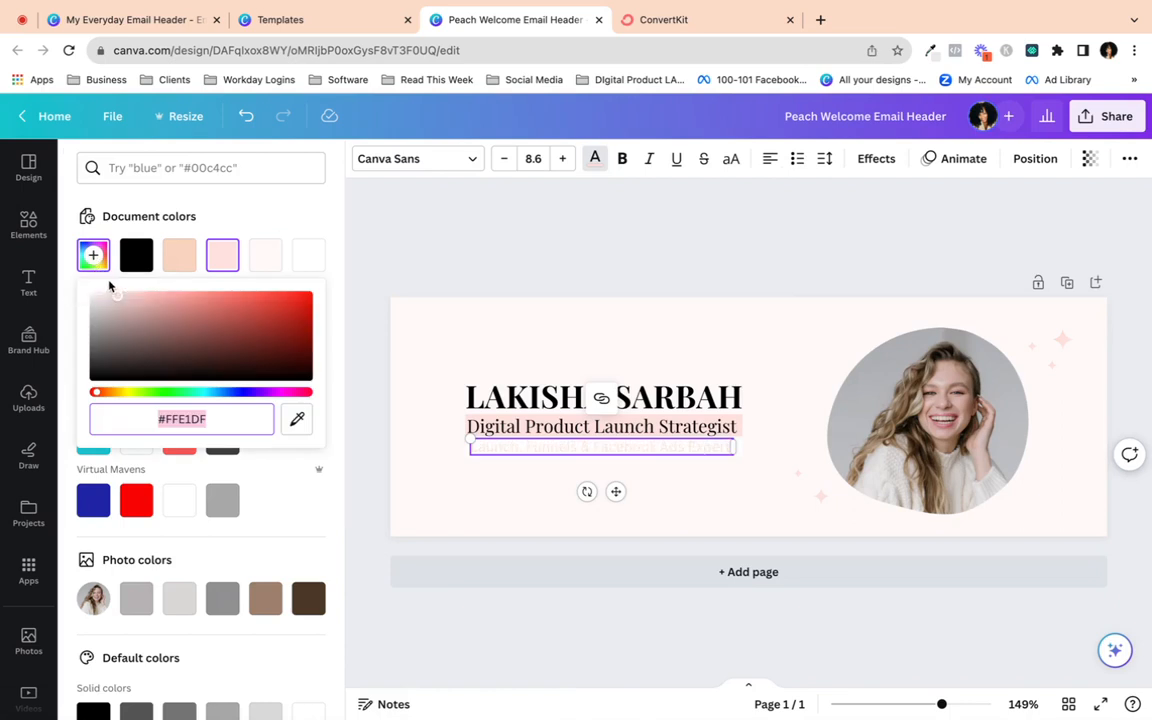
left_click(115, 296)
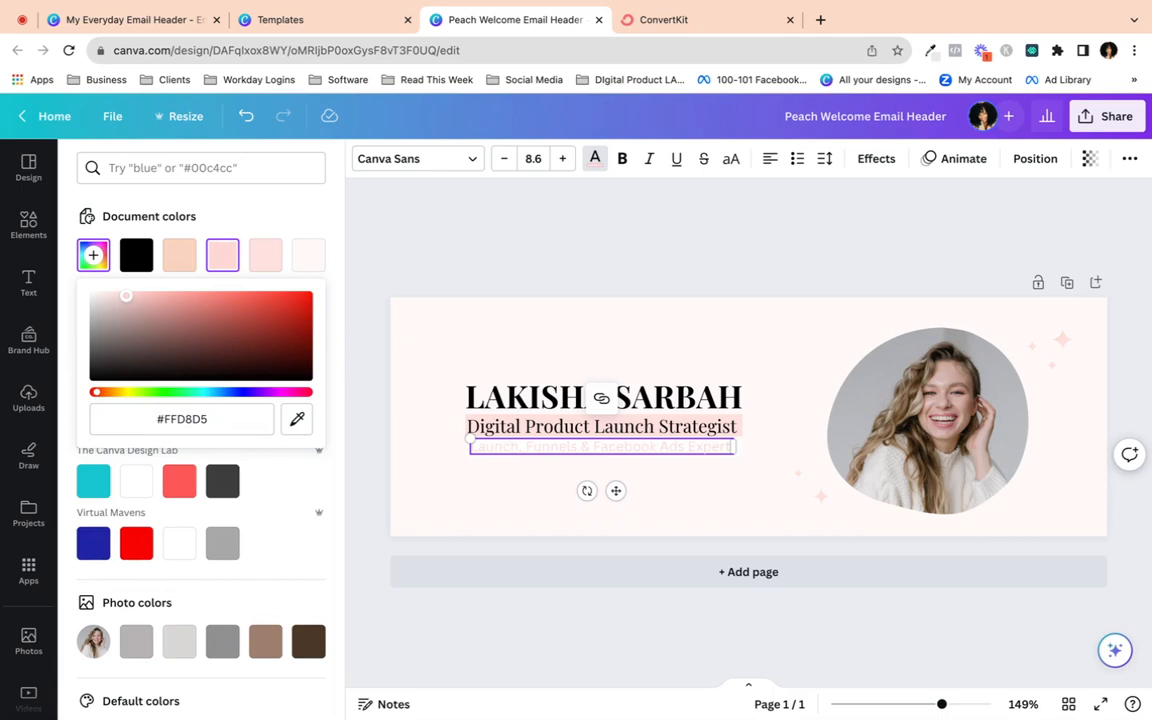
- Colour the small sparkle below the photo with a pink document colour
left_click(405, 487)
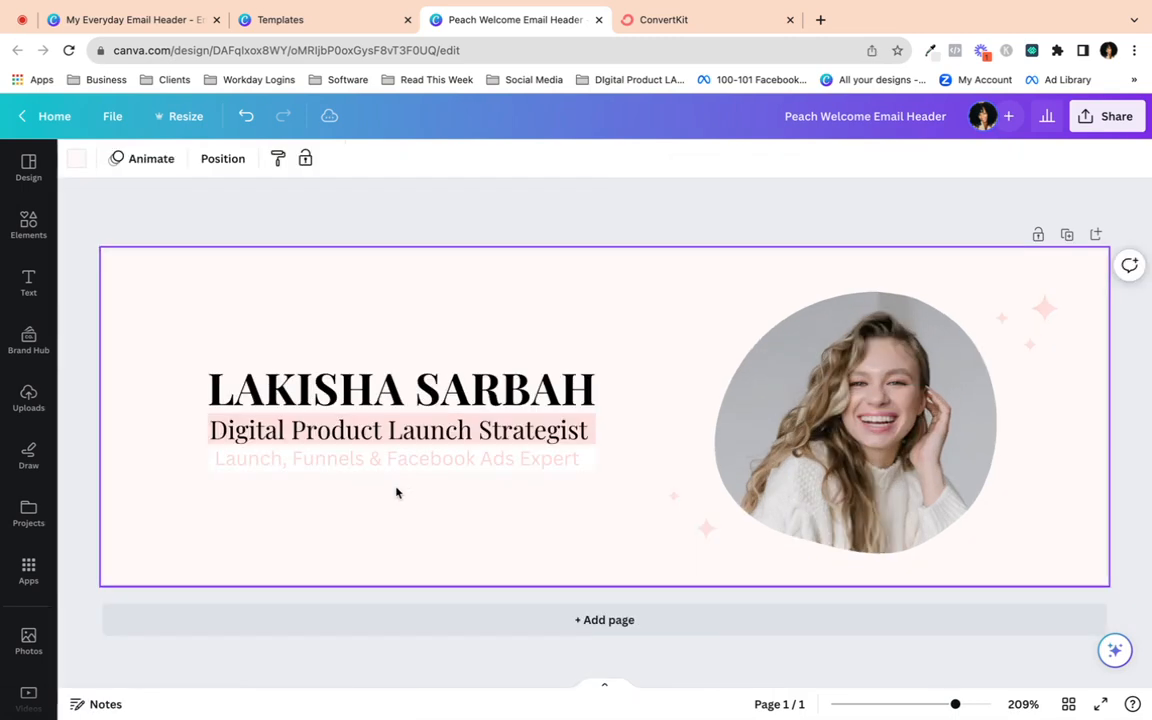
left_click(706, 528)
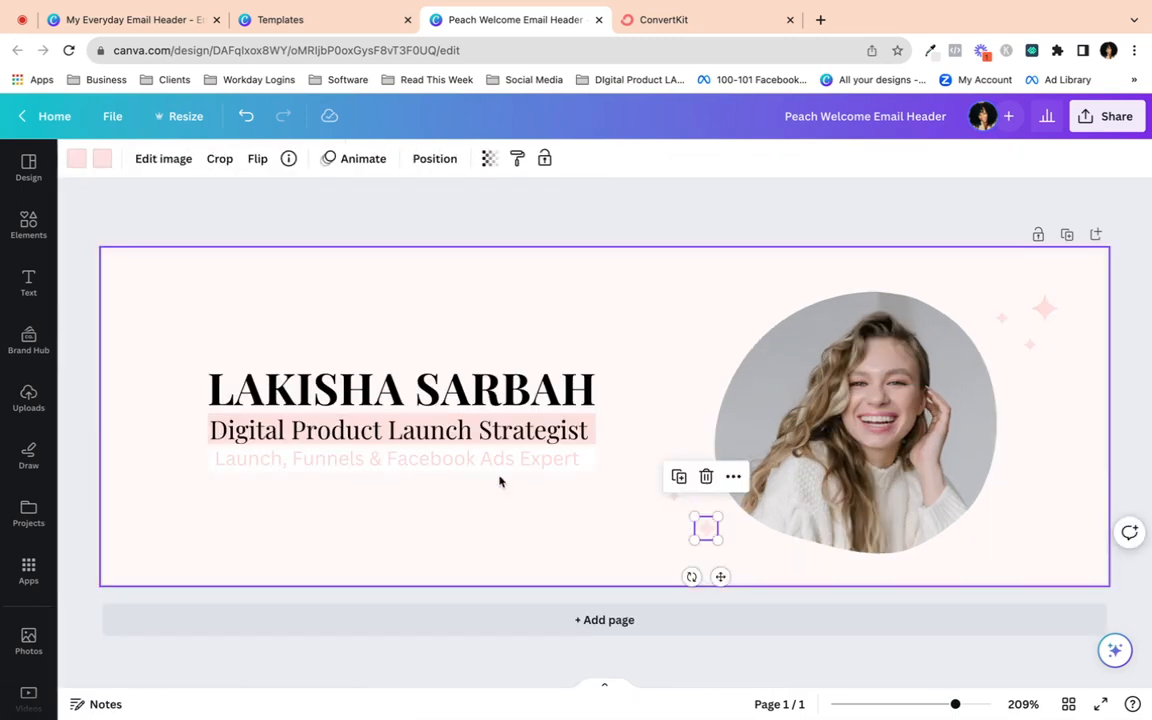
left_click(104, 160)
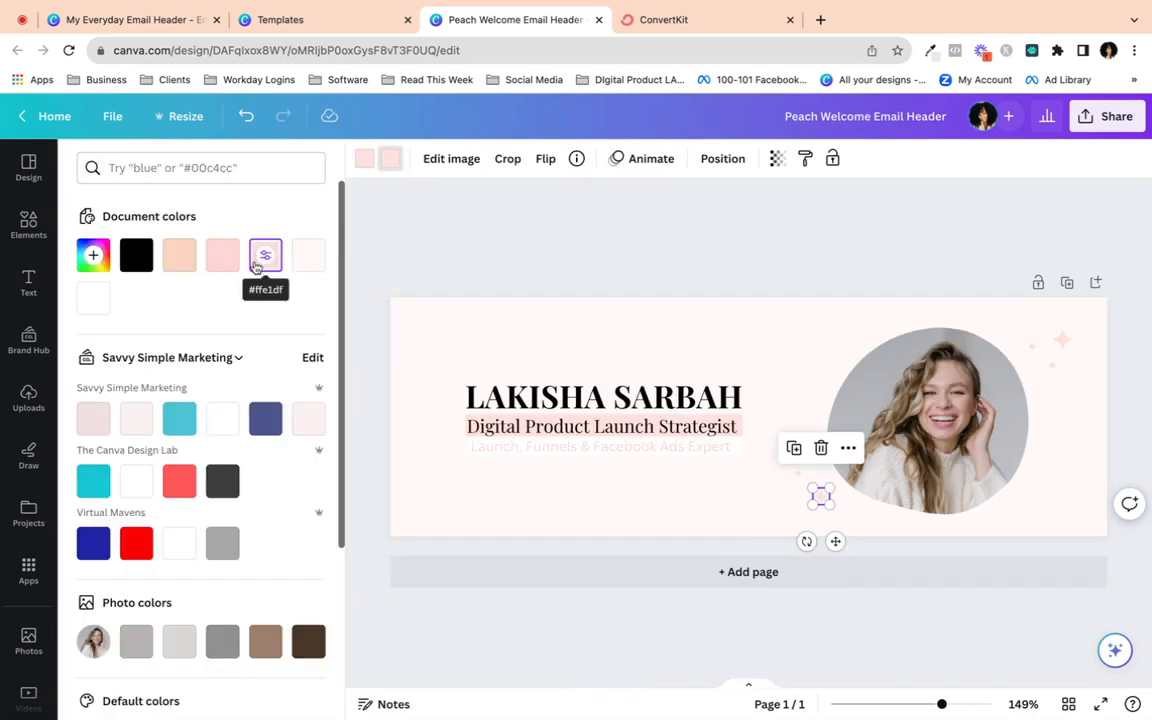
left_click(223, 260)
left_click(232, 357)
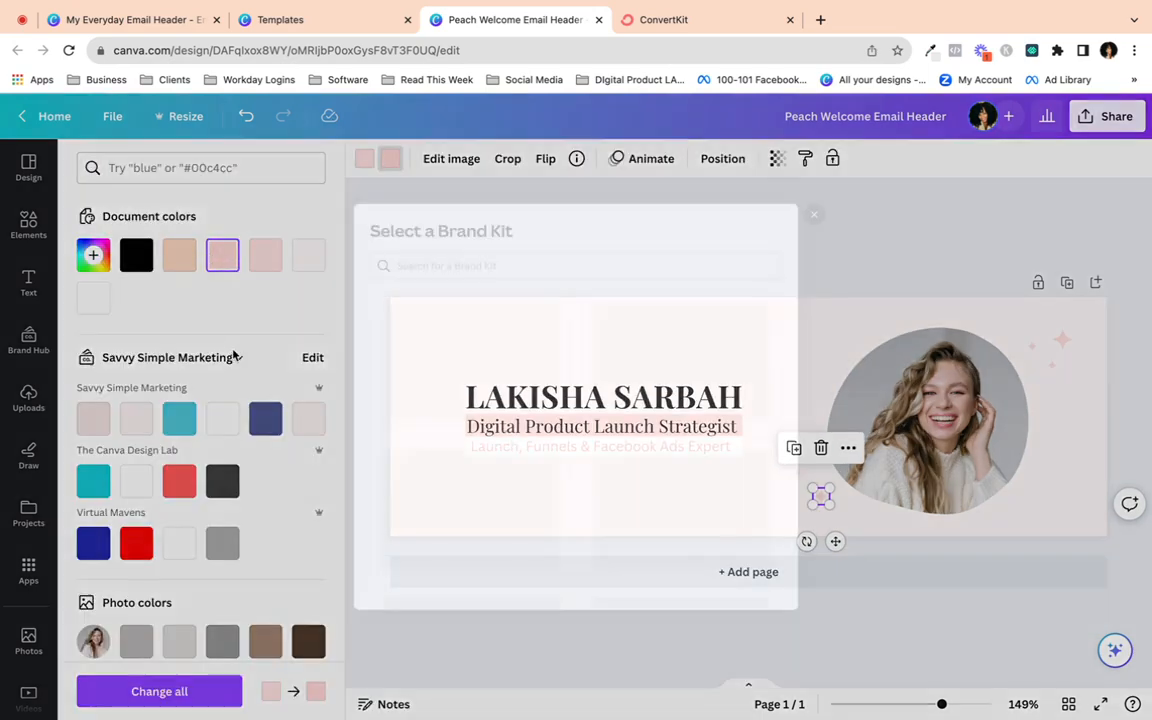
left_click(857, 180)
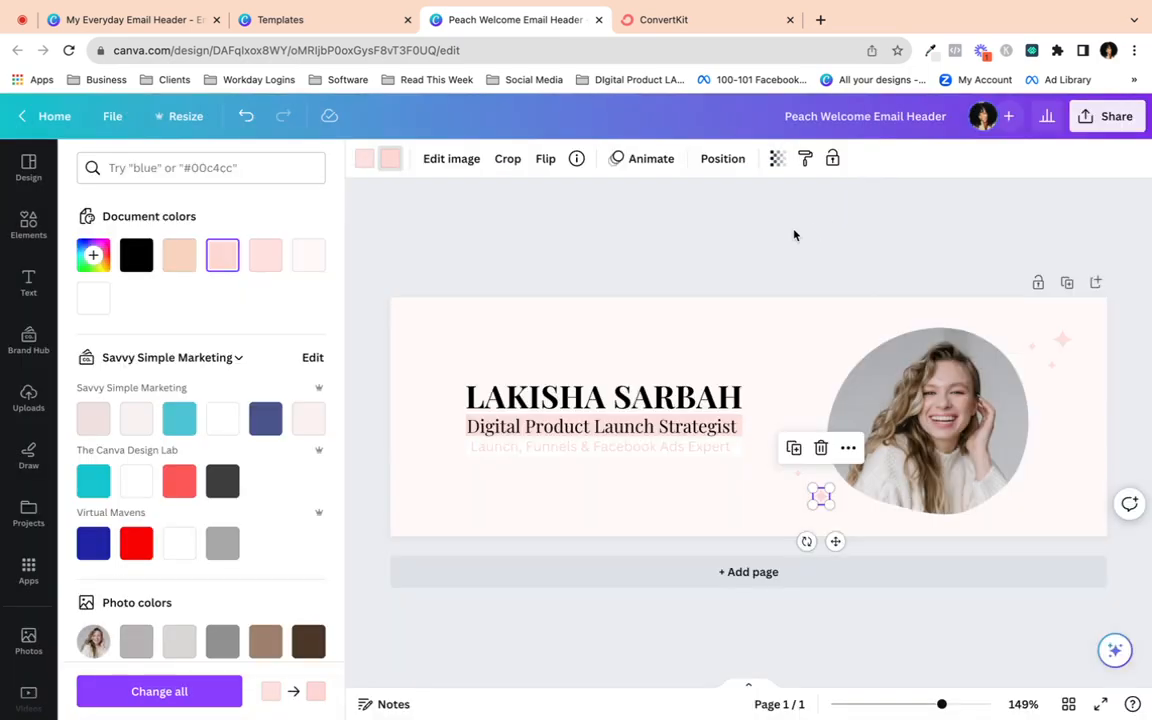
left_click_drag(794, 235, 312, 527)
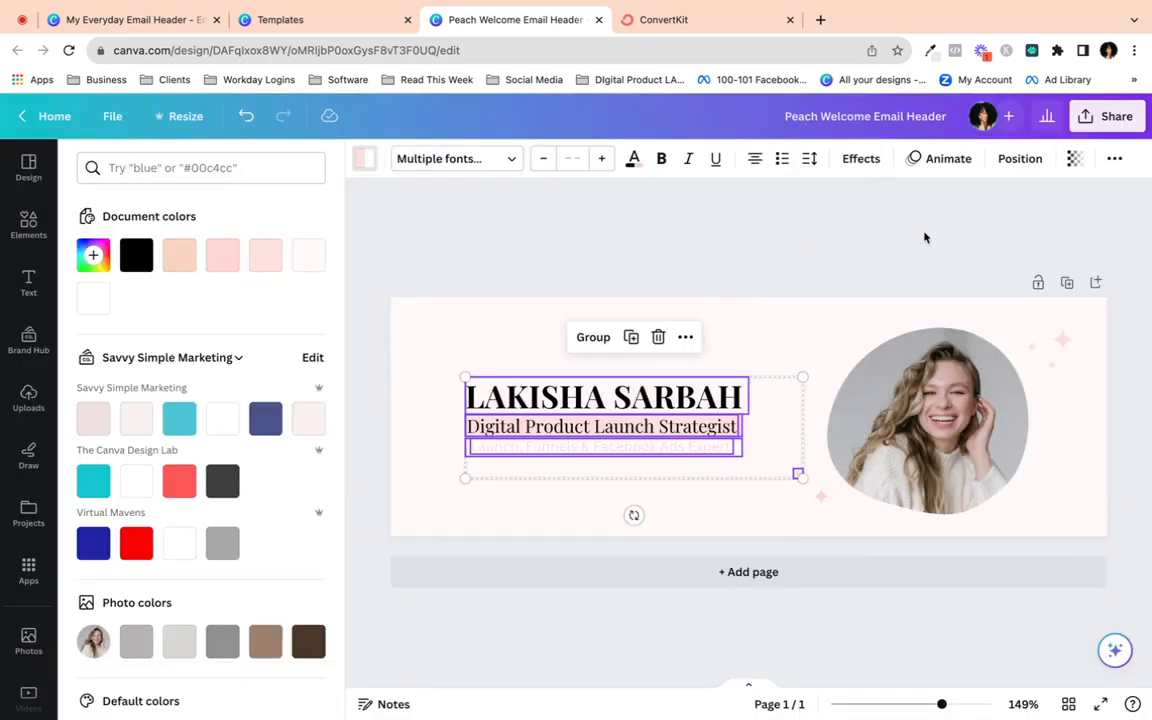
- Colour the sparkle at the photo's top-right pink #ffd7d4
left_click(1061, 339)
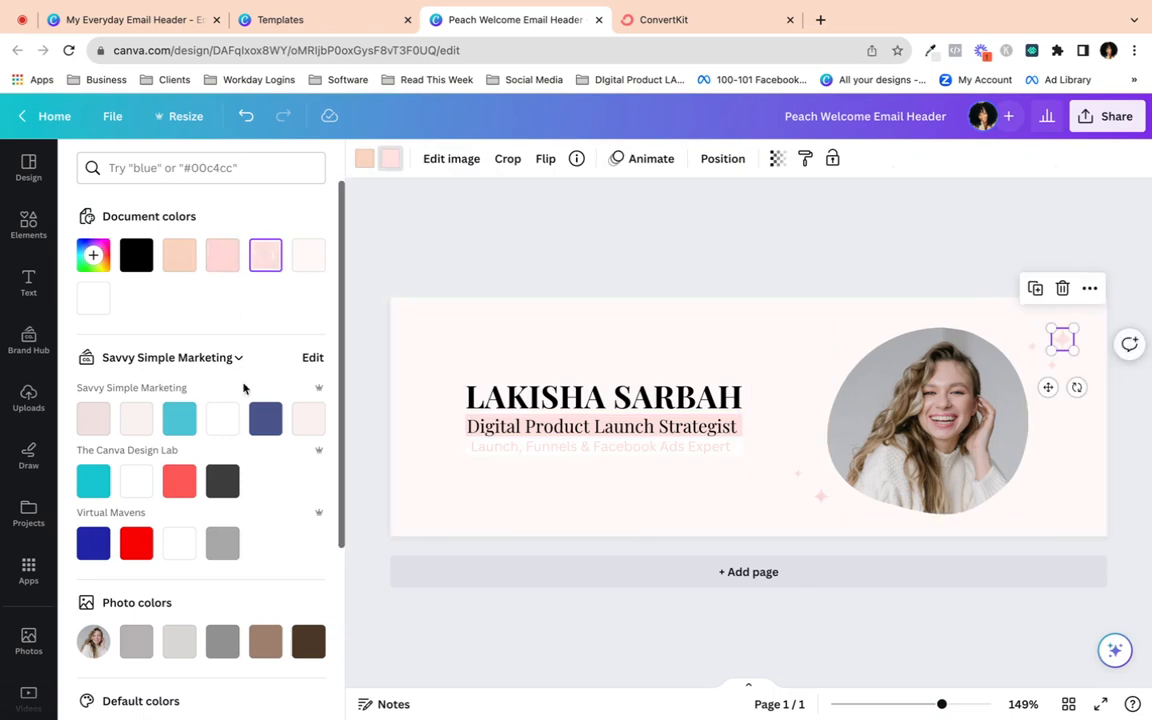
left_click(220, 258)
left_click(160, 692)
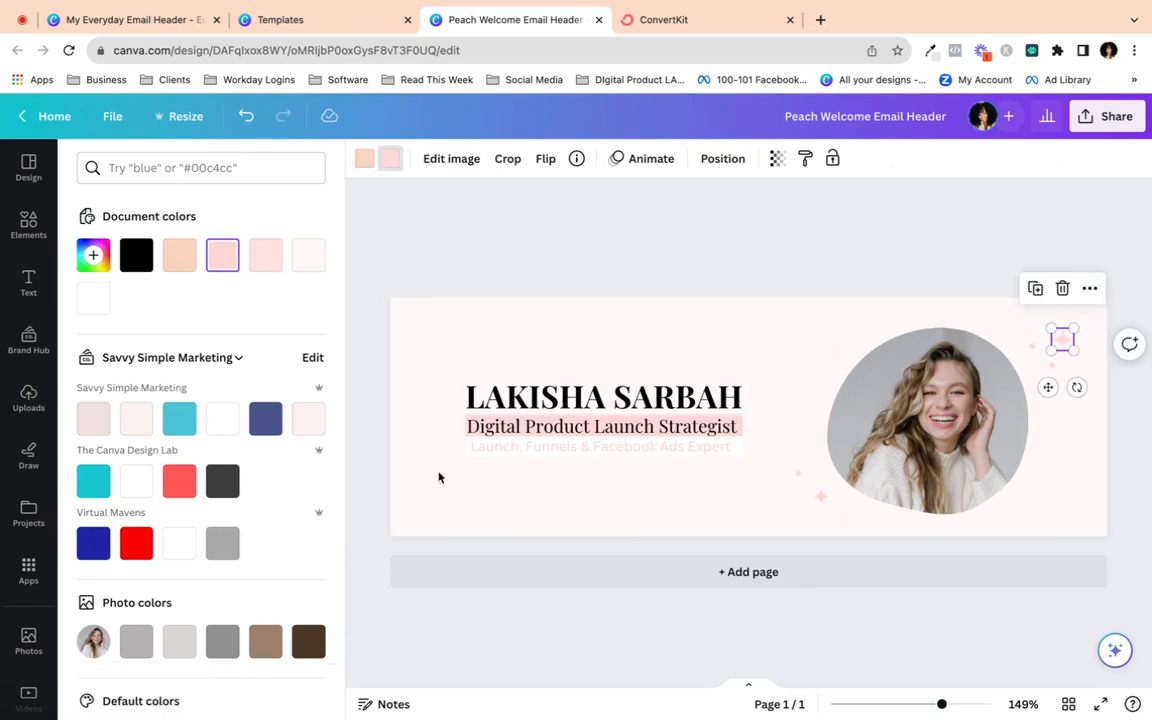
left_click(621, 270)
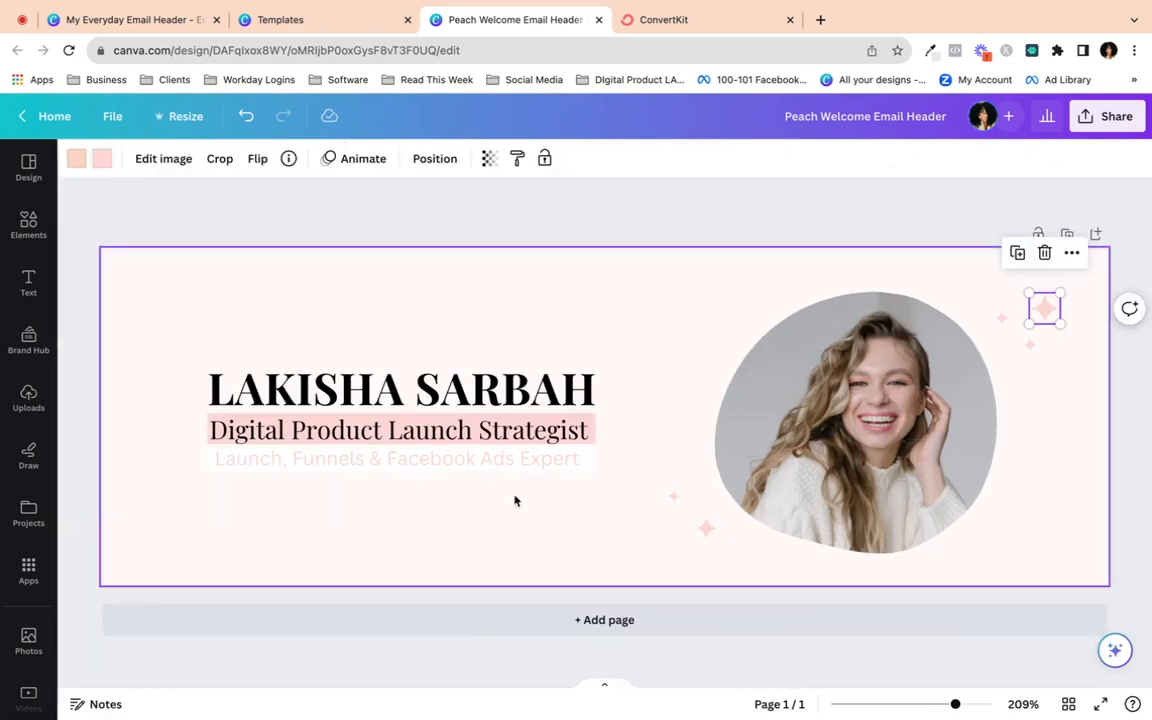
- Nudge the name heading down one step
left_click(505, 399)
key("Down")
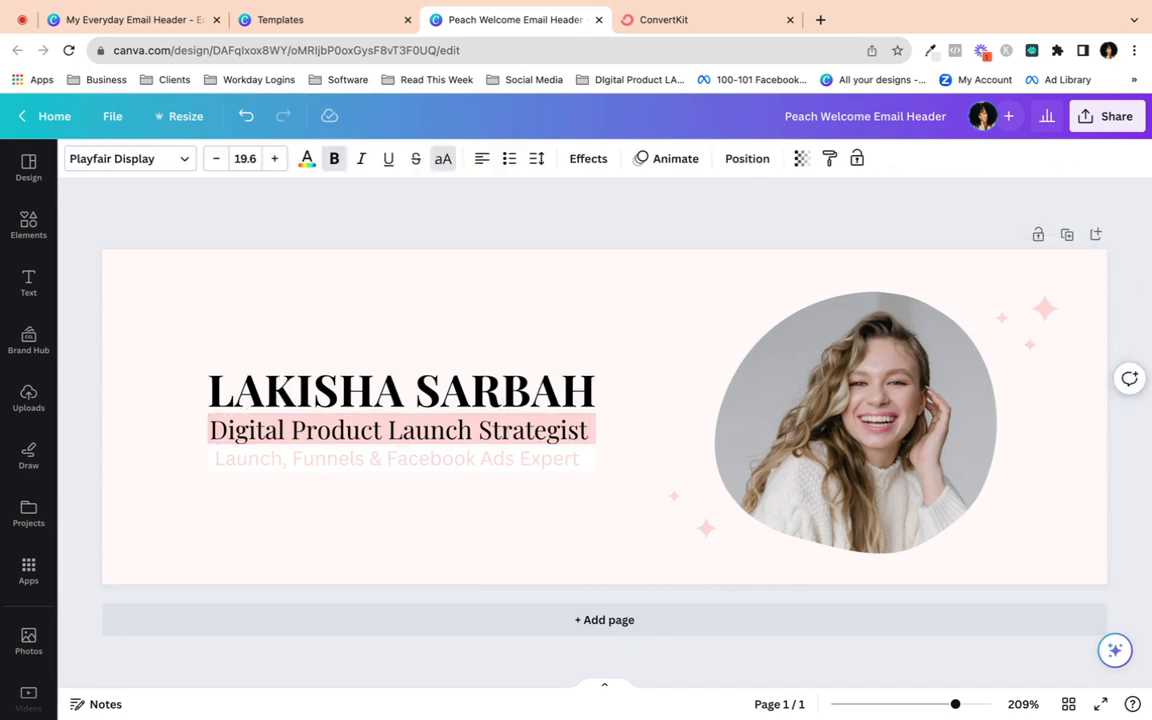
left_click(516, 332)
- Delete the stock photo from the blob frame and drop the uploaded portrait into it
left_click(775, 427)
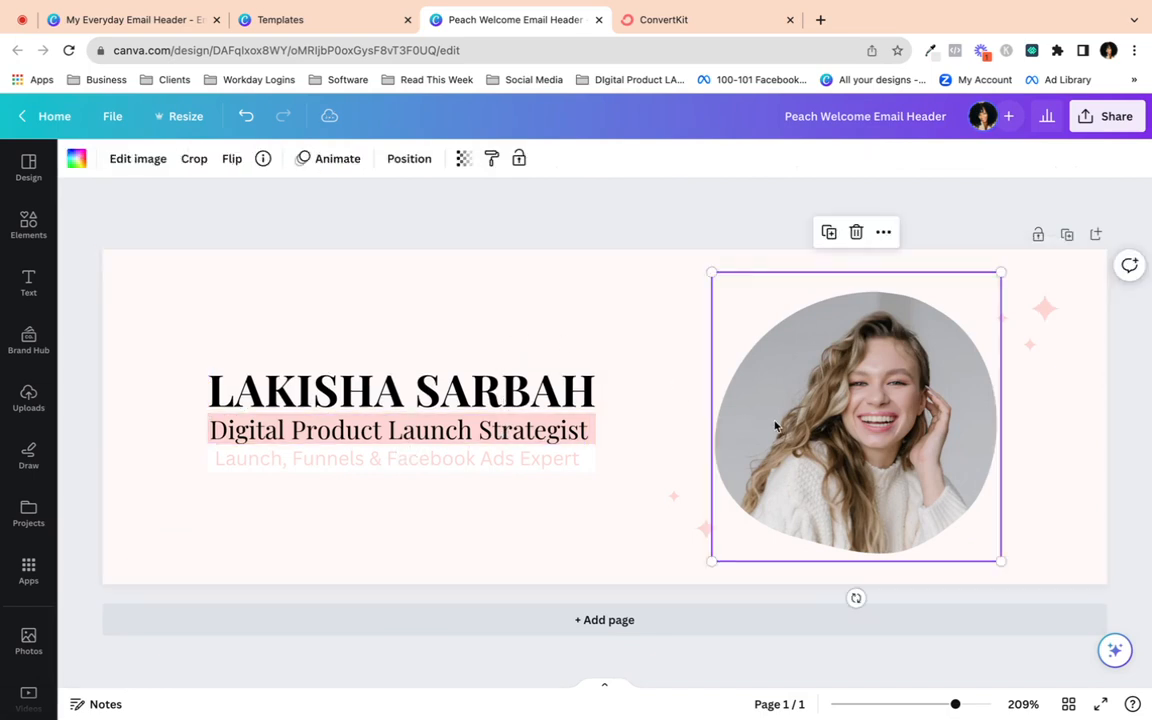
key("Delete")
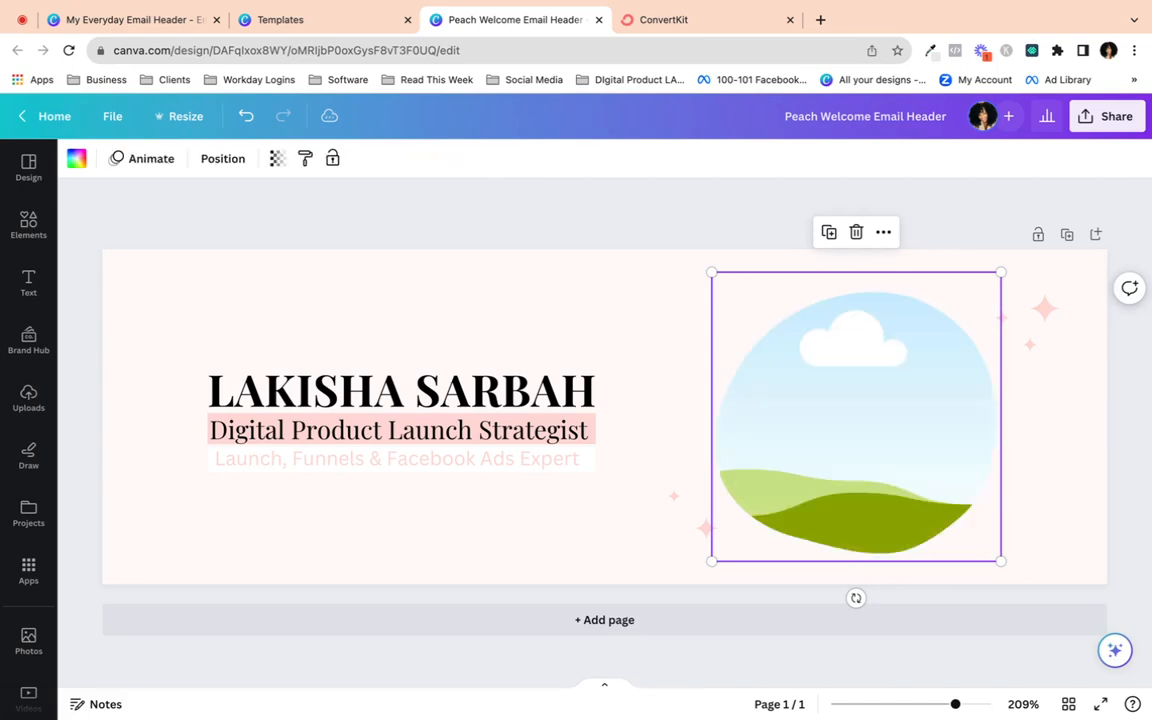
left_click(28, 398)
scroll(112, 466, "down", 10)
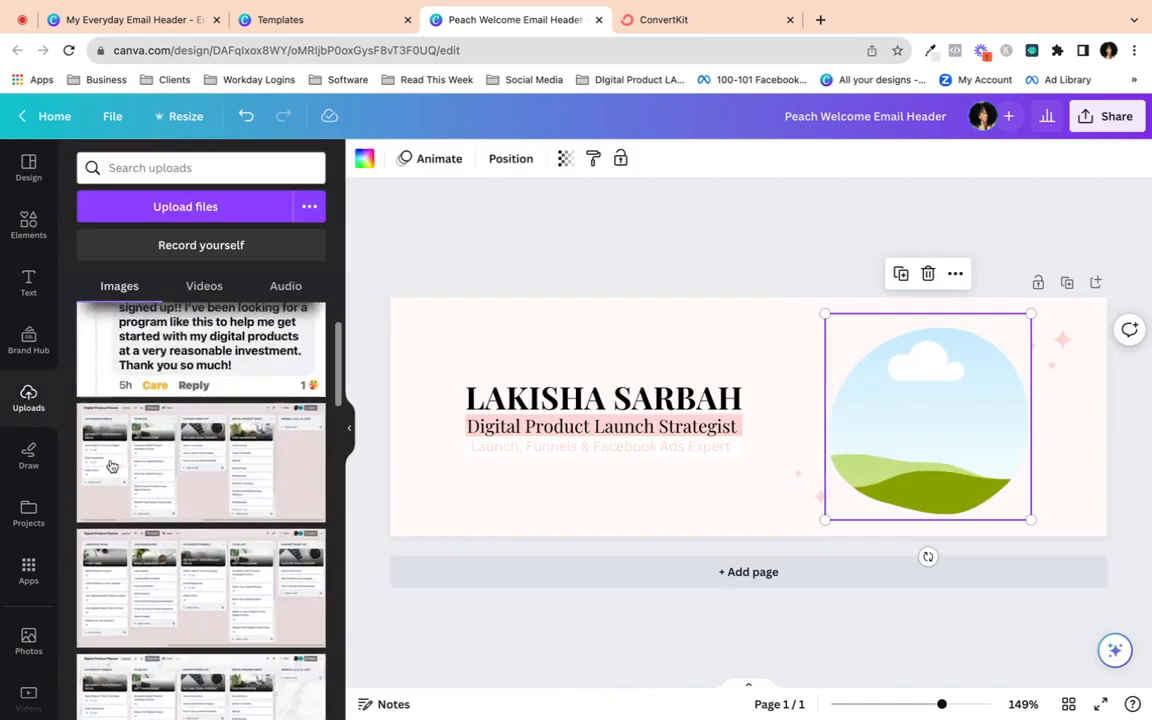
scroll(112, 466, "down", 10)
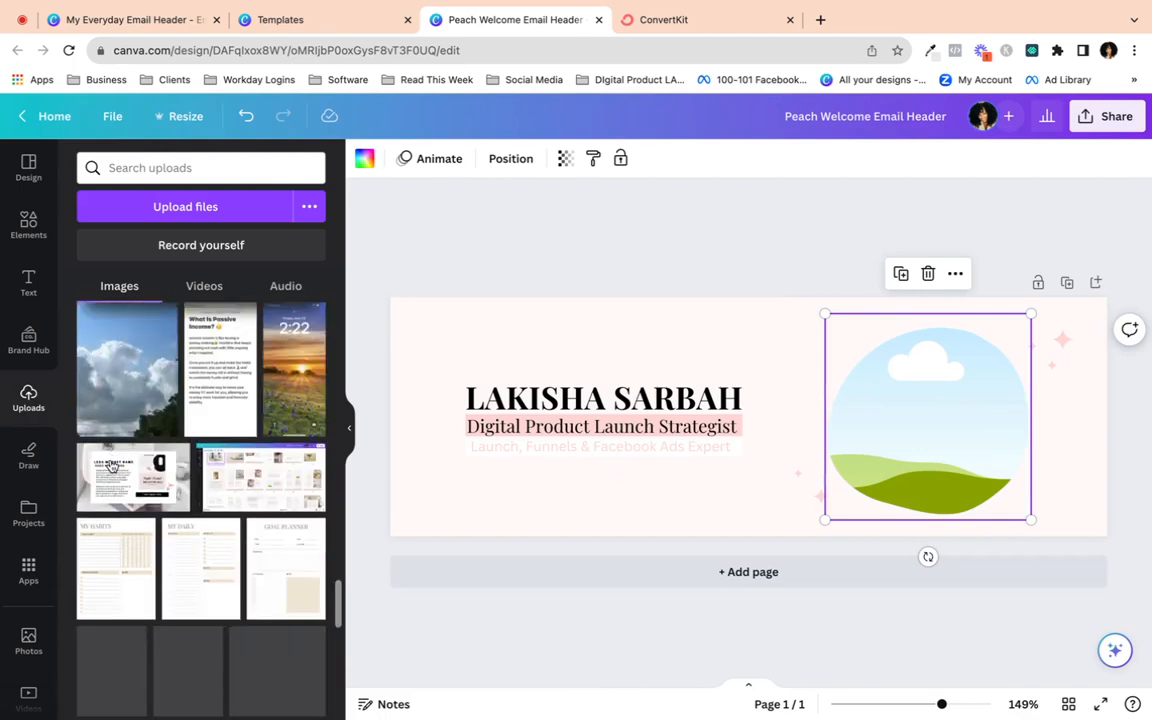
scroll(112, 466, "down", 10)
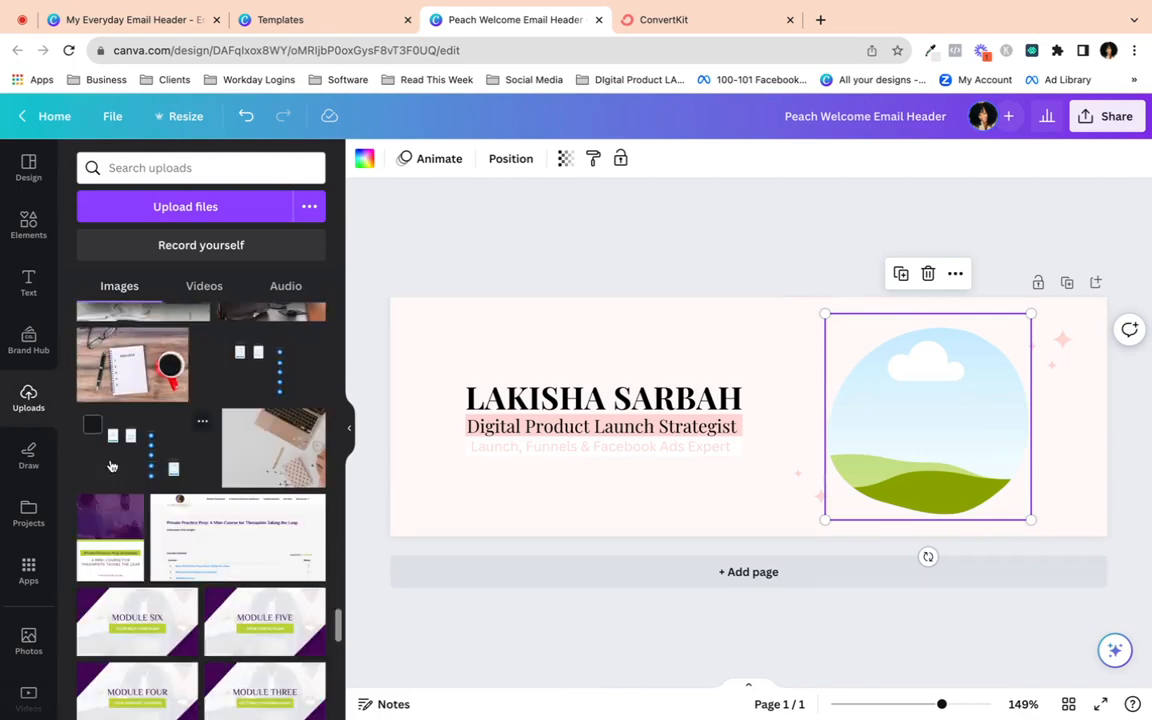
scroll(112, 466, "down", 8)
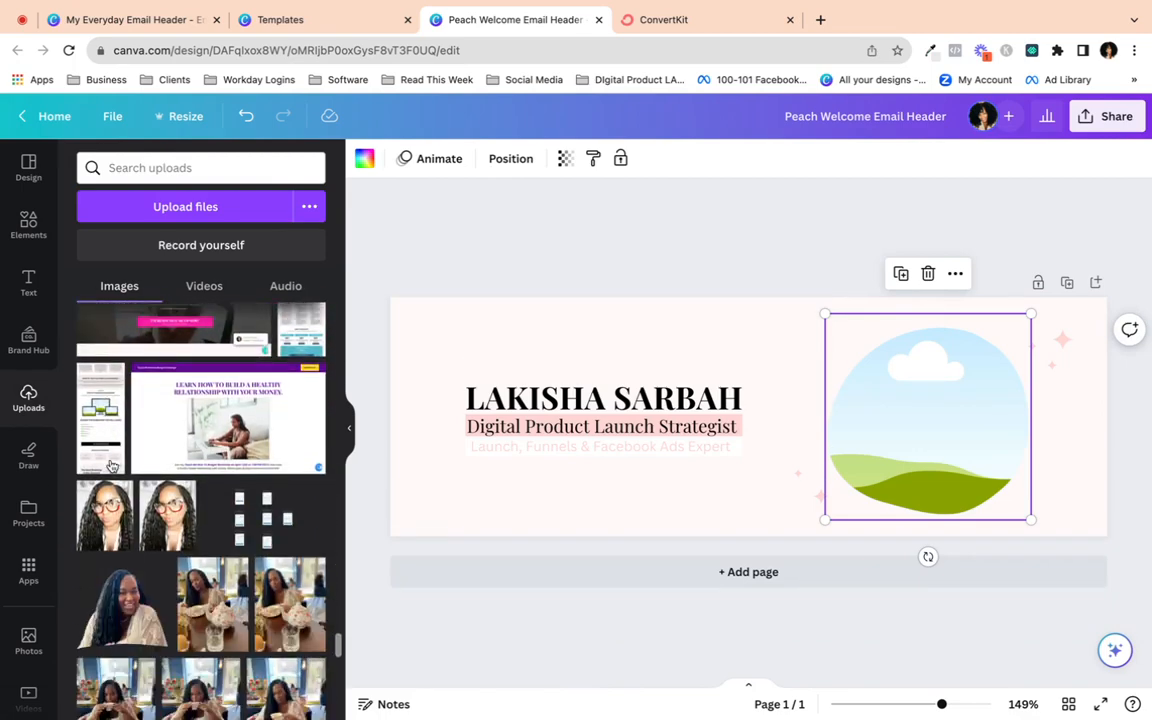
left_click_drag(182, 492, 895, 508)
left_click(791, 254)
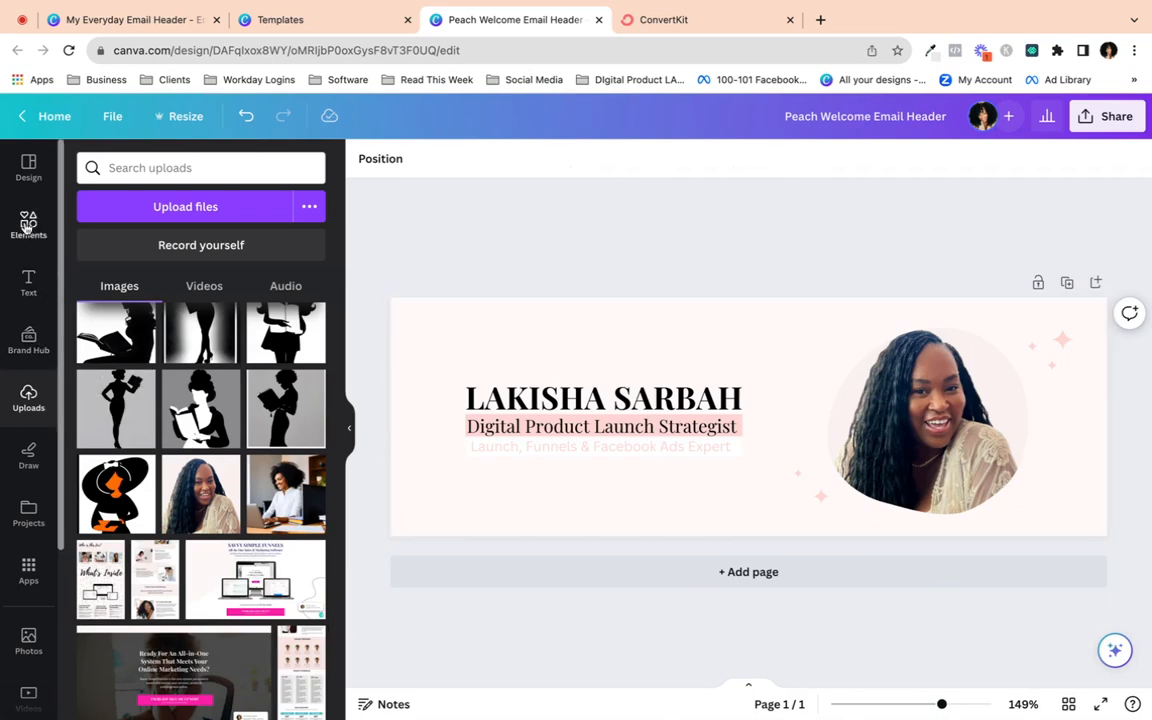
- Go to Projects, filter to Folders, and open the Design Elements folder
left_click(27, 508)
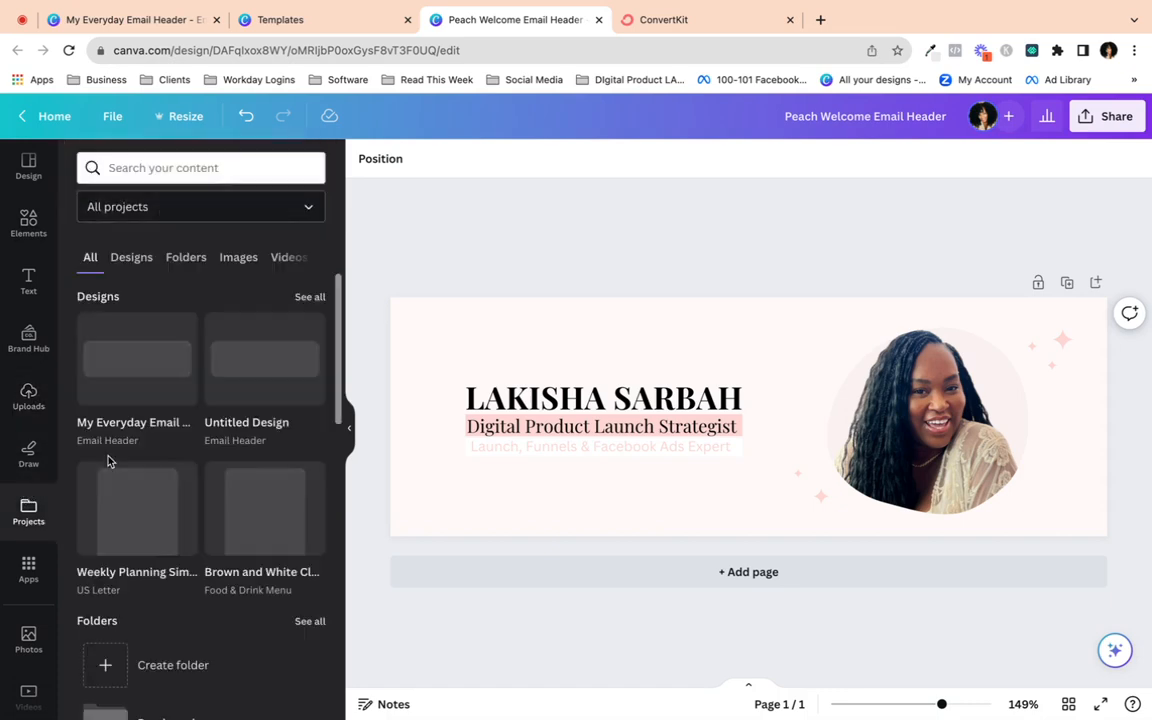
scroll(135, 455, "down", 7)
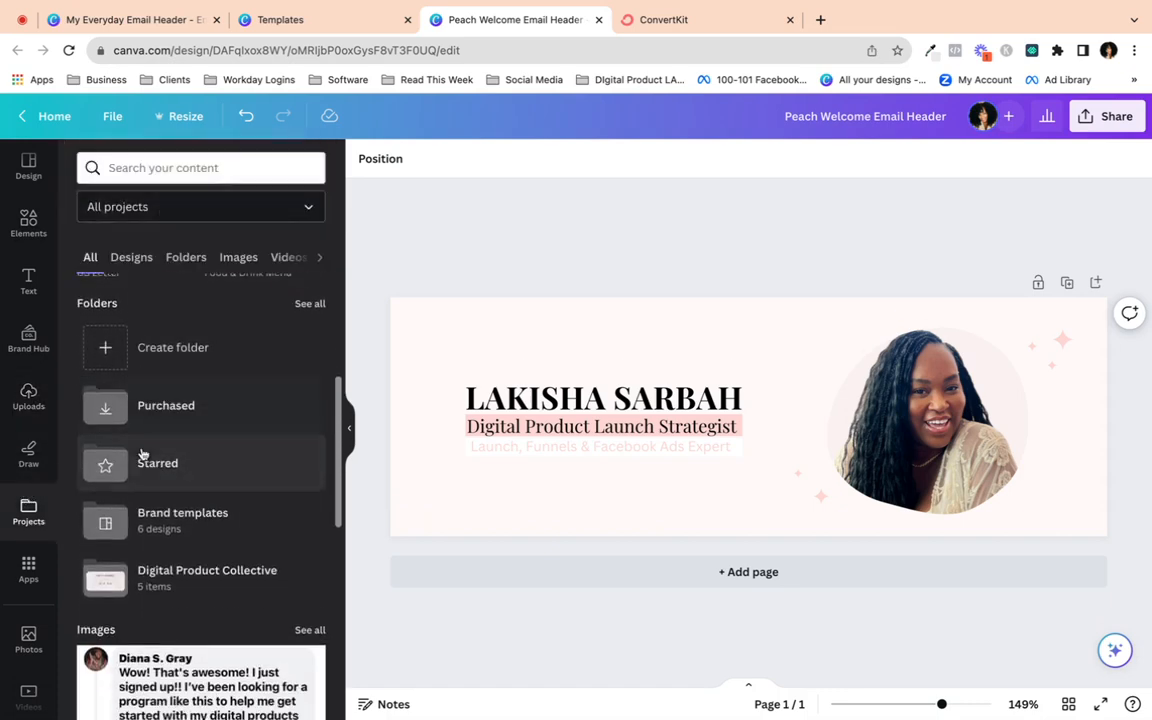
scroll(143, 453, "down", 5)
scroll(163, 327, "up", 10)
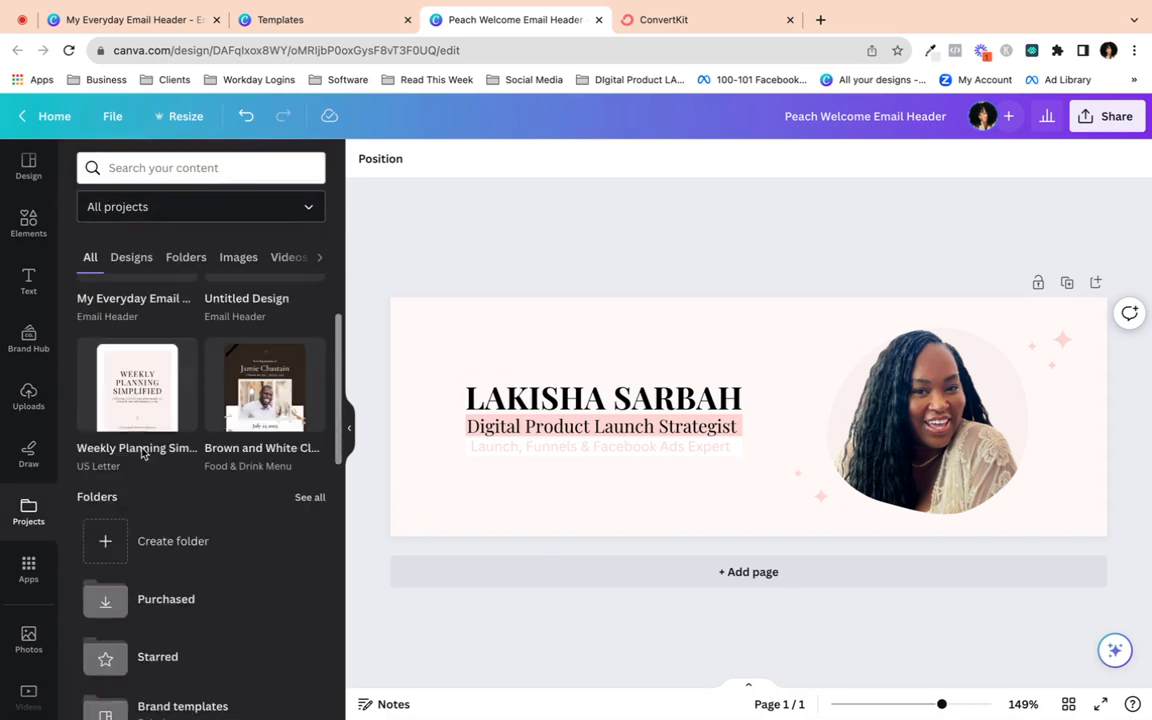
left_click(185, 257)
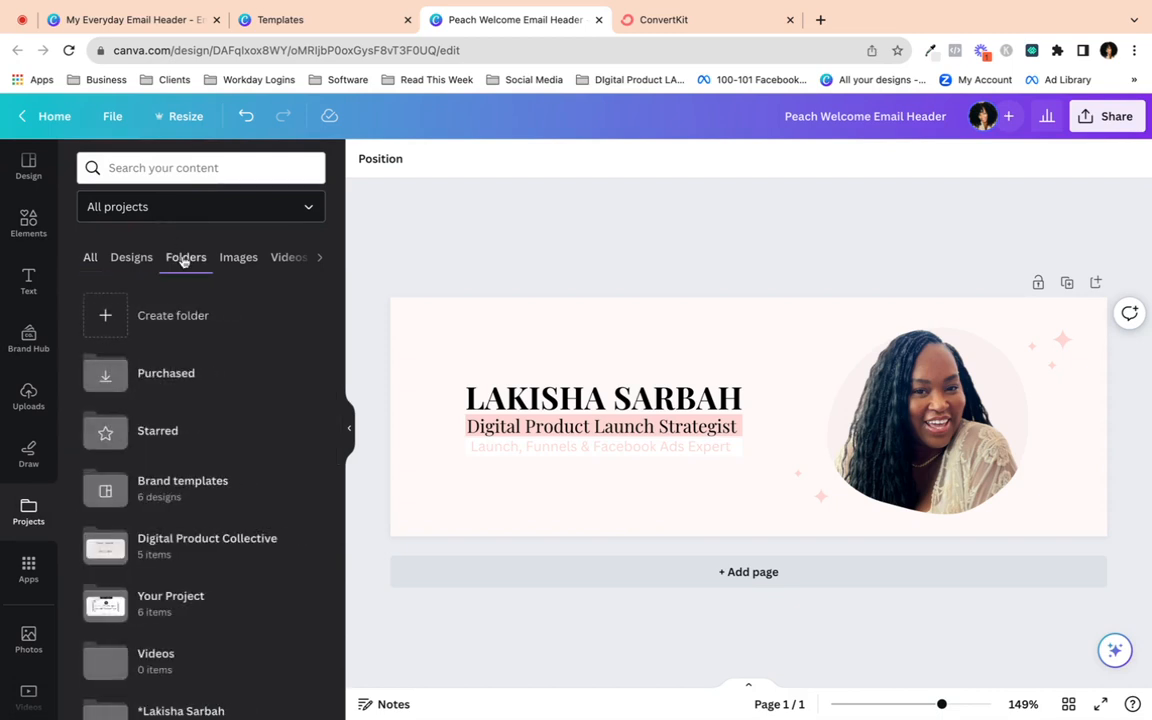
scroll(200, 530, "down", 5)
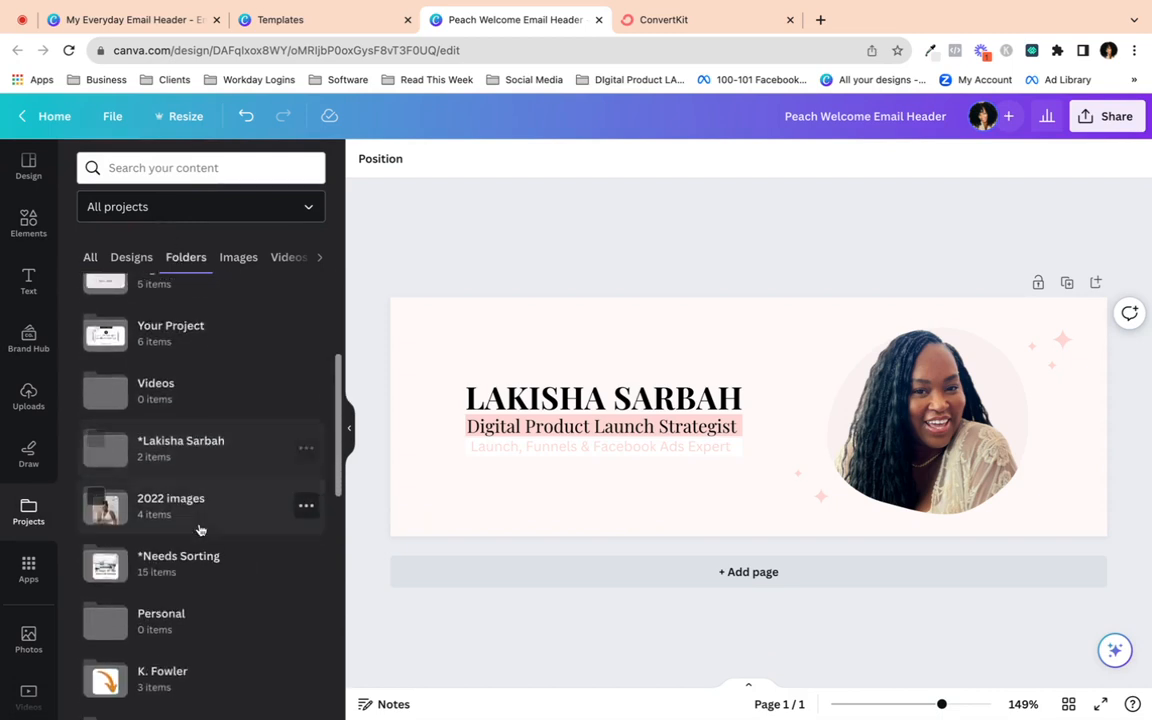
scroll(200, 530, "down", 6)
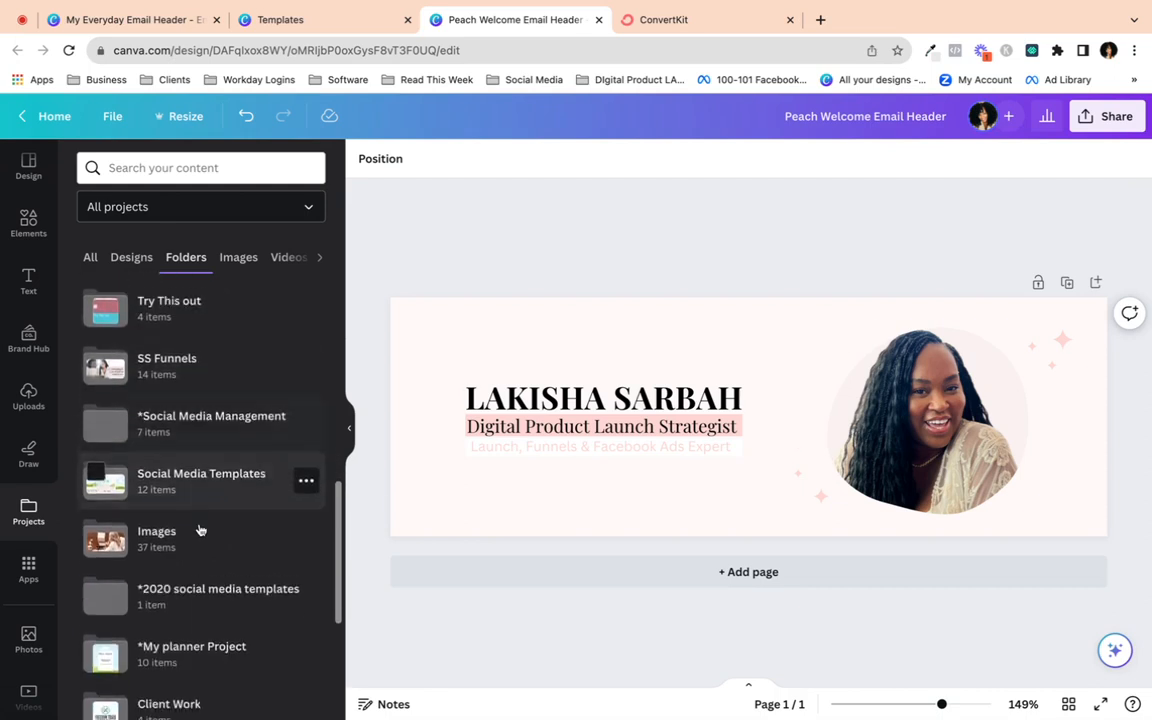
scroll(200, 530, "down", 6)
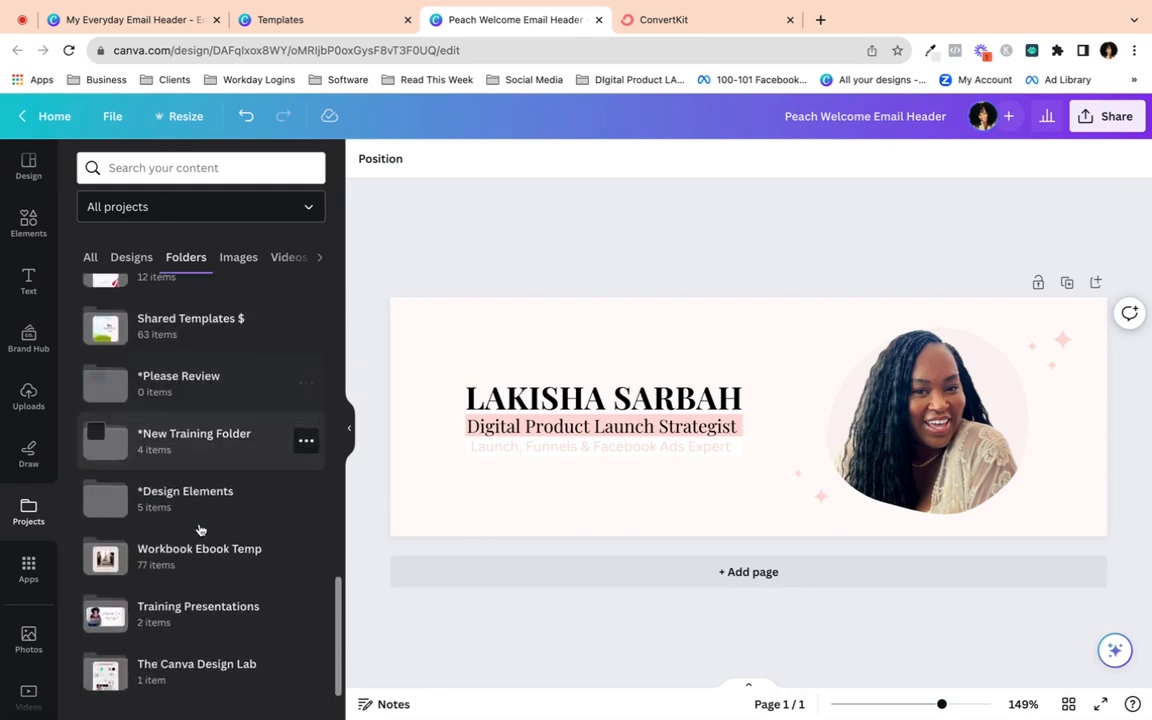
scroll(200, 530, "down", 2)
scroll(198, 527, "up", 3)
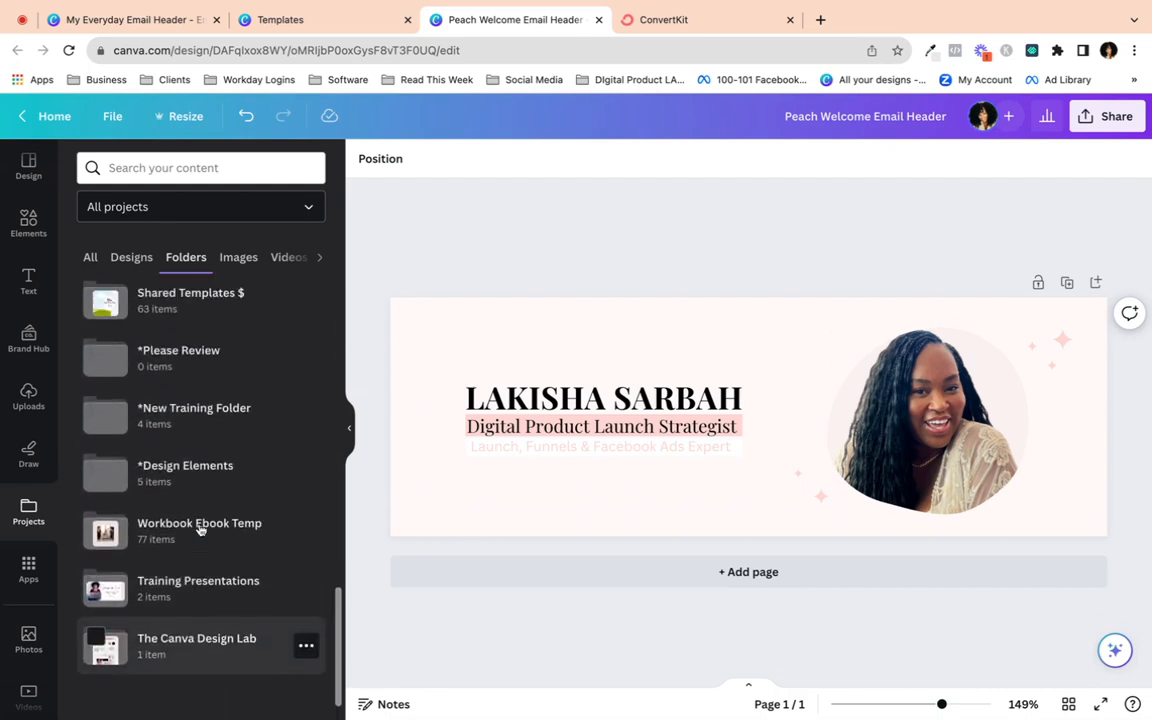
left_click(140, 478)
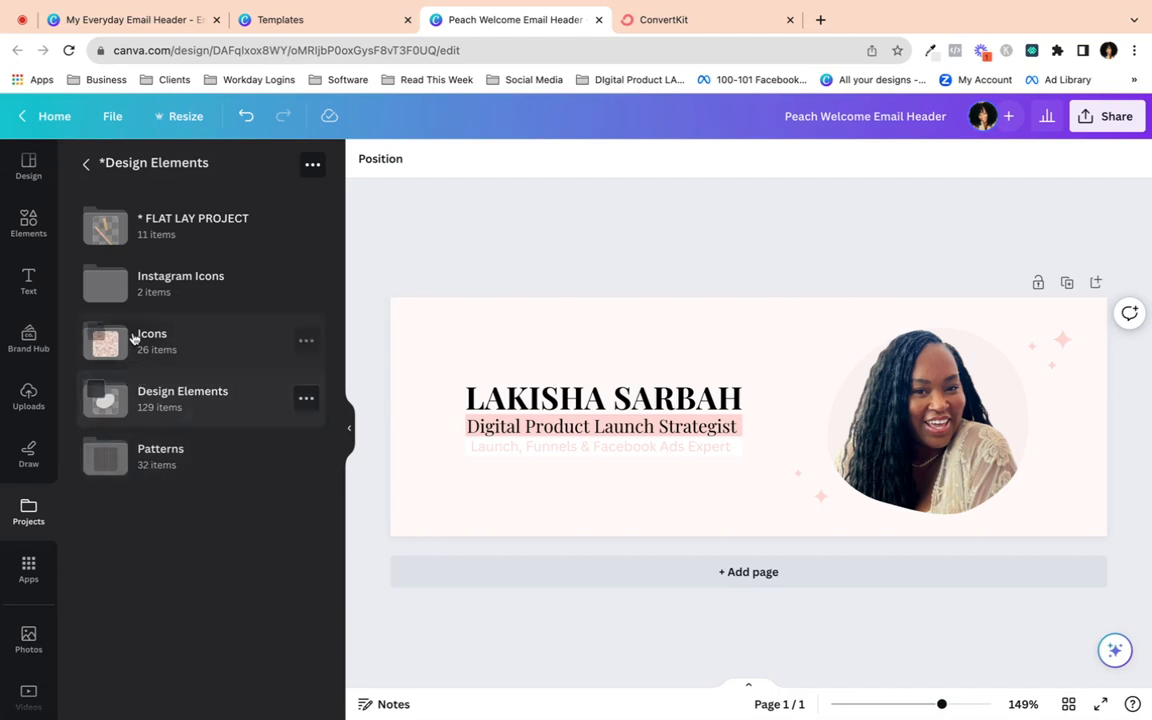
- Open the Design Elements subfolder and browse through its brush stroke images
left_click(134, 393)
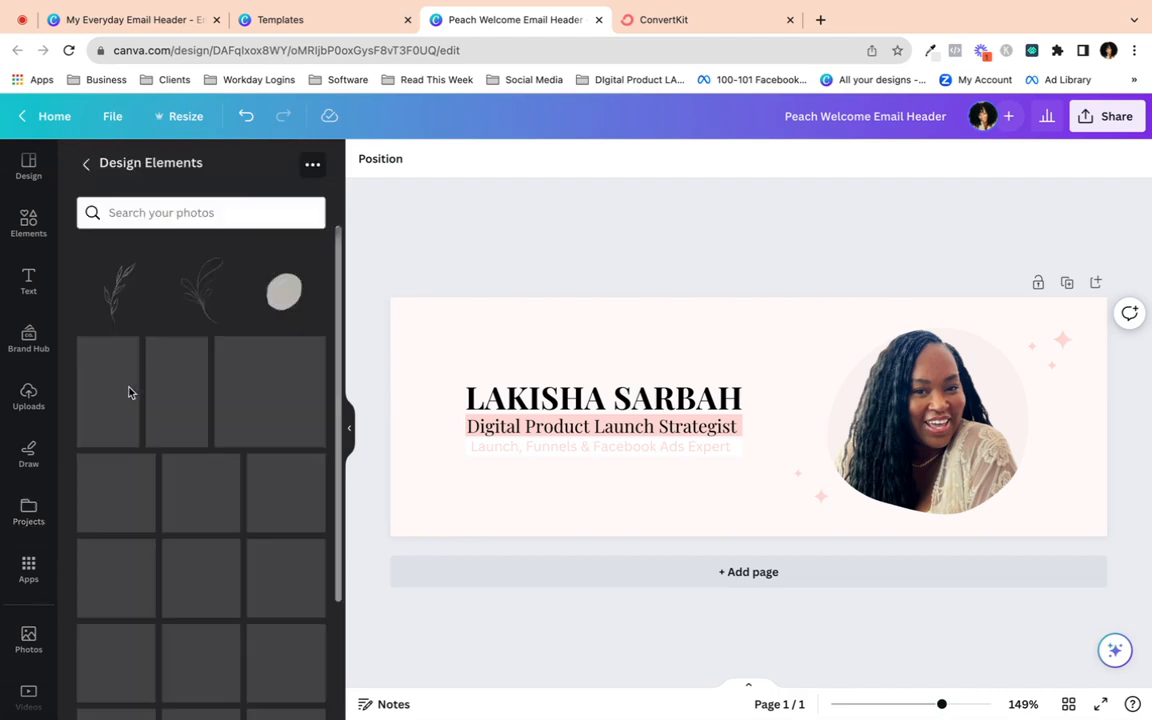
scroll(245, 416, "down", 10)
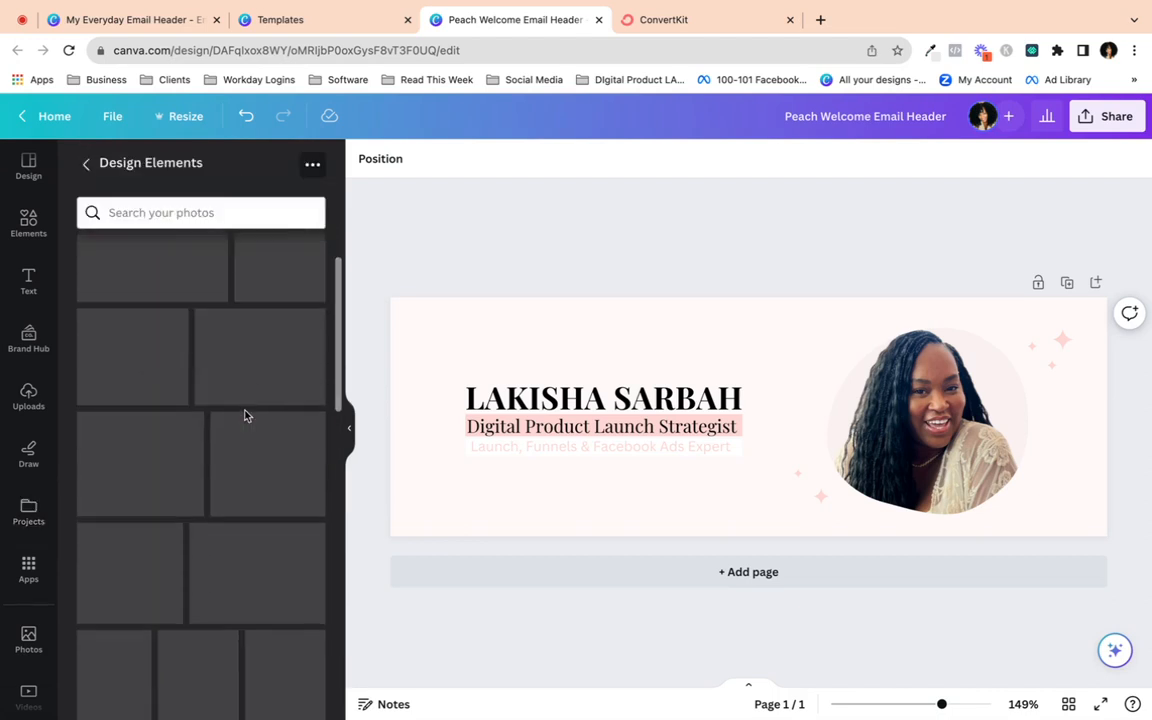
scroll(245, 416, "down", 10)
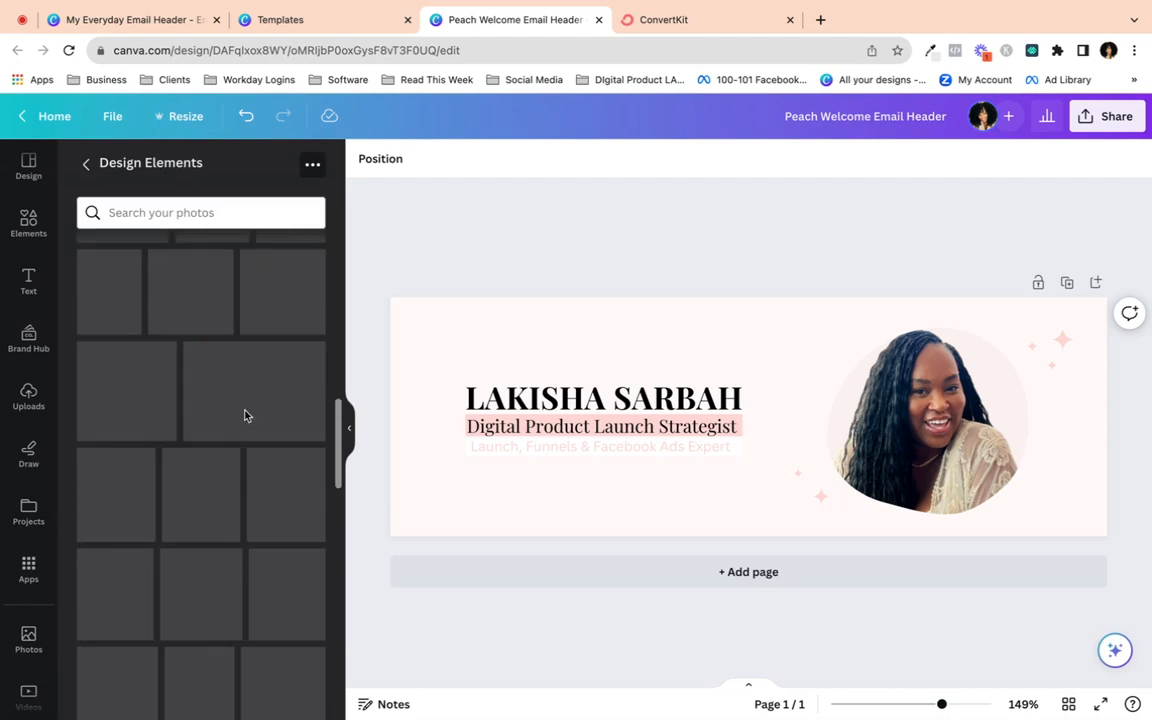
scroll(245, 416, "down", 5)
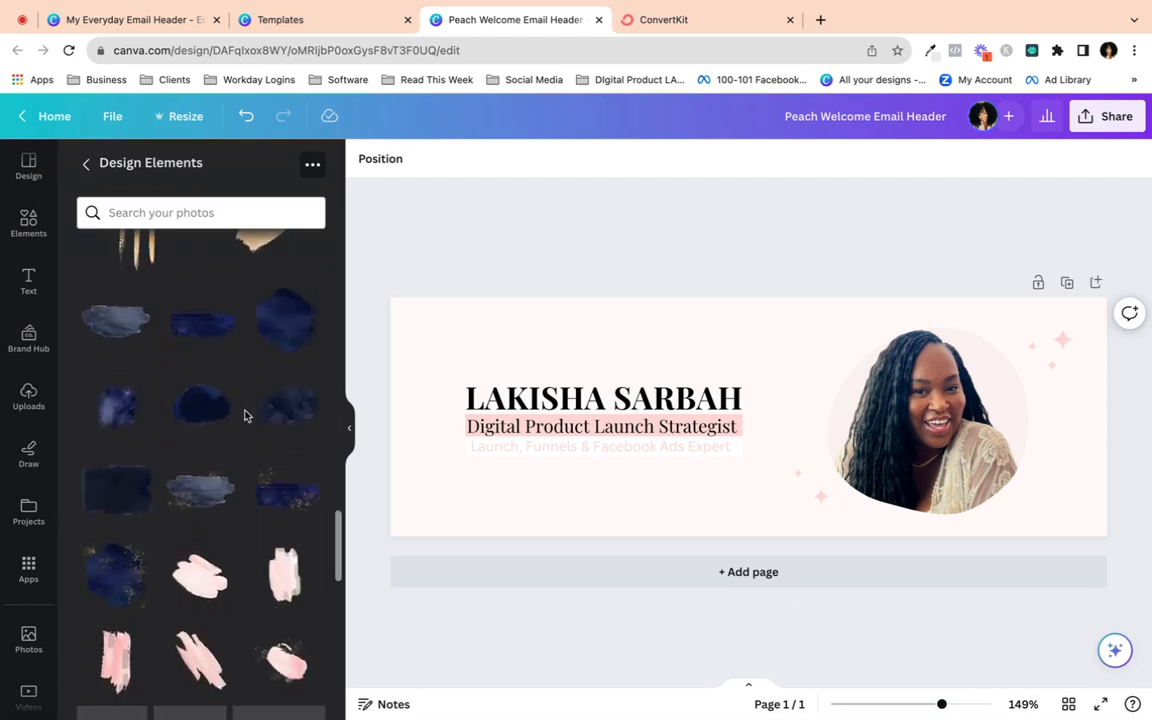
scroll(245, 416, "down", 2)
scroll(245, 416, "down", 3)
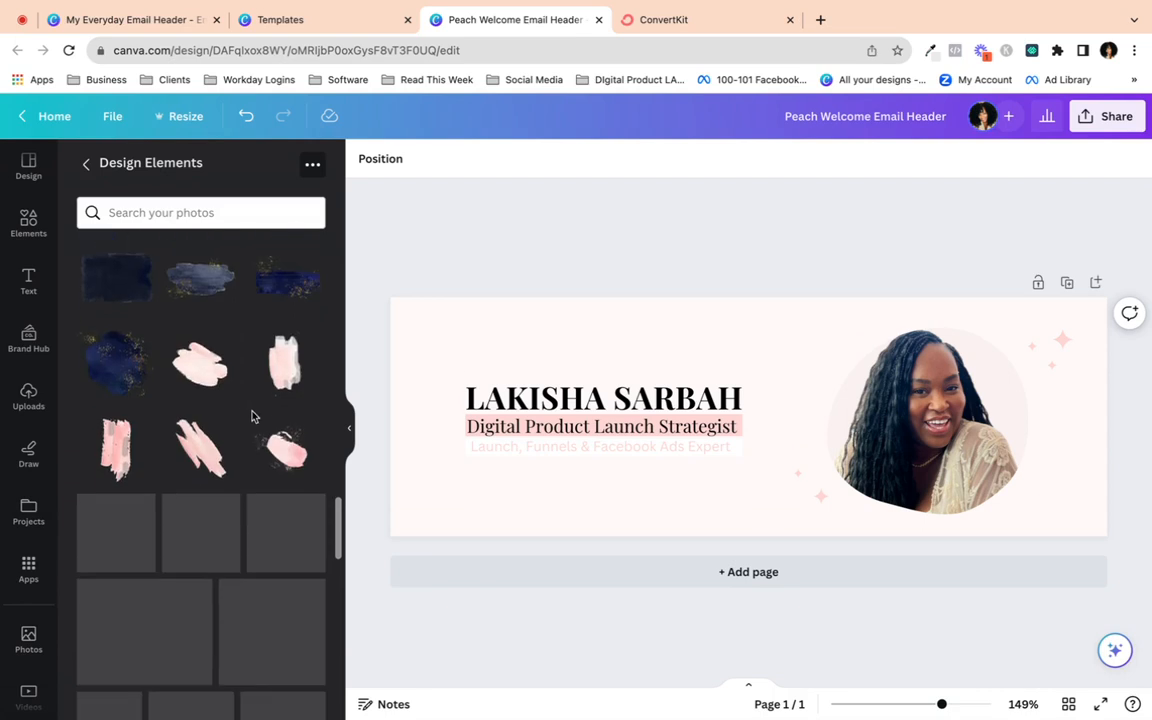
mouse_move(275, 425)
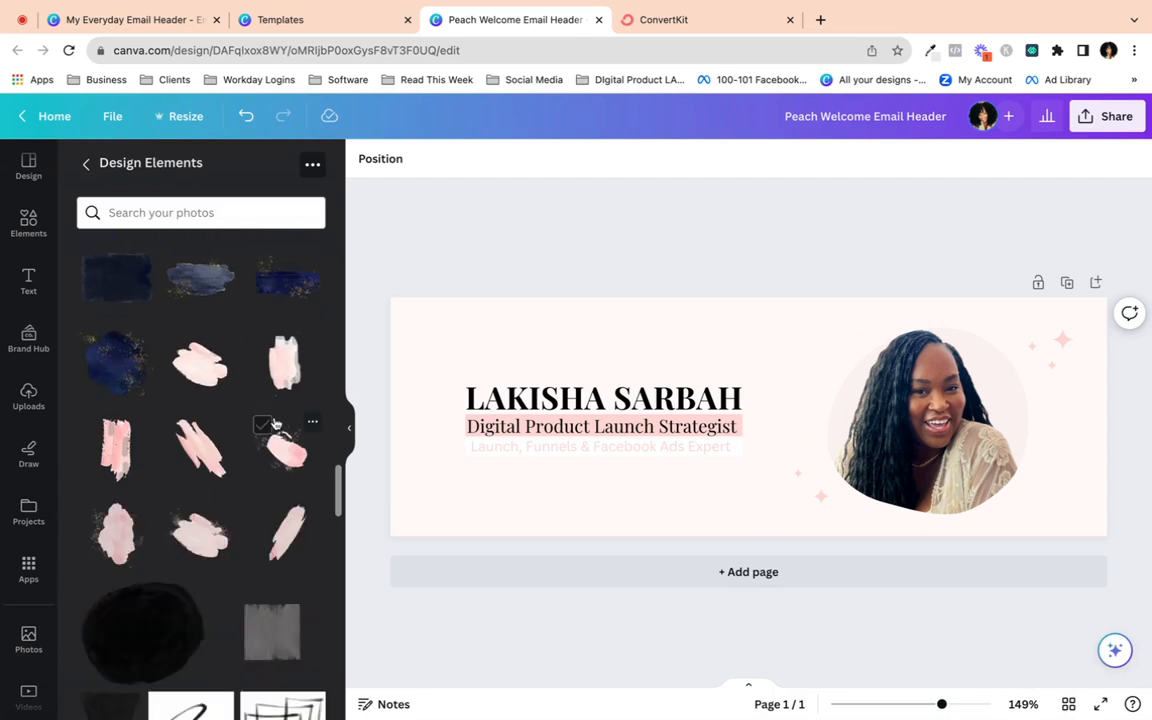
scroll(160, 506, "down", 3)
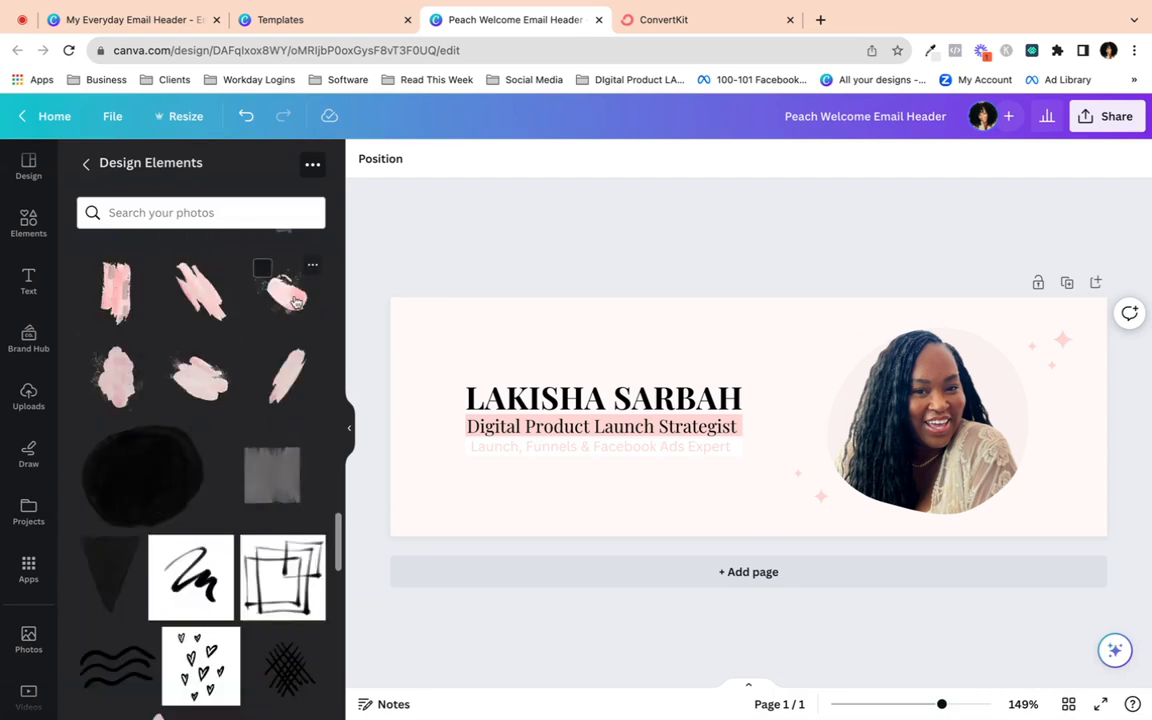
scroll(265, 380, "down", 15)
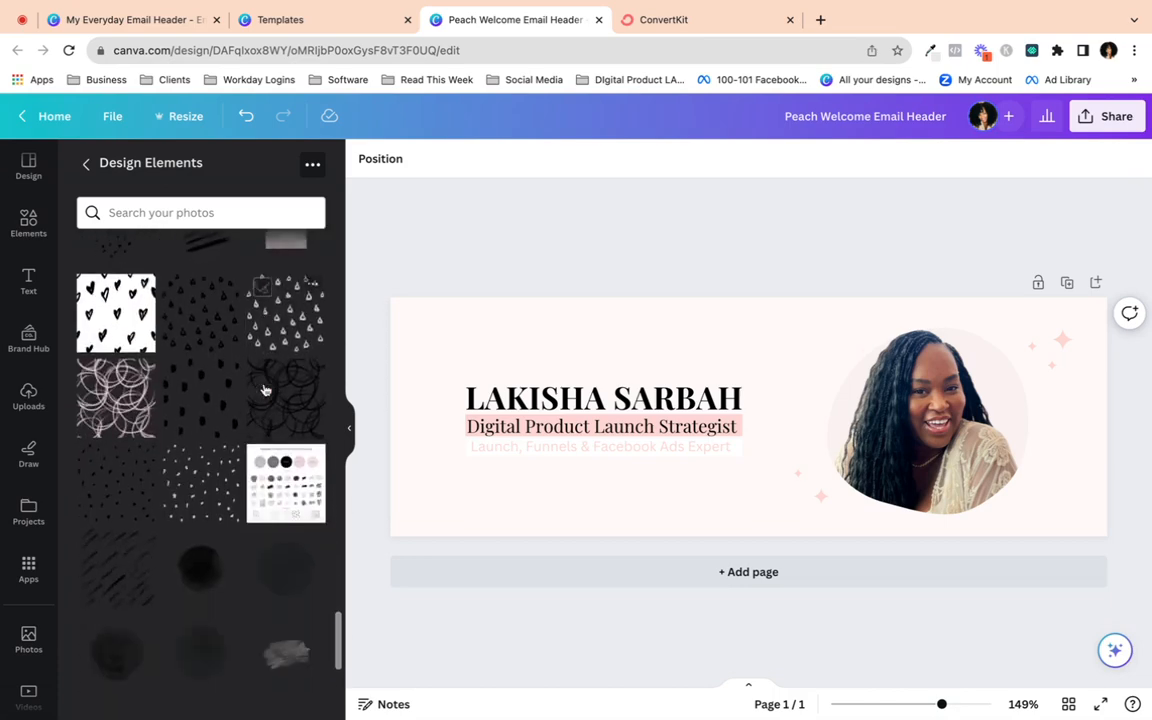
scroll(265, 390, "down", 2)
scroll(265, 390, "up", 8)
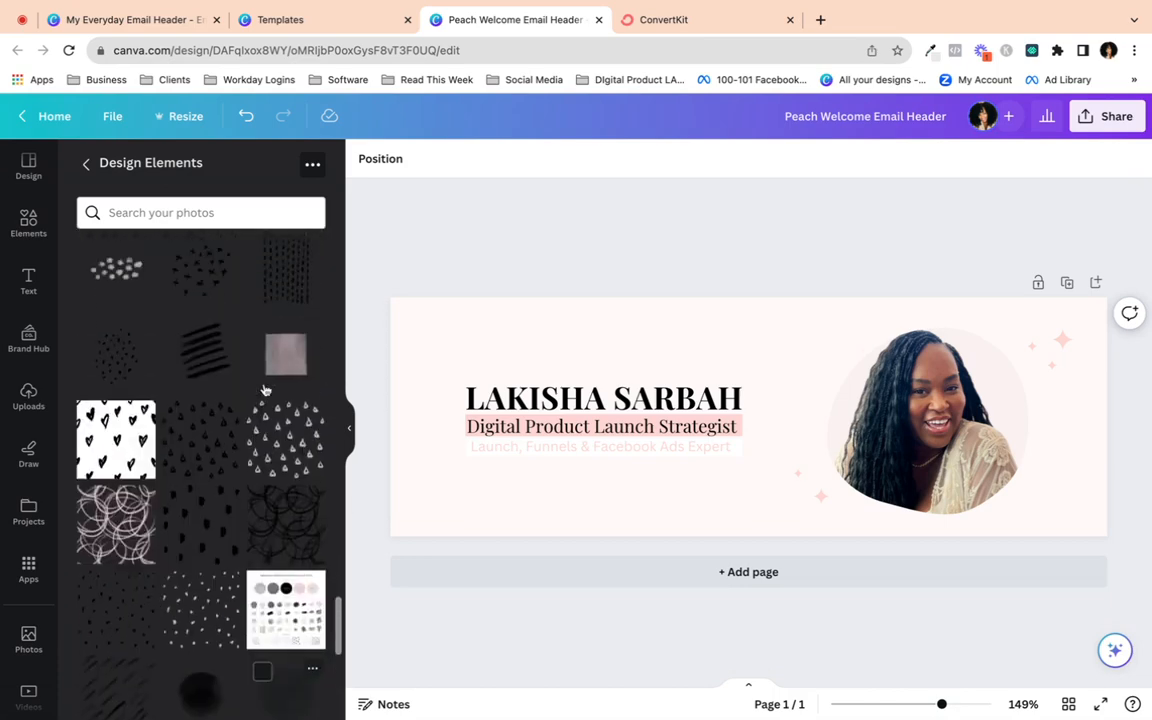
scroll(265, 390, "up", 8)
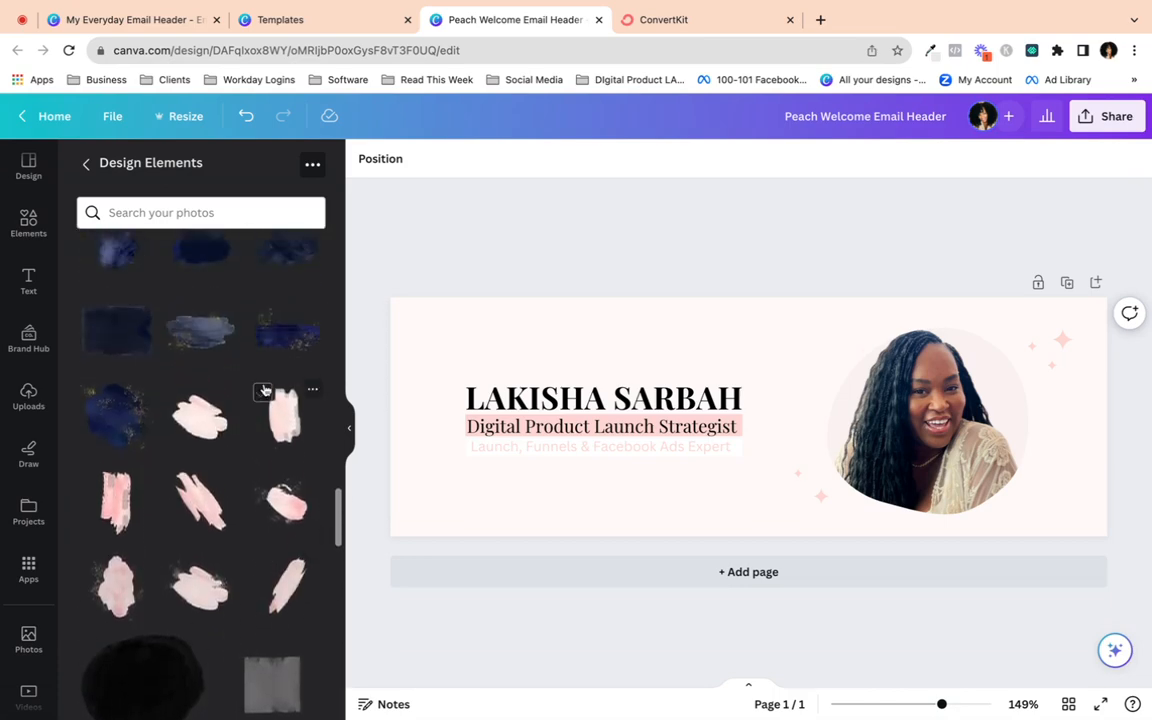
- Try and delete two pink brush strokes, then add the pink-gold watercolour stroke
left_click(283, 505)
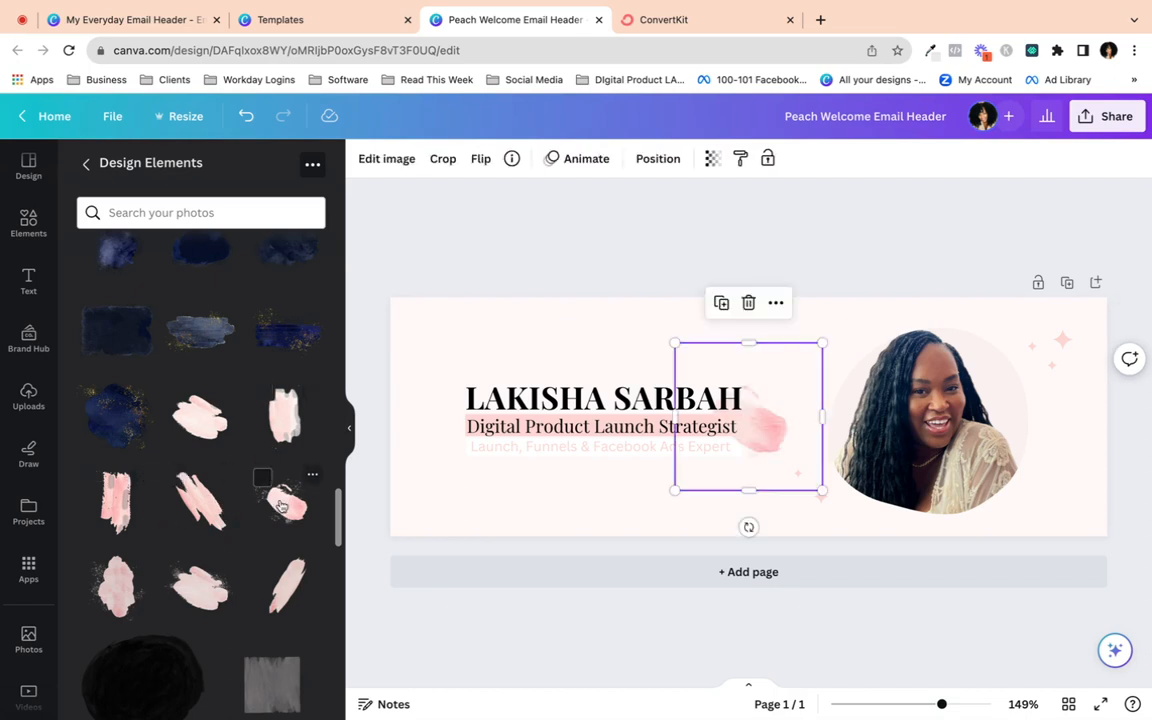
key("Delete")
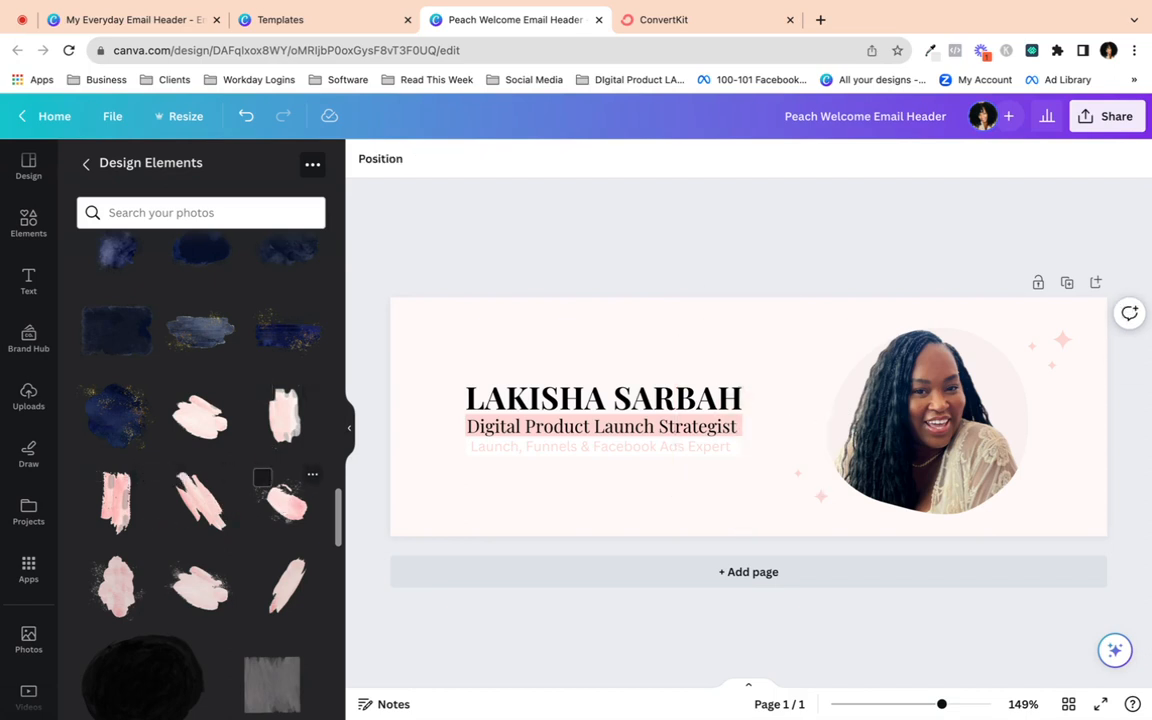
left_click(102, 606)
key("Delete")
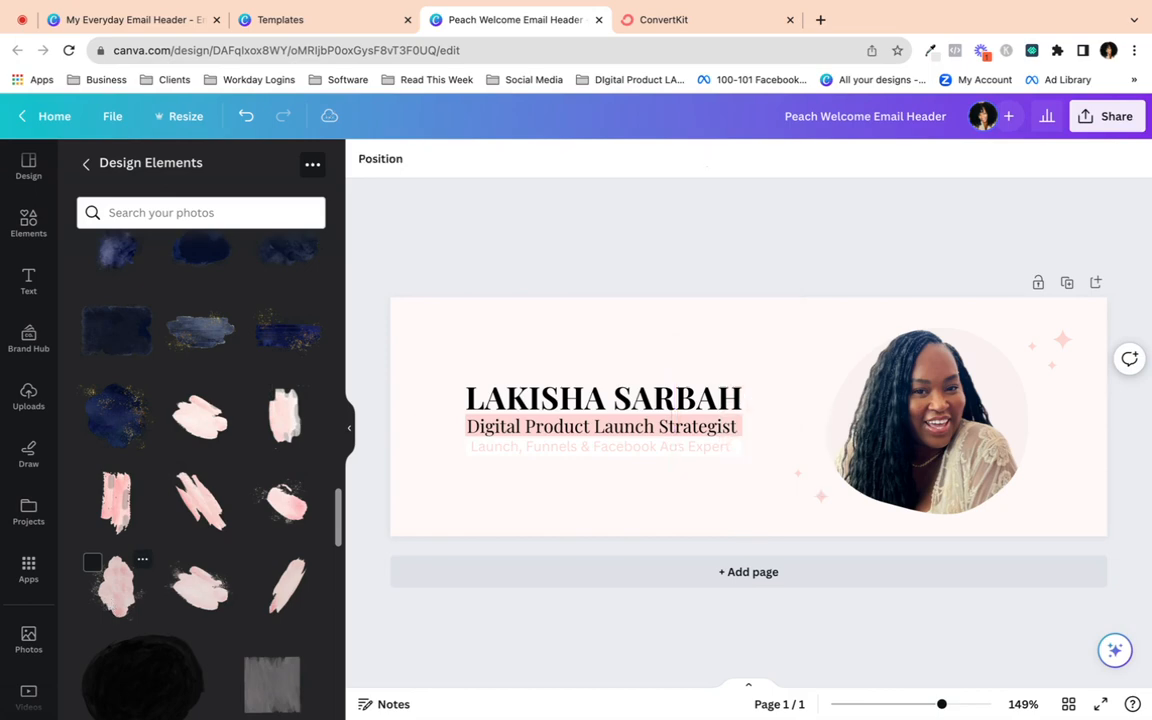
scroll(178, 440, "up", 10)
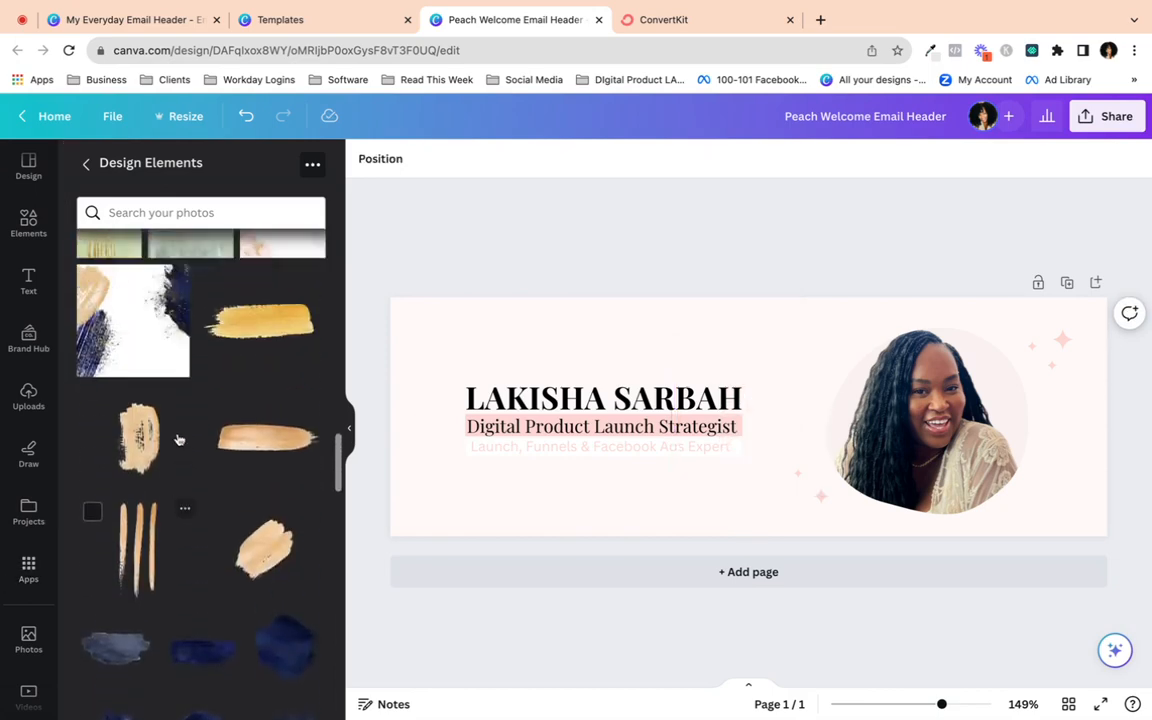
scroll(178, 440, "up", 10)
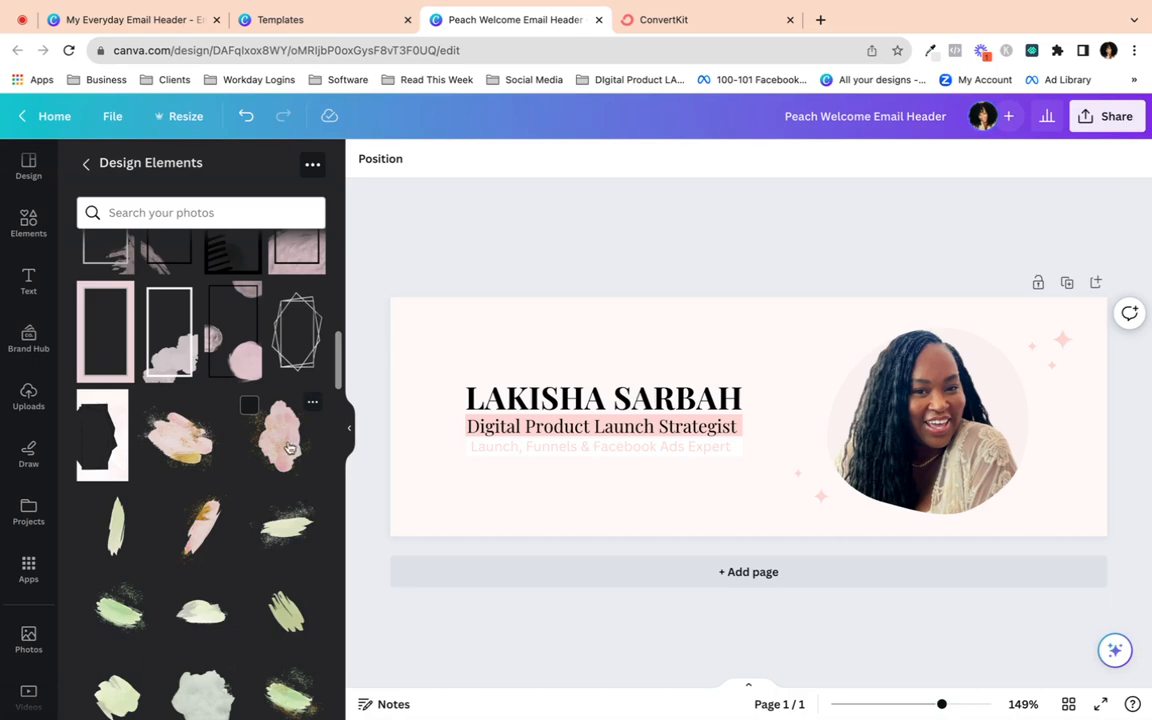
left_click(175, 447)
- Add another pink-gold watercolour splash and move it to the header's upper-left
left_click(281, 438)
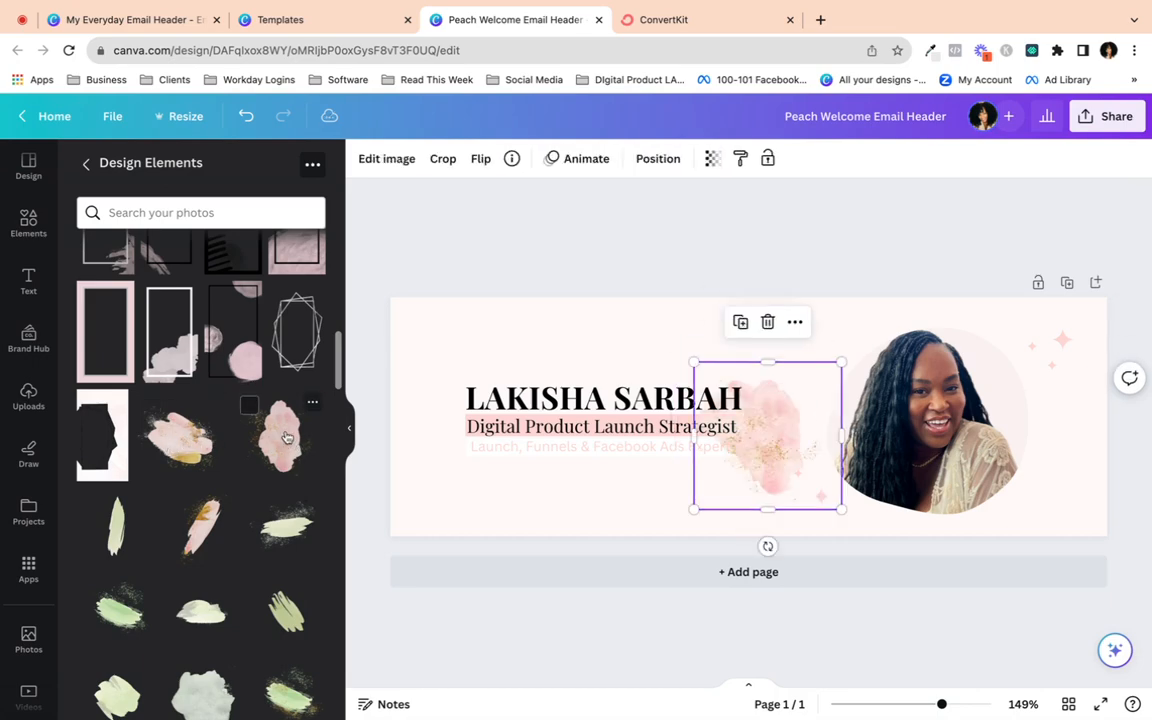
left_click(351, 428)
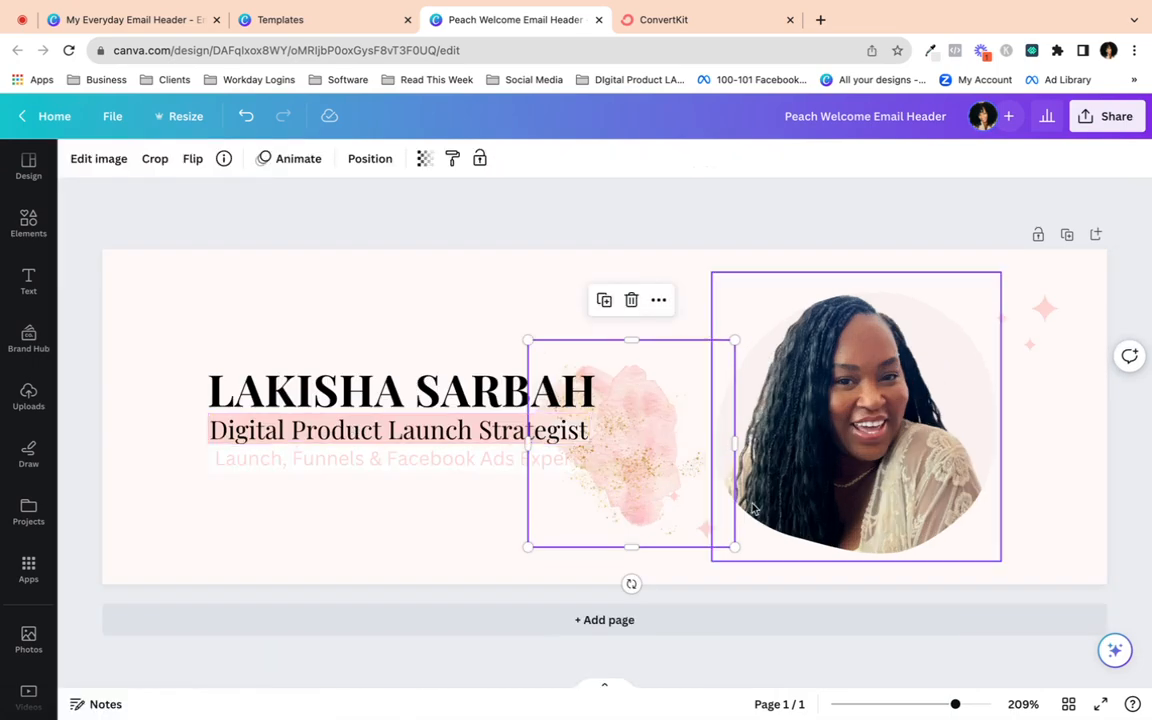
left_click_drag(653, 458, 193, 337)
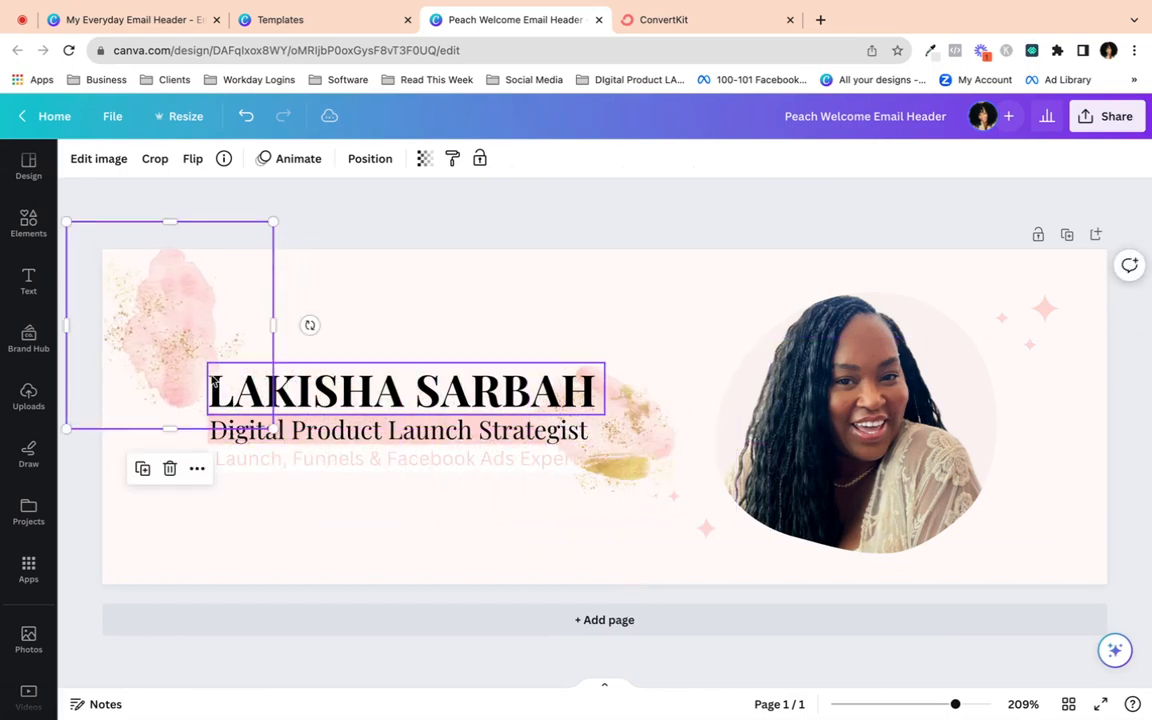
left_click_drag(310, 324, 167, 291)
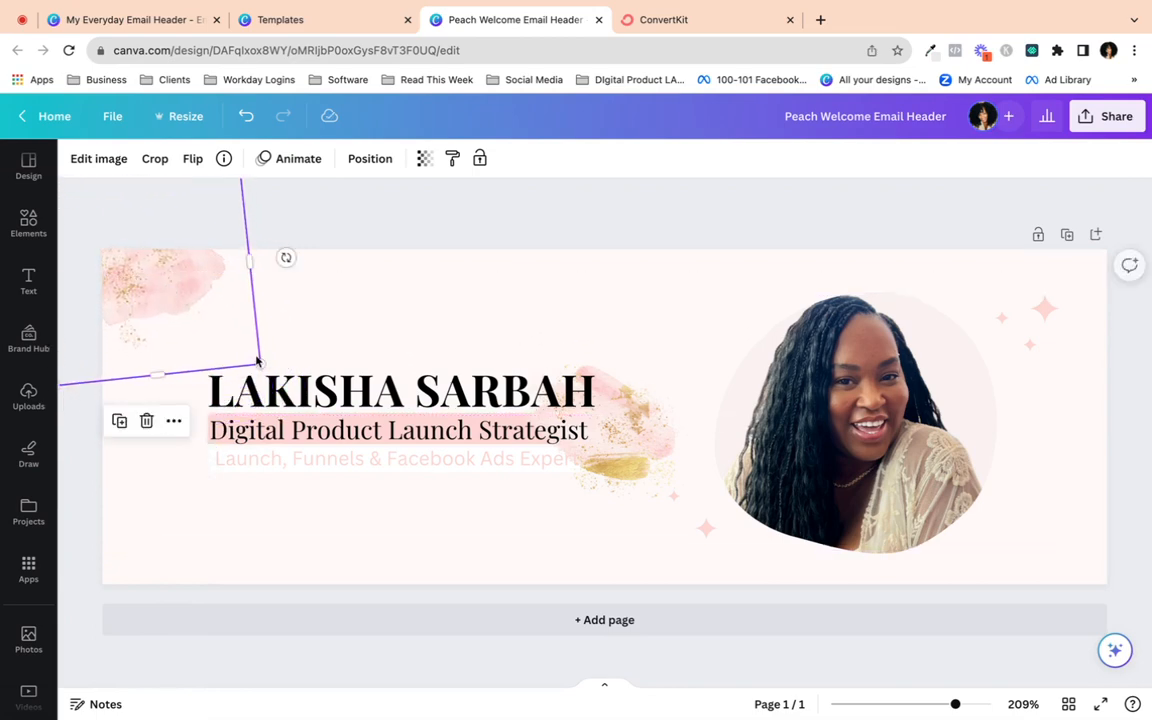
- Enlarge the splash and rotate it to about 70°, tucked into the top-left corner
left_click_drag(257, 362, 300, 391)
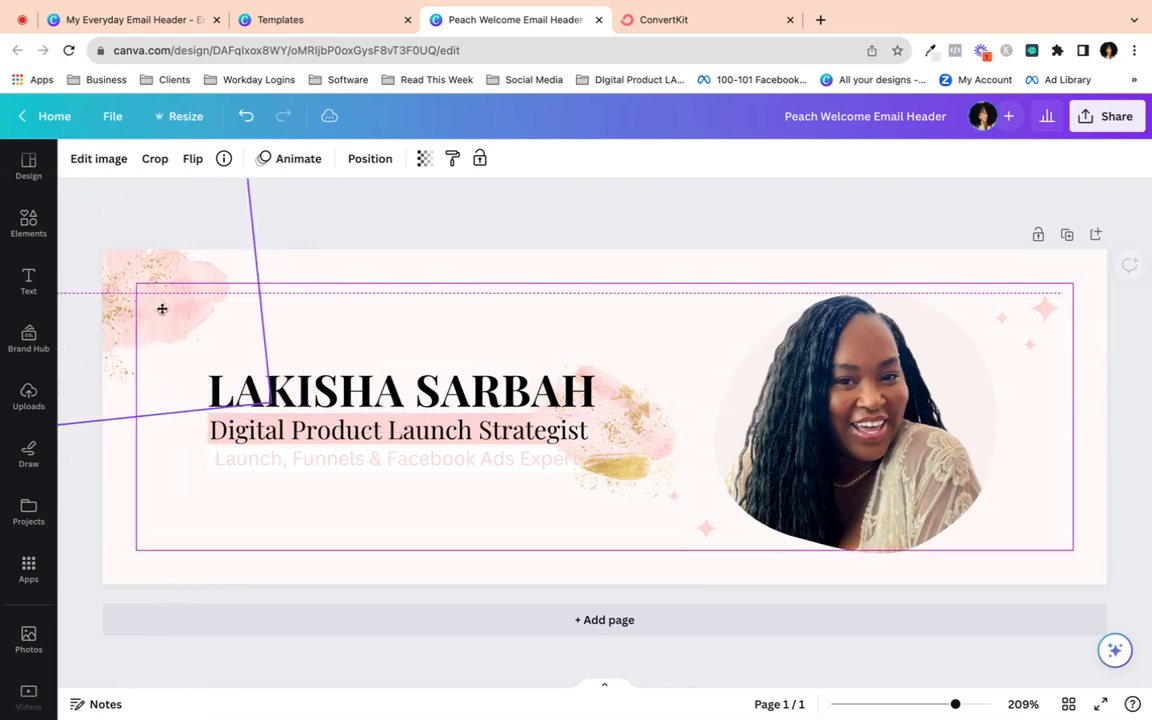
left_click_drag(296, 275, 265, 212)
left_click_drag(209, 262, 181, 282)
left_click_drag(297, 330, 321, 336)
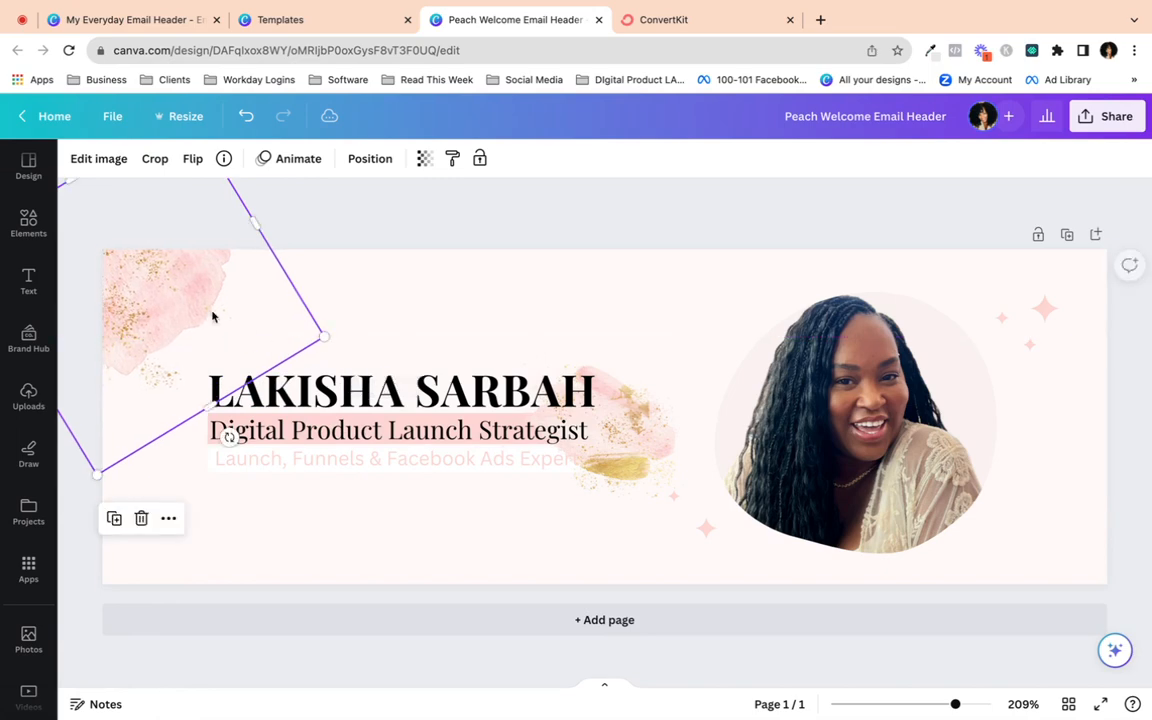
left_click_drag(212, 317, 180, 293)
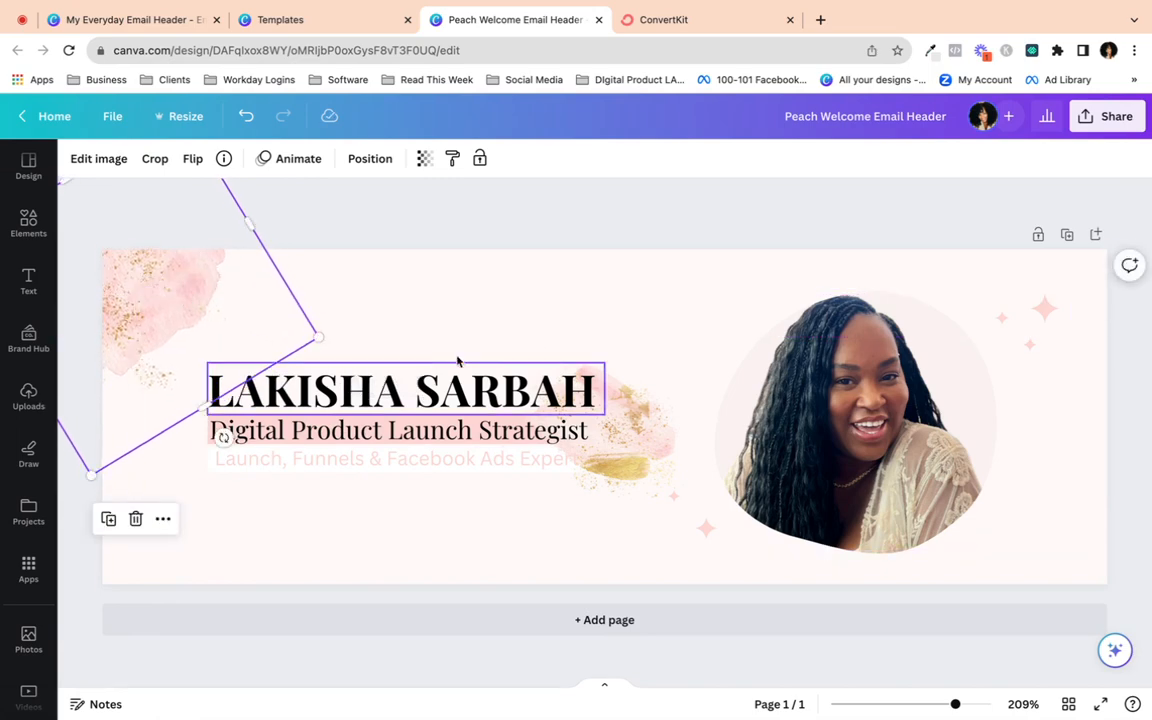
left_click(419, 309)
left_click(179, 301)
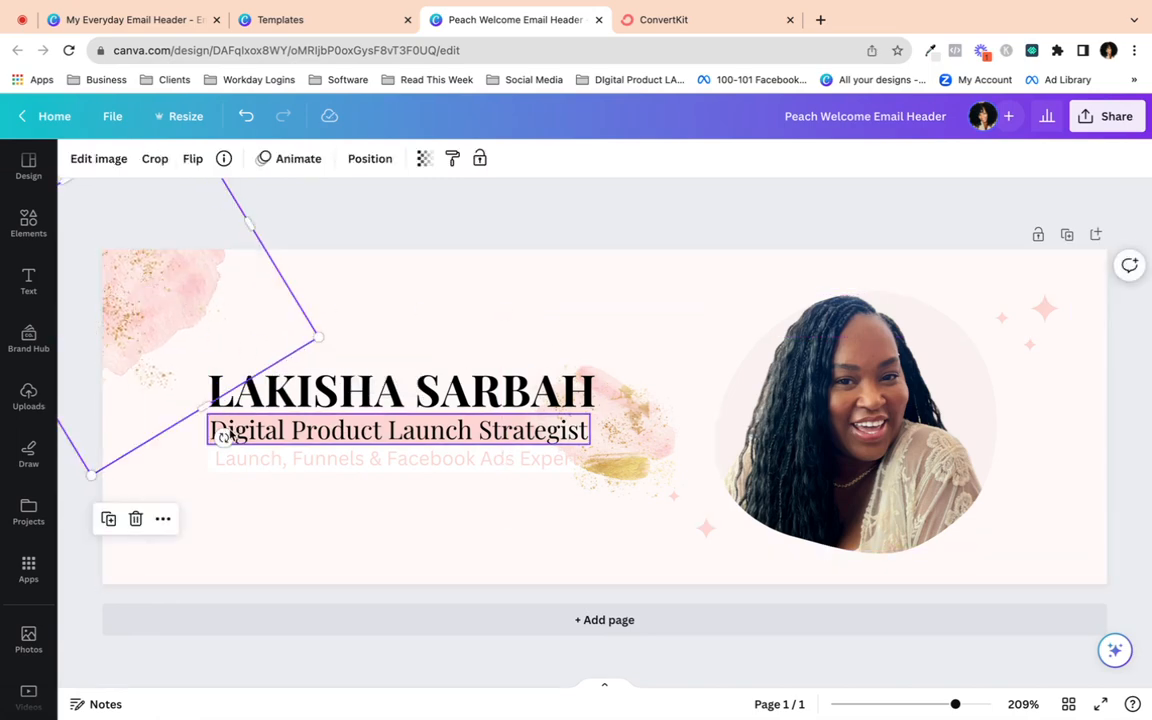
left_click_drag(226, 437, 195, 452)
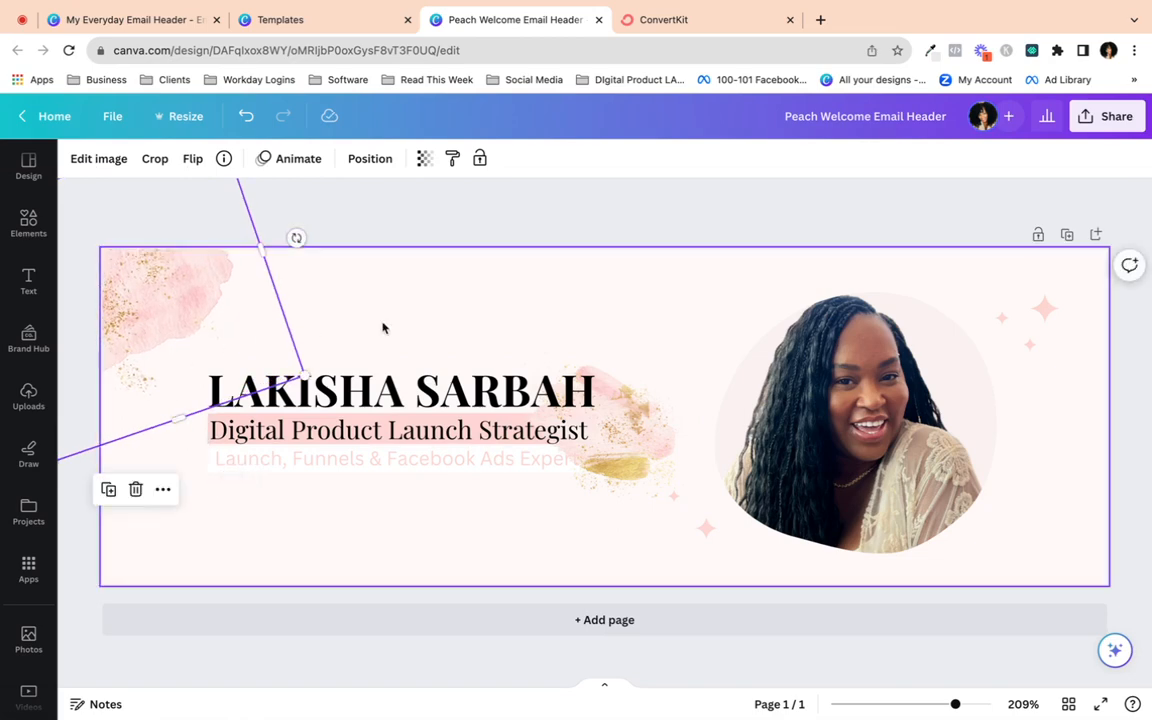
left_click(620, 437)
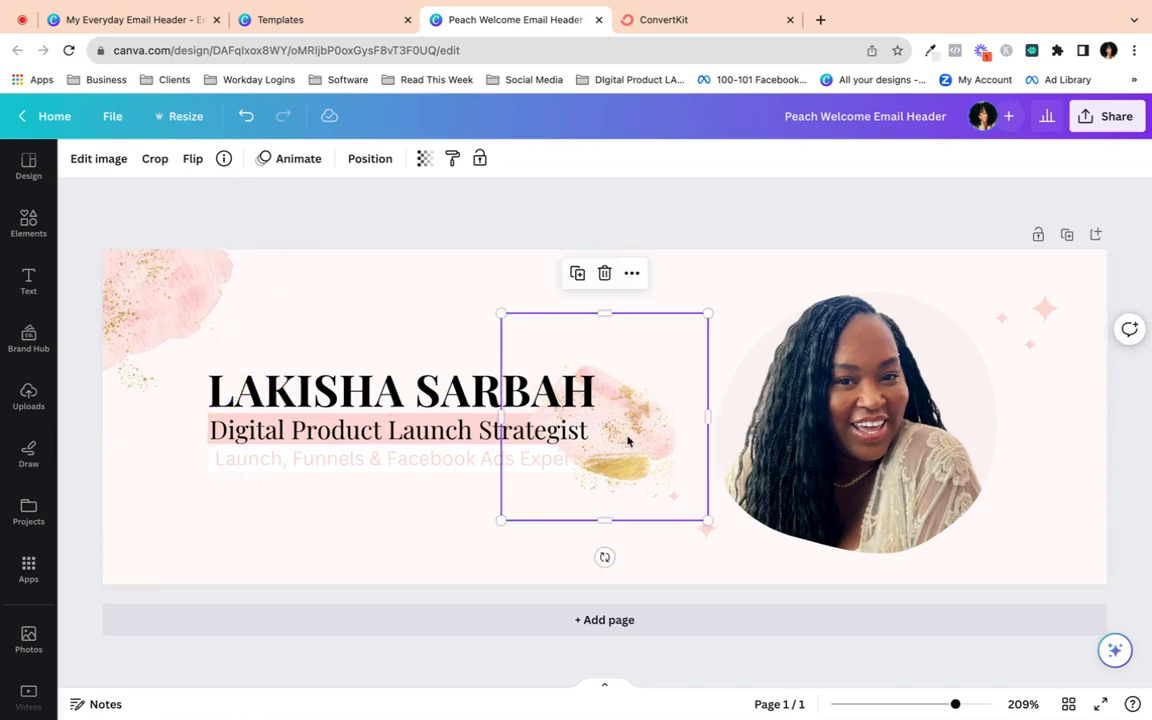
- Move the subtitle-side splash to the lower-right corner, turning and enlarging it
left_click_drag(628, 440, 1073, 507)
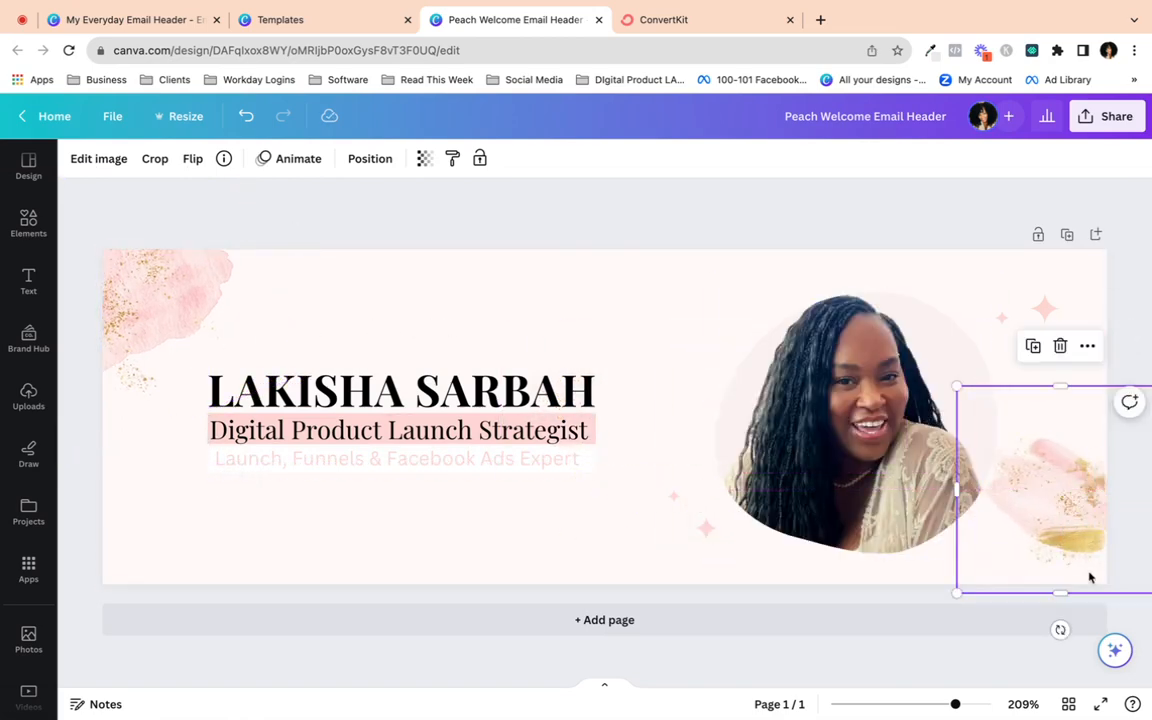
left_click_drag(1056, 642, 1090, 558)
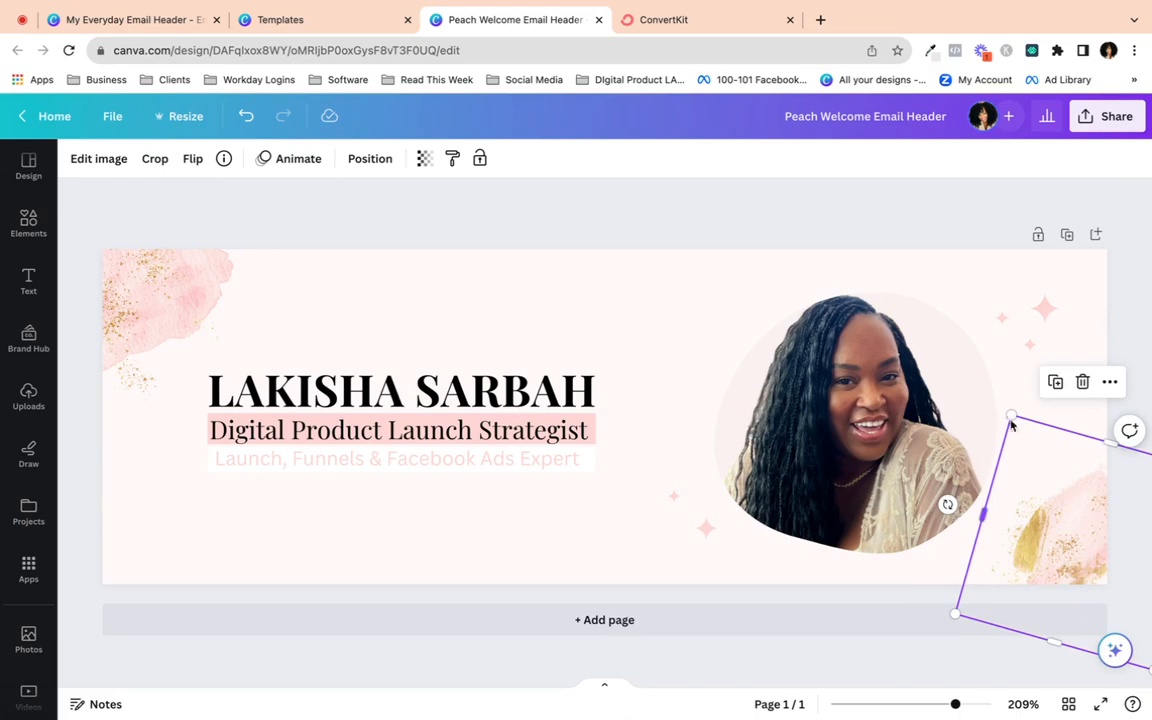
left_click_drag(1012, 425, 952, 320)
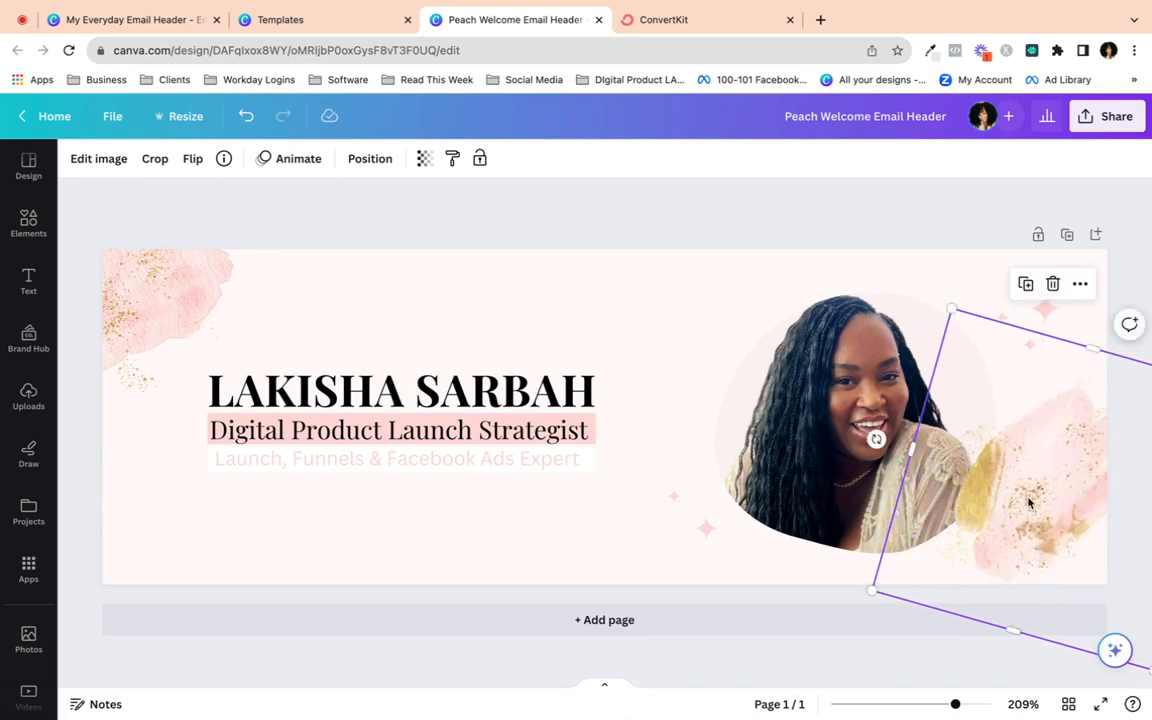
left_click_drag(1030, 503, 1005, 497)
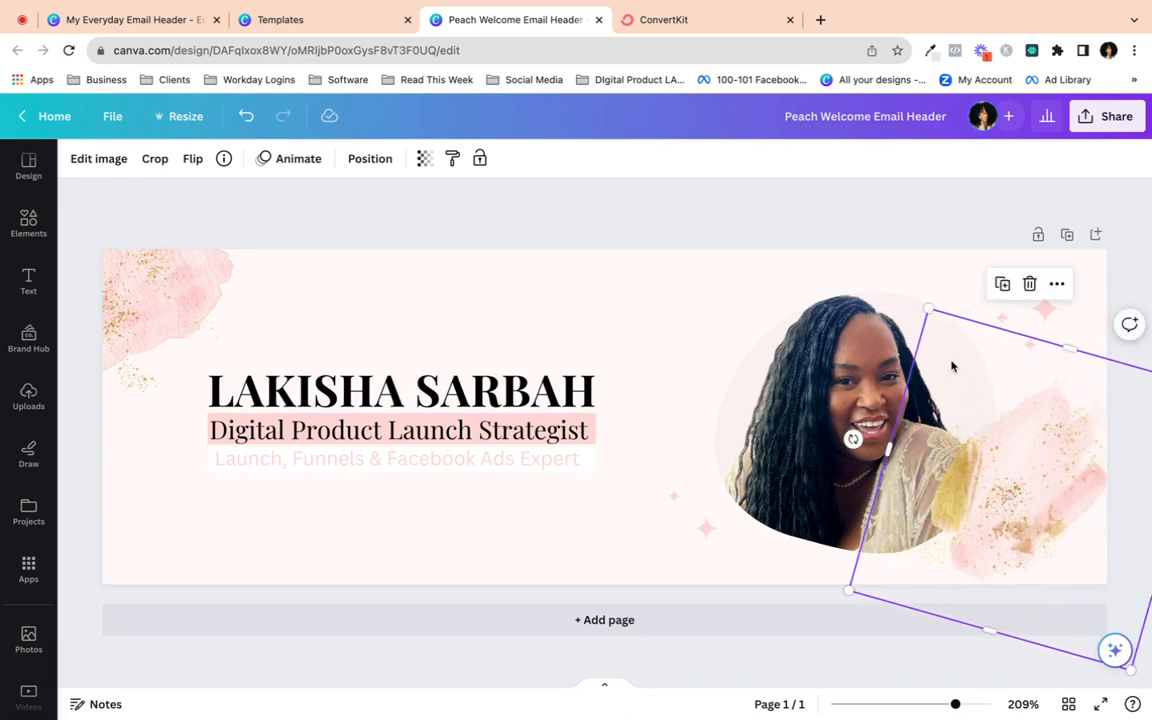
left_click_drag(928, 309, 902, 264)
left_click_drag(1024, 457, 1078, 532)
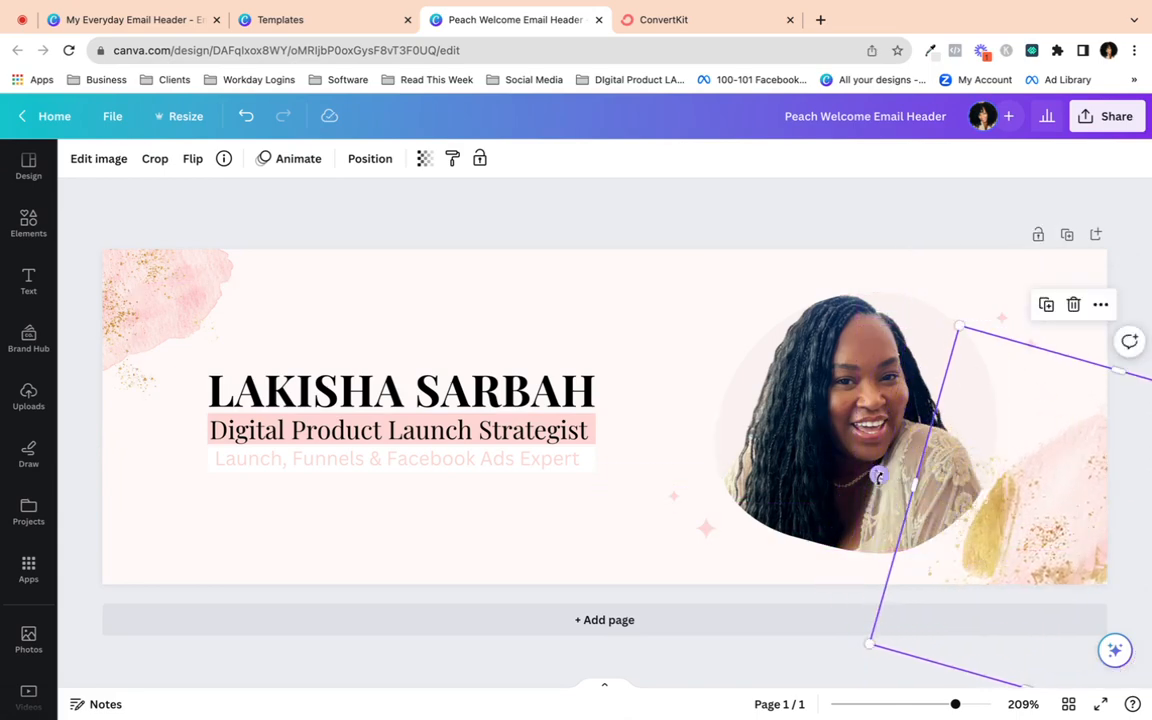
- Enlarge the splash to about 244 px and rotate it to roughly -87° beside the portrait
left_click_drag(878, 474, 870, 540)
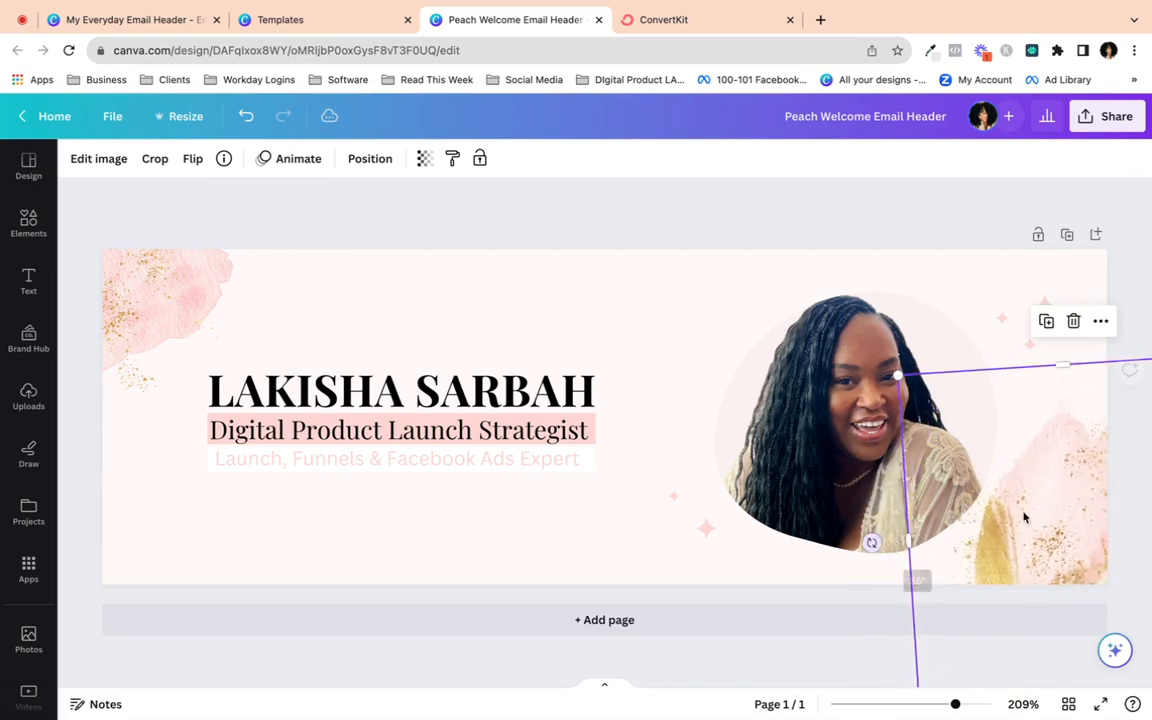
left_click_drag(1086, 479, 1113, 471)
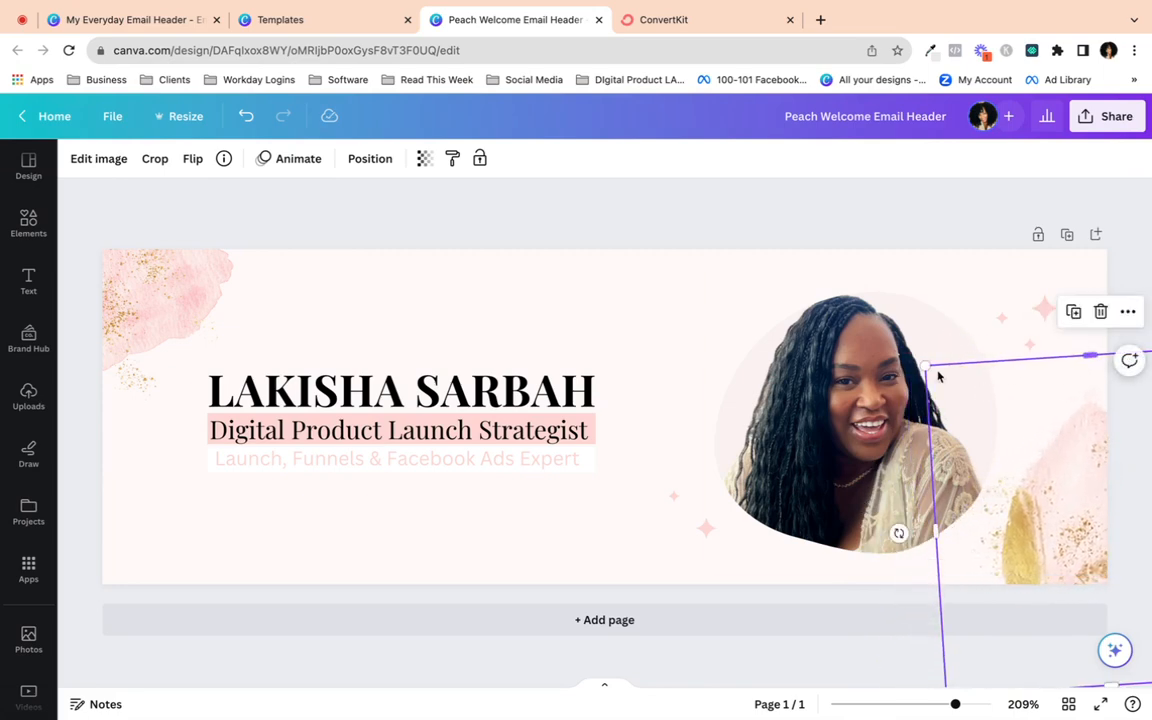
left_click_drag(938, 376, 856, 286)
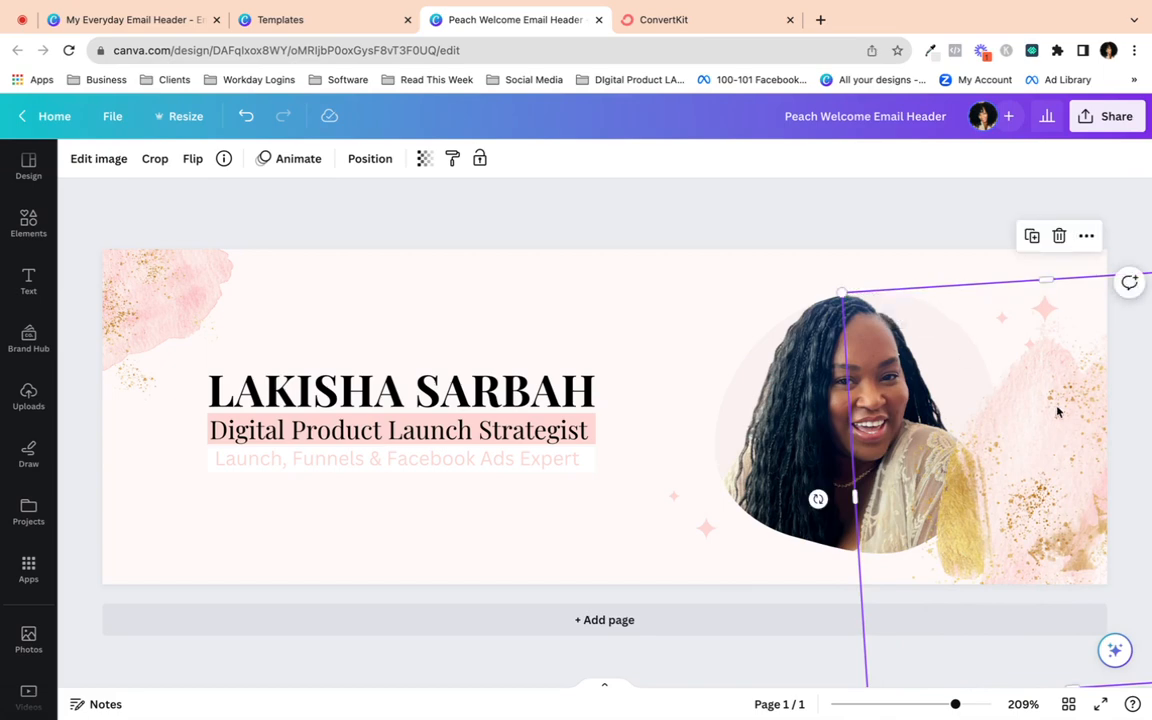
left_click_drag(1054, 406, 1075, 448)
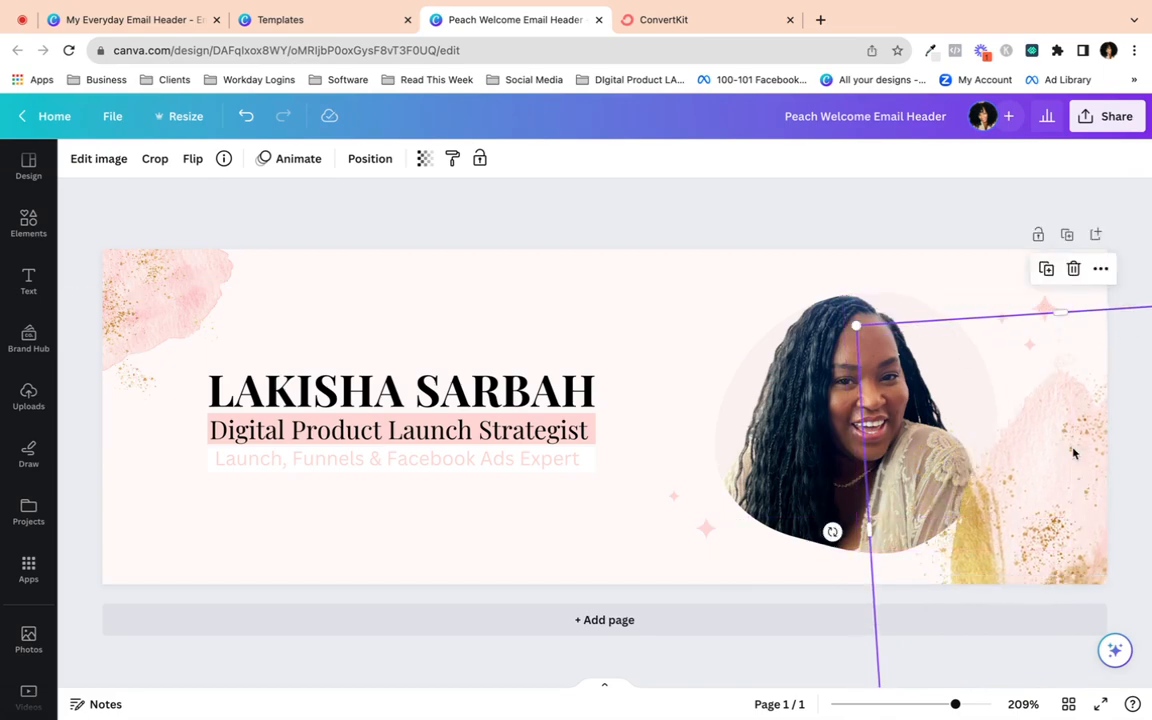
left_click_drag(832, 531, 1145, 522)
left_click_drag(1049, 502, 1021, 501)
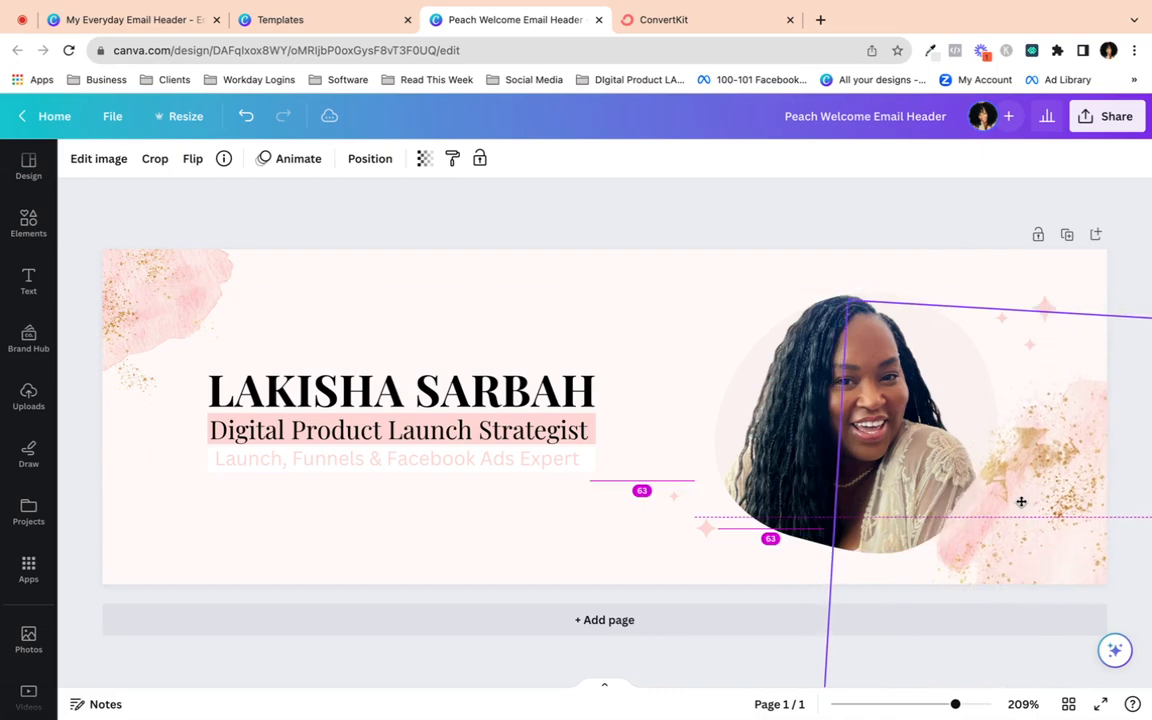
- Send the lower-right splash to the back, then rotate and enlarge it into the corner
left_click(370, 158)
left_click(221, 240)
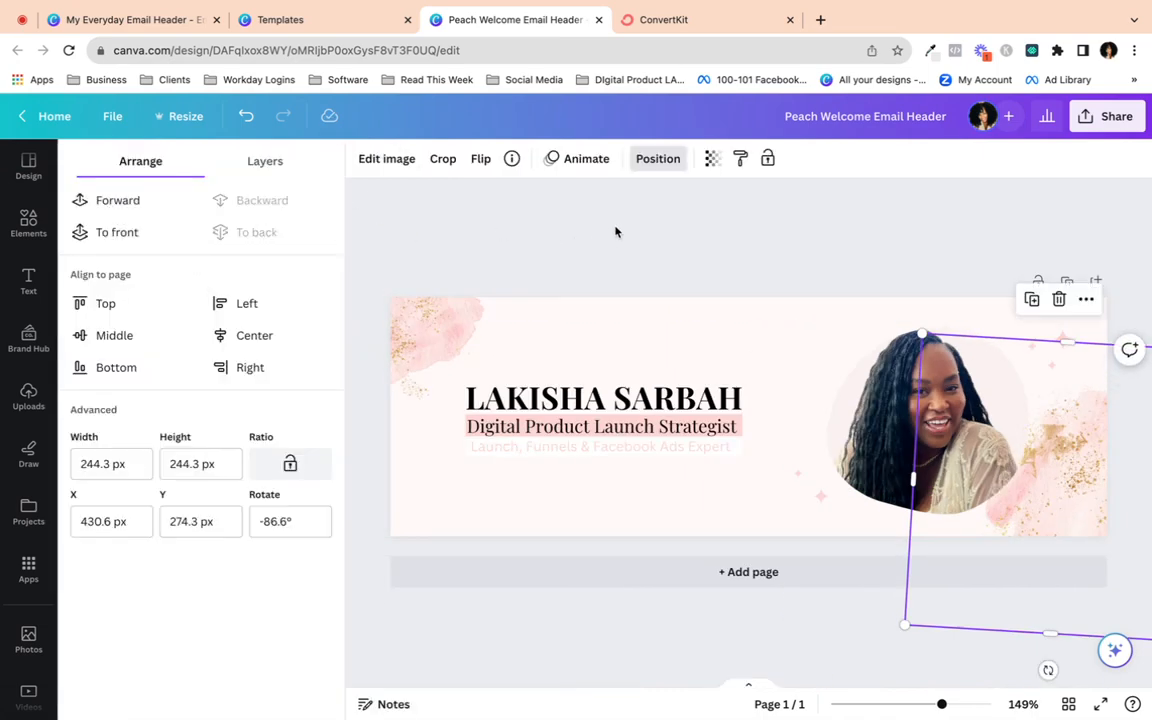
left_click(617, 233)
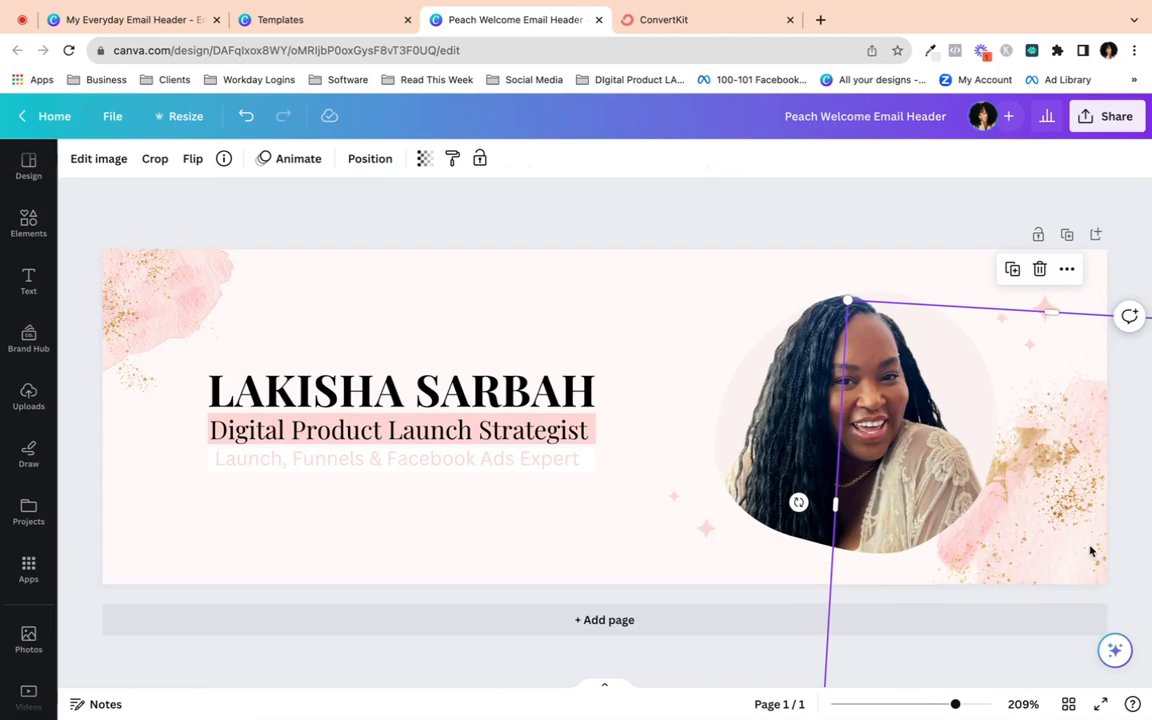
left_click_drag(795, 501, 1117, 535)
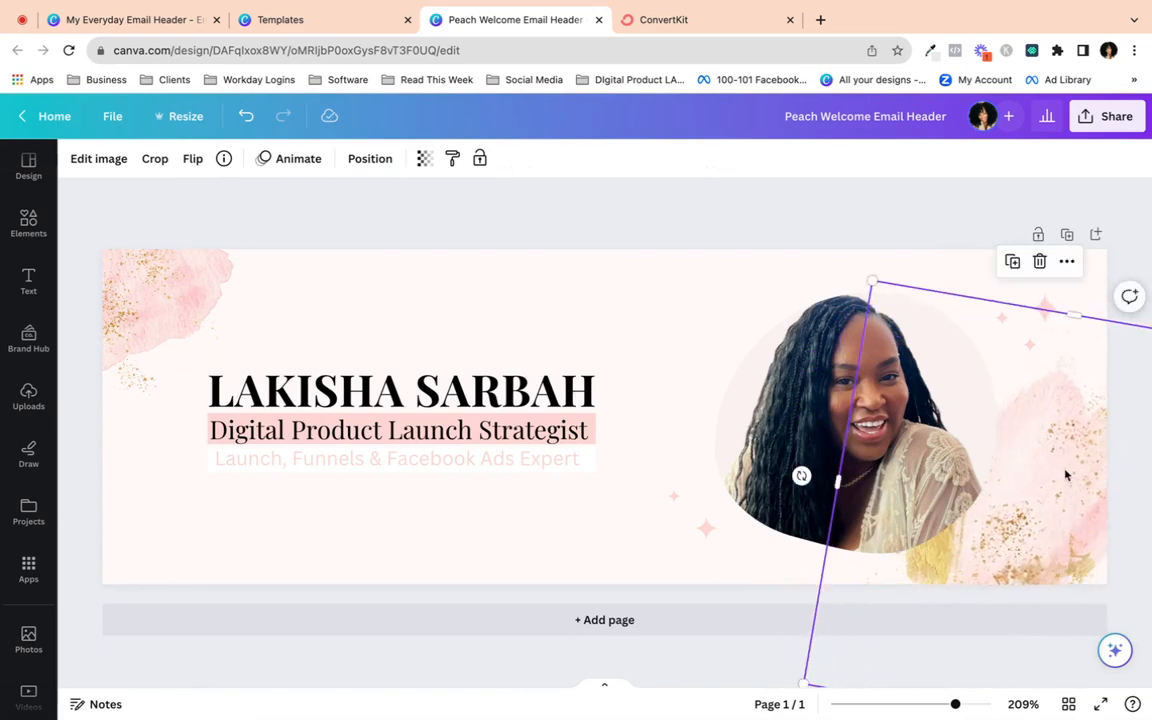
left_click_drag(872, 282, 828, 218)
left_click_drag(1080, 483, 1120, 537)
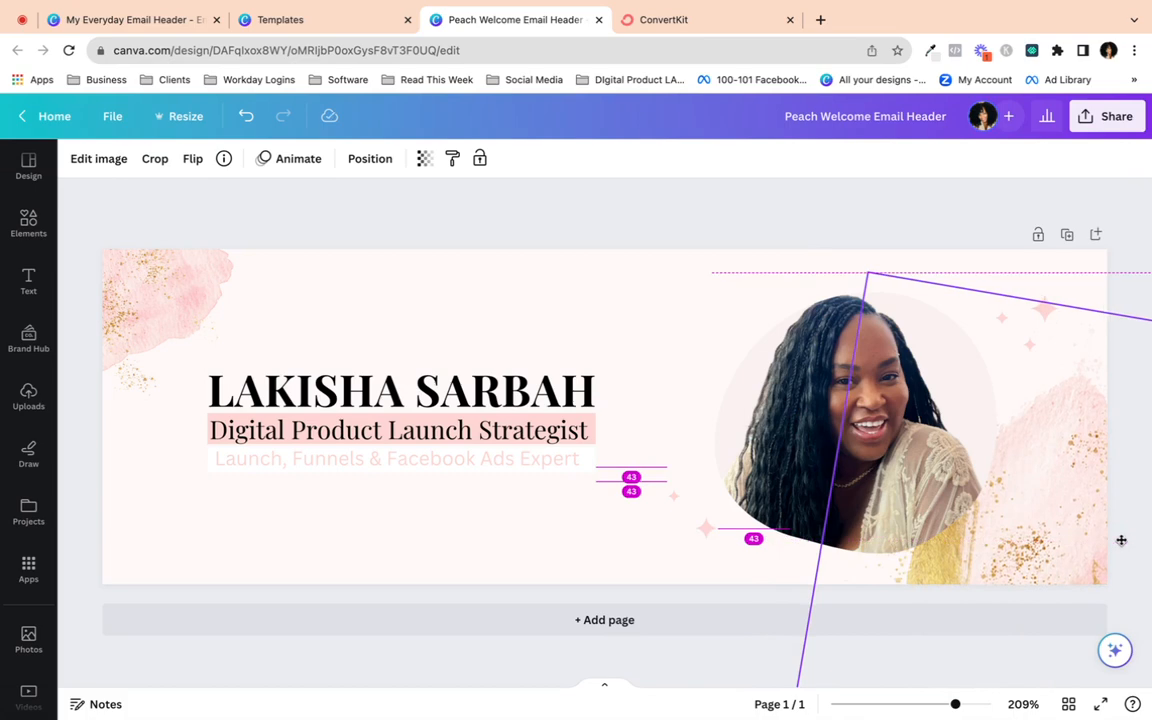
left_click(686, 221)
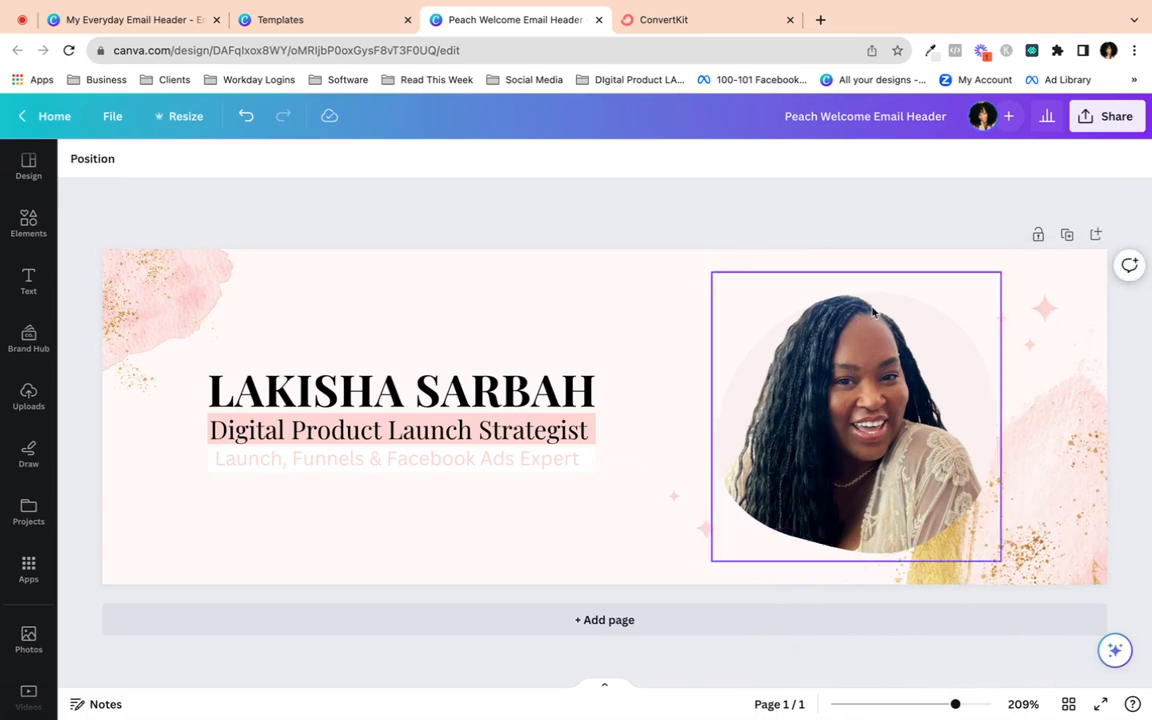
- Rotate and enlarge the blob-framed photo so it sits better on the right
left_click(1049, 489)
left_click_drag(792, 495, 969, 612)
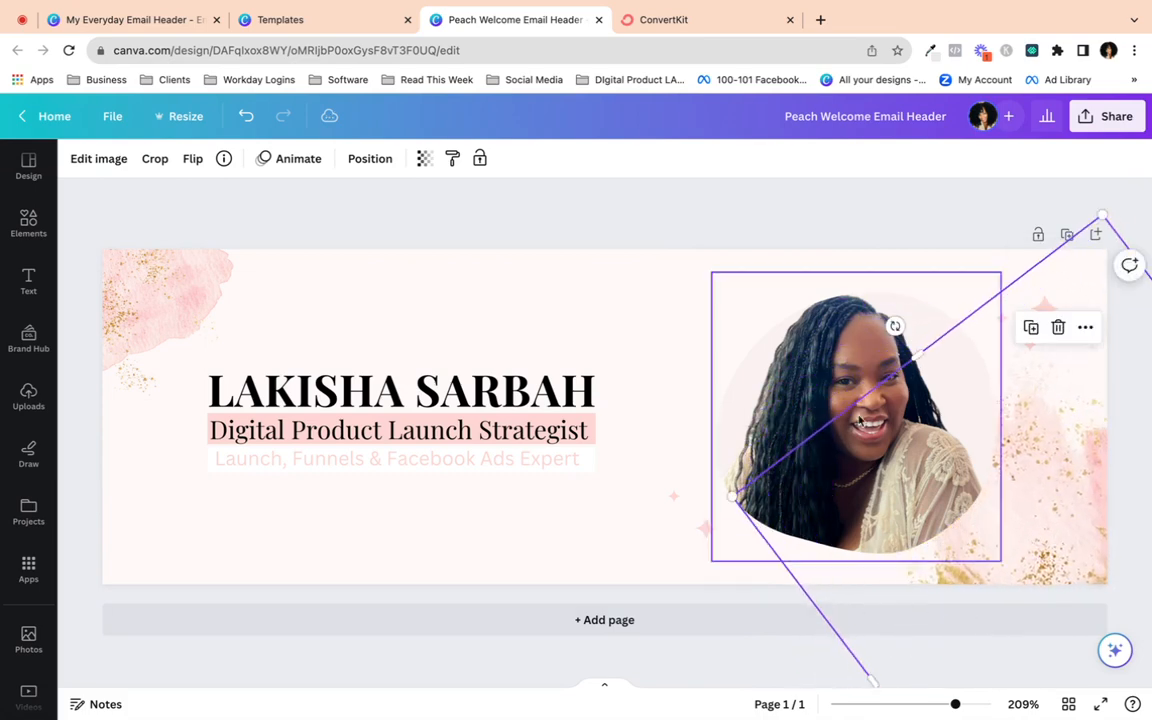
left_click_drag(732, 495, 680, 473)
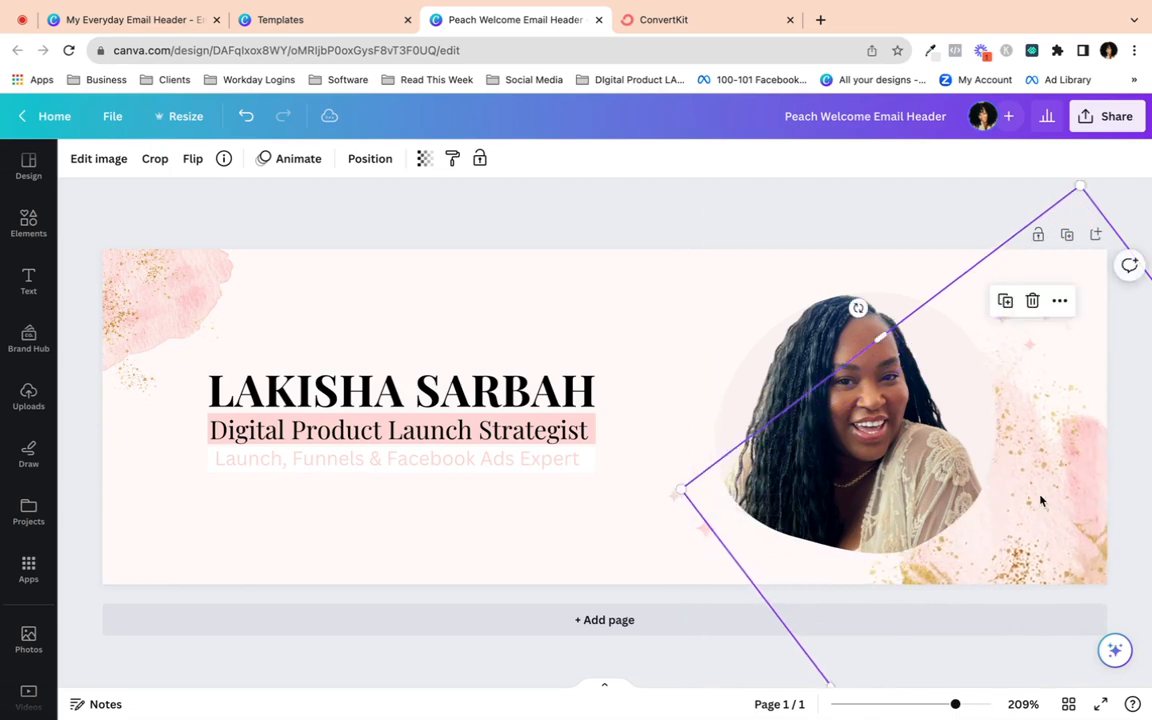
left_click_drag(1053, 495, 1027, 491)
left_click(580, 200)
left_click_drag(862, 310, 1120, 468)
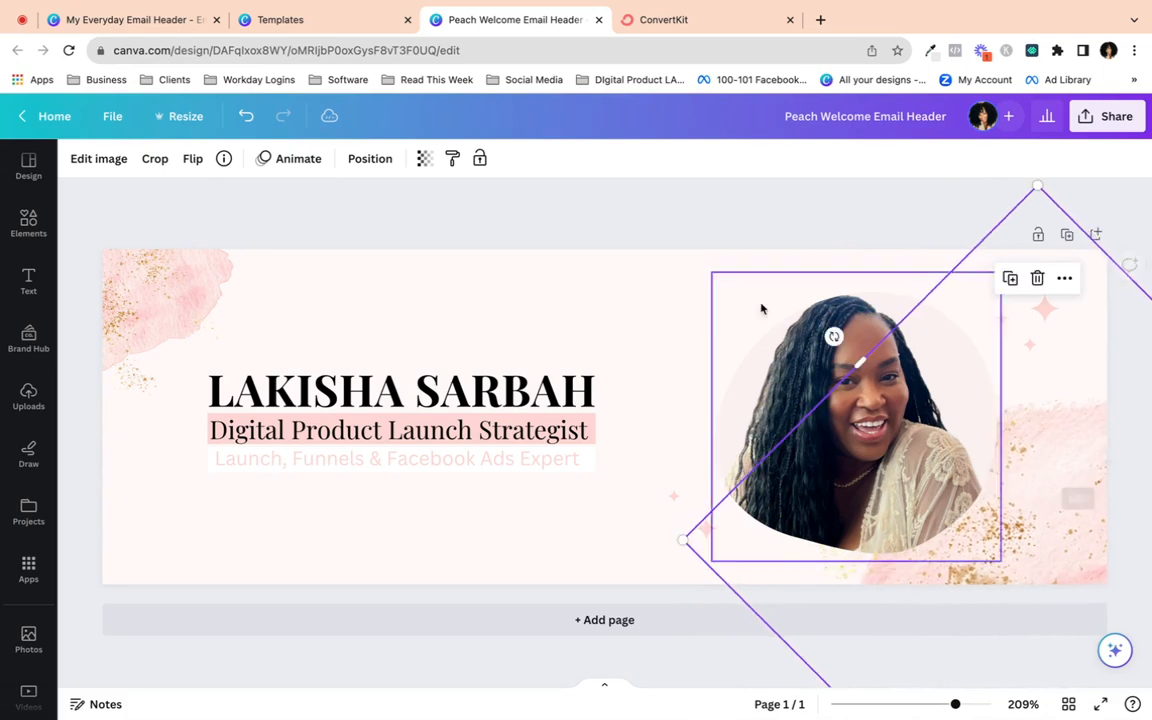
left_click(661, 211)
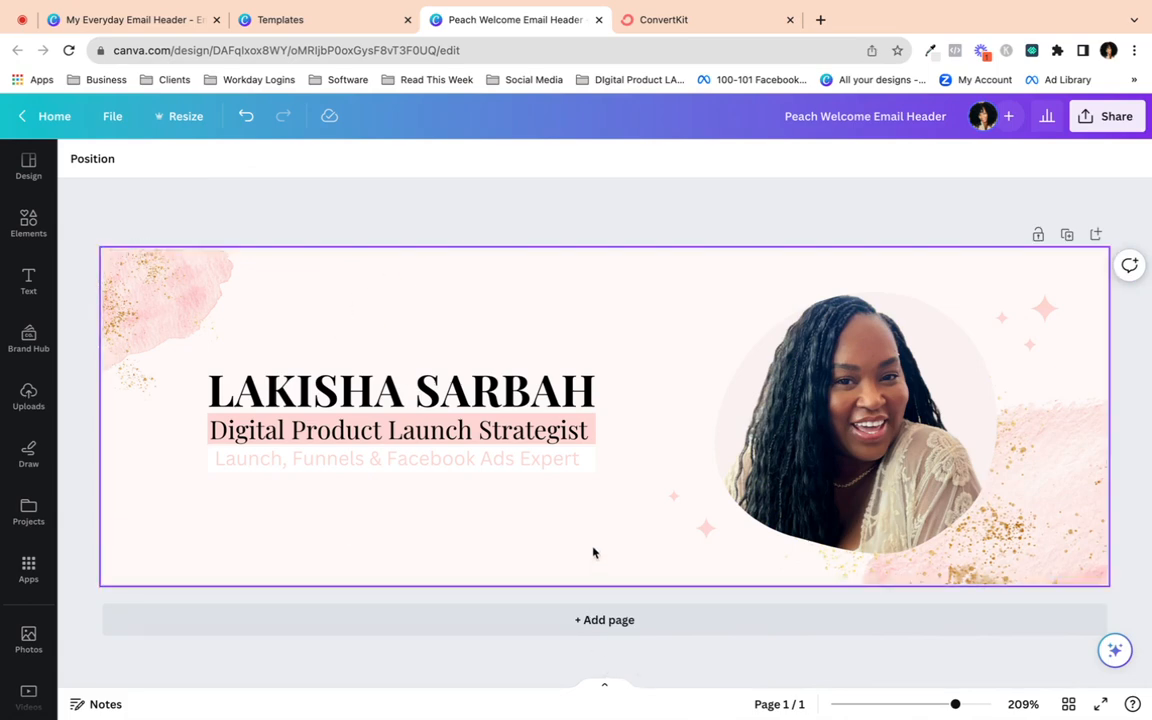
- Preview the header, then shift the name, tagline and subtitle block right together
left_click(1100, 704)
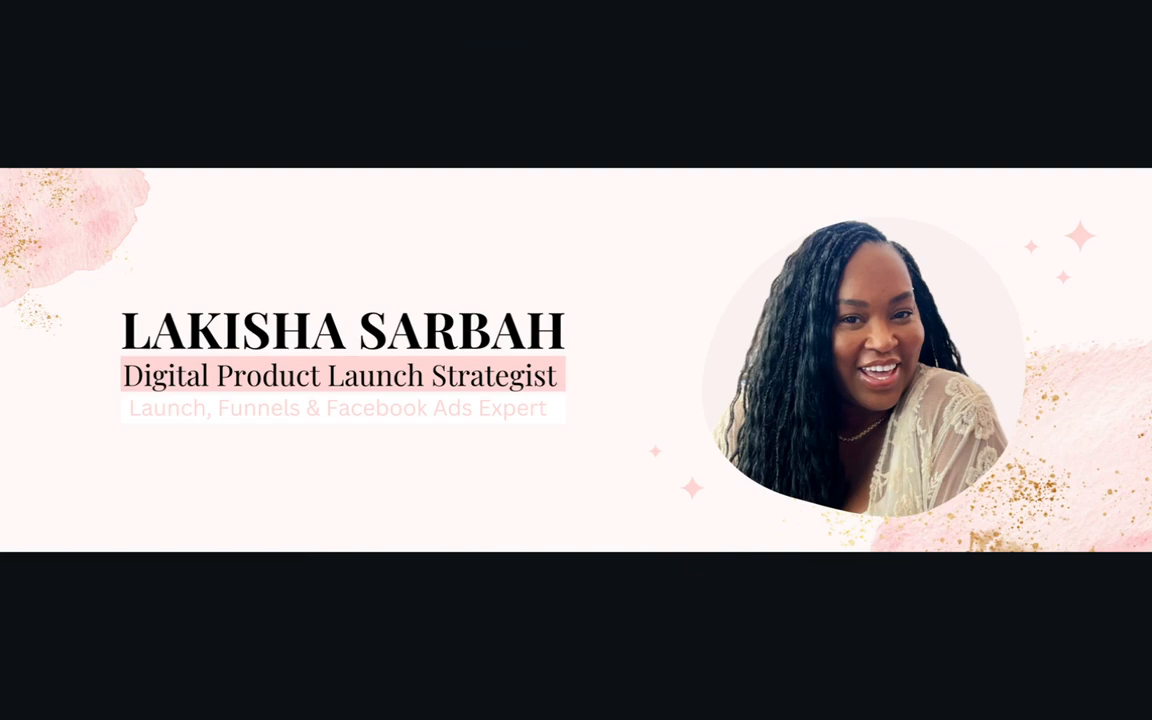
key("Escape")
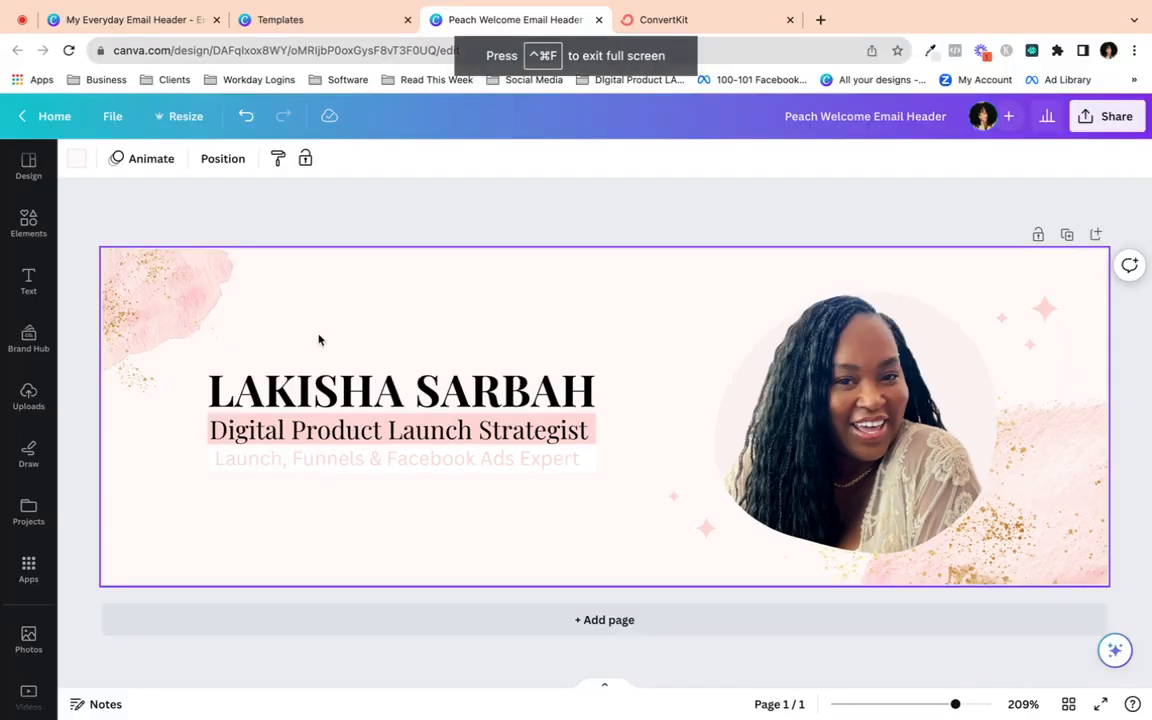
left_click_drag(319, 337, 464, 464)
left_click(508, 544)
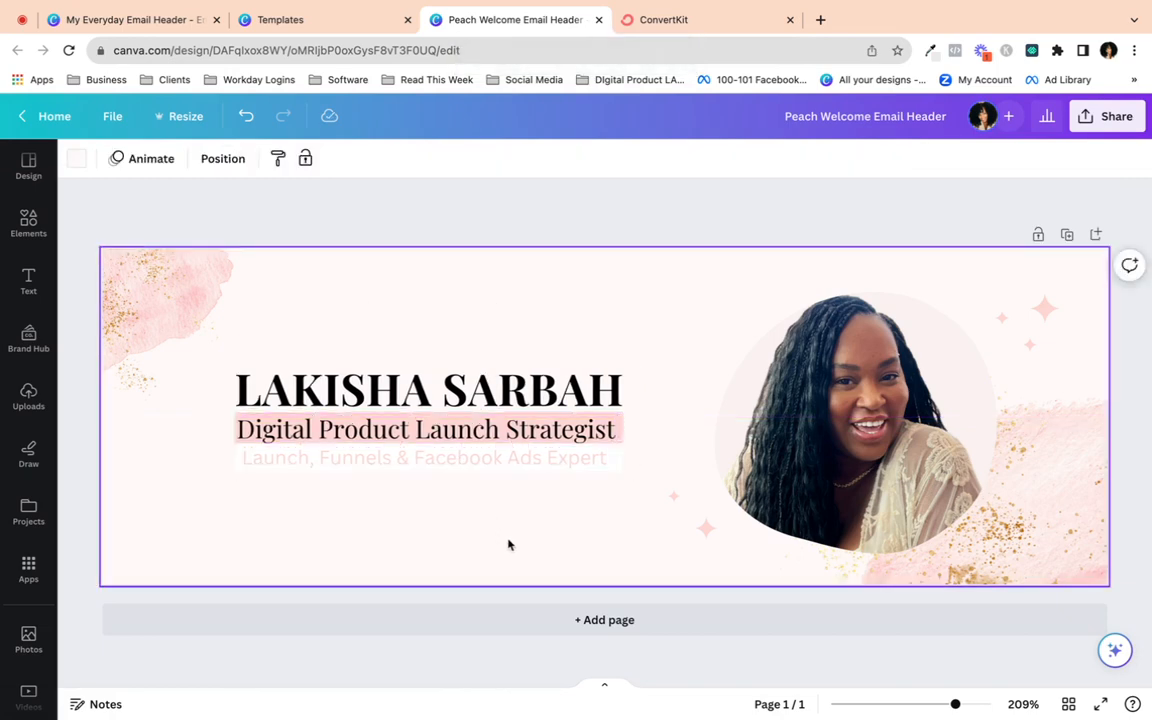
- Preview again and compare the tagline and subtitle line positions
left_click(1100, 704)
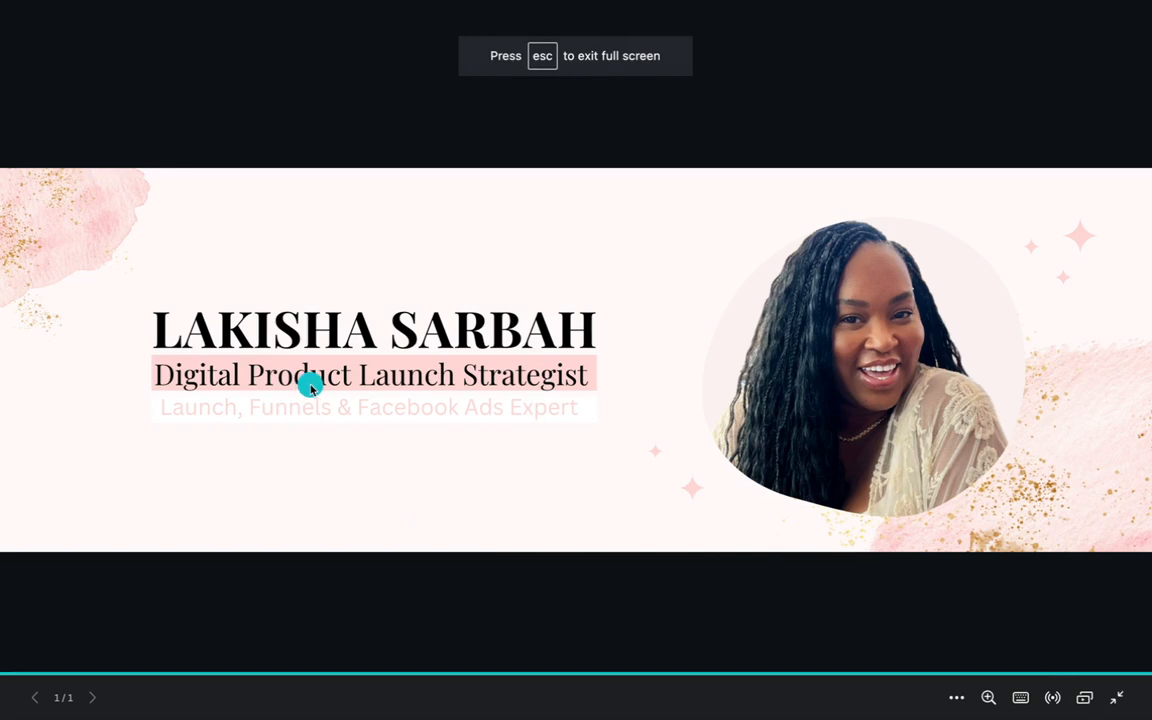
key("Escape")
left_click(390, 432)
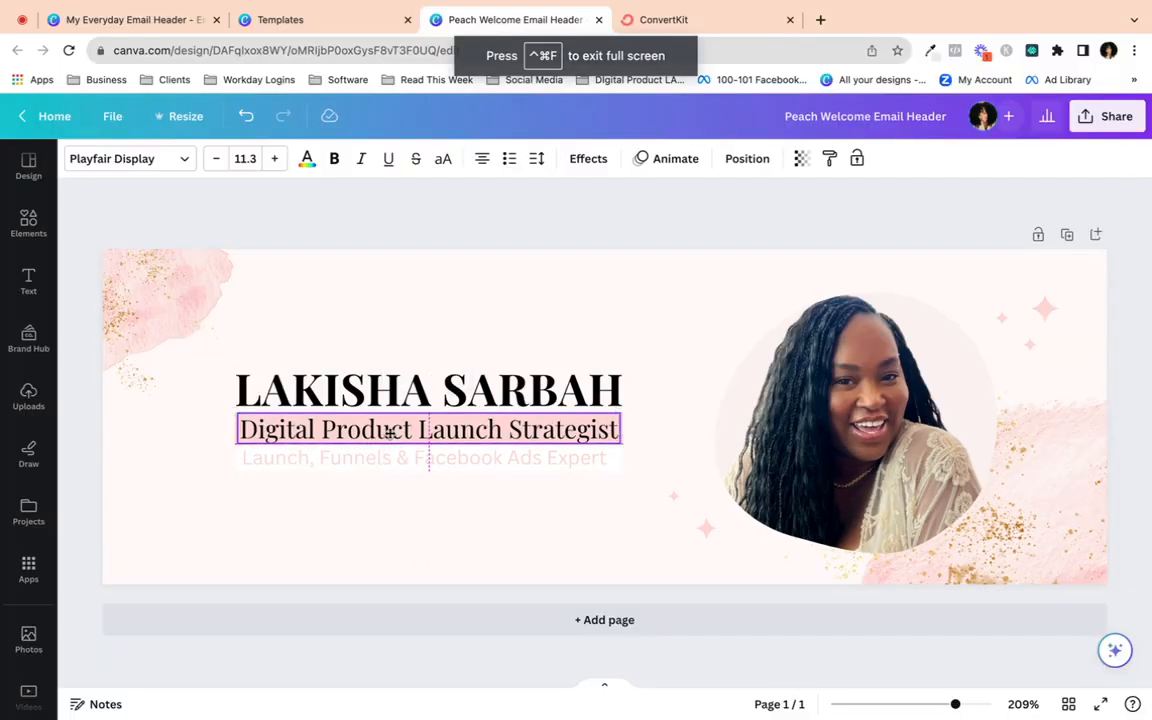
left_click(377, 462)
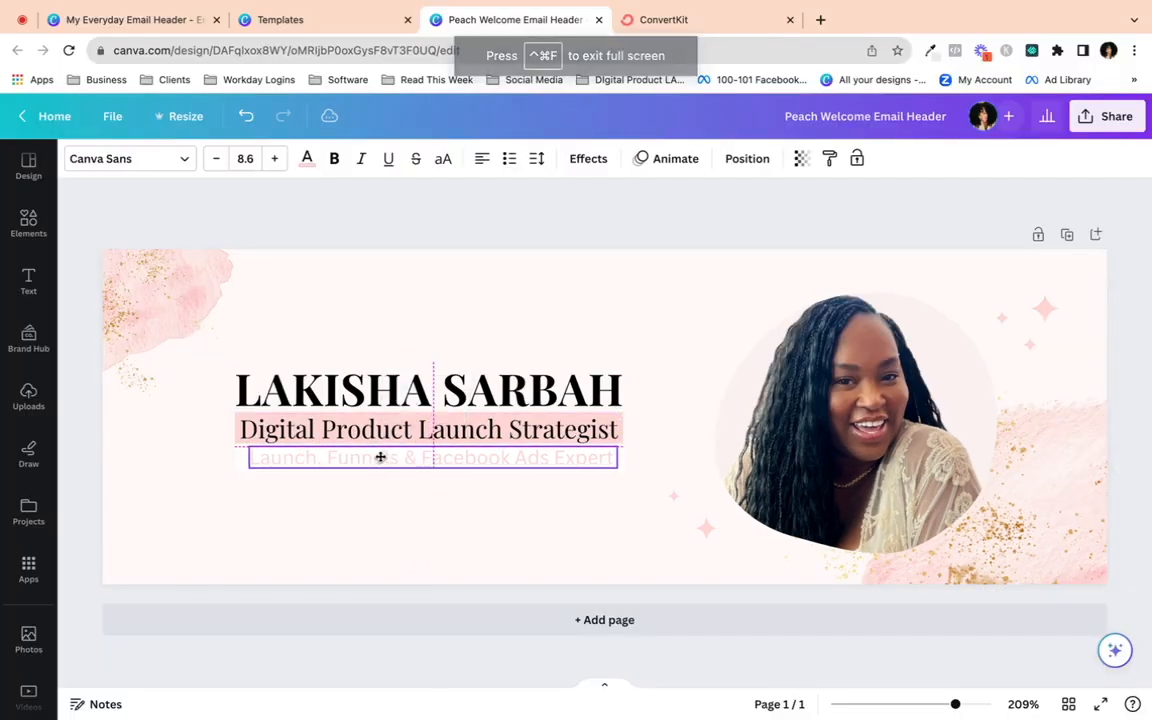
left_click(380, 534)
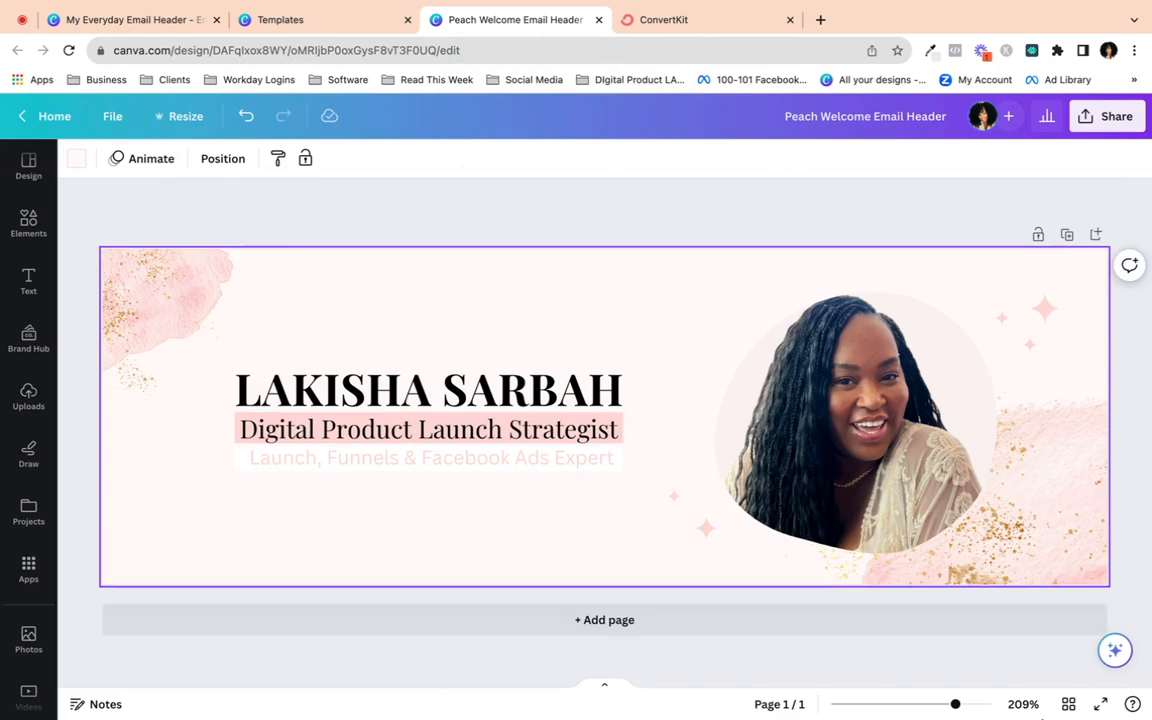
left_click(1101, 704)
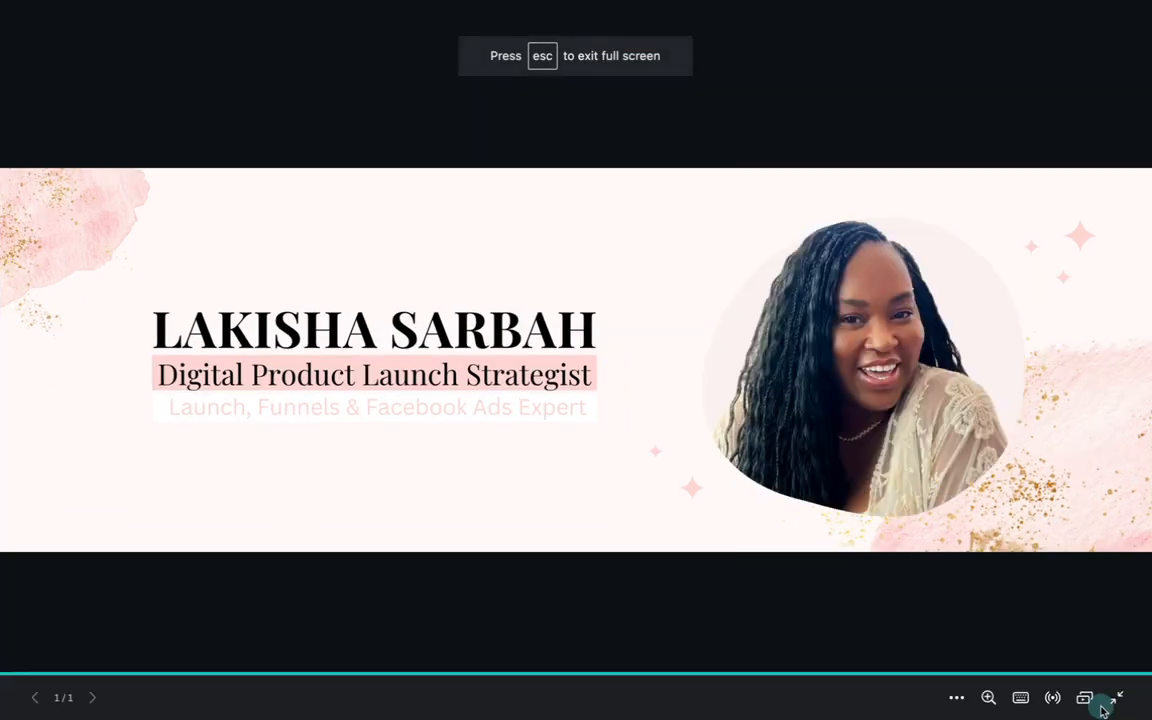
key("Escape")
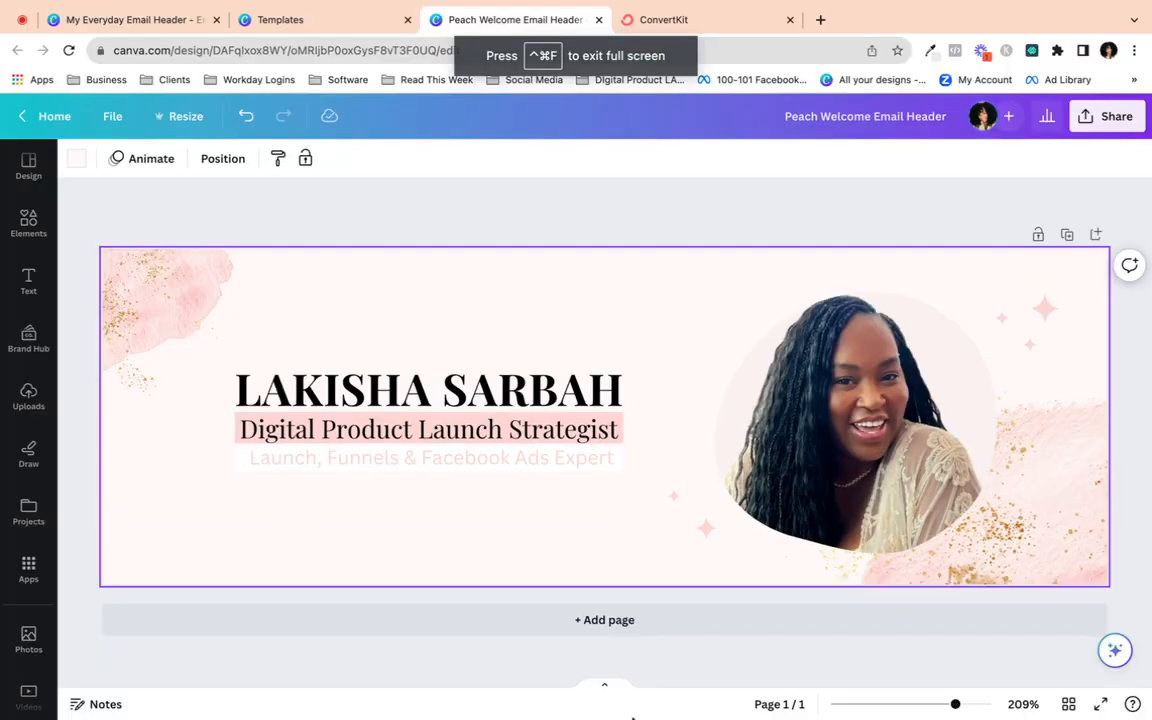
- Nudge the 'Digital Product Launch Strategist' tagline into line with the subtitle and preview
left_click(449, 427)
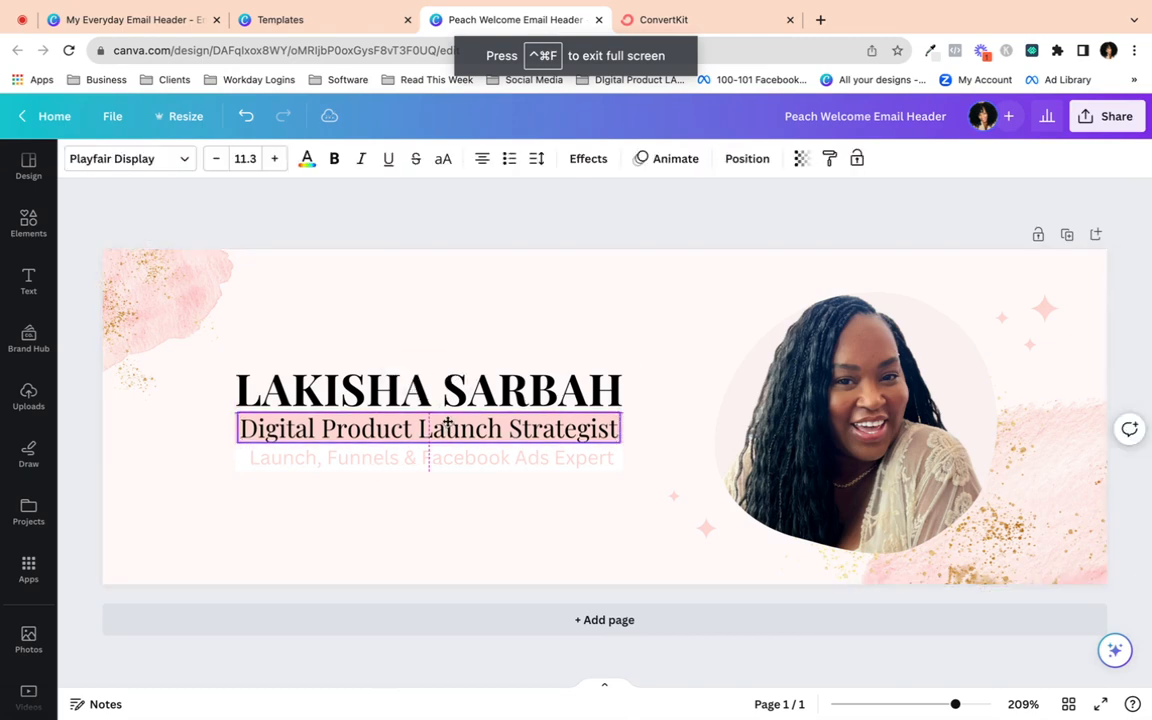
left_click_drag(446, 421, 447, 421)
left_click(531, 531)
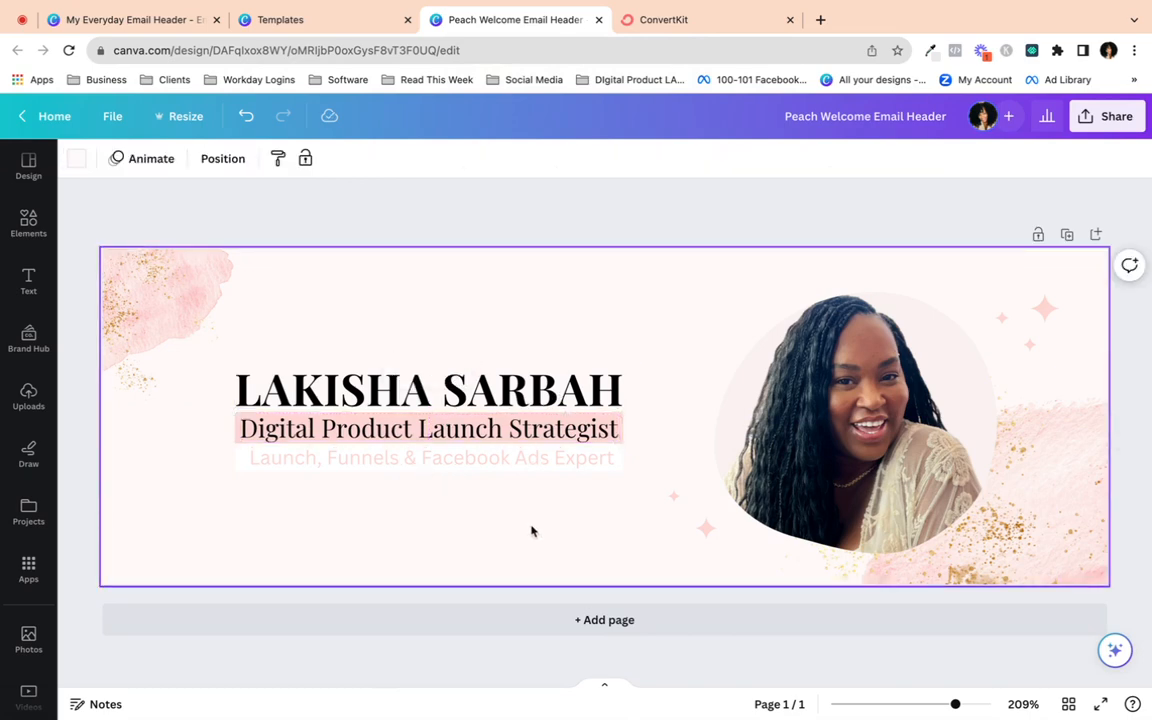
left_click(478, 427)
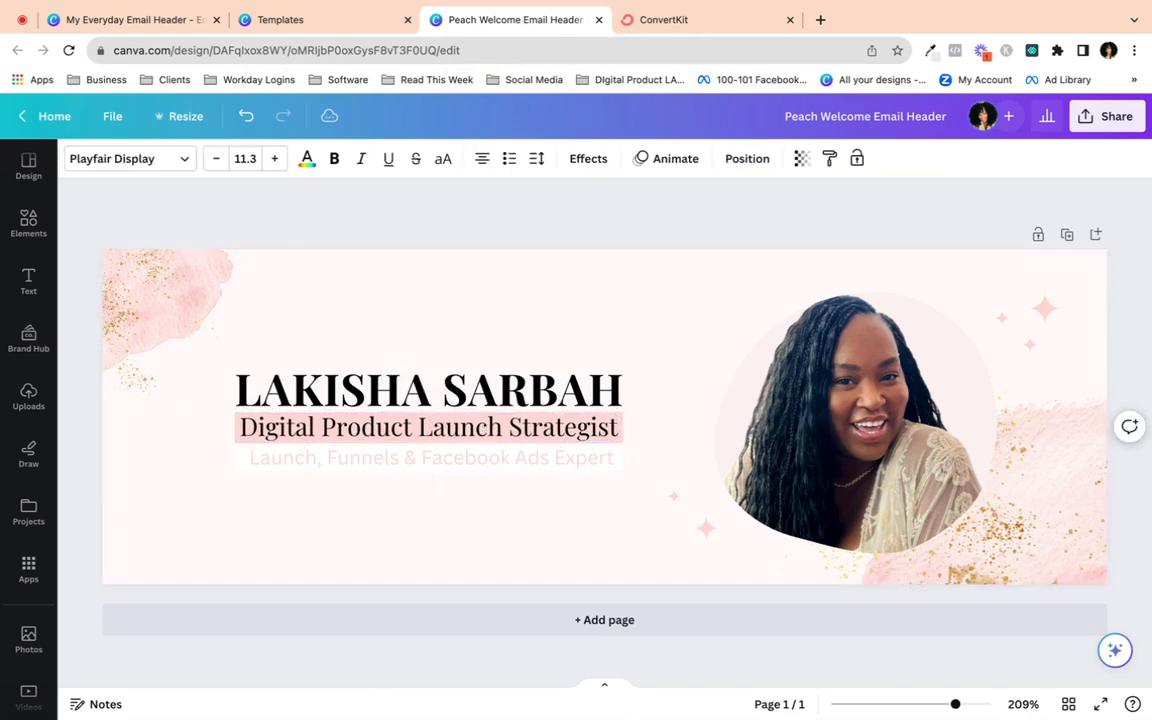
left_click(514, 522)
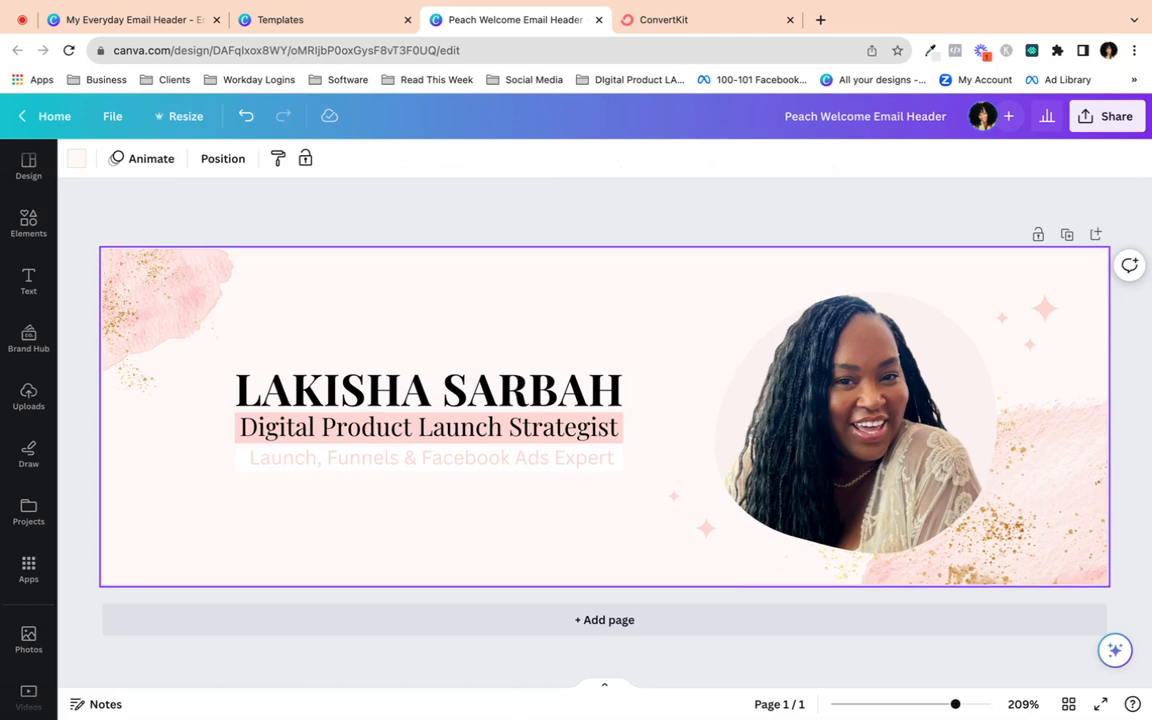
left_click(1100, 704)
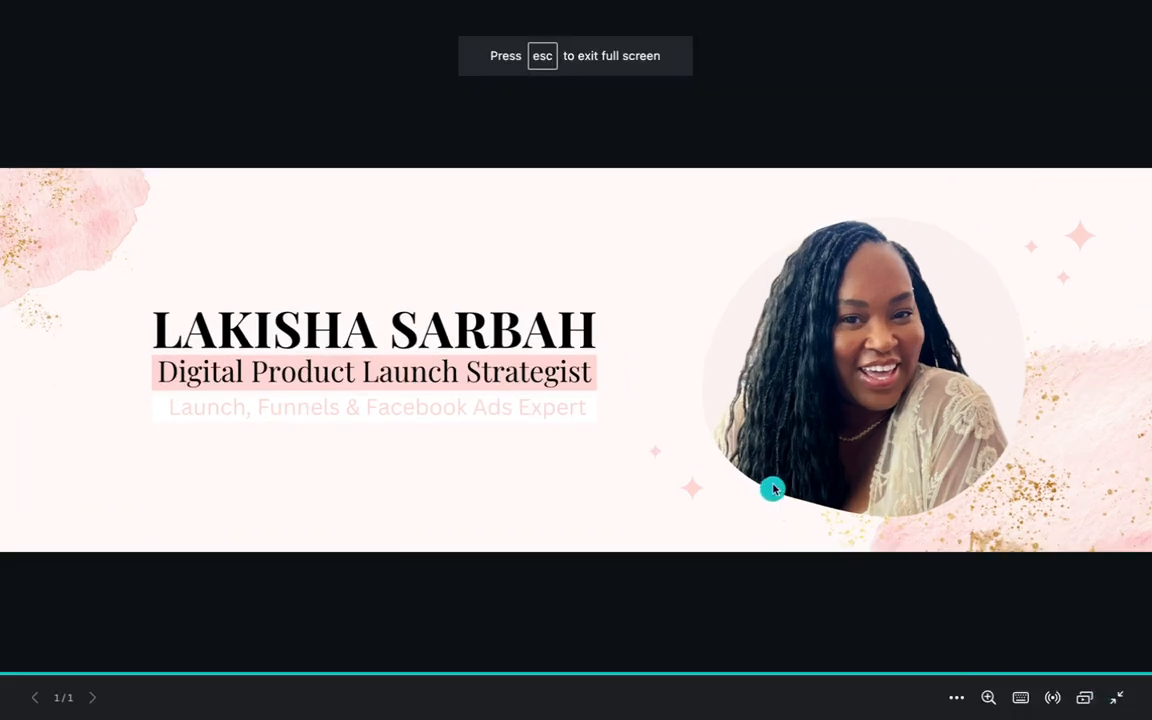
key("Escape")
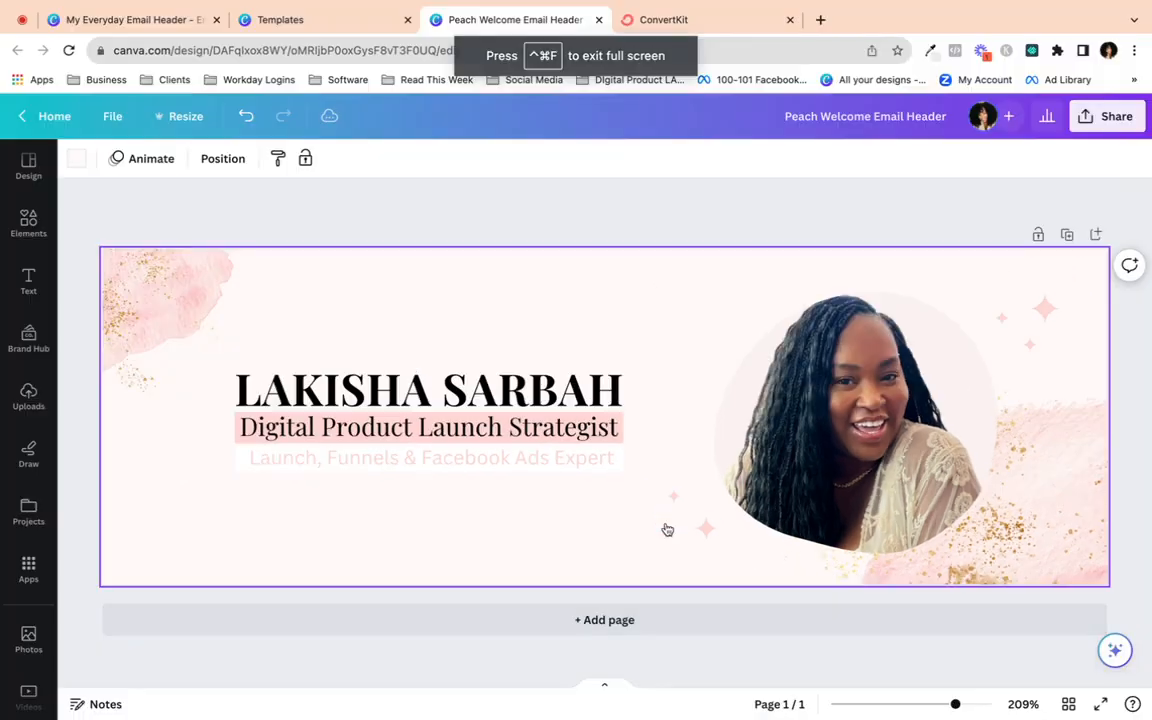
- Recolour the name heading with the dark slate swatch from Photo colors
left_click(516, 378)
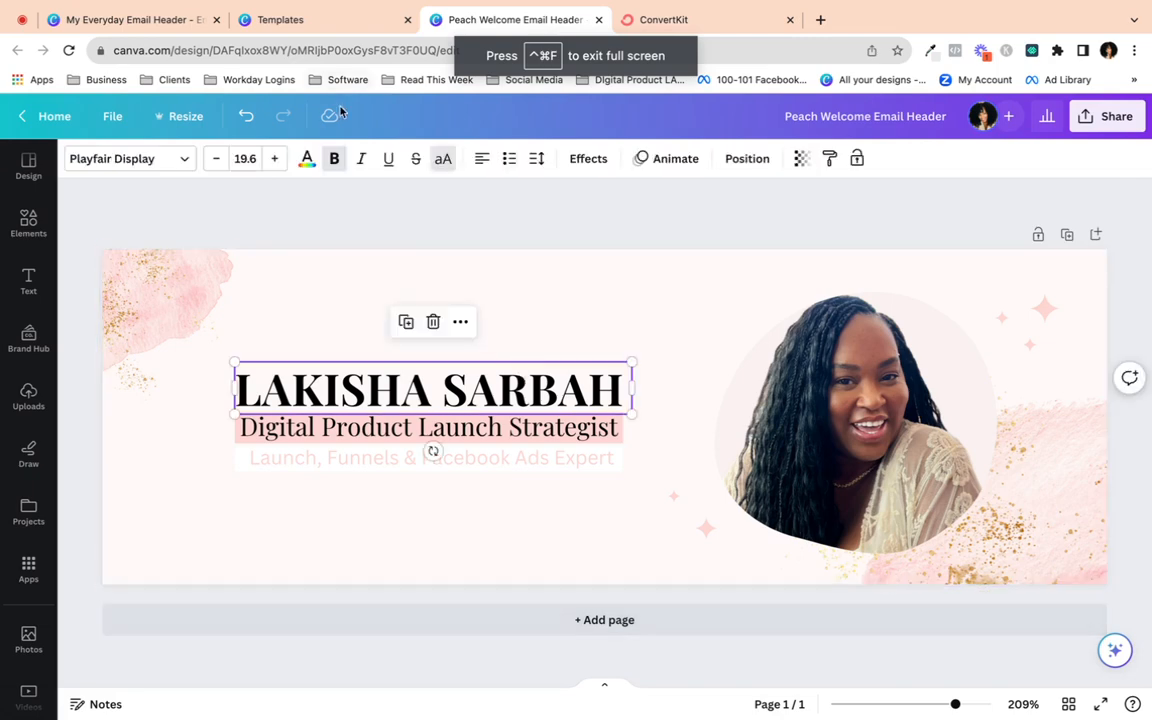
left_click(307, 160)
left_click(222, 437)
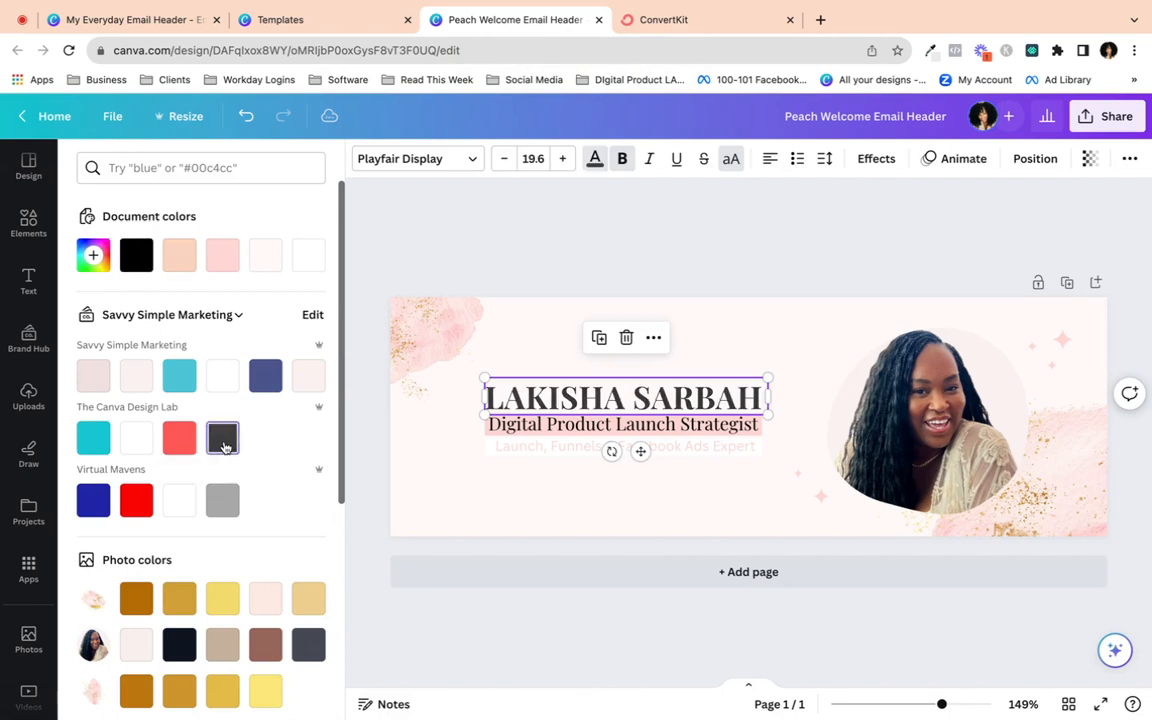
left_click(237, 510)
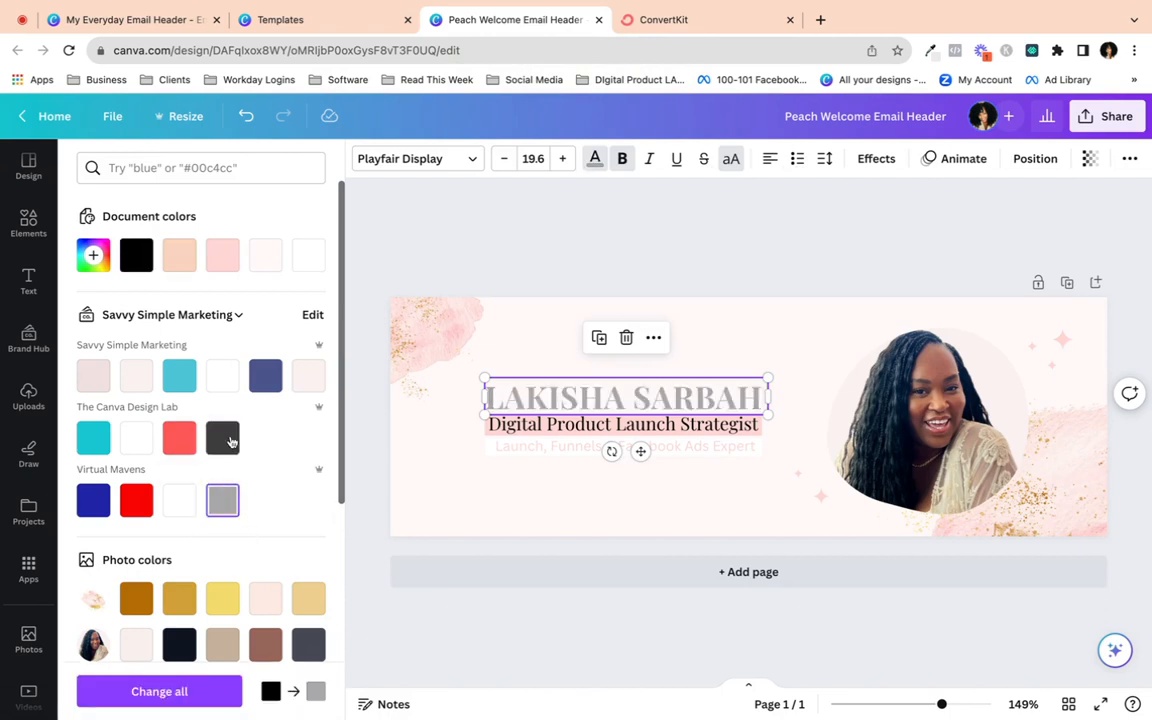
left_click(215, 432)
left_click(308, 644)
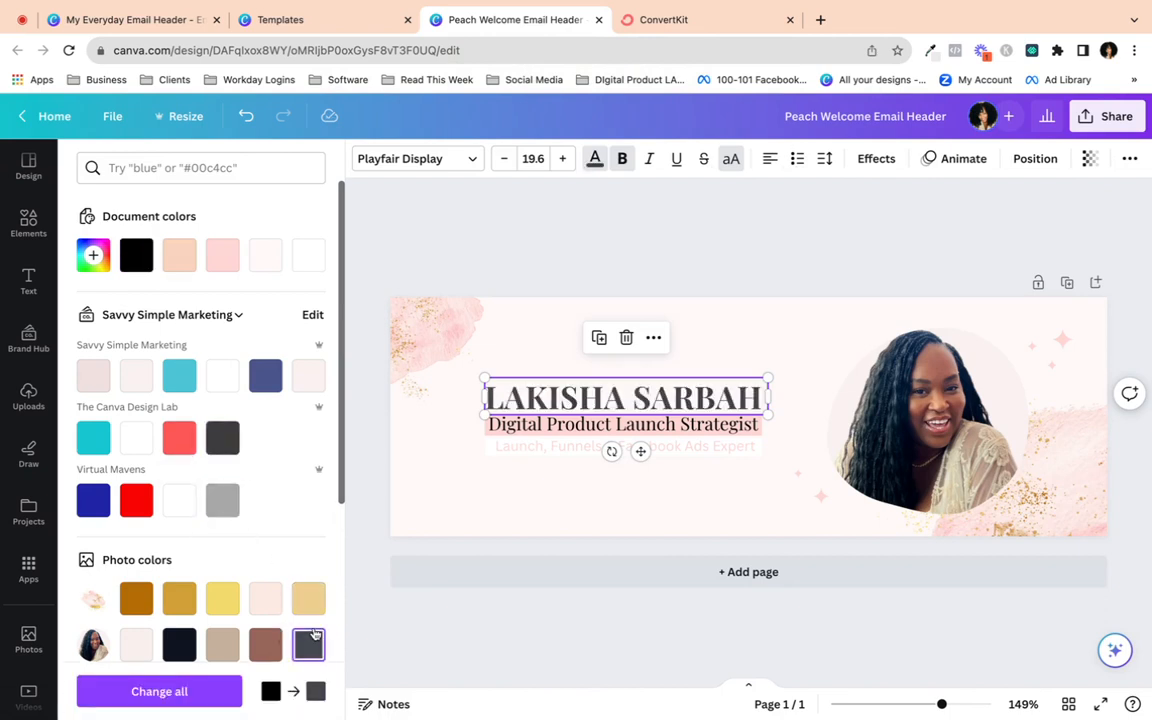
left_click(416, 451)
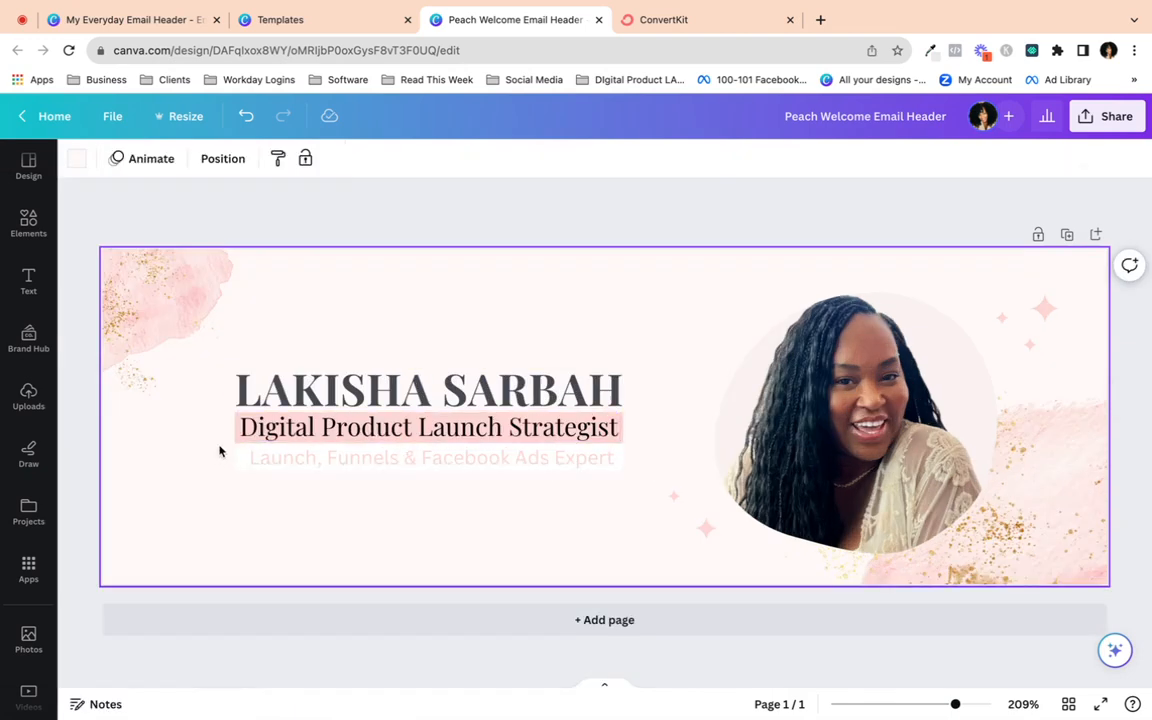
- Search the elements library for 'arrow' and add an arrow line to the header
left_click(28, 220)
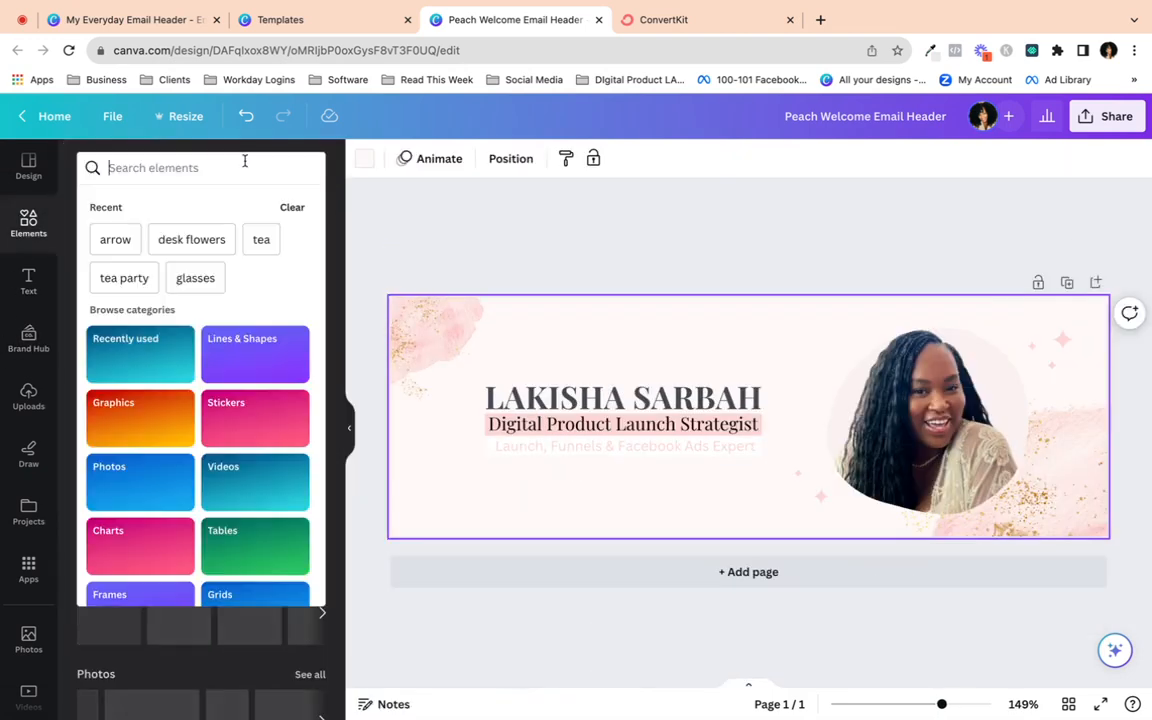
left_click(240, 167)
type("Wr")
key("BackSpace")
key("BackSpace")
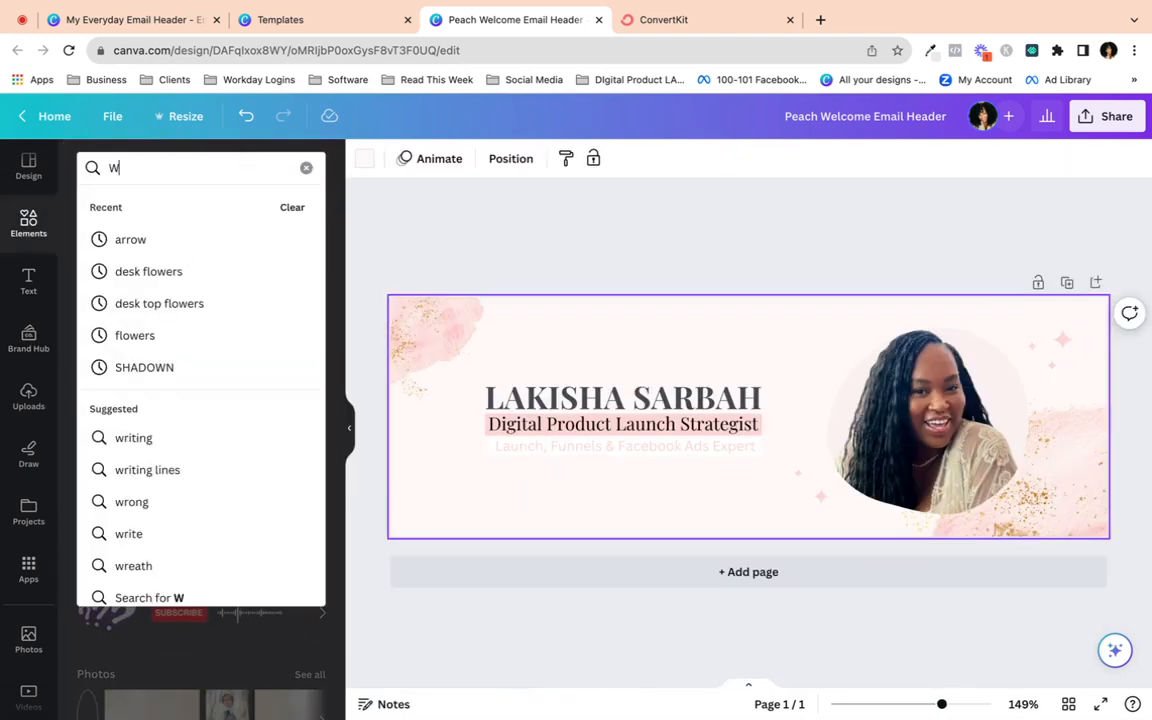
type("arrow")
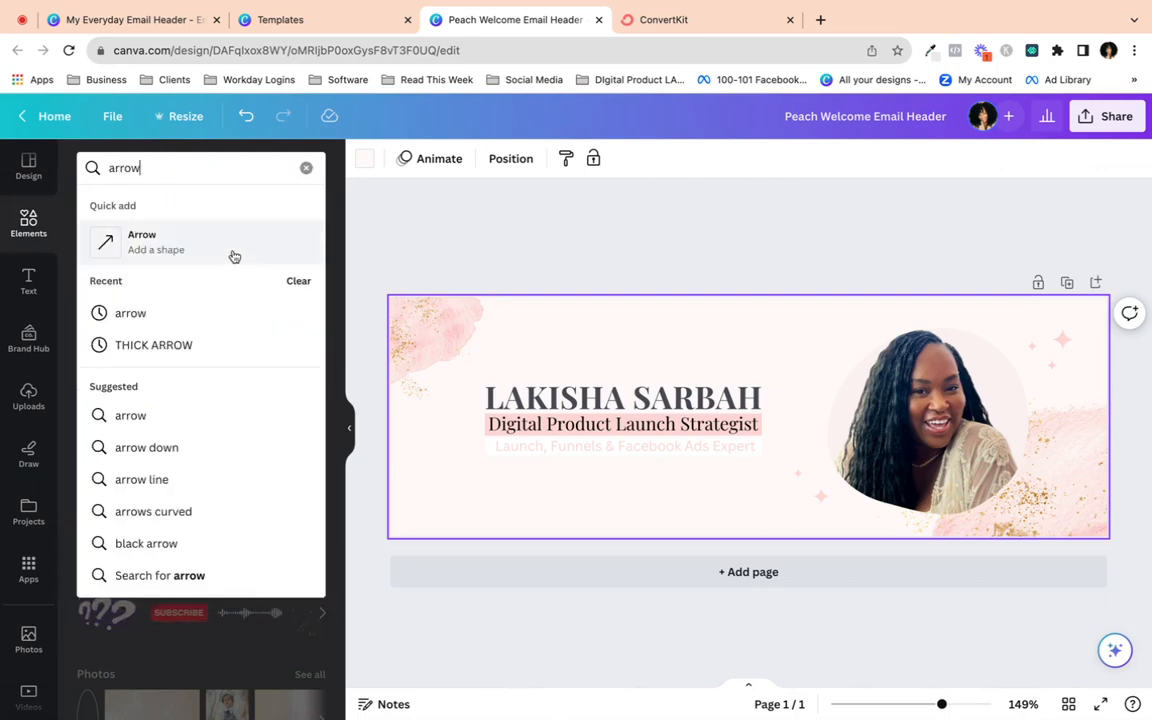
key("Return")
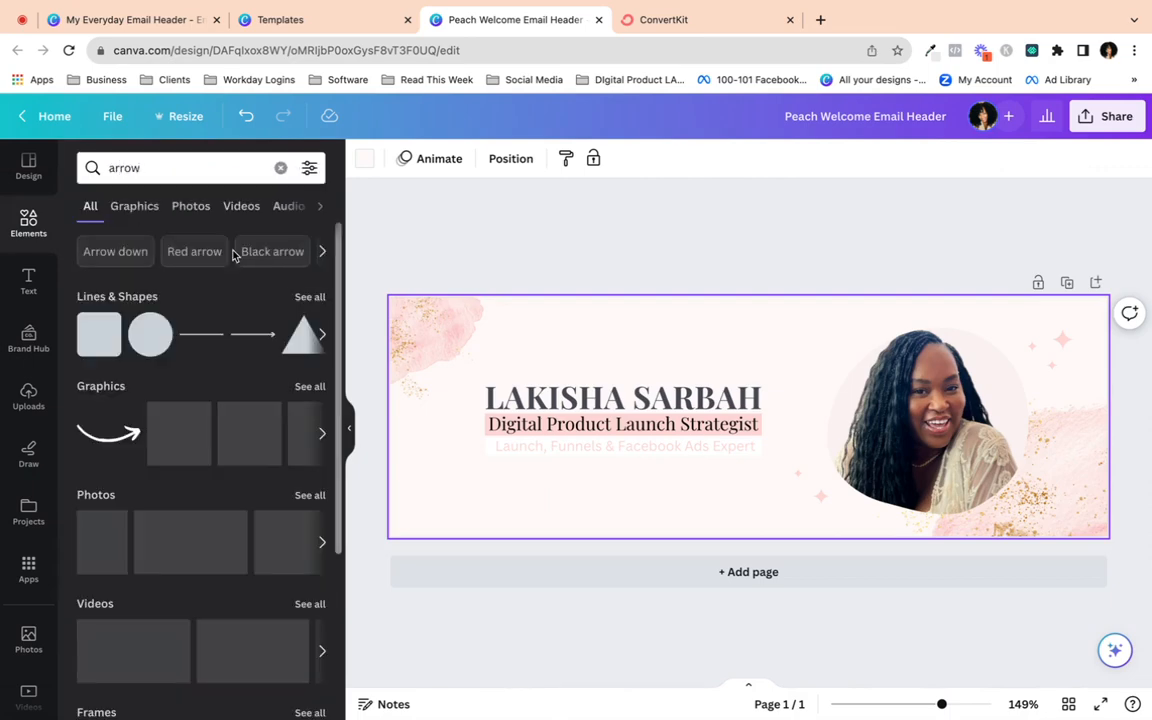
left_click(262, 334)
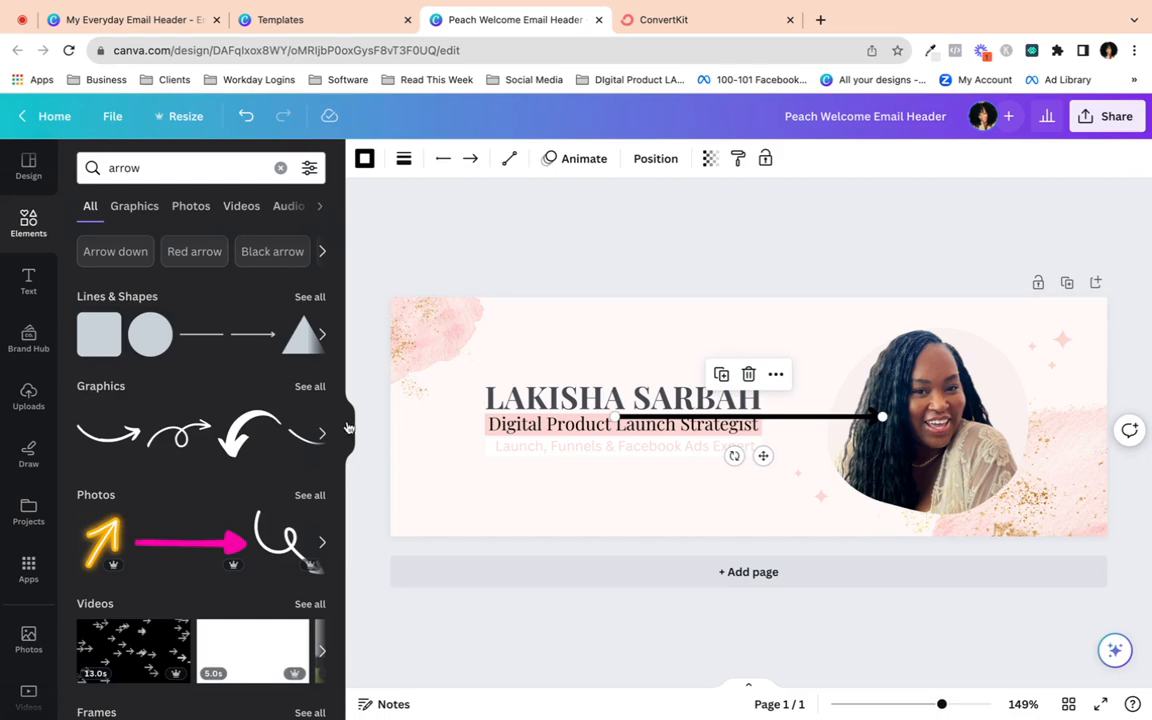
left_click(348, 427)
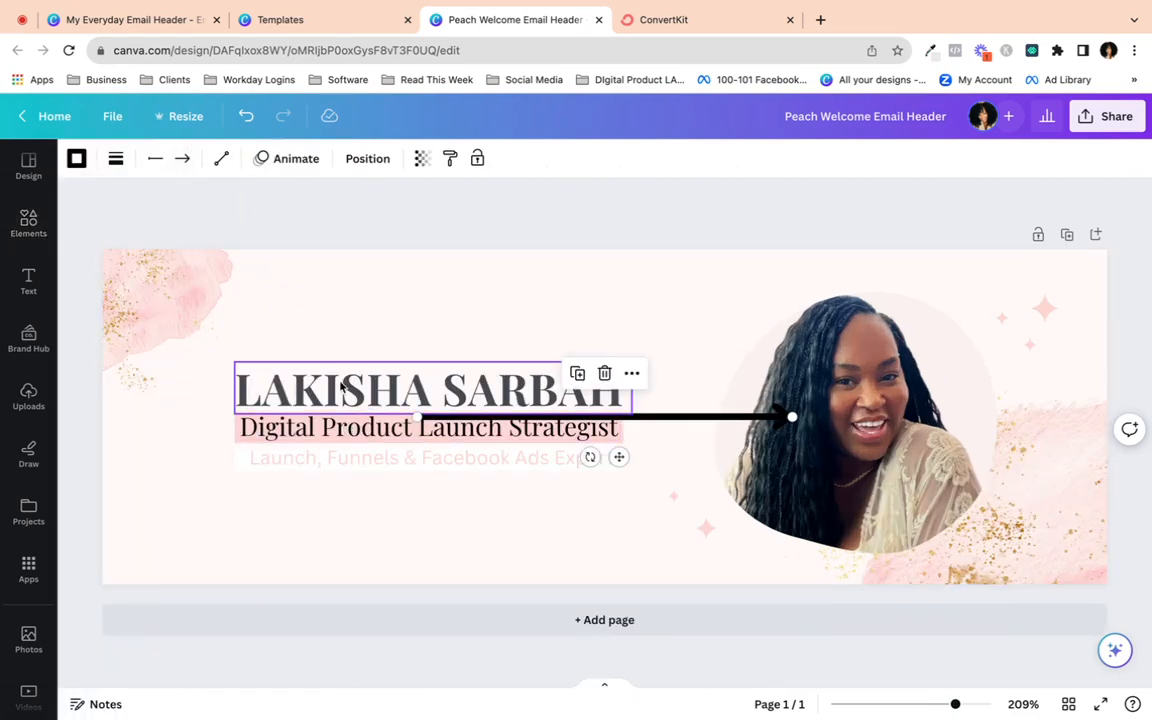
- Make the name heading and tagline text navy
left_click(341, 385)
left_click(390, 430, "shift")
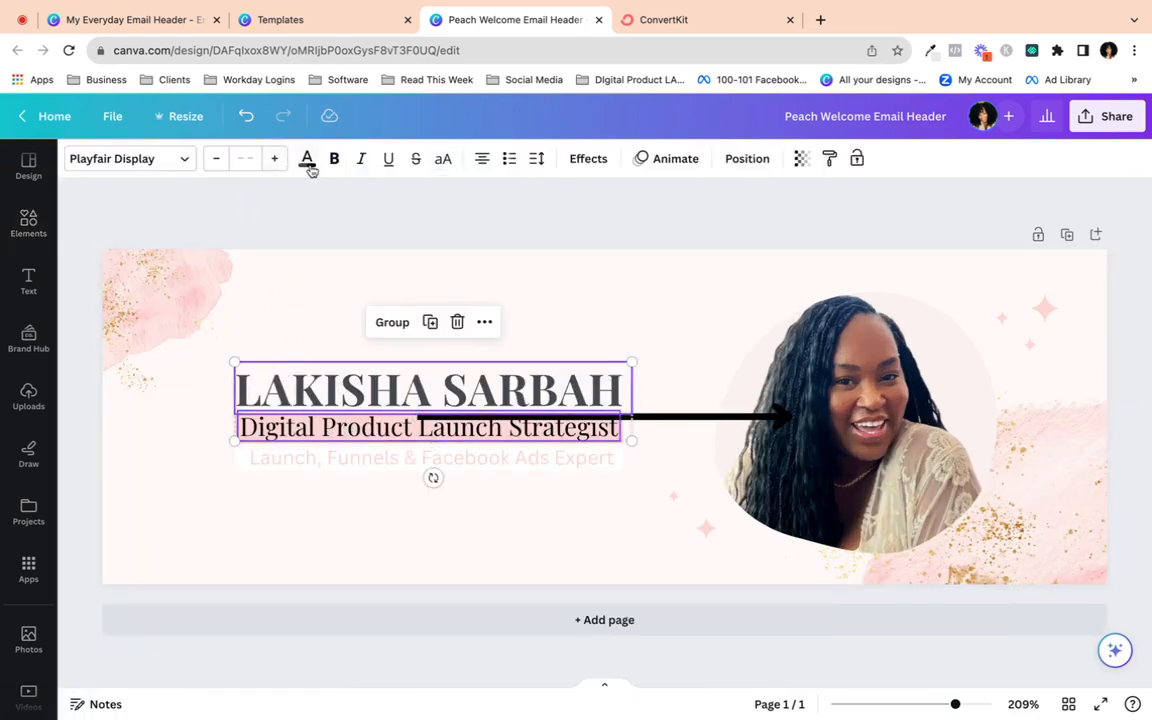
left_click(308, 162)
left_click(265, 419)
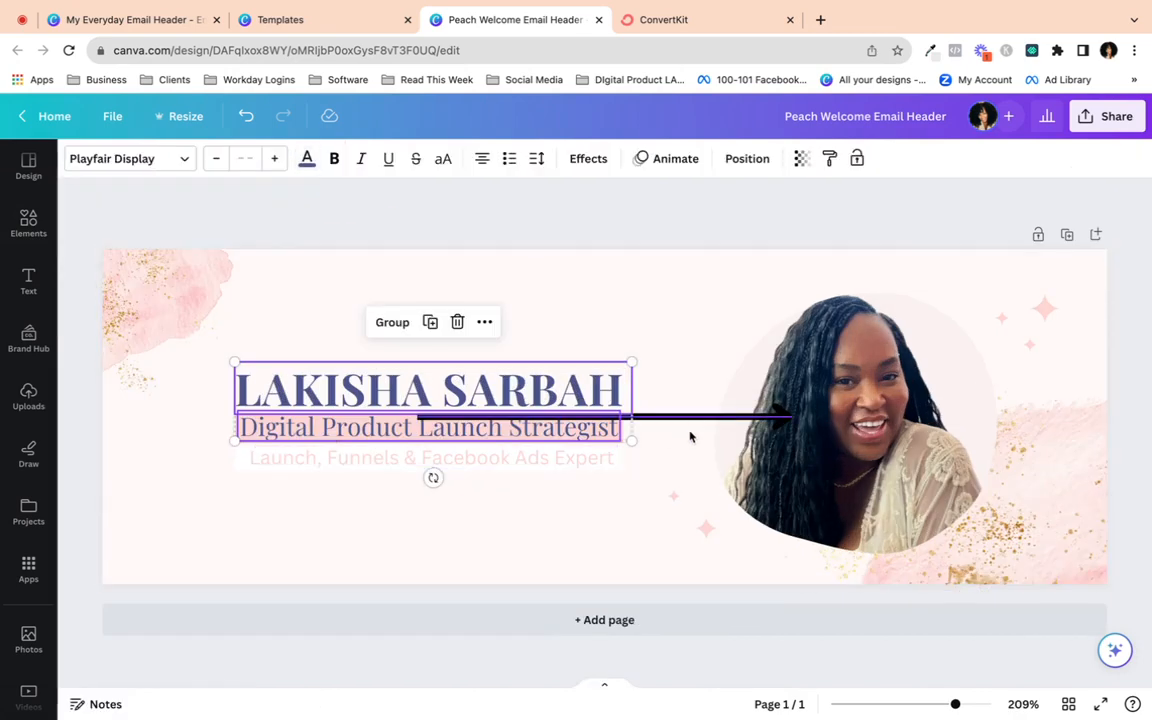
- Make the arrow light pink from Document colors with line weight 2
left_click(690, 420)
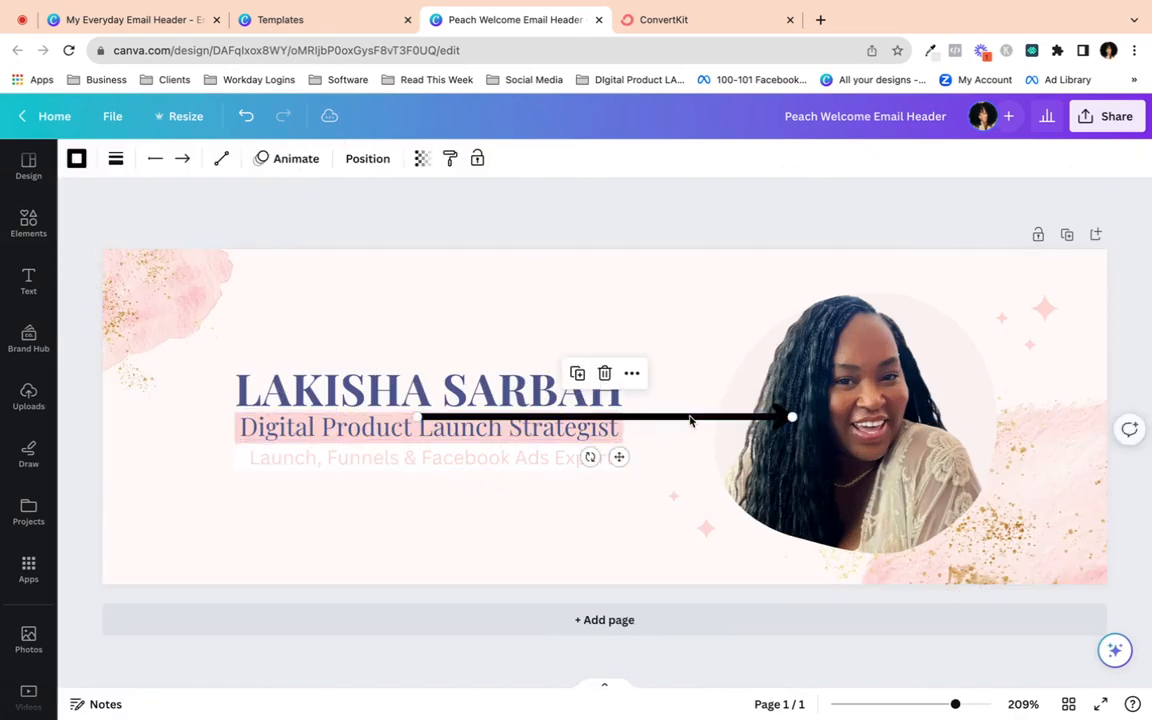
left_click(76, 158)
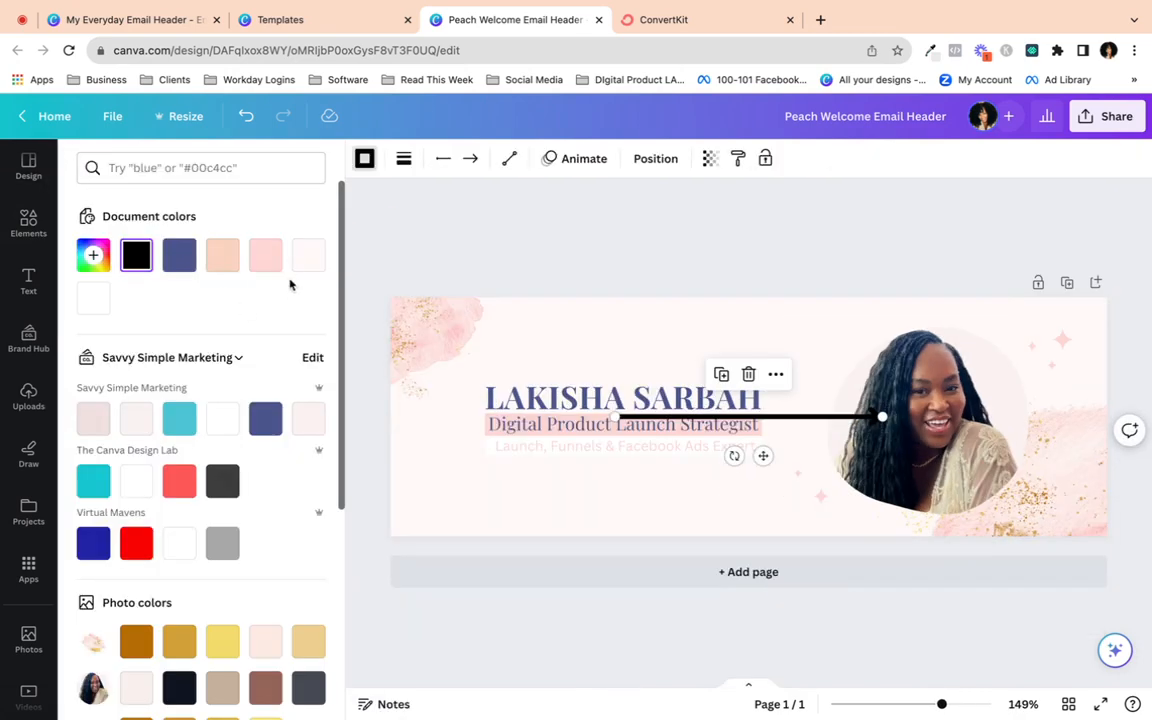
left_click(268, 257)
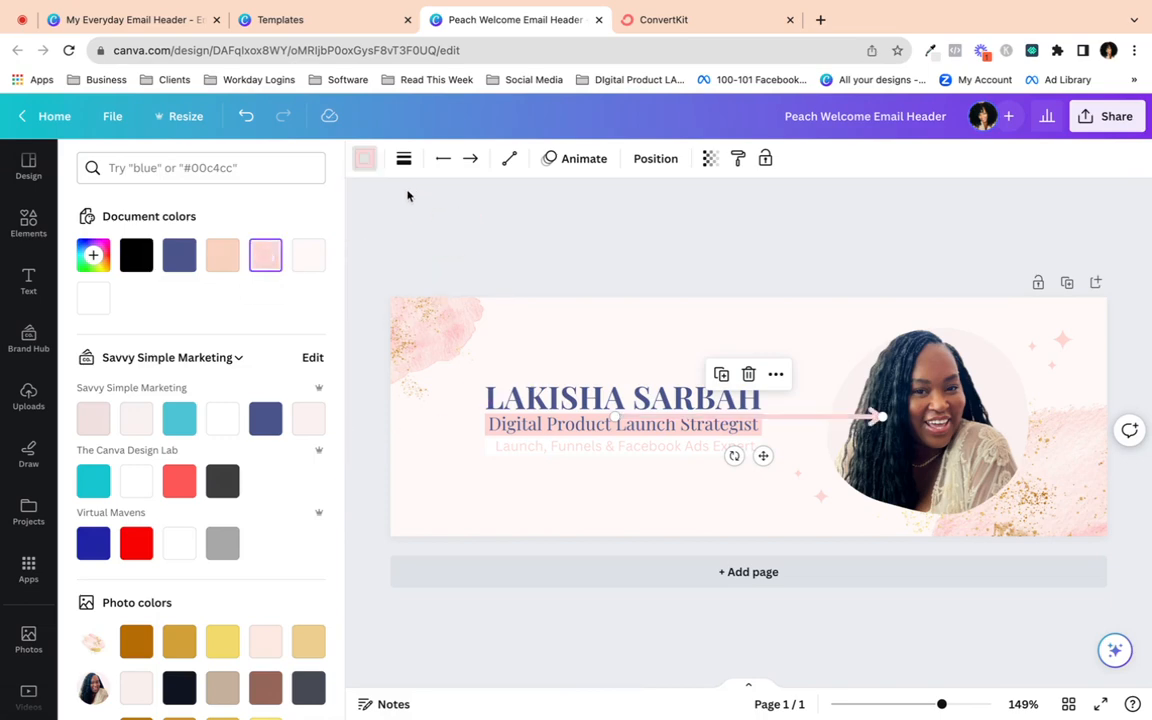
left_click(404, 158)
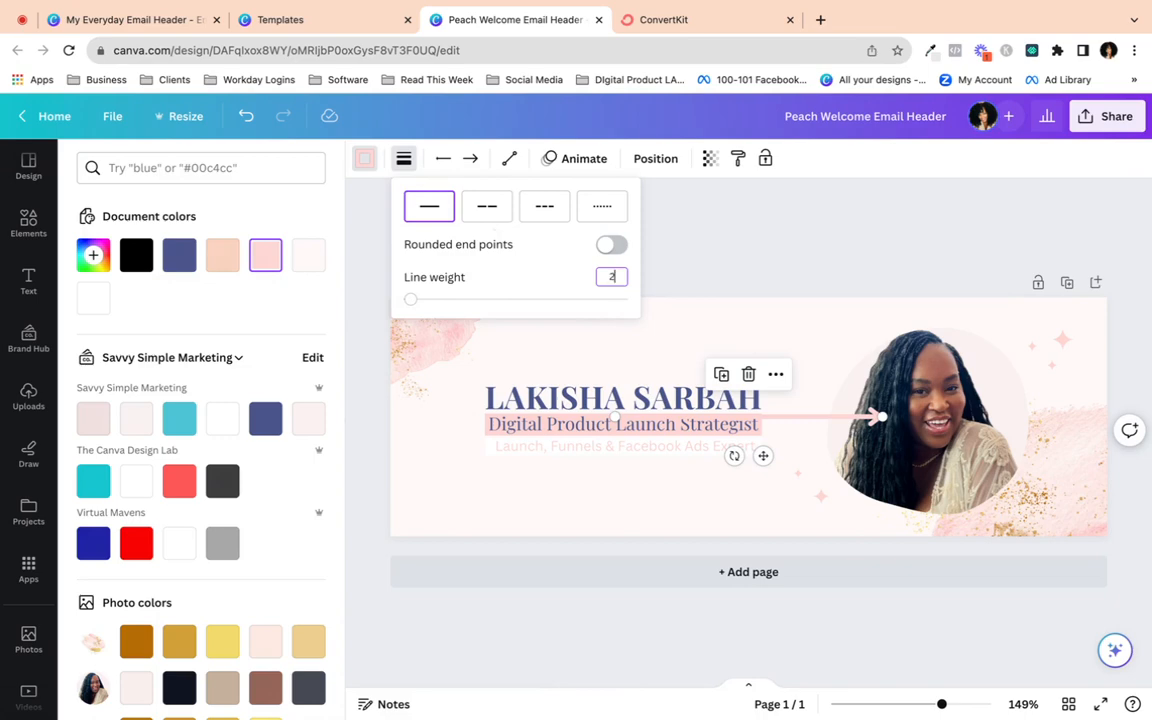
key("Return")
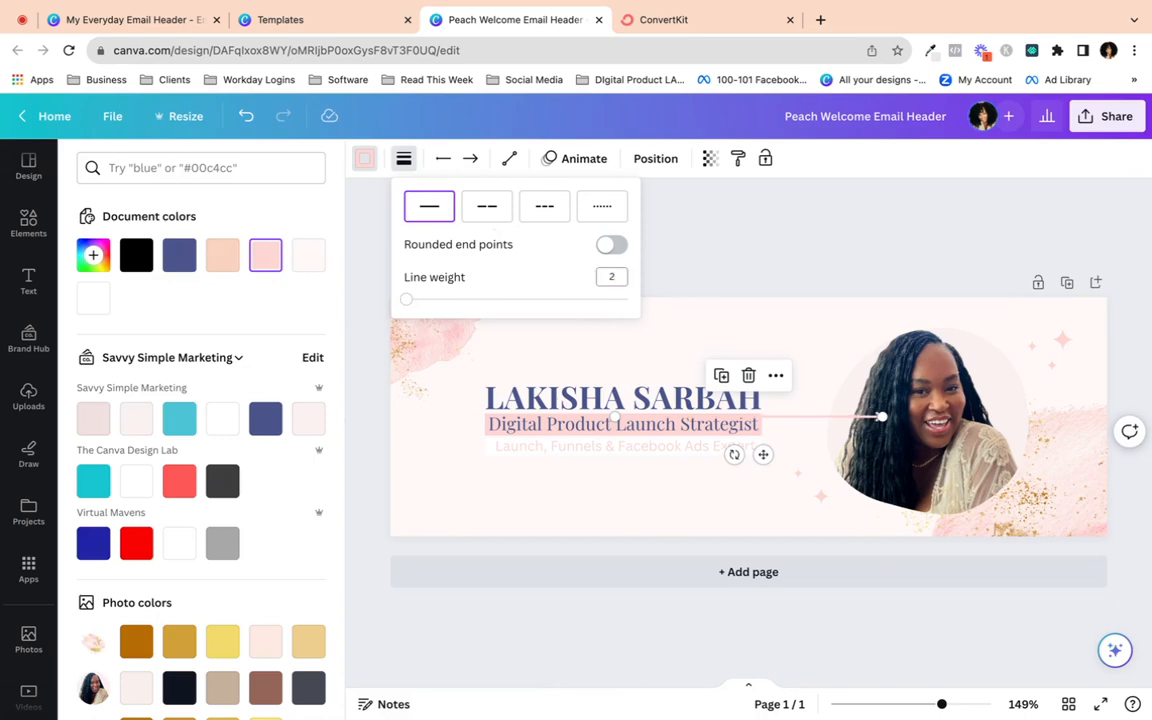
left_click(361, 517)
left_click(366, 555)
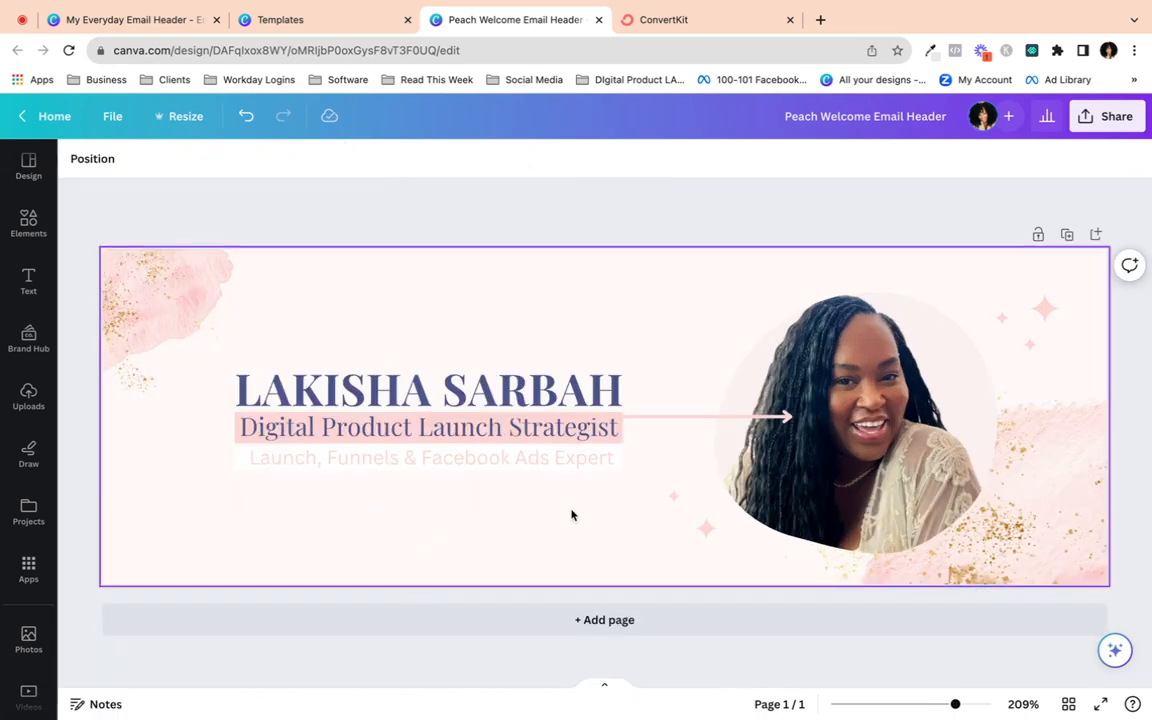
left_click(565, 410)
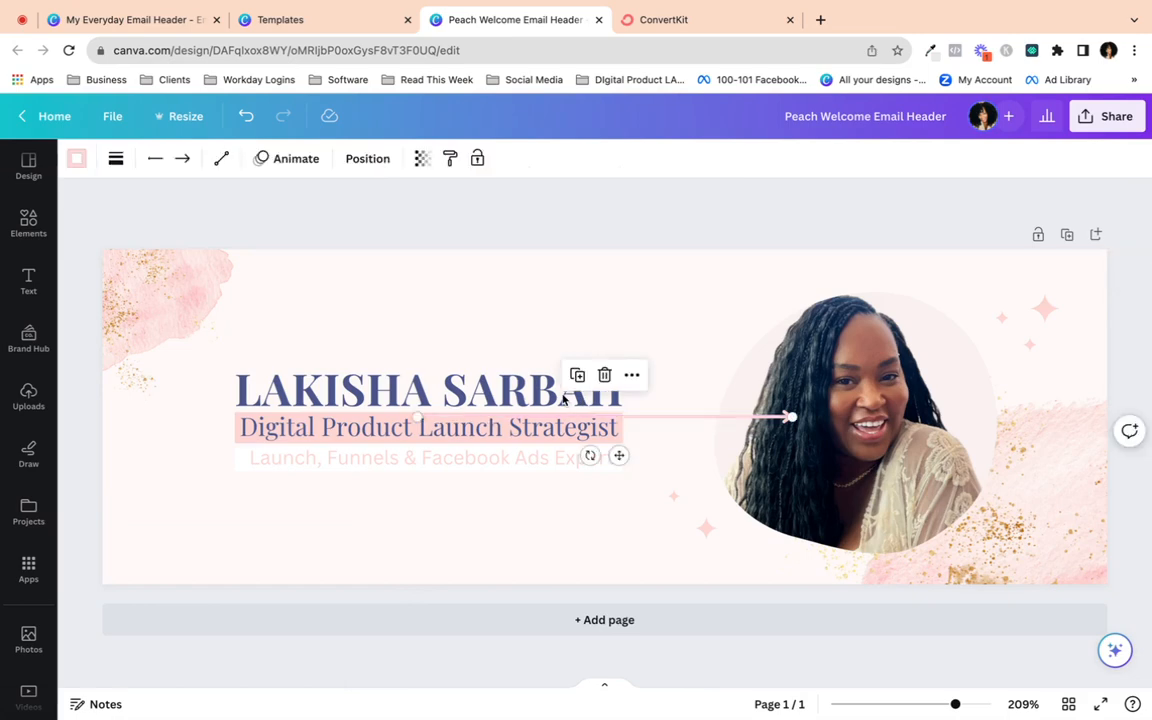
left_click(455, 382)
left_click_drag(455, 380, 455, 377)
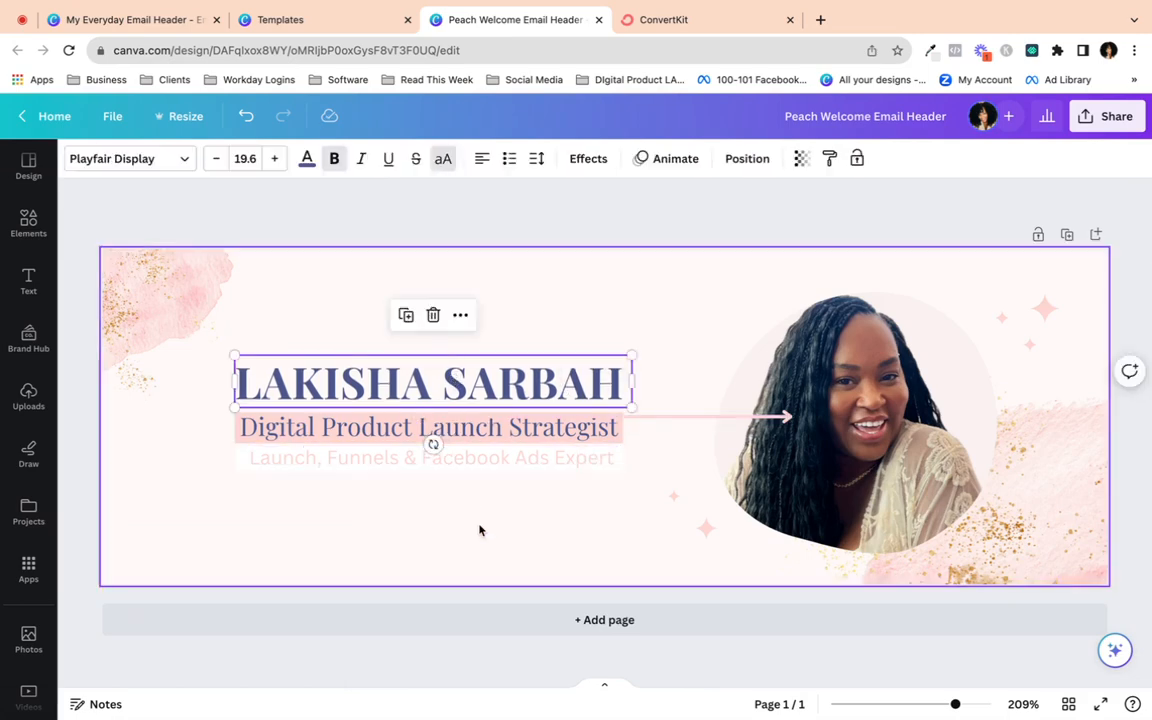
left_click(481, 530)
- Place the pink line under the name and extend its left end across the full name
left_click(686, 420)
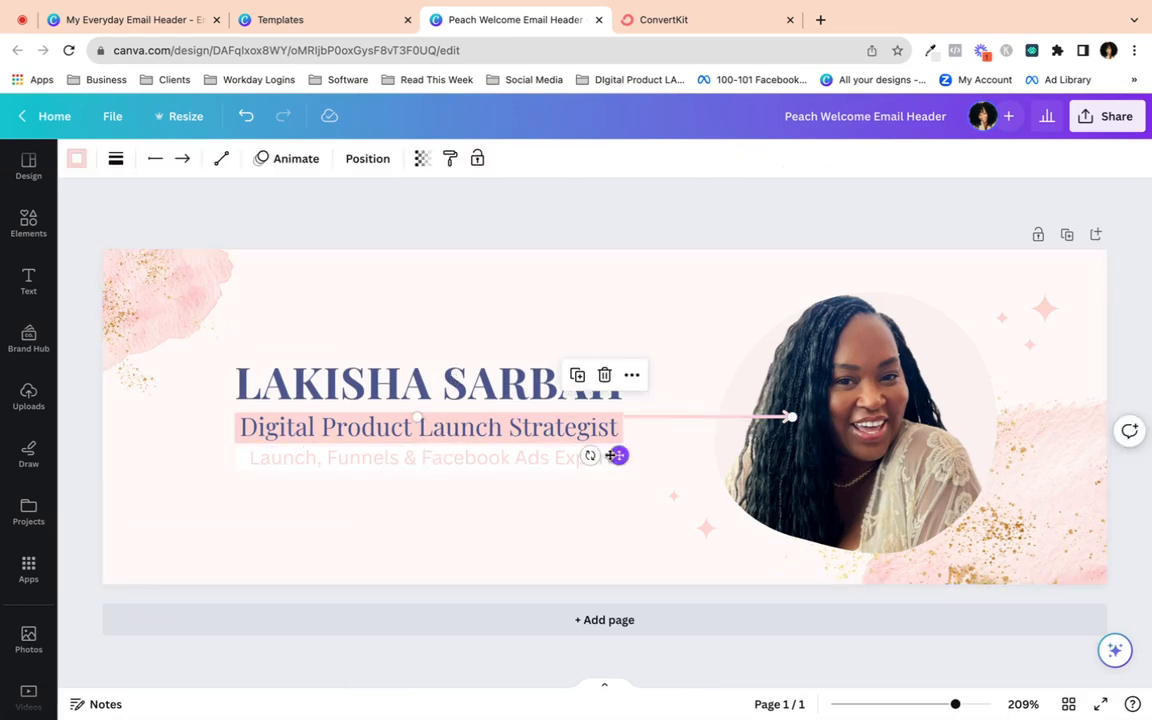
left_click_drag(617, 455, 456, 443)
left_click(437, 567)
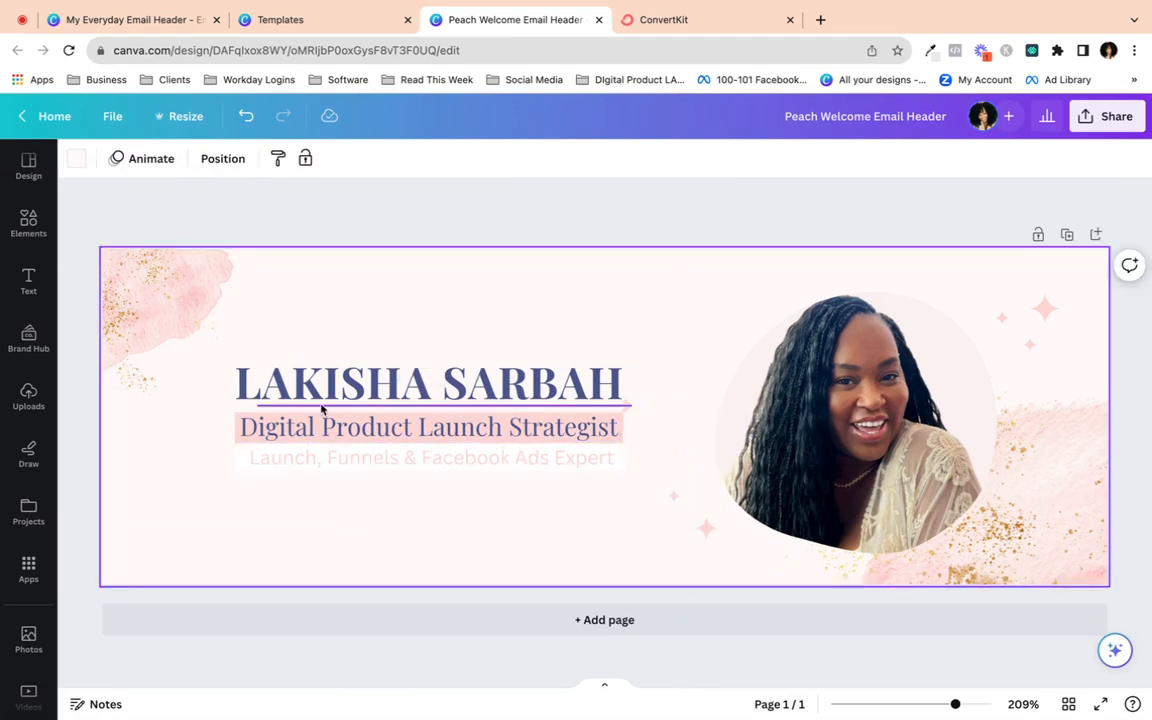
left_click(245, 405)
left_click_drag(256, 403, 234, 406)
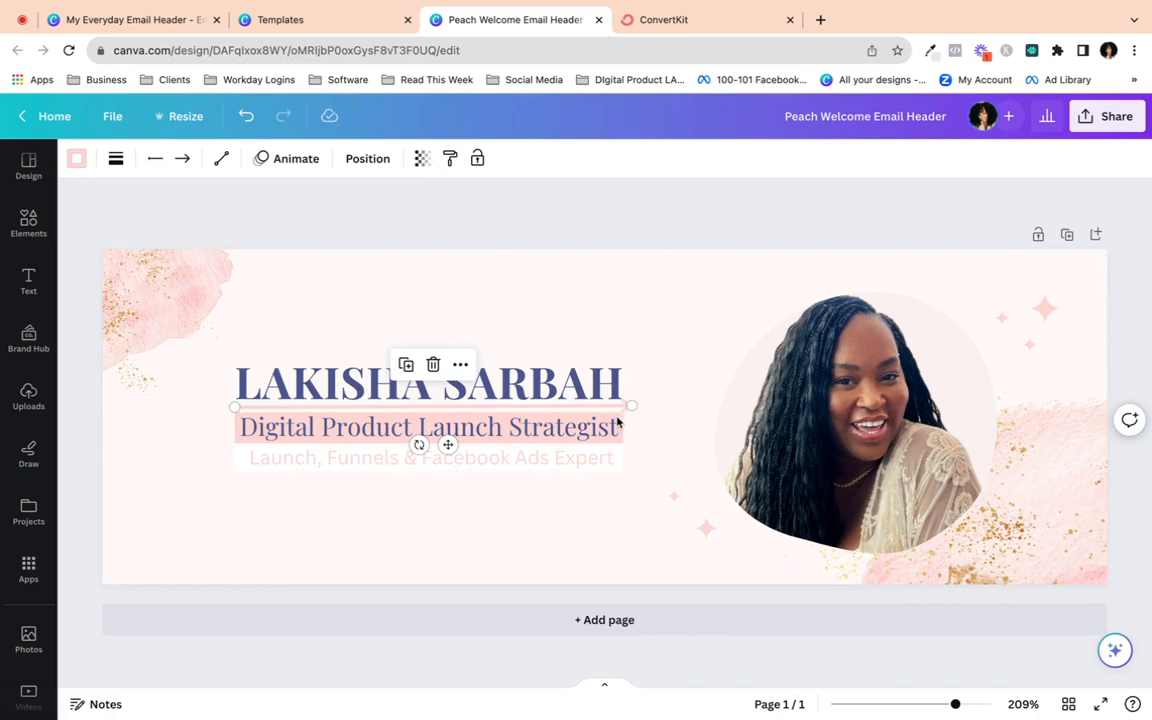
left_click(571, 512)
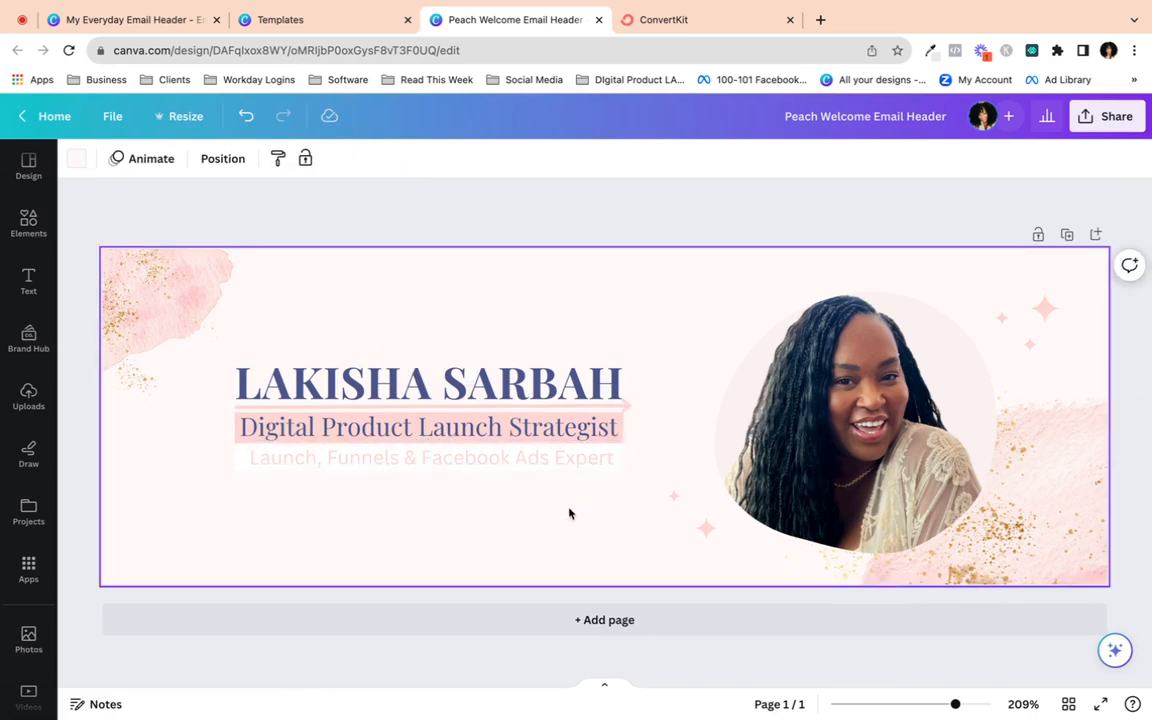
- Check the text boxes and set the underline's line weight to 1
left_click(451, 375)
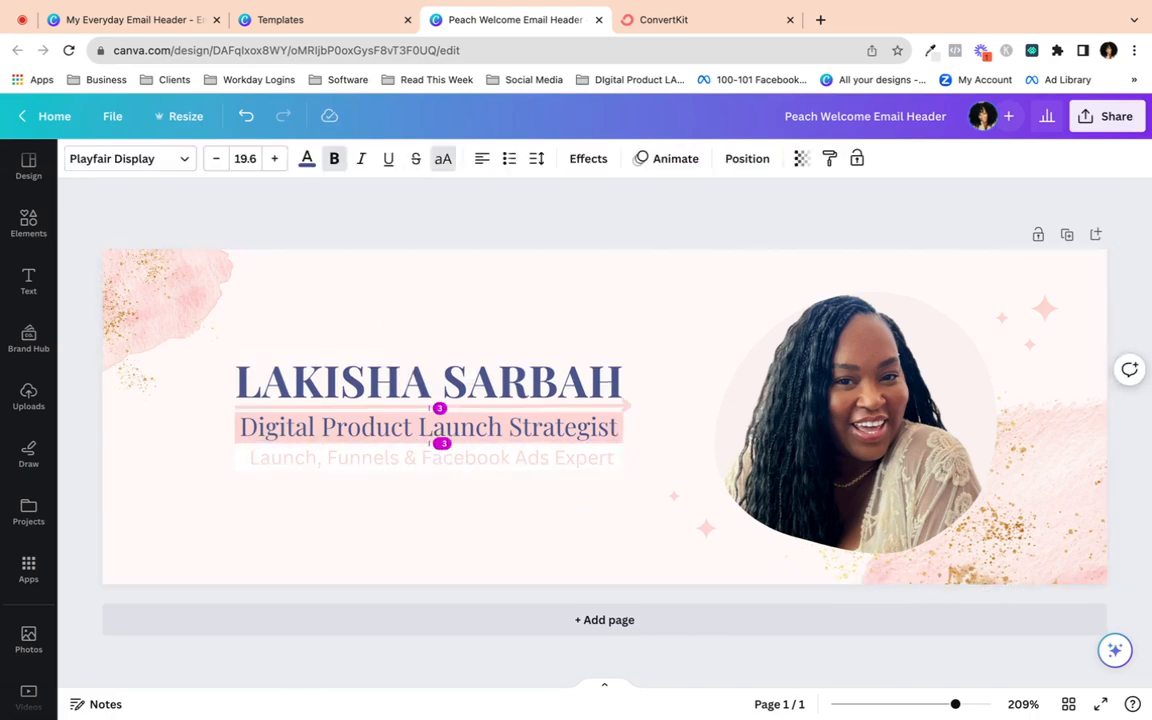
left_click(437, 460)
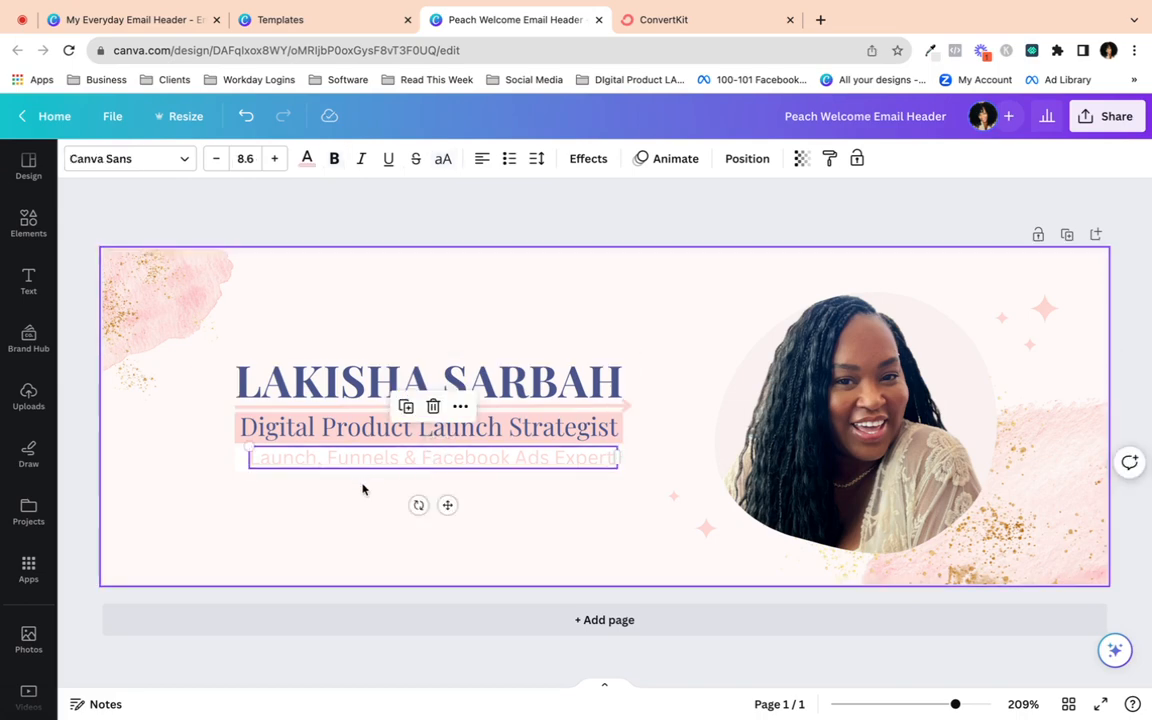
left_click(367, 433, "shift")
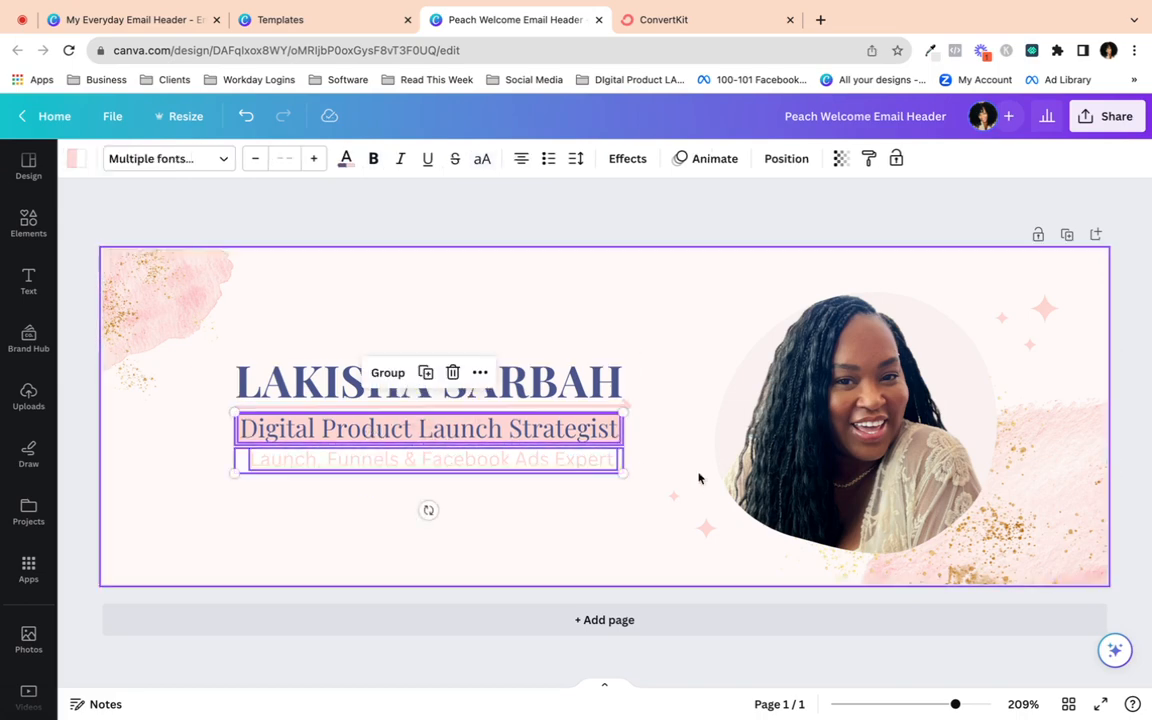
left_click(186, 487)
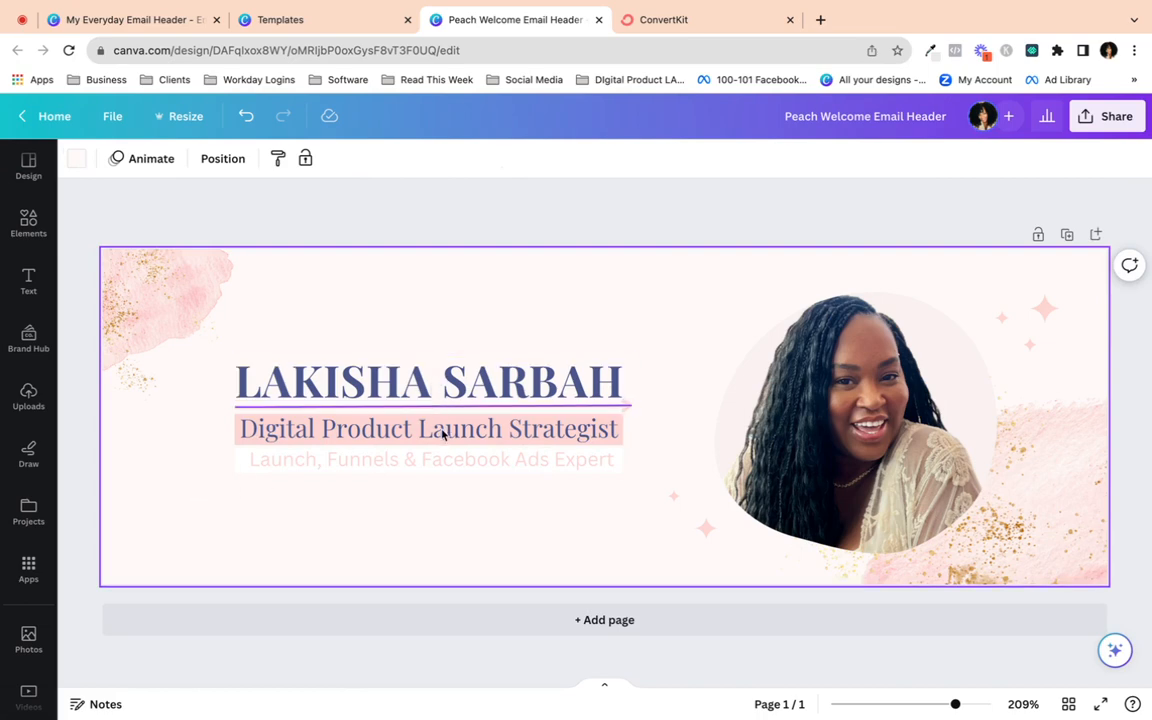
left_click(558, 408)
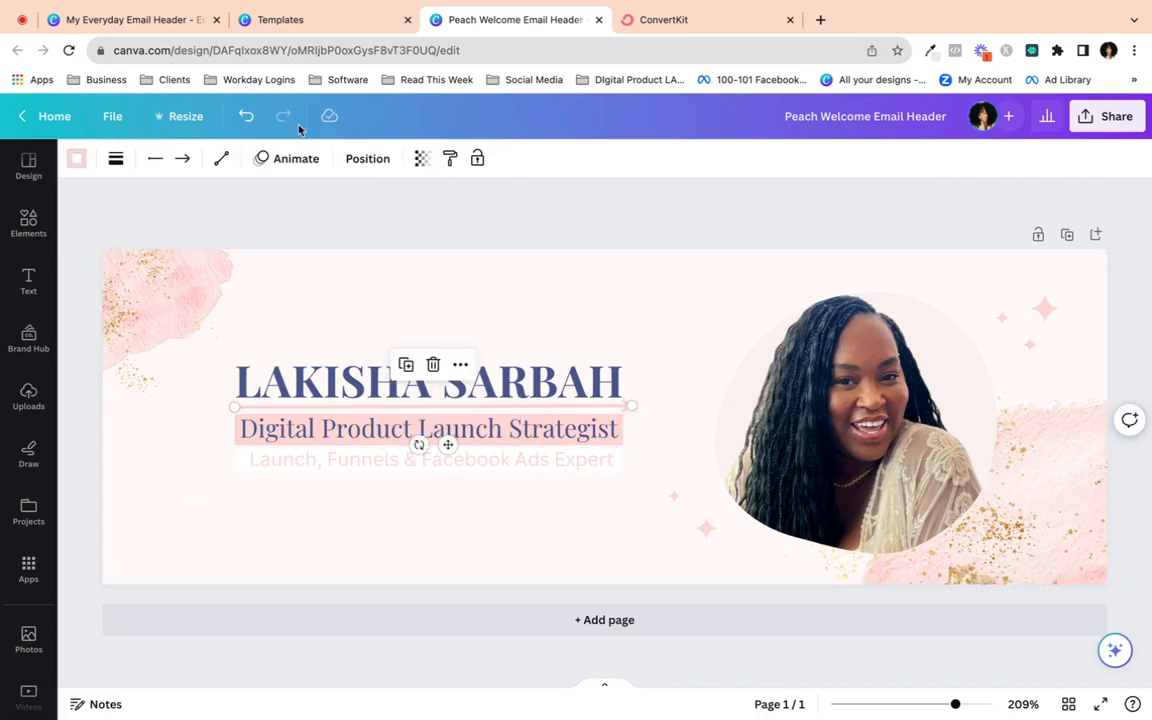
left_click(116, 158)
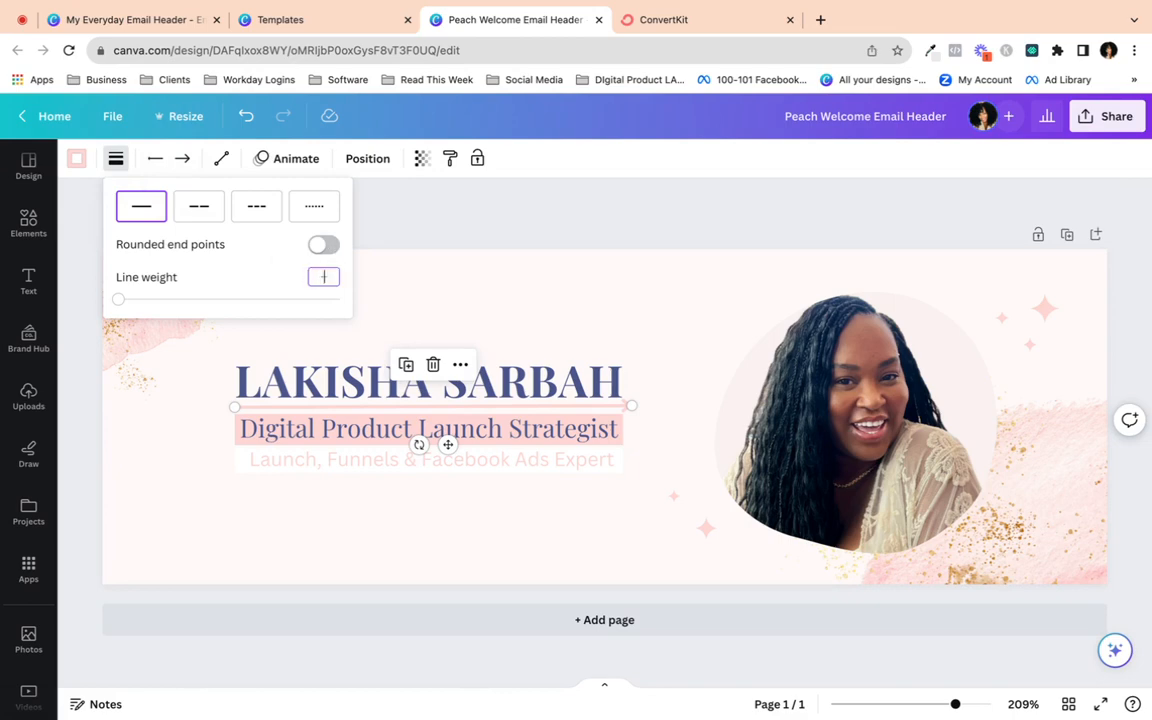
left_click(352, 502)
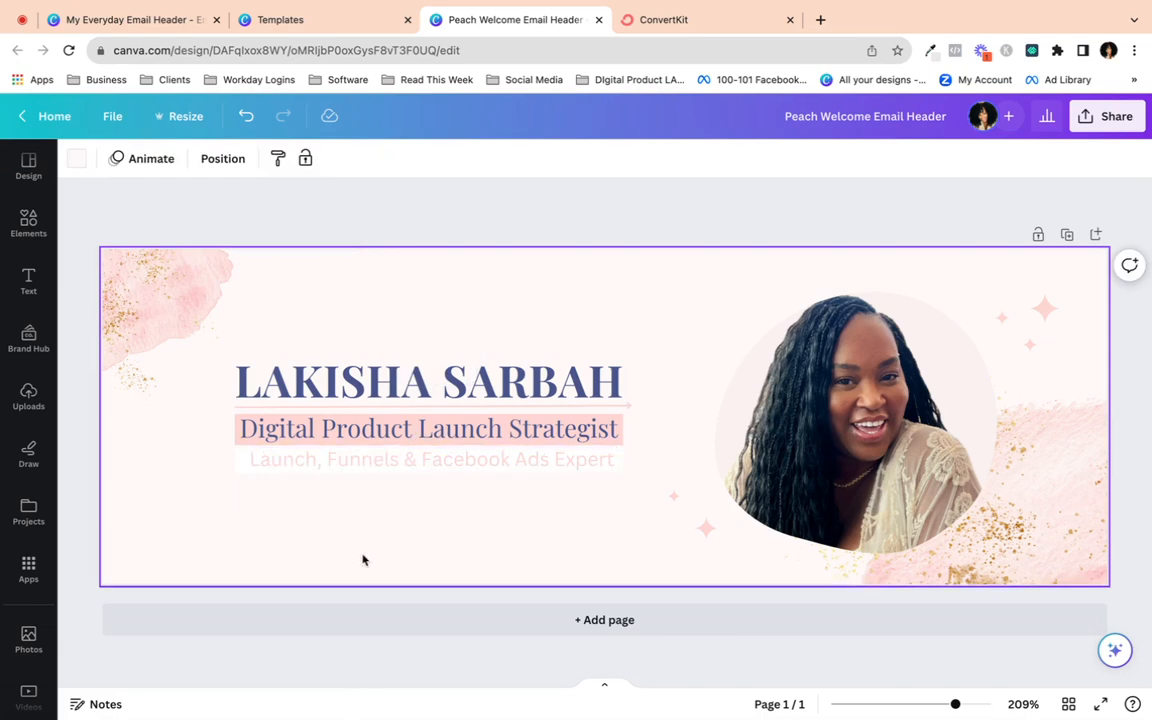
- Widen the 'Launch, Funnels & Facebook Ads Expert' subtitle box leftward, then preview full screen
left_click(257, 468)
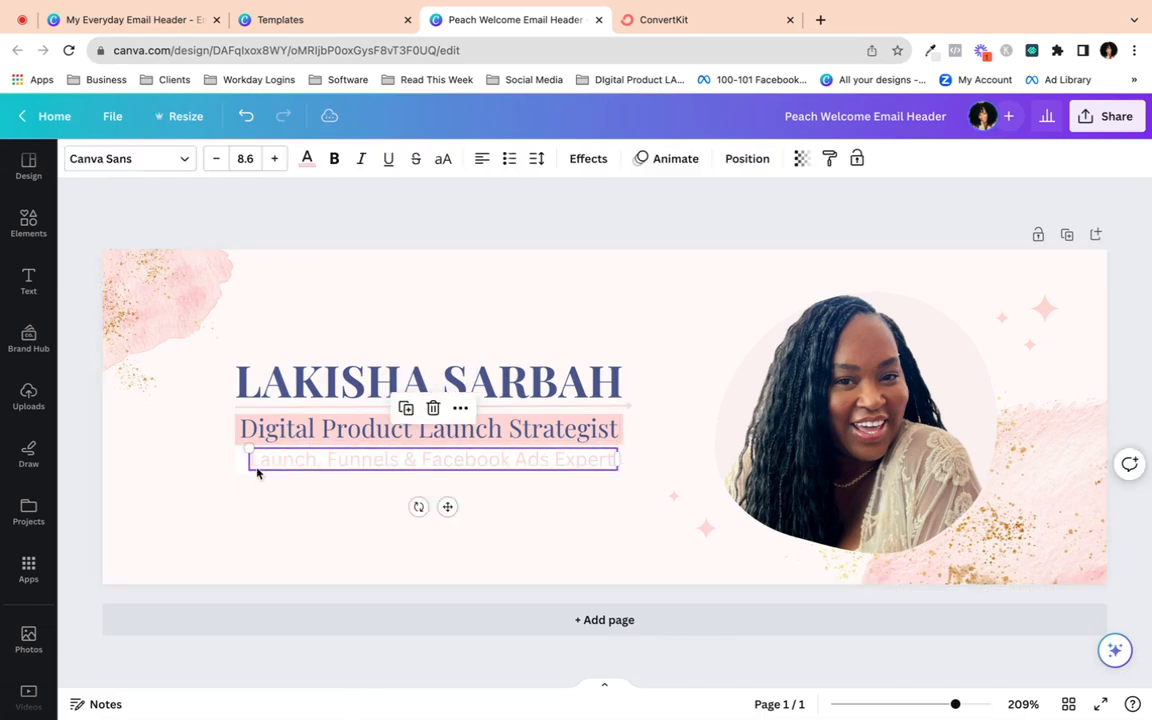
left_click_drag(248, 447, 242, 450)
left_click(241, 561)
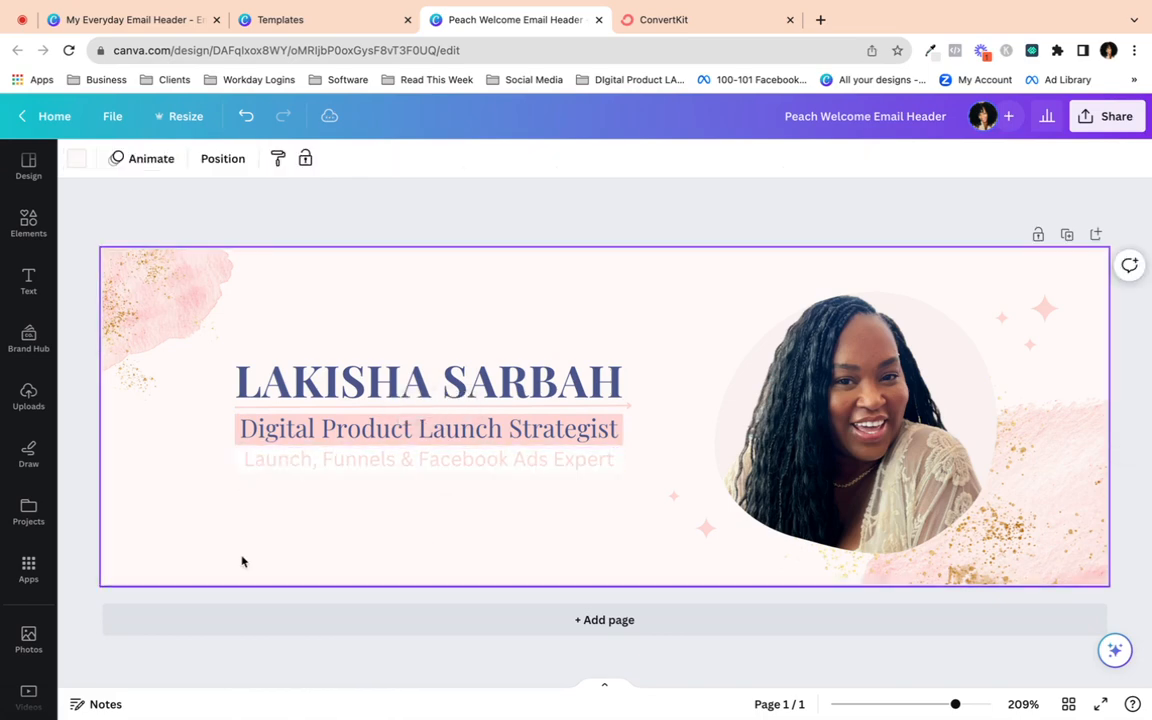
left_click(425, 462)
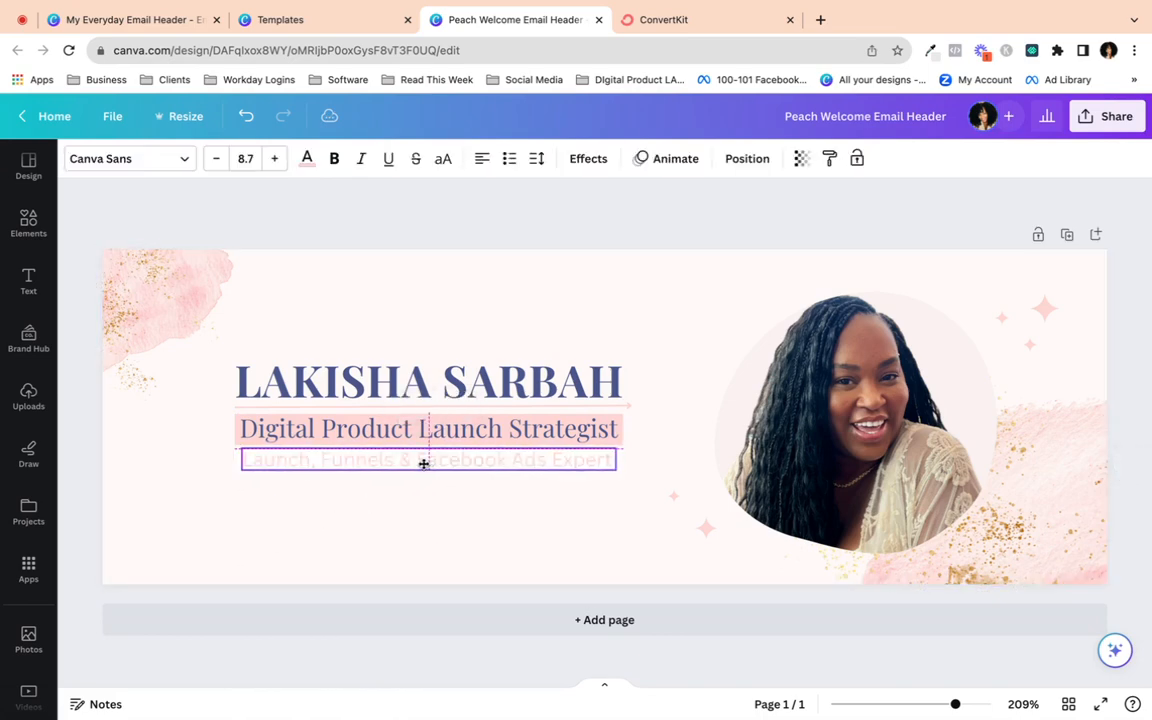
left_click(424, 546)
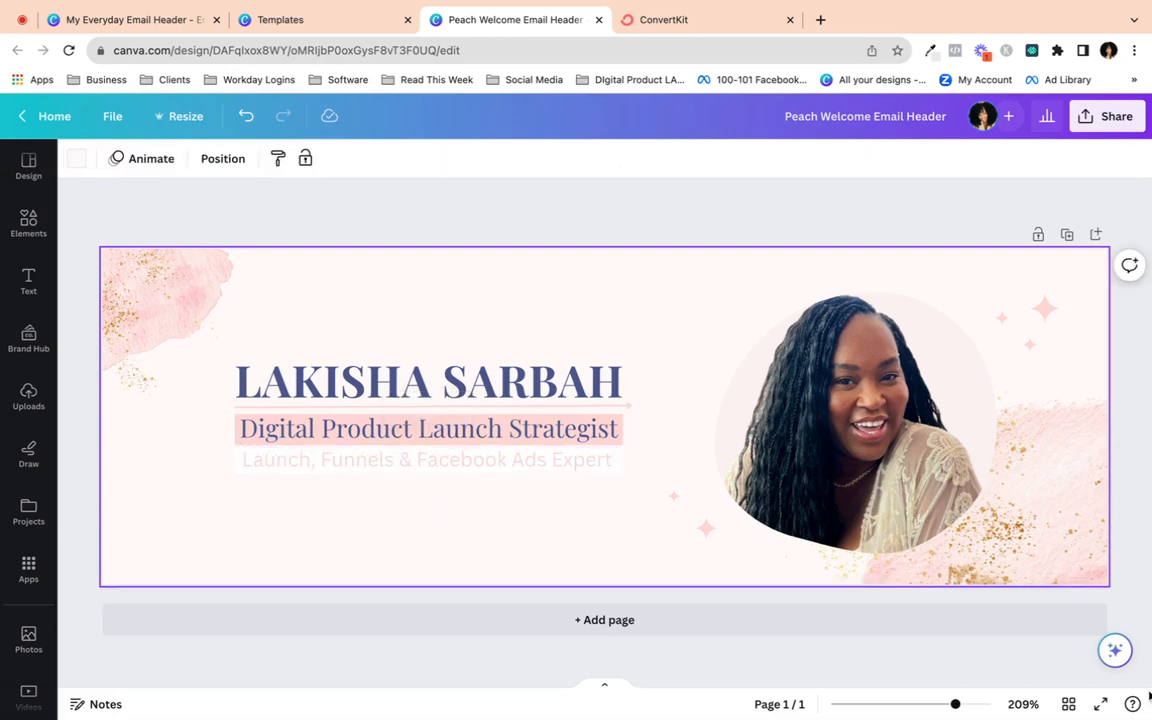
left_click(1100, 704)
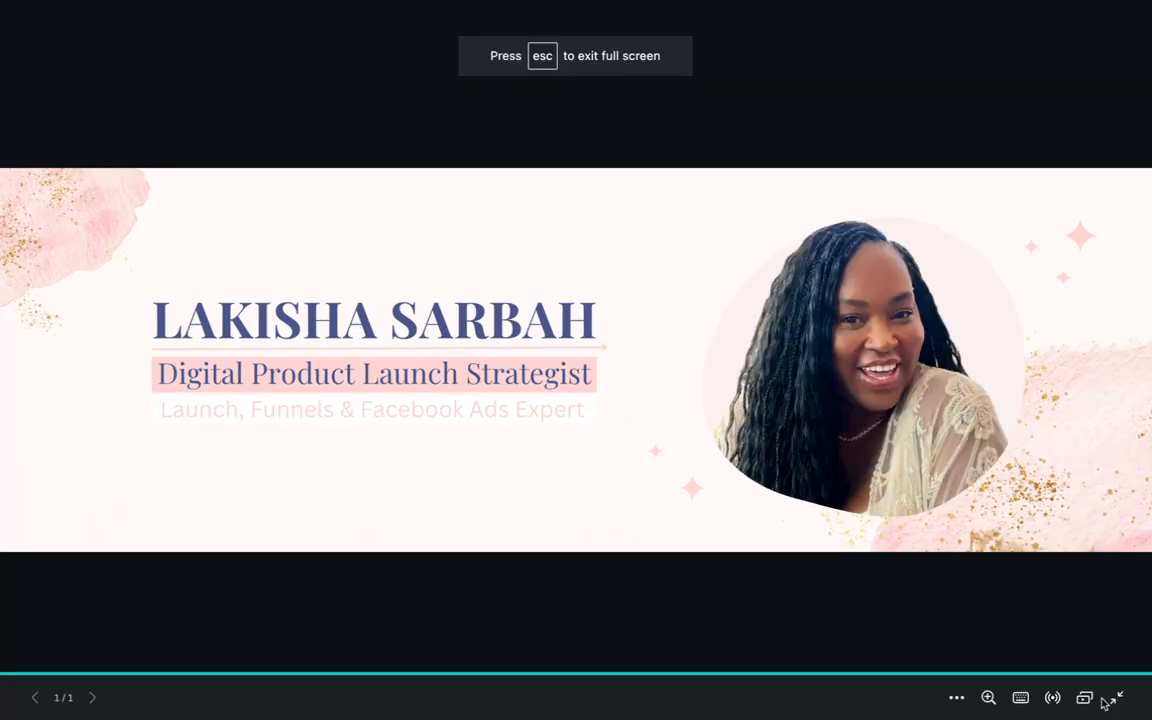
- Exit the full-screen preview and bring up the Share this design panel
left_click(1117, 697)
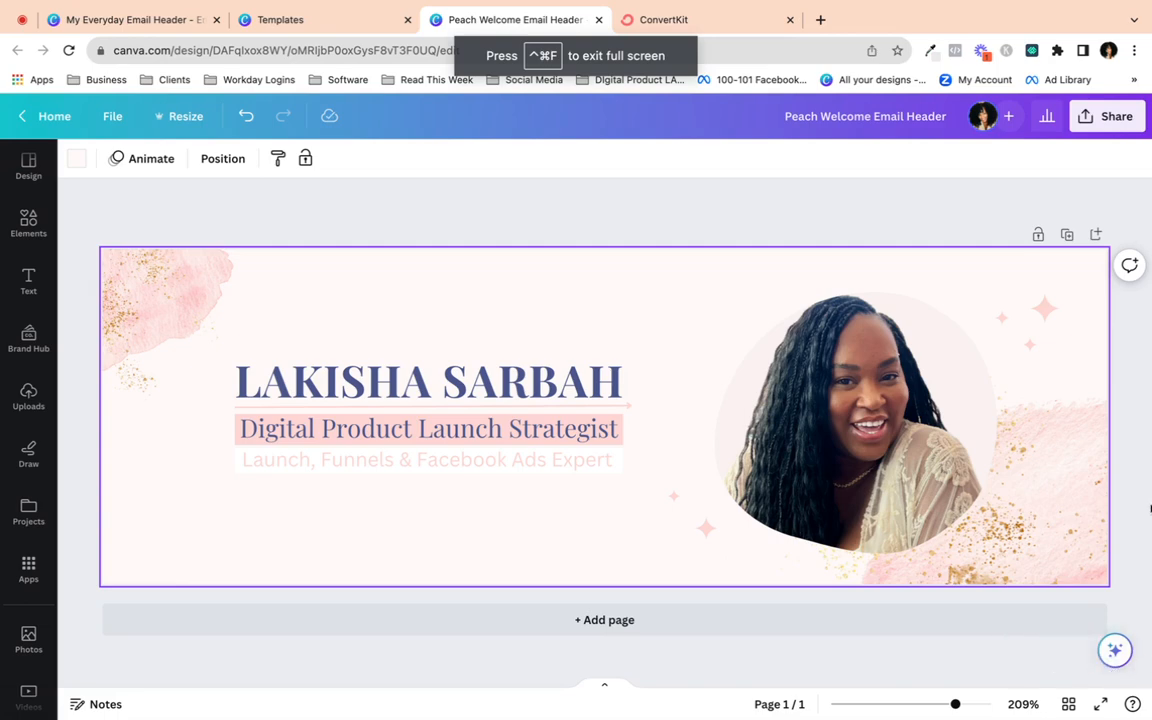
left_click(1117, 116)
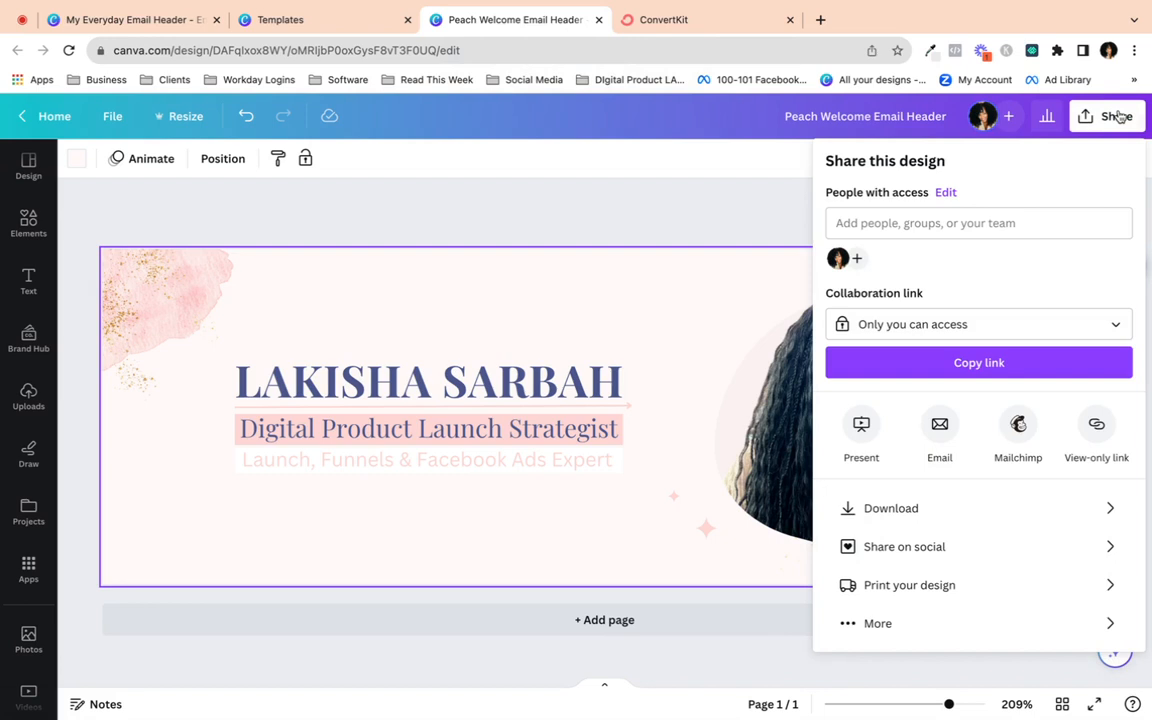
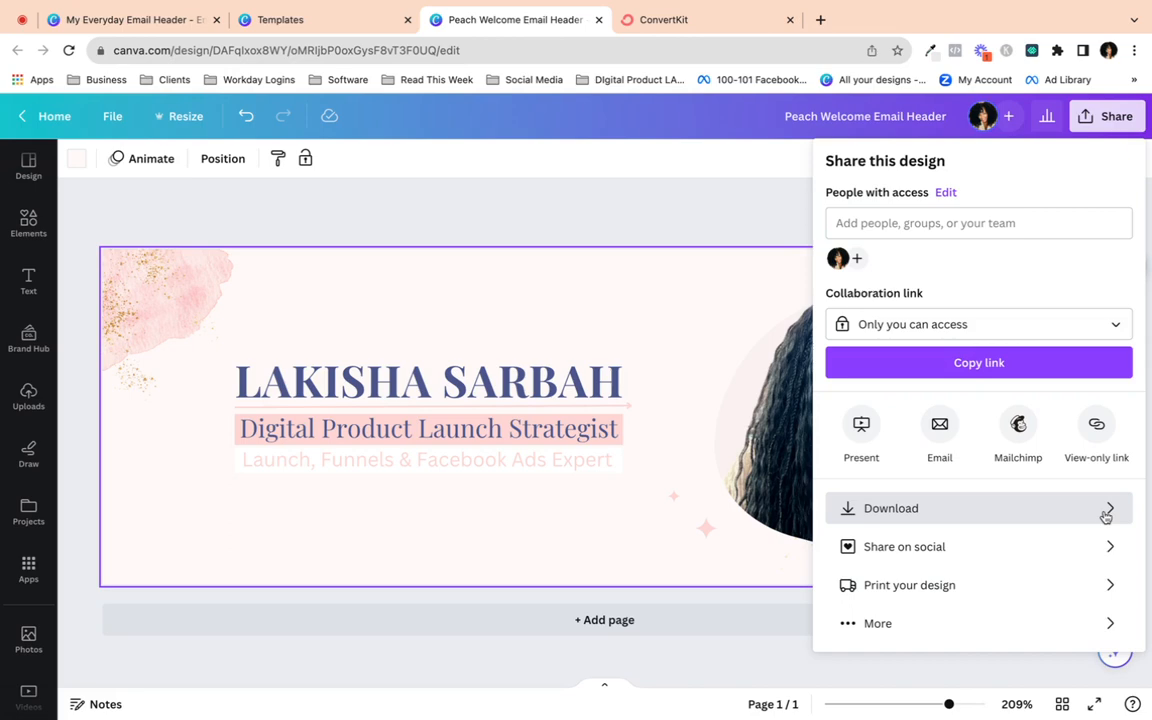
- Close the share panel, glance at the file options, and reopen Share
left_click(630, 224)
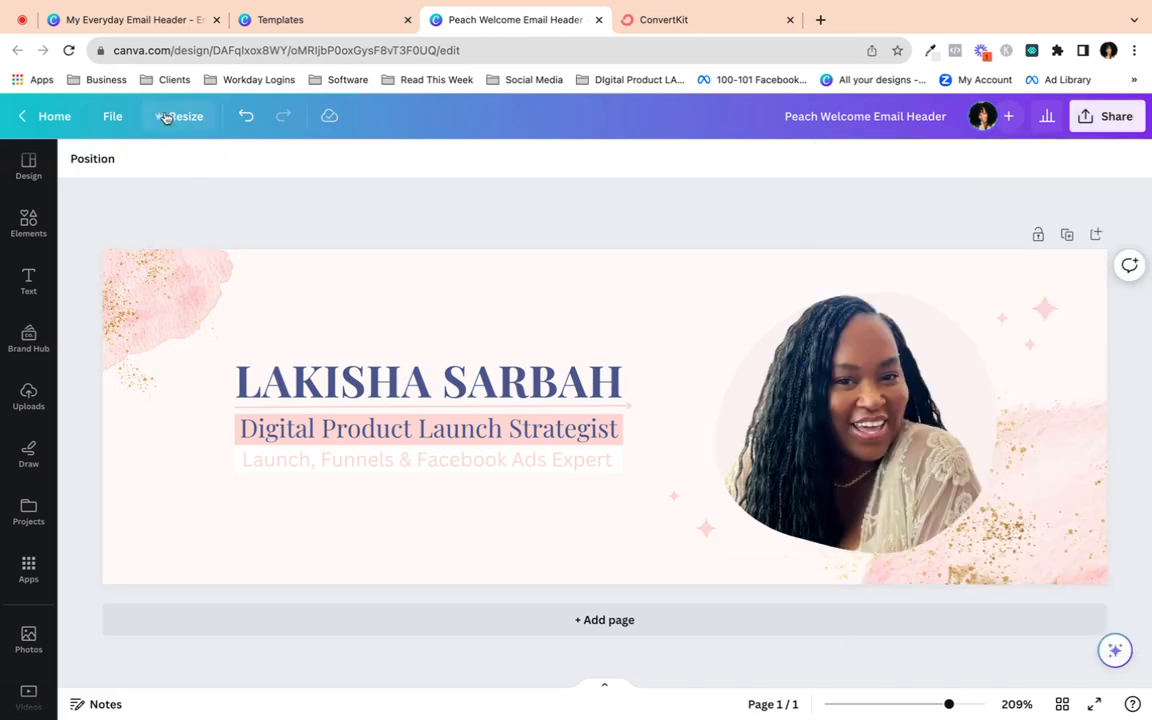
left_click(116, 117)
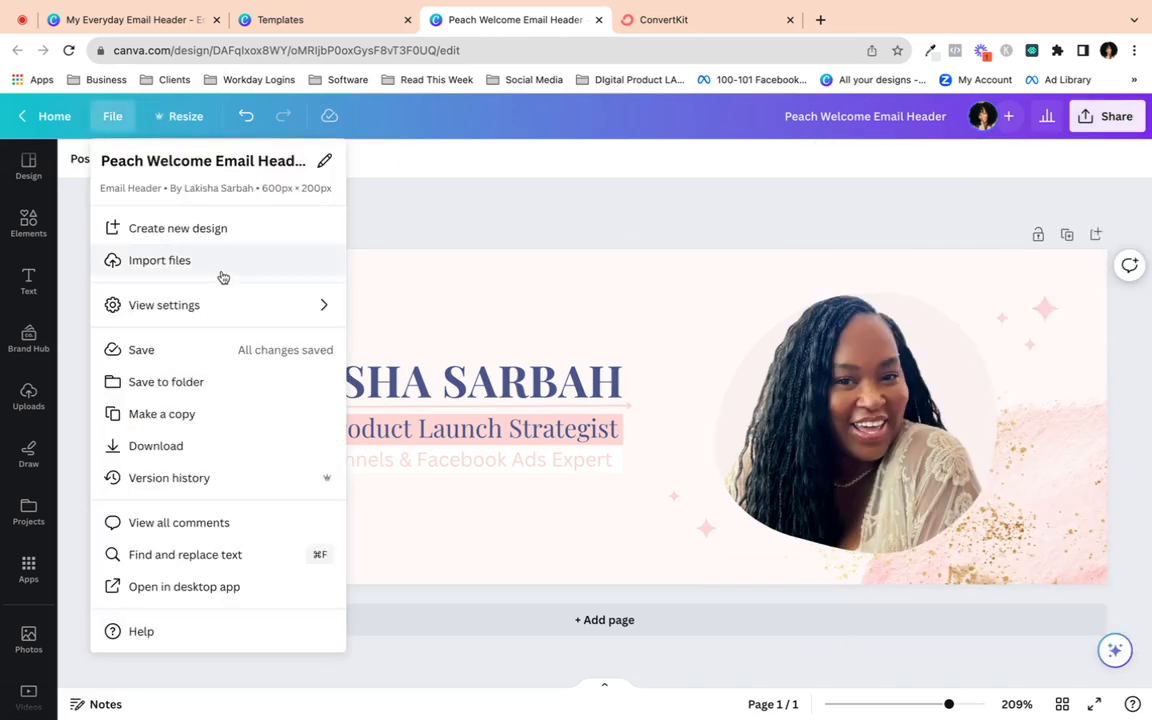
left_click(445, 201)
left_click(1108, 118)
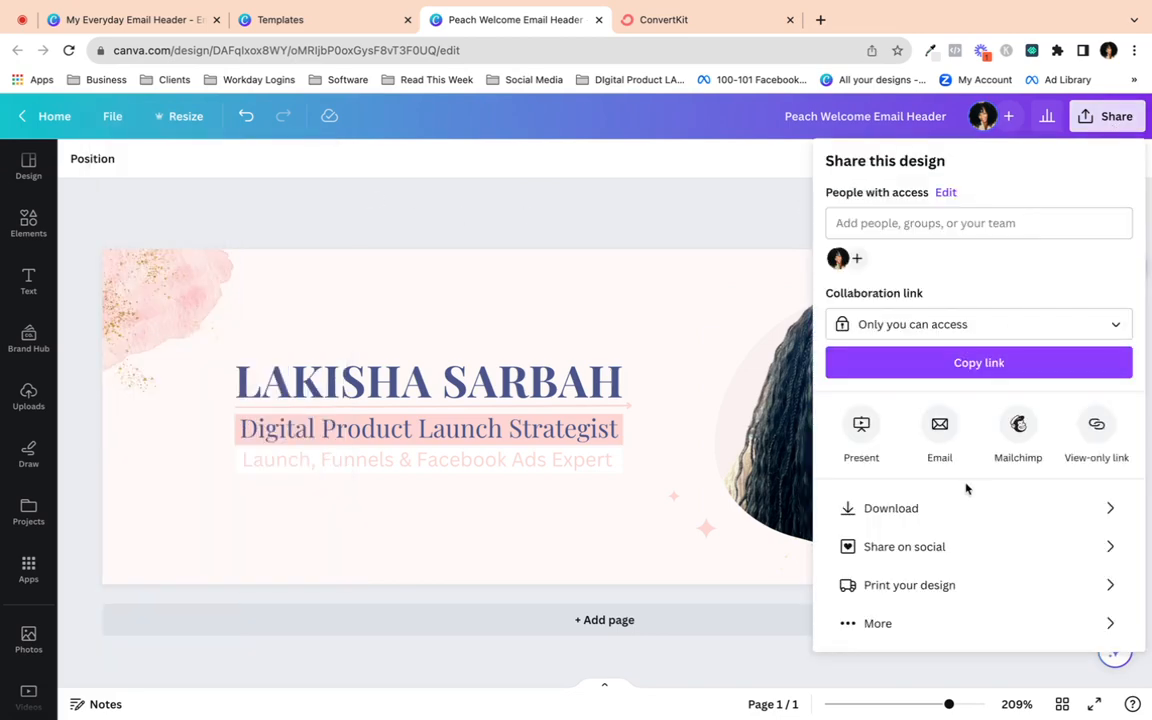
- Download the header as a PNG scaled to 1,500 × 500 px (size 2.5)
left_click(1028, 515)
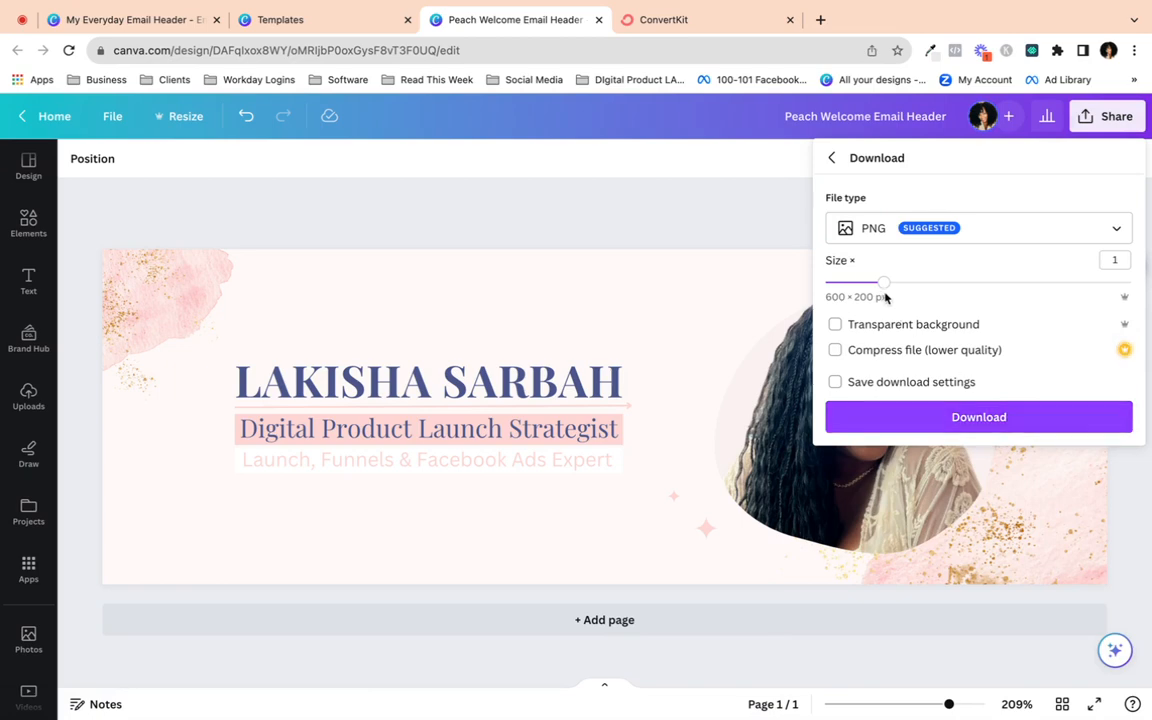
left_click_drag(886, 289, 1055, 293)
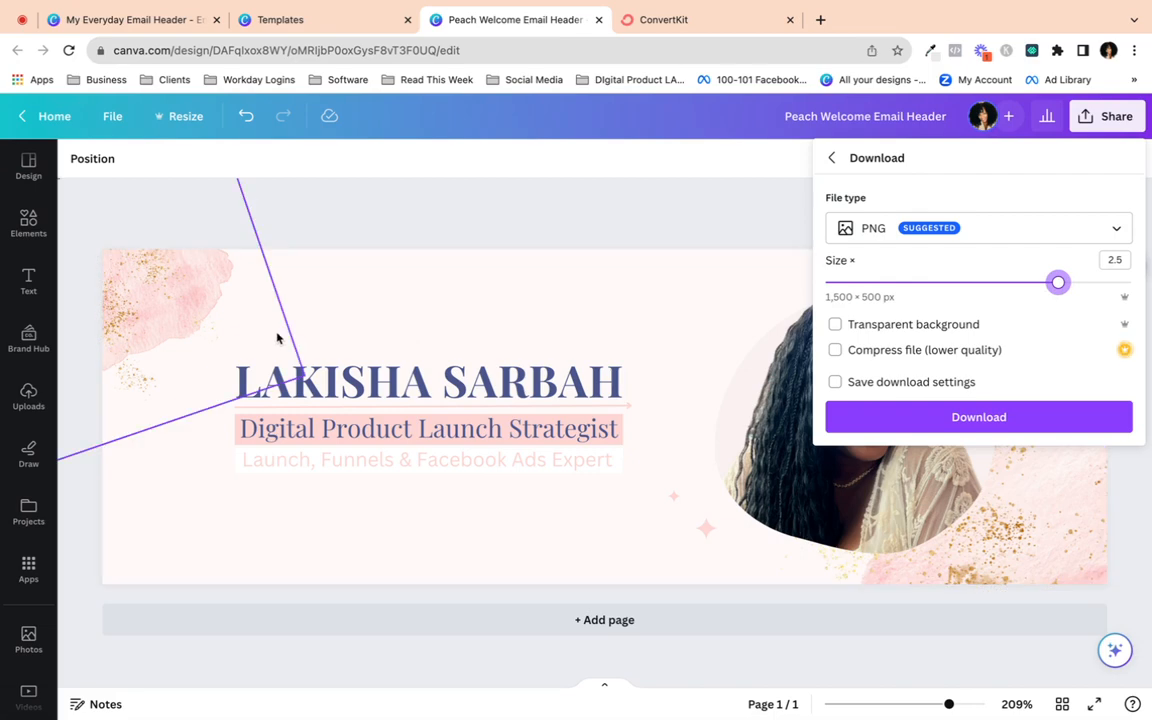
left_click(983, 421)
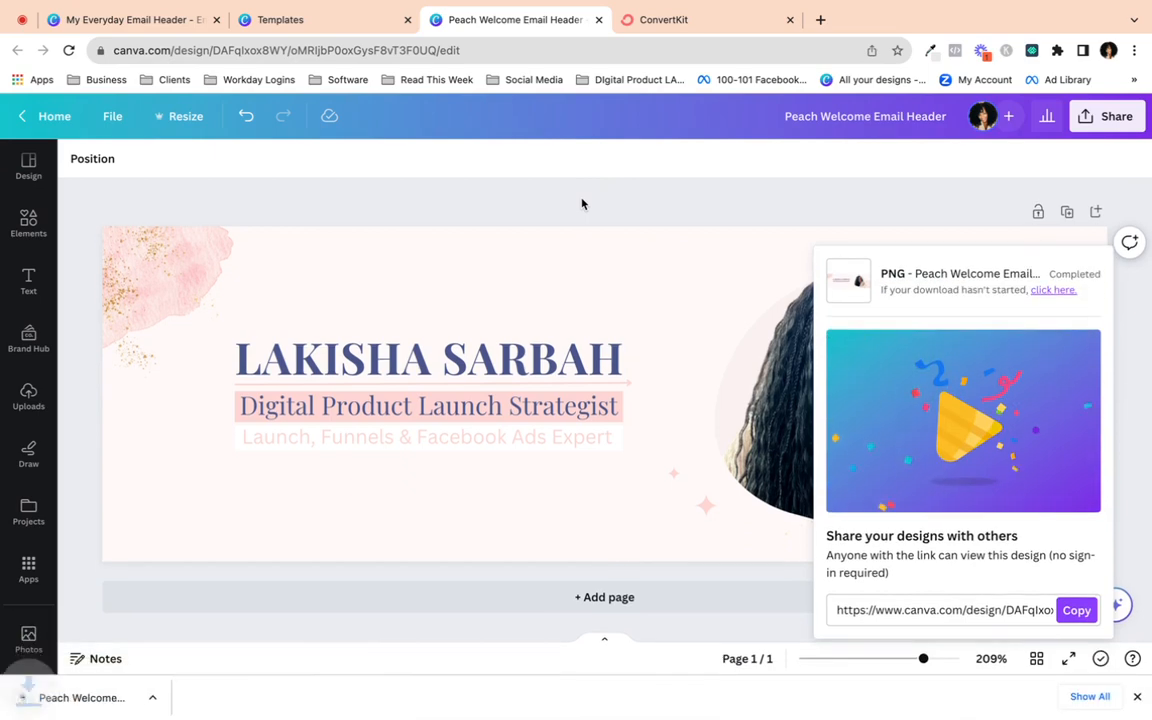
left_click(510, 202)
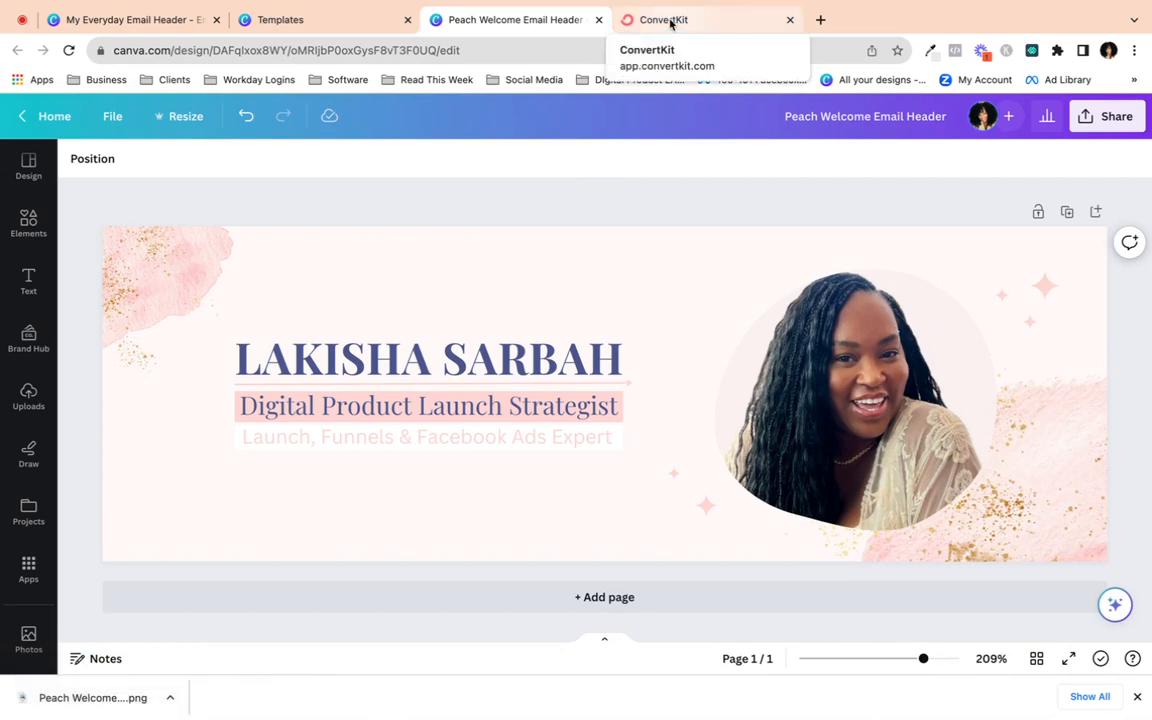
- Switch to the ConvertKit broadcast draft and add an empty line above the greeting
left_click(671, 23)
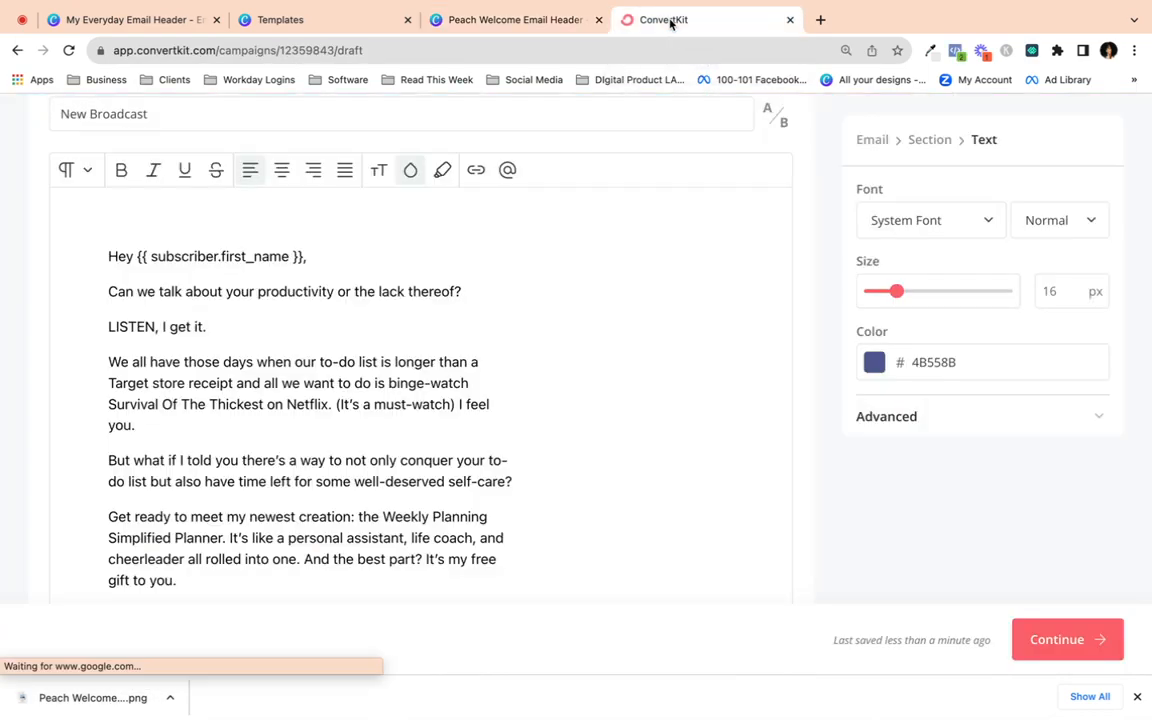
left_click(108, 257)
key("Return")
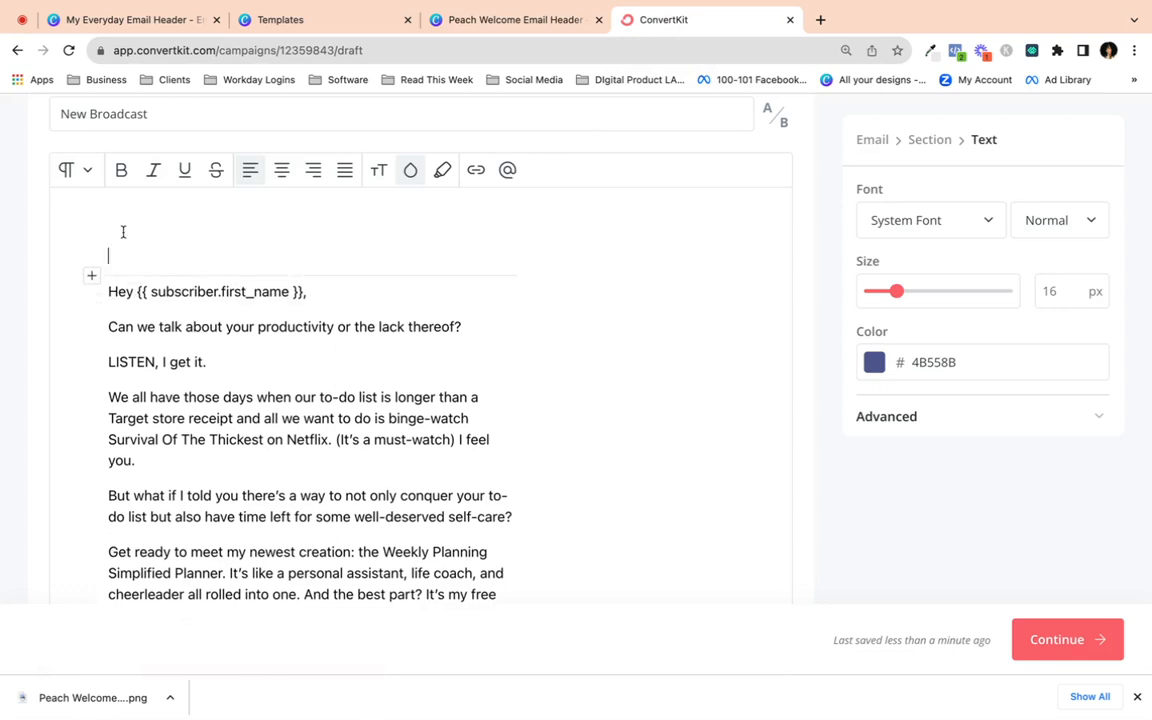
- Insert an Image block from the Media section on the new line
left_click(91, 276)
scroll(201, 410, "down", 6)
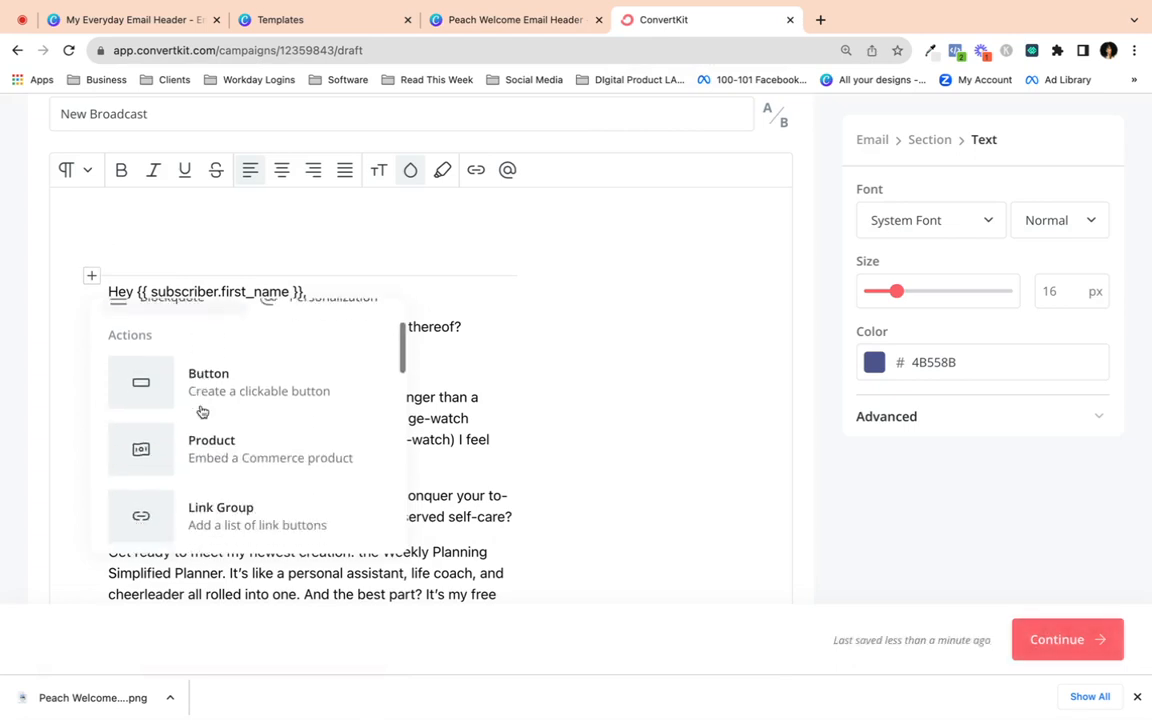
scroll(201, 410, "up", 1)
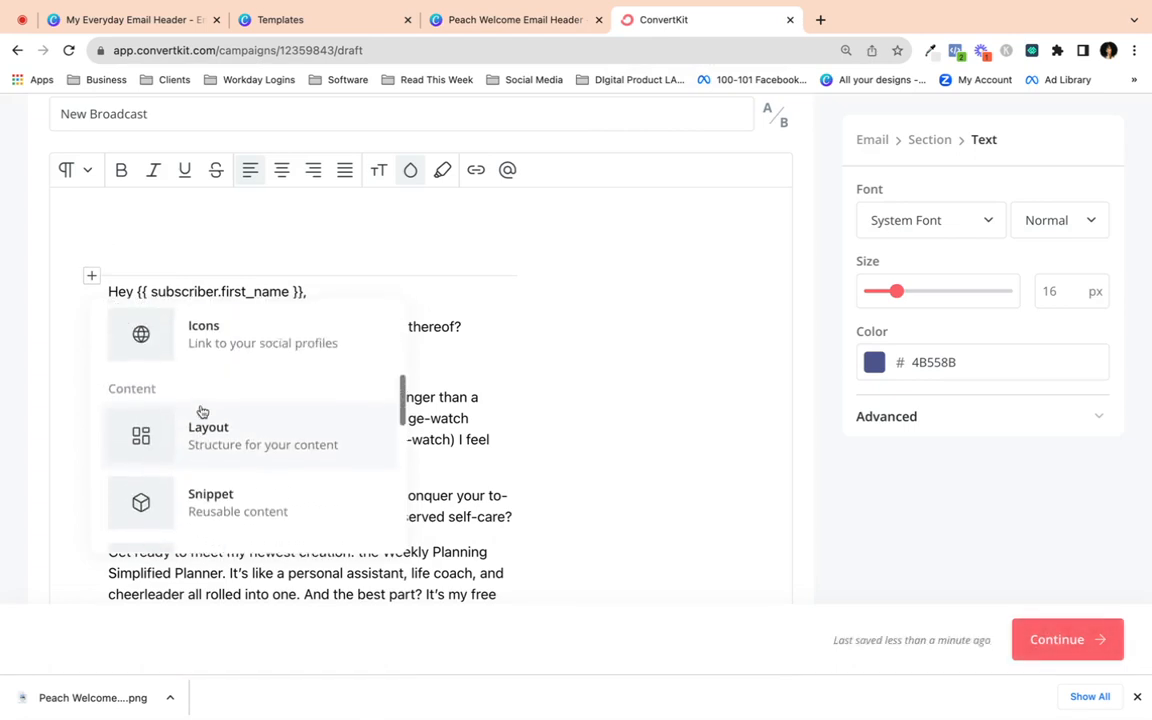
scroll(201, 410, "down", 4)
scroll(201, 410, "down", 1)
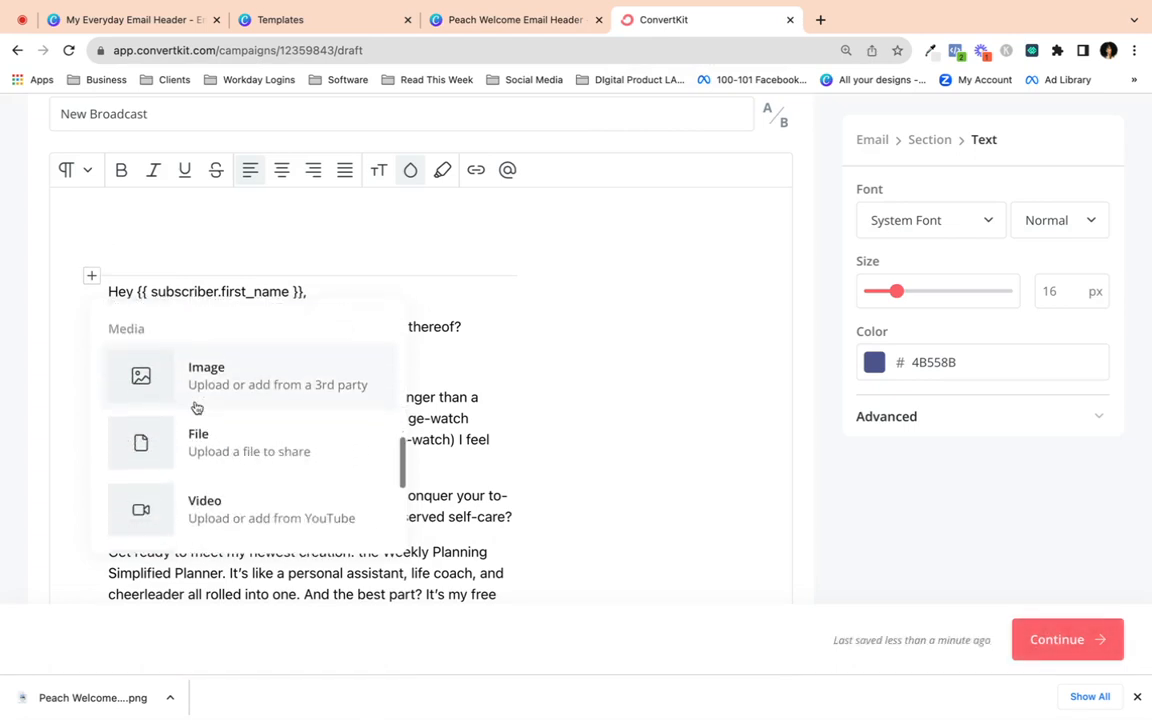
left_click(178, 382)
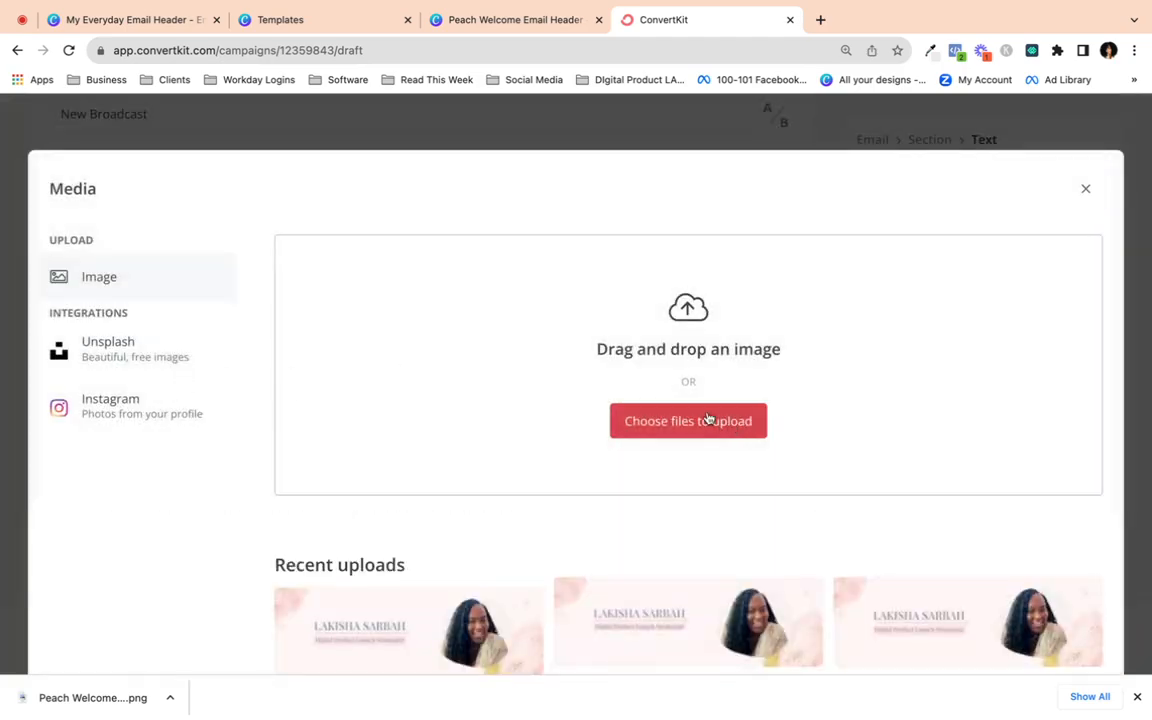
- Upload Peach Welcome Email Header.png from the Downloads folder into the image block
left_click(708, 420)
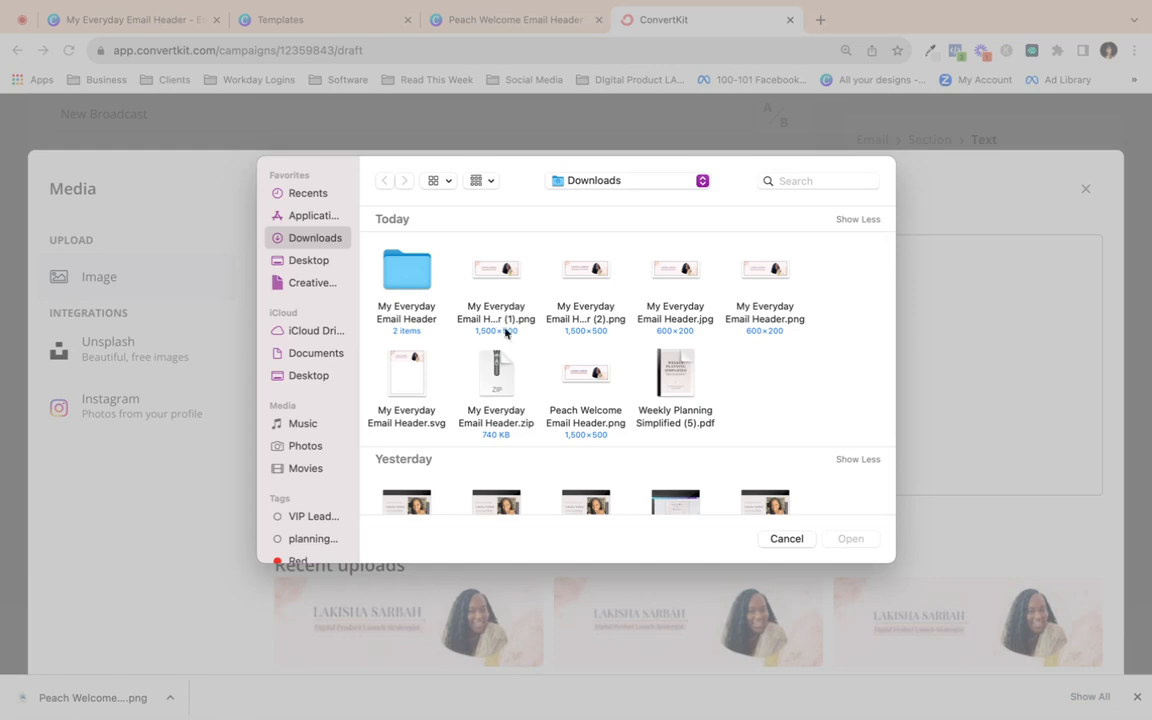
scroll(515, 335, "down", 2)
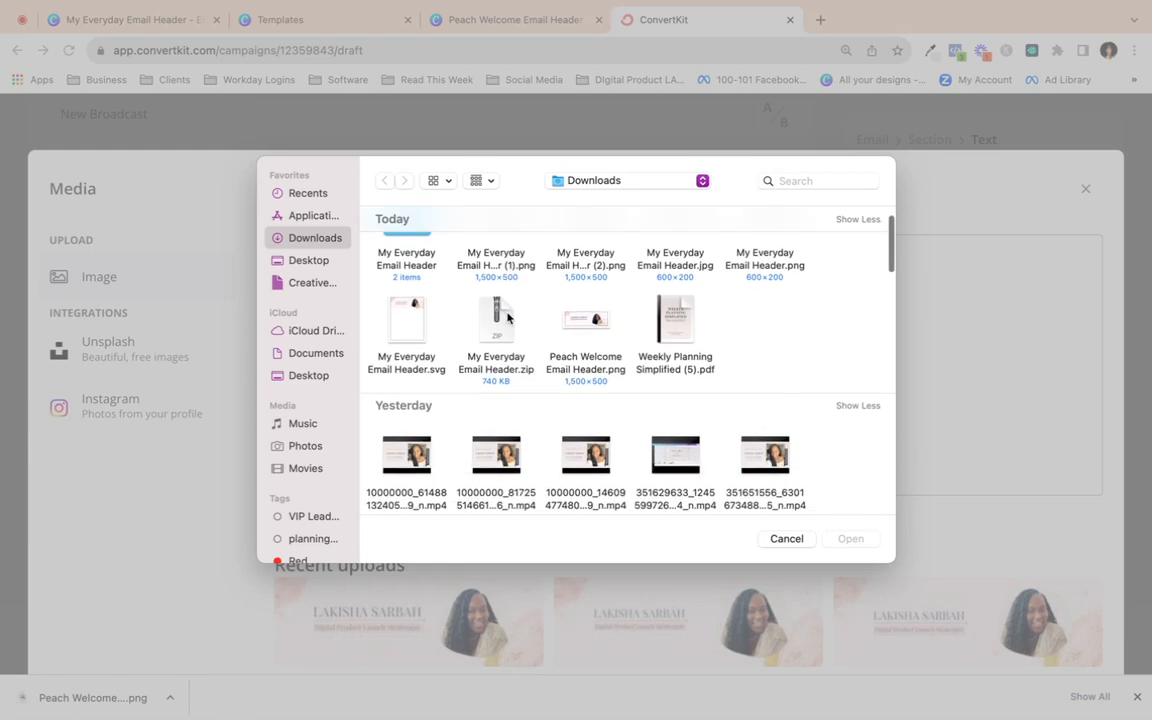
scroll(507, 318, "up", 2)
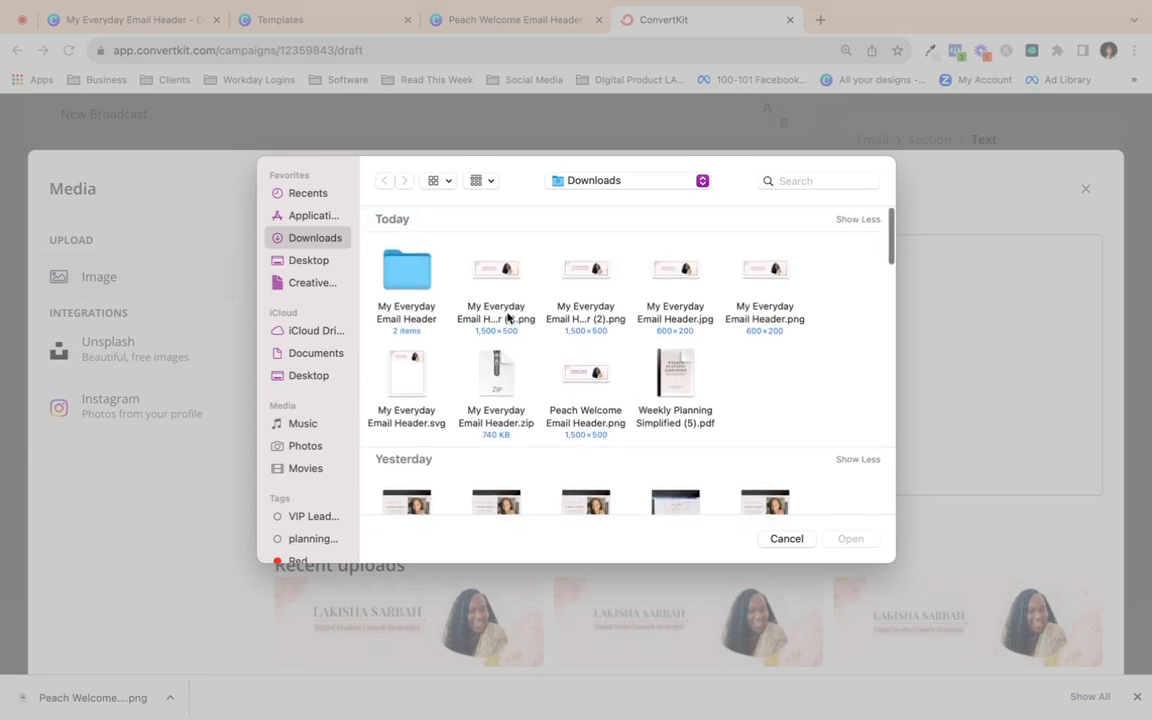
double_click(582, 385)
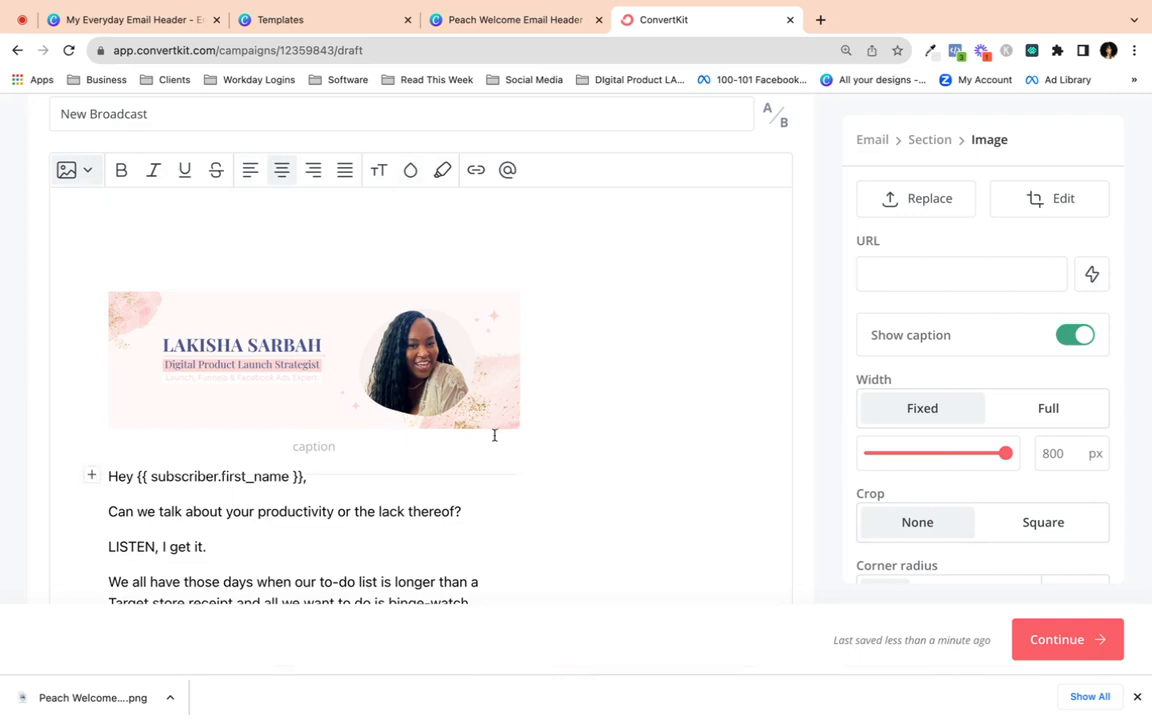
- Set the header image's fixed width to 1200 px, replacing trial values of 1500 and 2300
scroll(990, 252, "up", 3)
scroll(1029, 330, "down", 3)
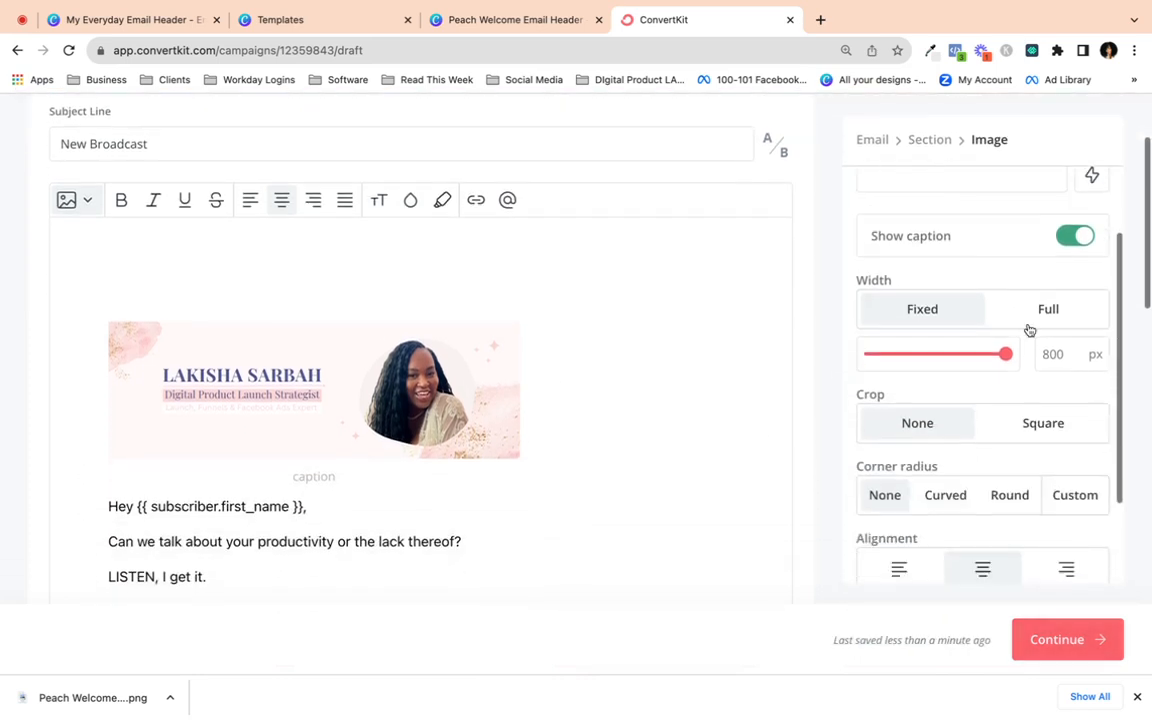
double_click(1044, 355)
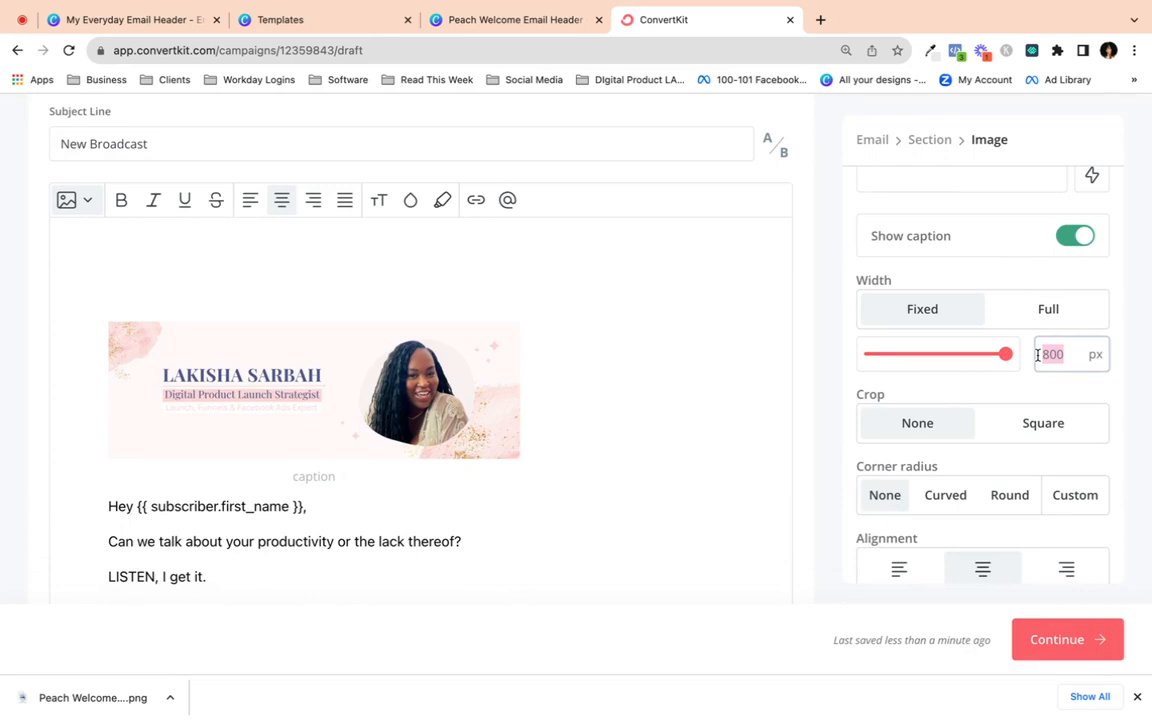
type("1200")
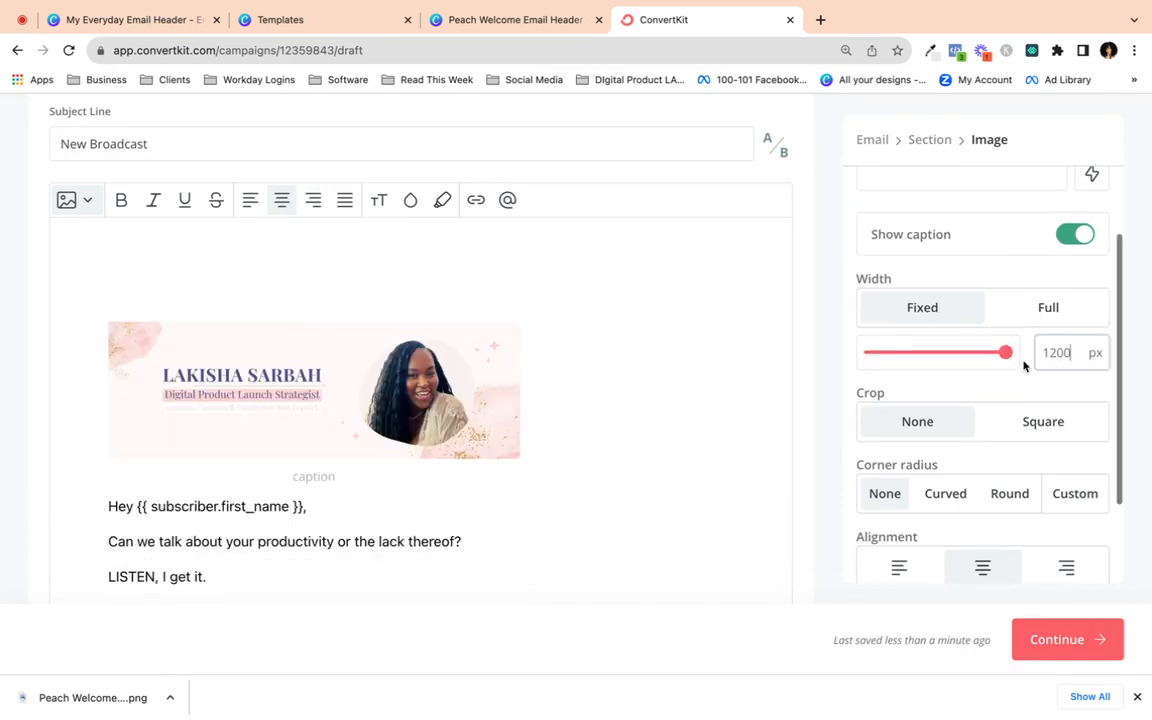
scroll(1021, 362, "up", 1)
left_click(1015, 357)
double_click(1079, 356)
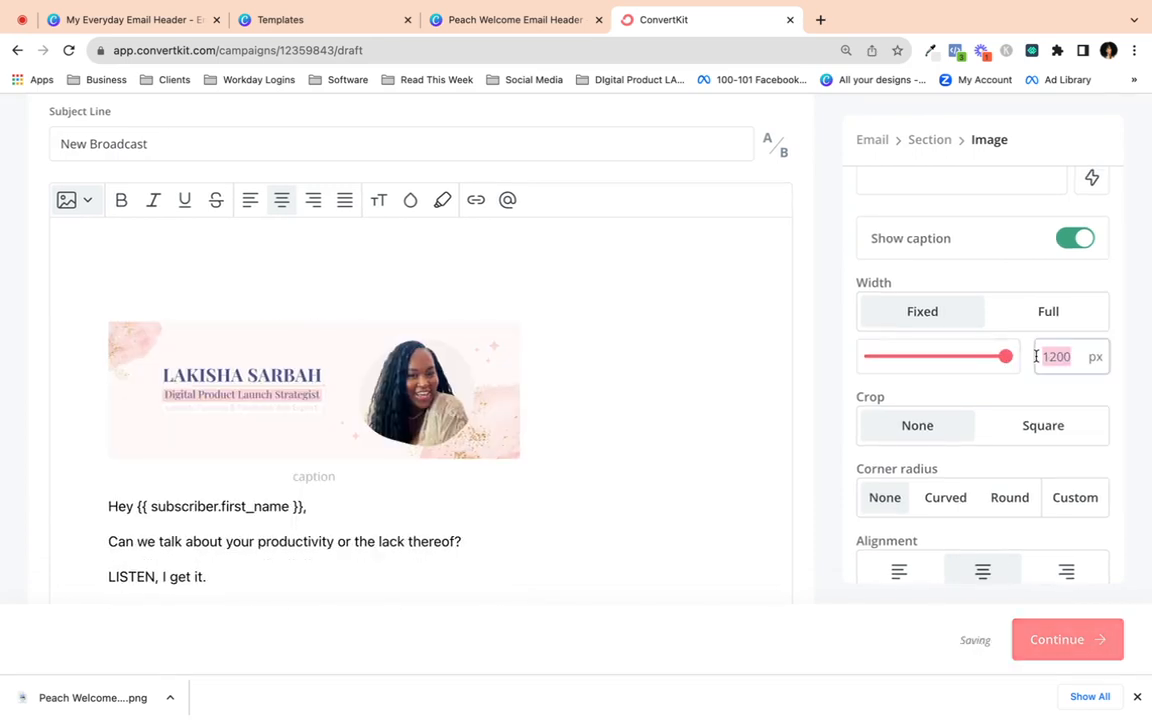
type("150")
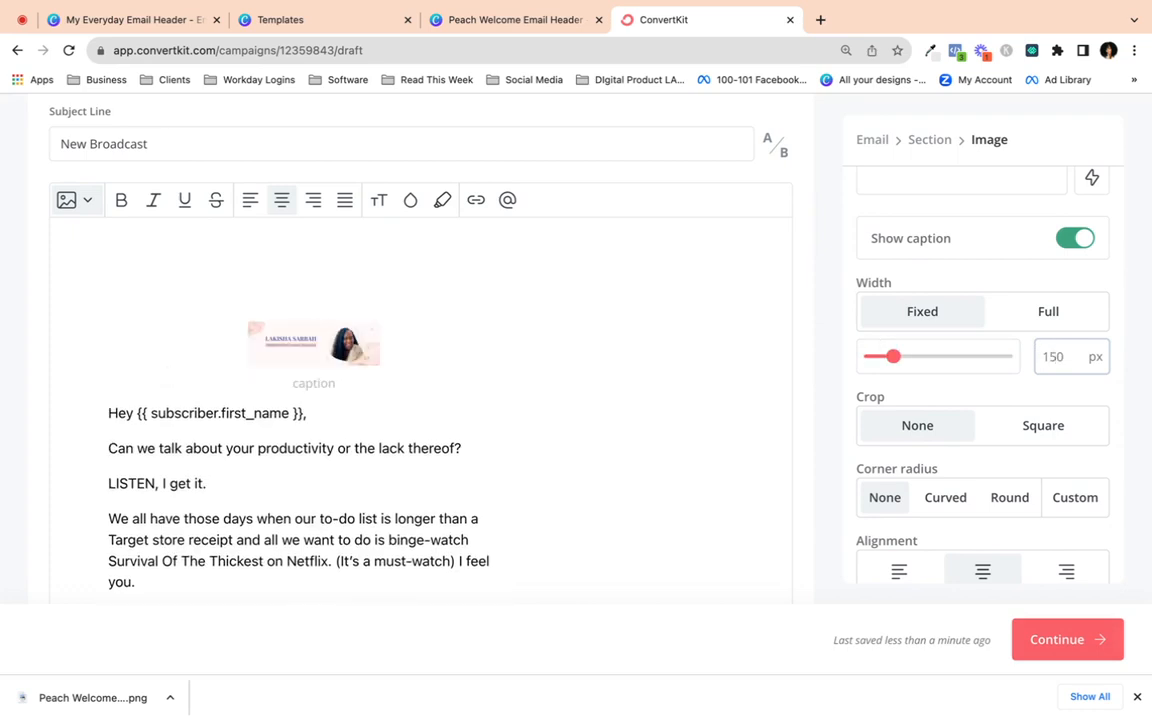
type("0")
key("BackSpace")
key("BackSpace")
key("BackSpace")
key("BackSpace")
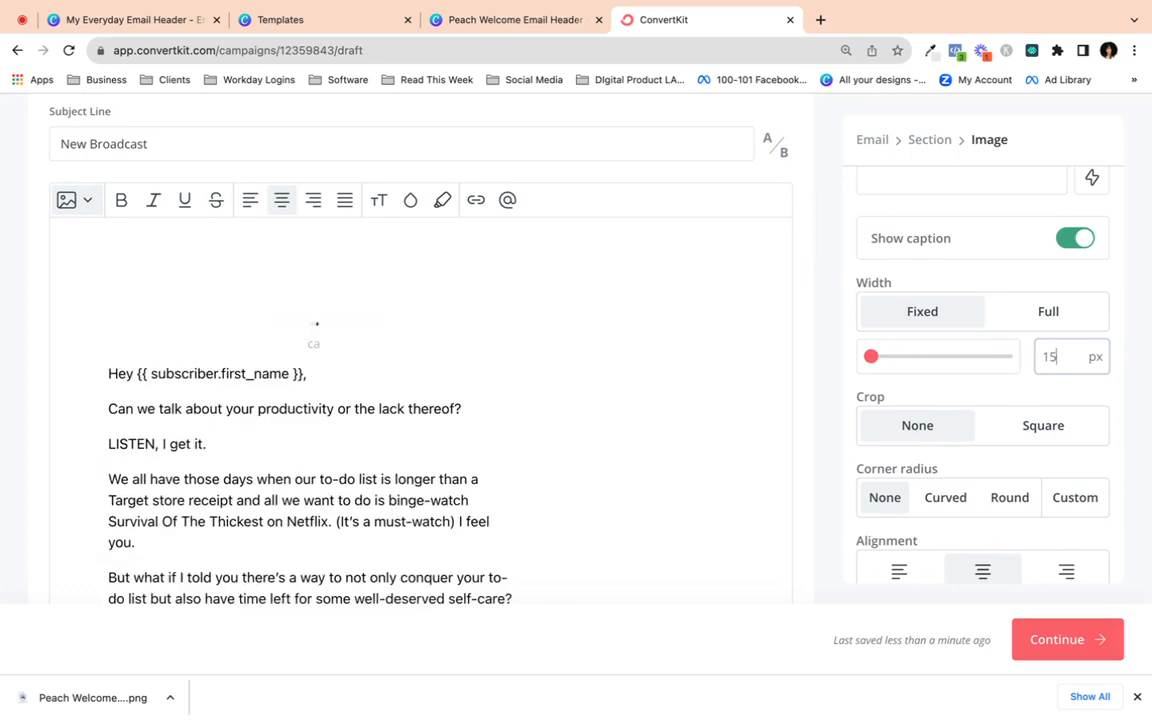
type("2300")
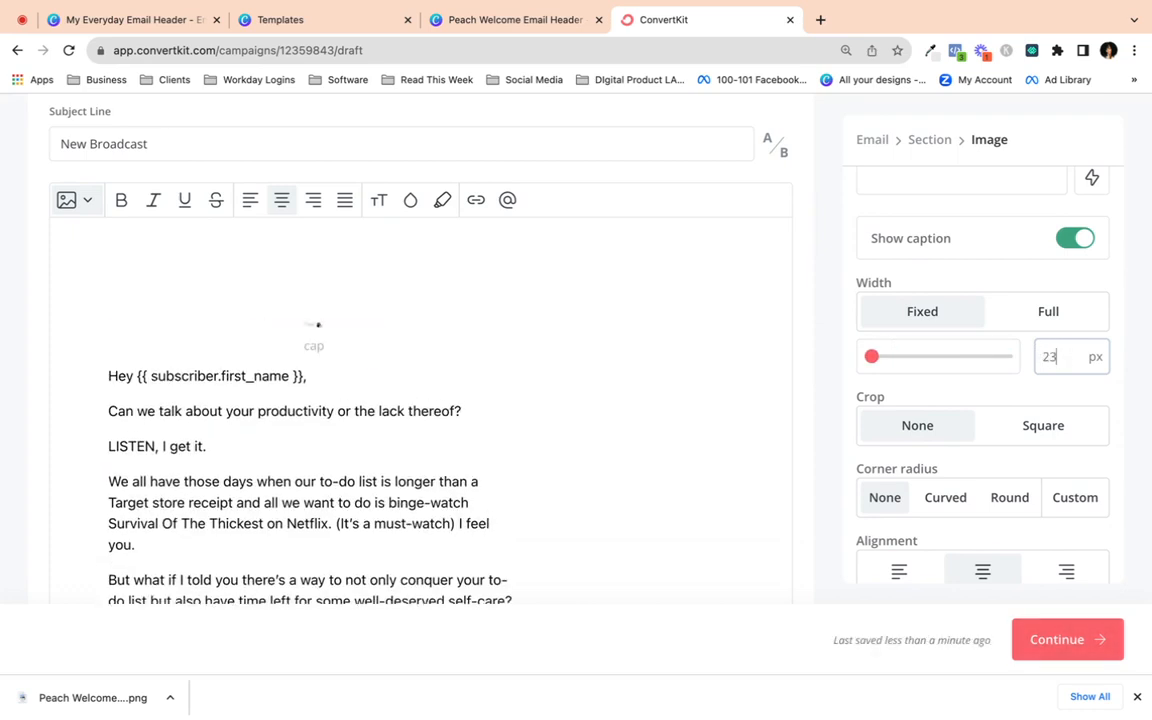
key("BackSpace")
key("BackSpace")
key("BackSpace")
key("BackSpace")
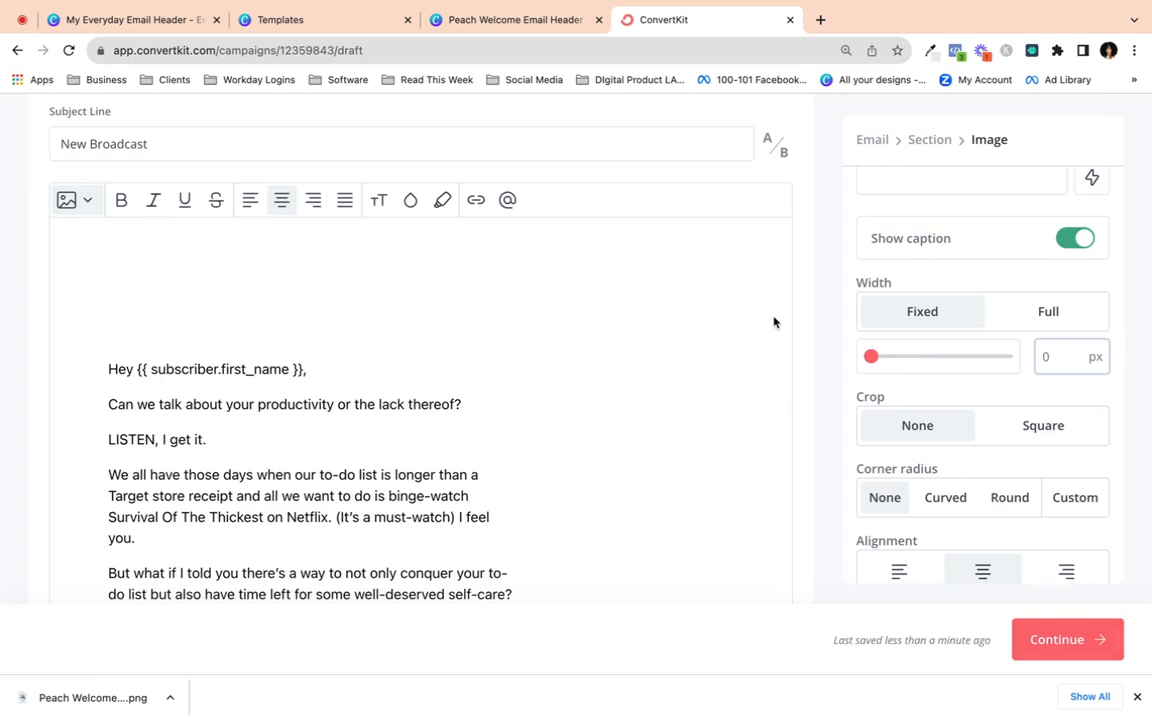
type("12")
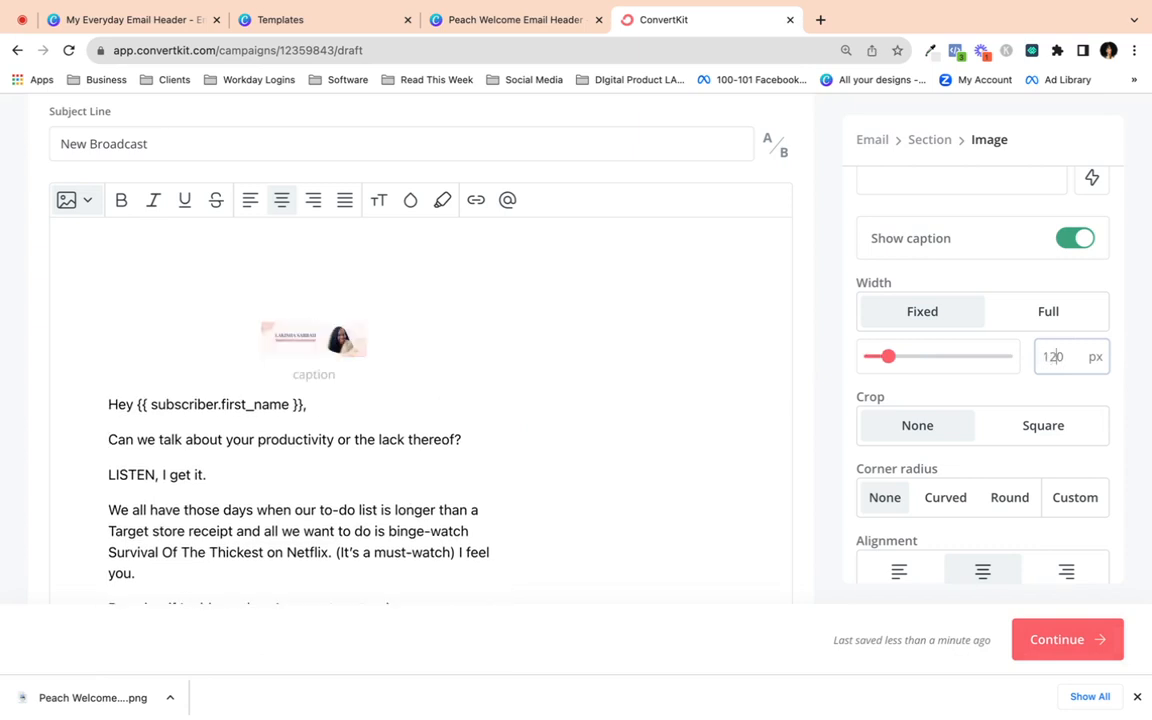
type("0")
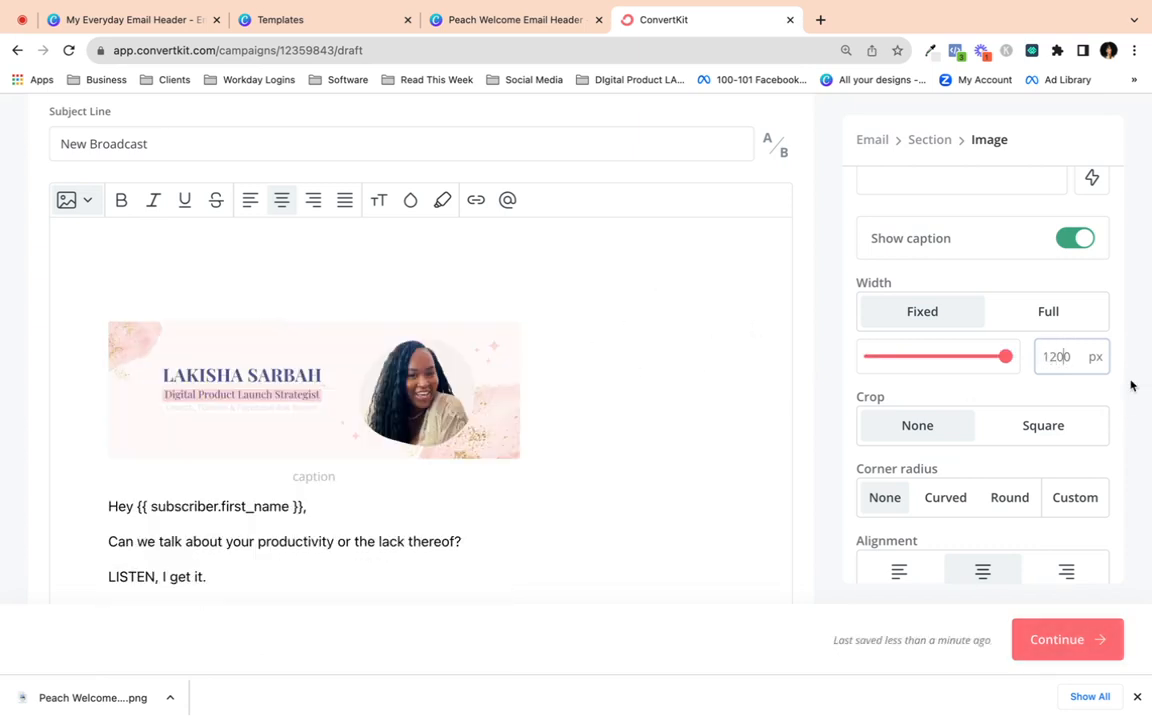
left_click(986, 570)
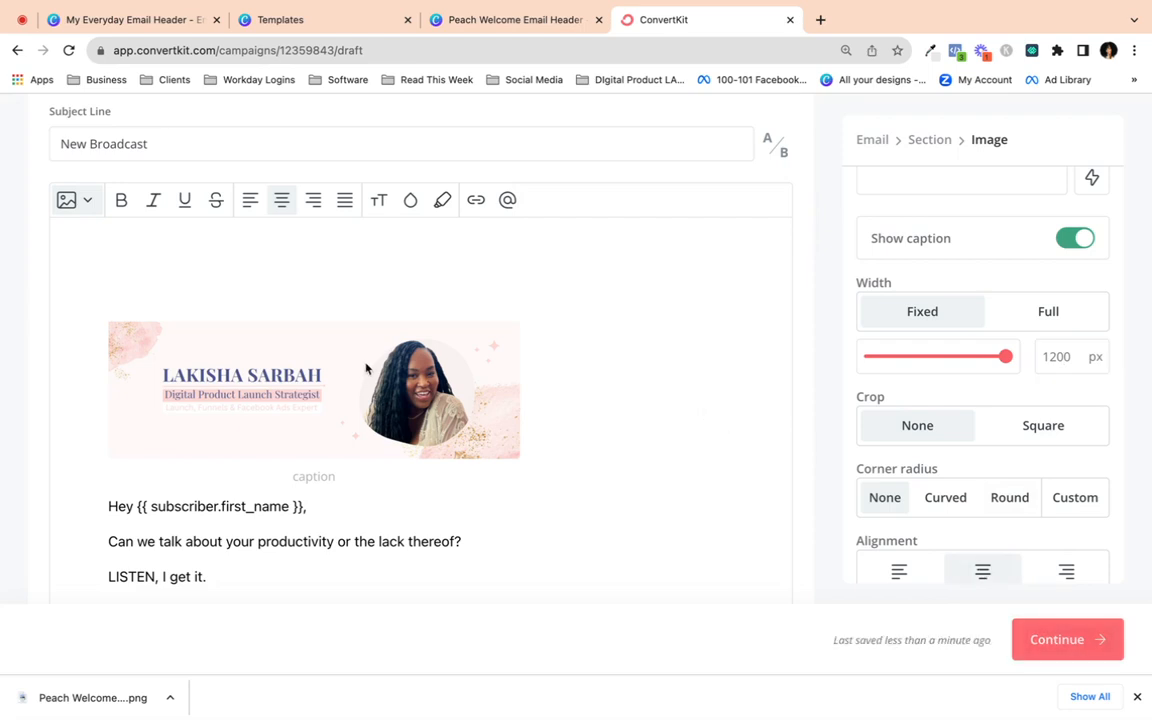
scroll(607, 363, "down", 3)
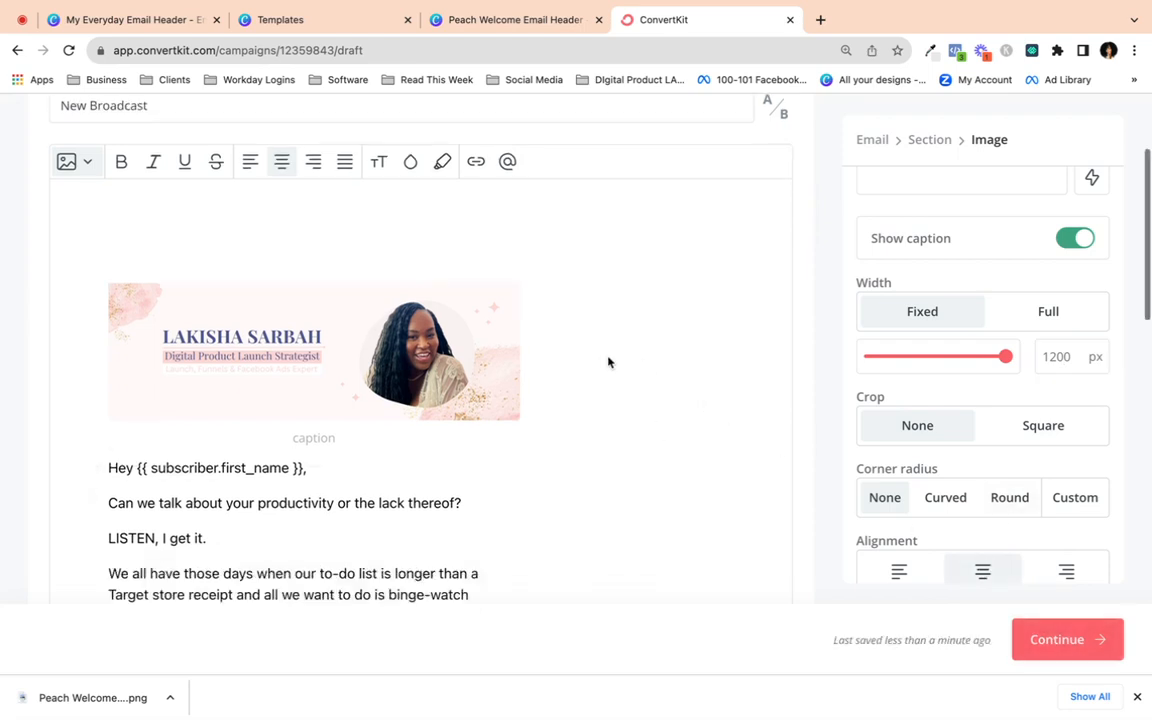
scroll(392, 160, "up", 2)
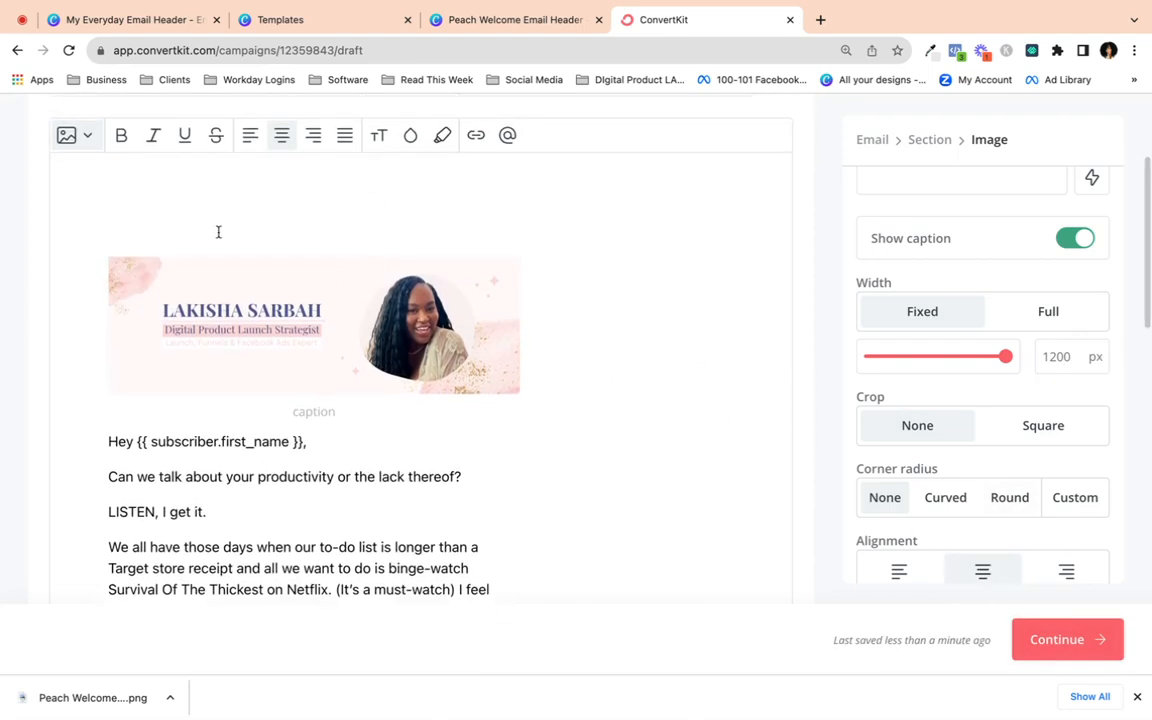
- Add an empty line above the old header image and delete that image
left_click(118, 229)
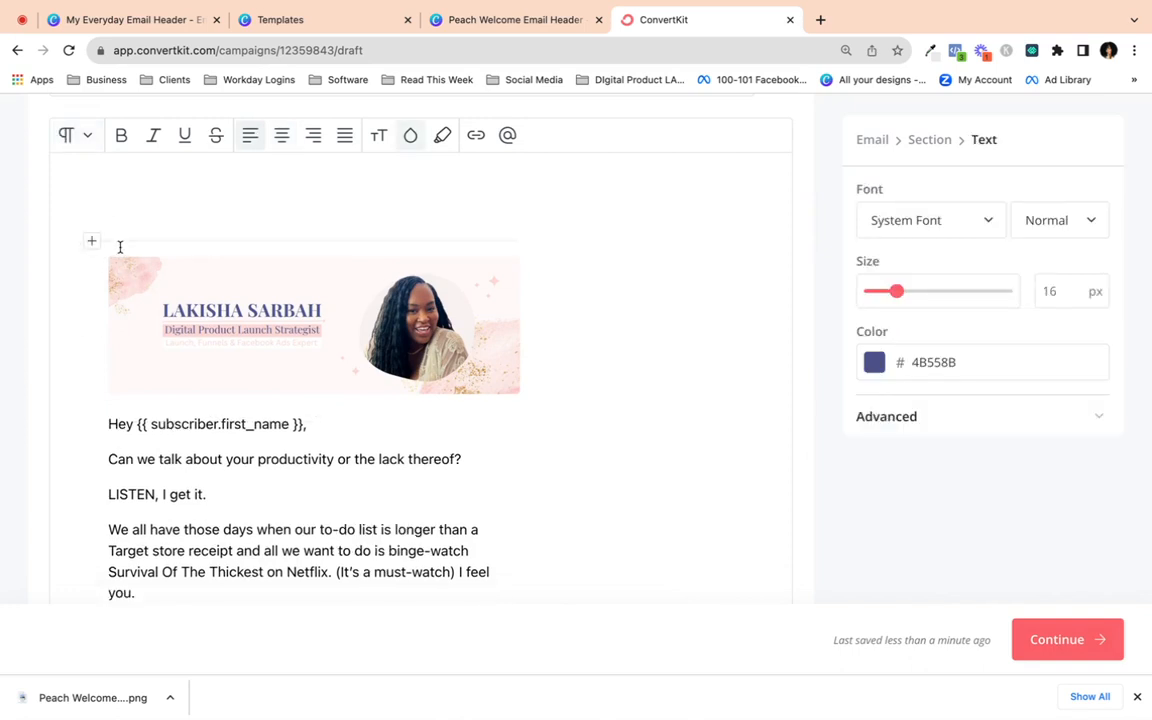
left_click(111, 256)
key("BackSpace")
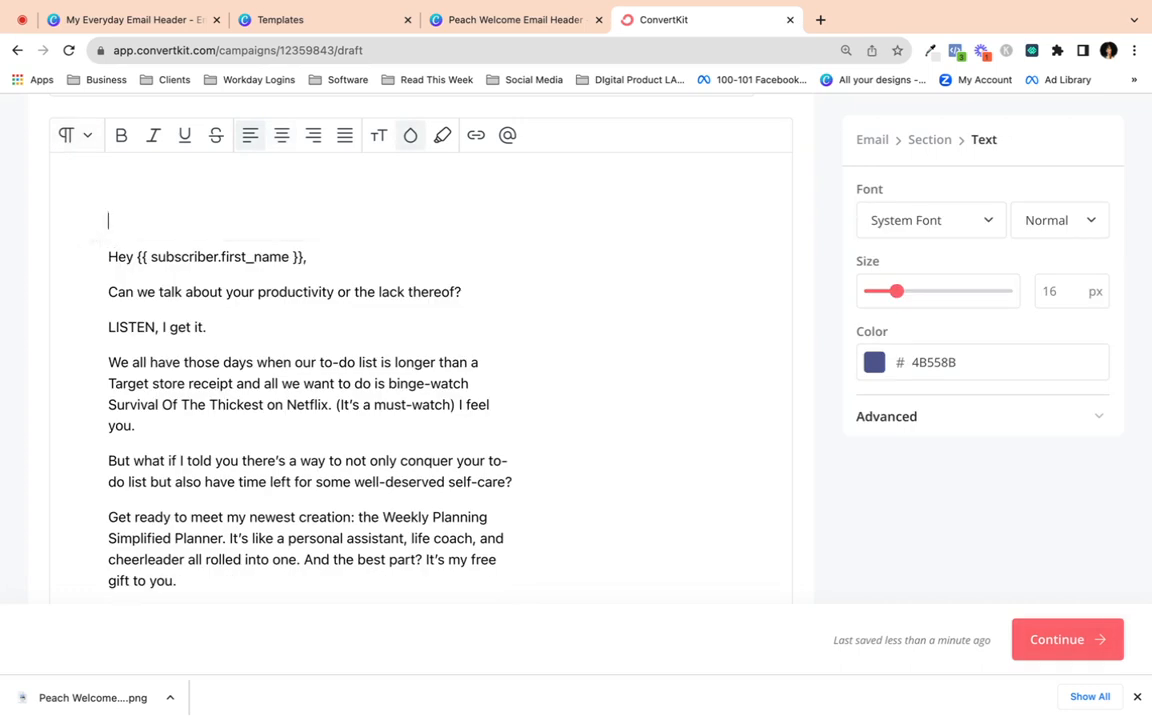
- Insert a new Image block using the recently uploaded pink header
left_click(91, 241)
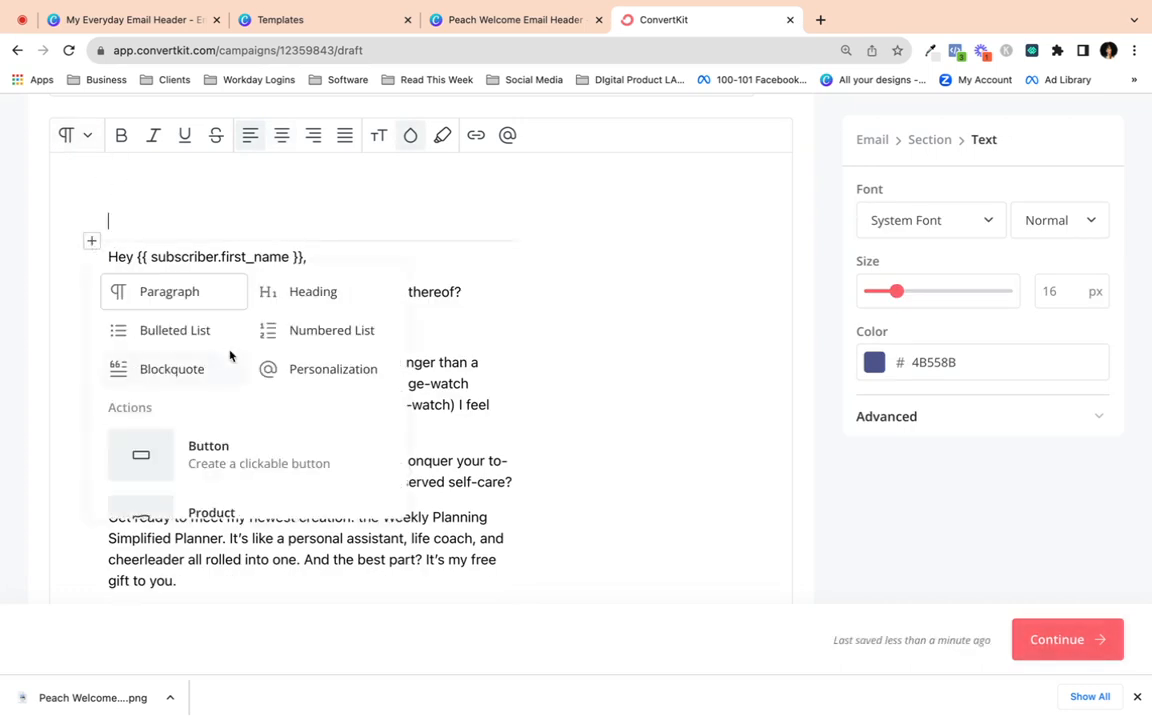
scroll(231, 401, "down", 2)
scroll(231, 401, "down", 6)
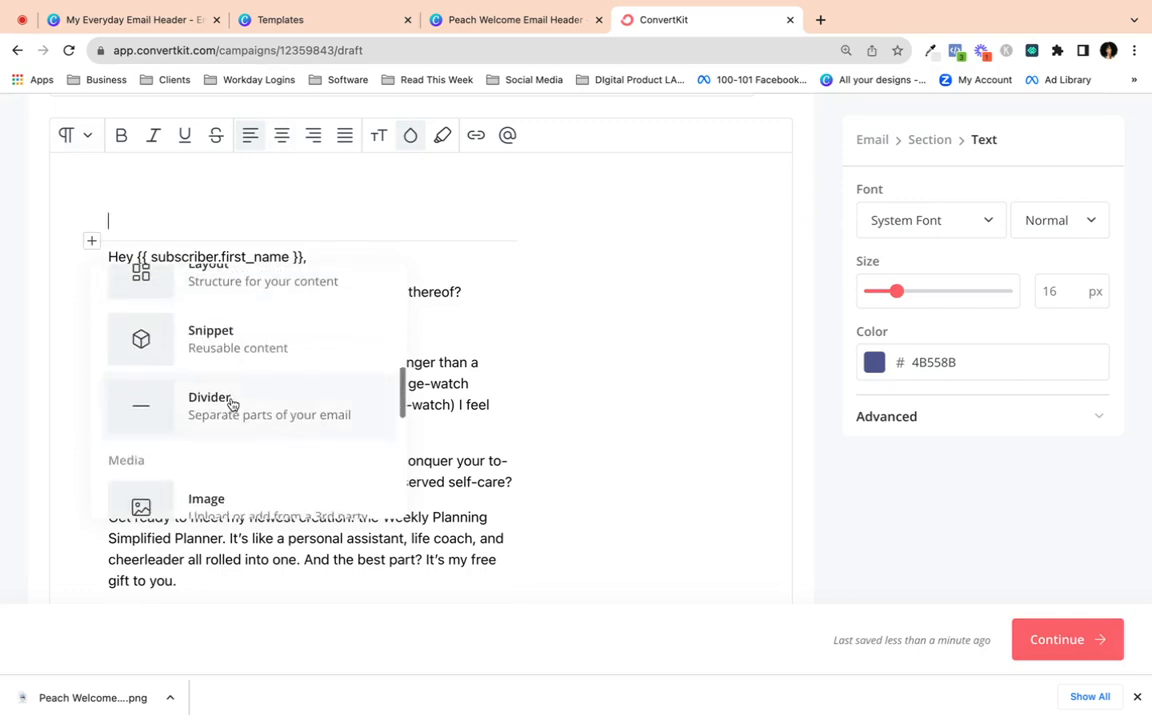
scroll(232, 404, "down", 2)
scroll(221, 311, "up", 3)
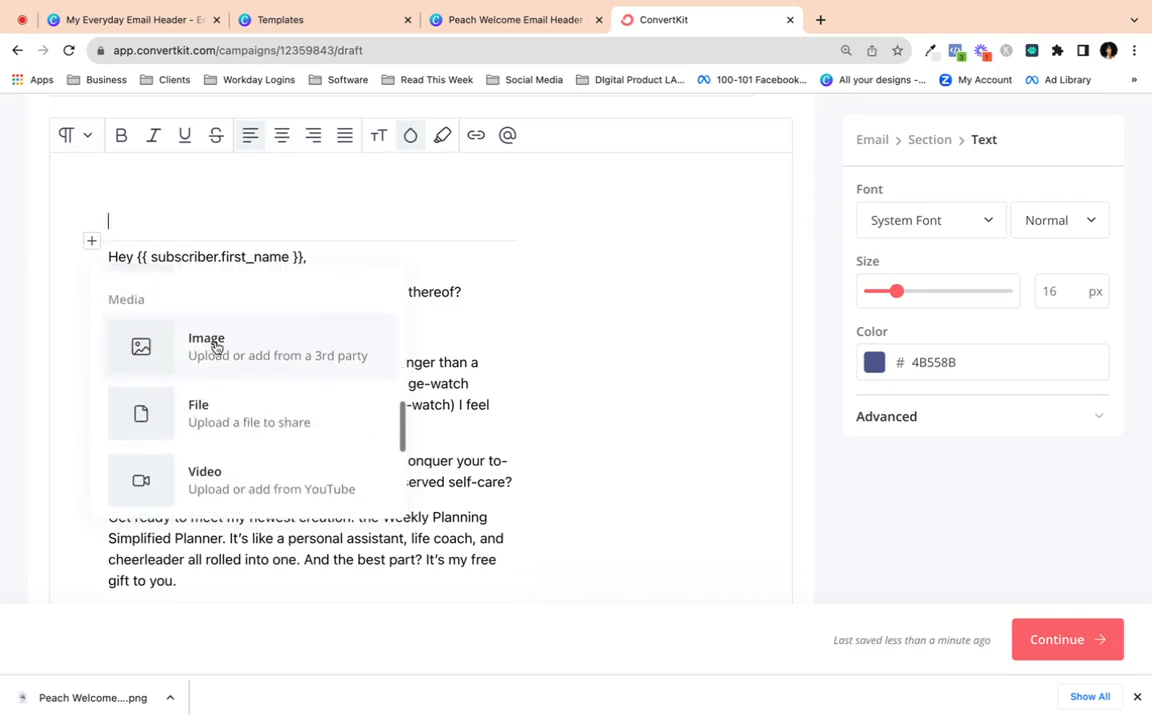
left_click(218, 346)
left_click(442, 605)
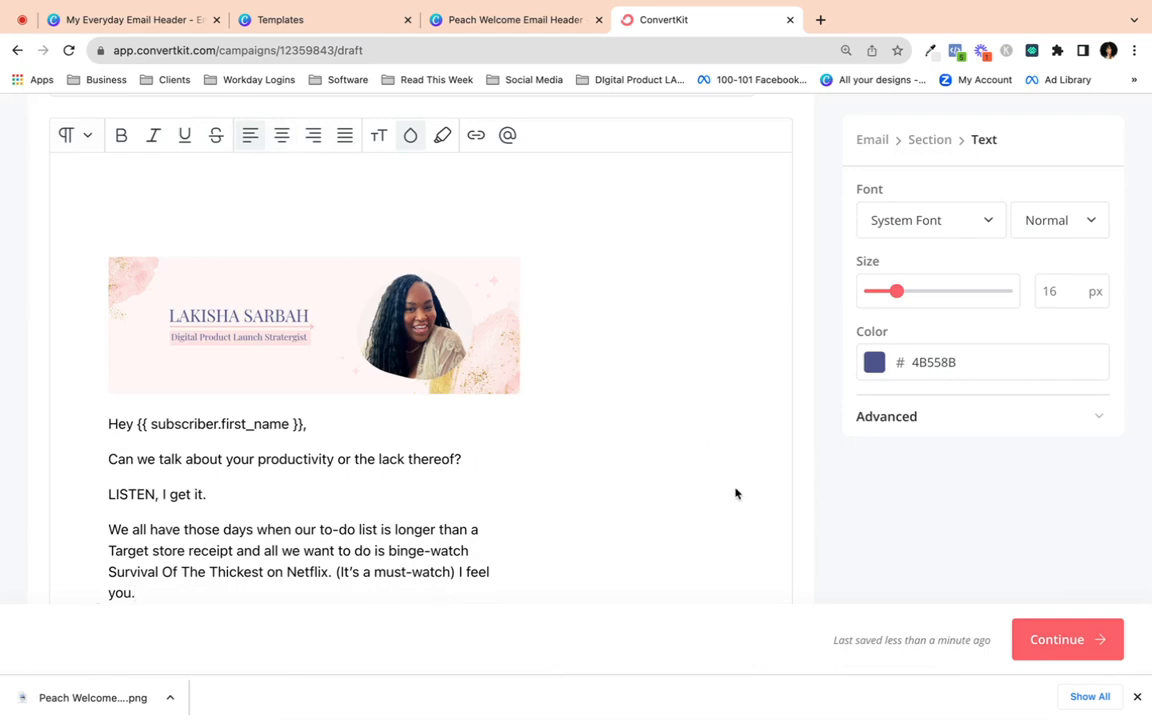
scroll(665, 491, "down", 5)
scroll(665, 491, "up", 5)
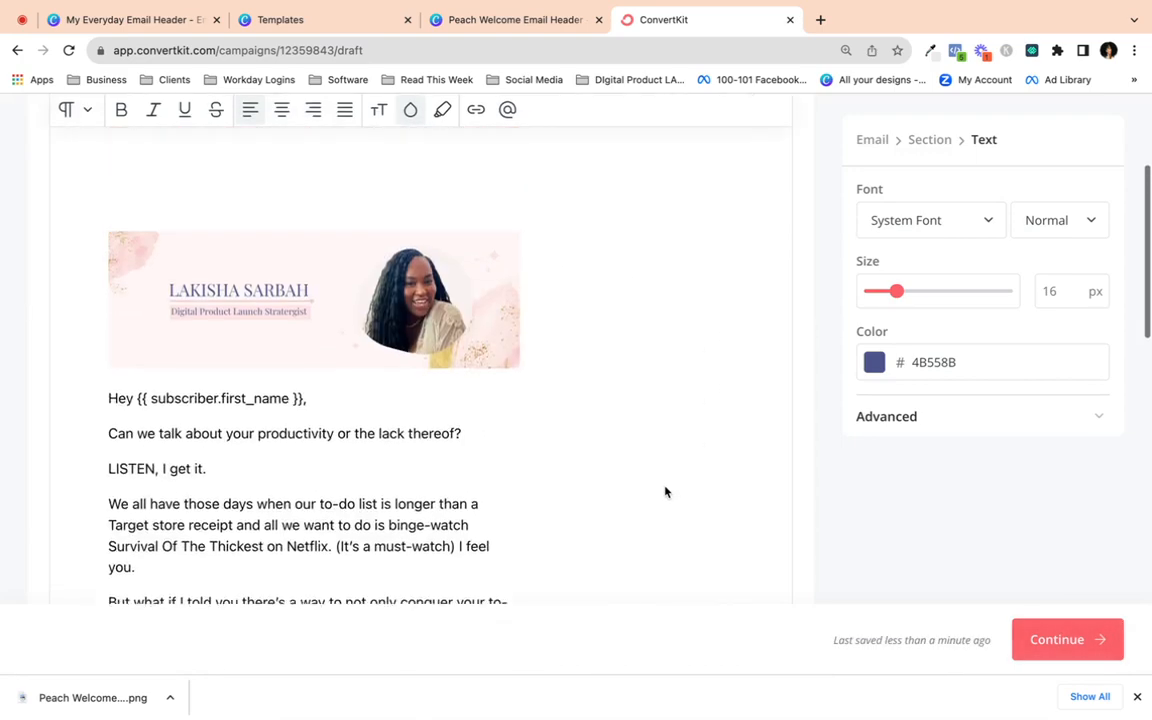
scroll(455, 355, "down", 4)
scroll(455, 352, "up", 2)
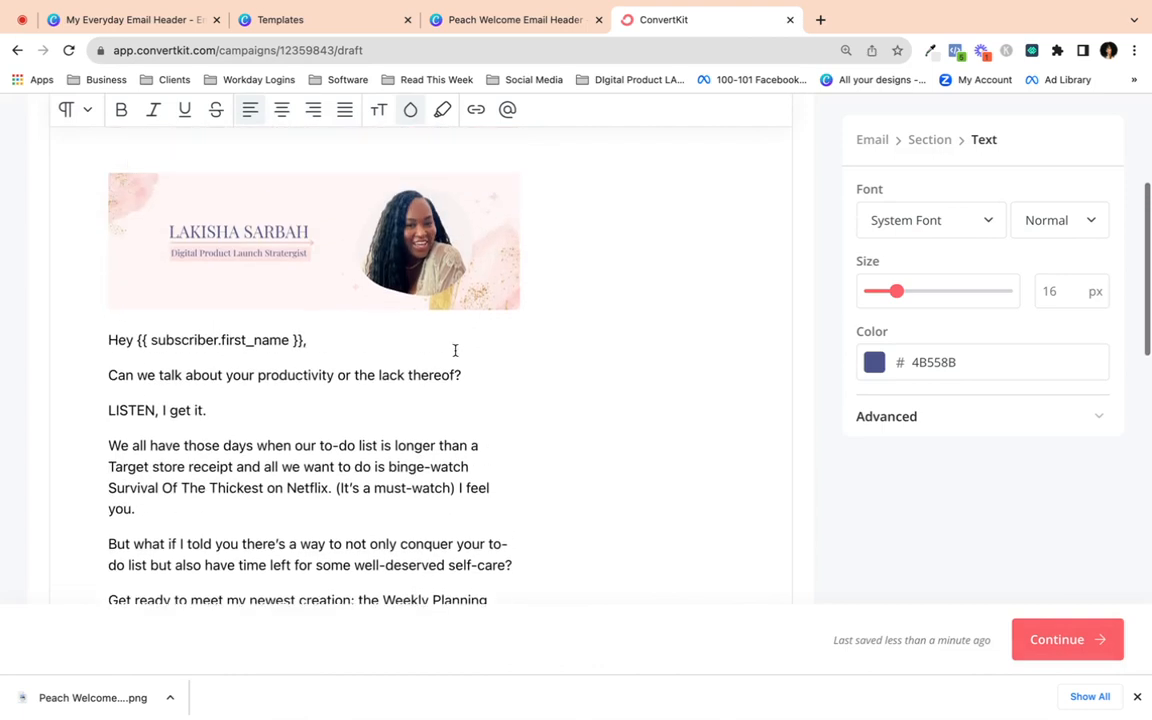
scroll(455, 350, "down", 1)
scroll(455, 350, "up", 6)
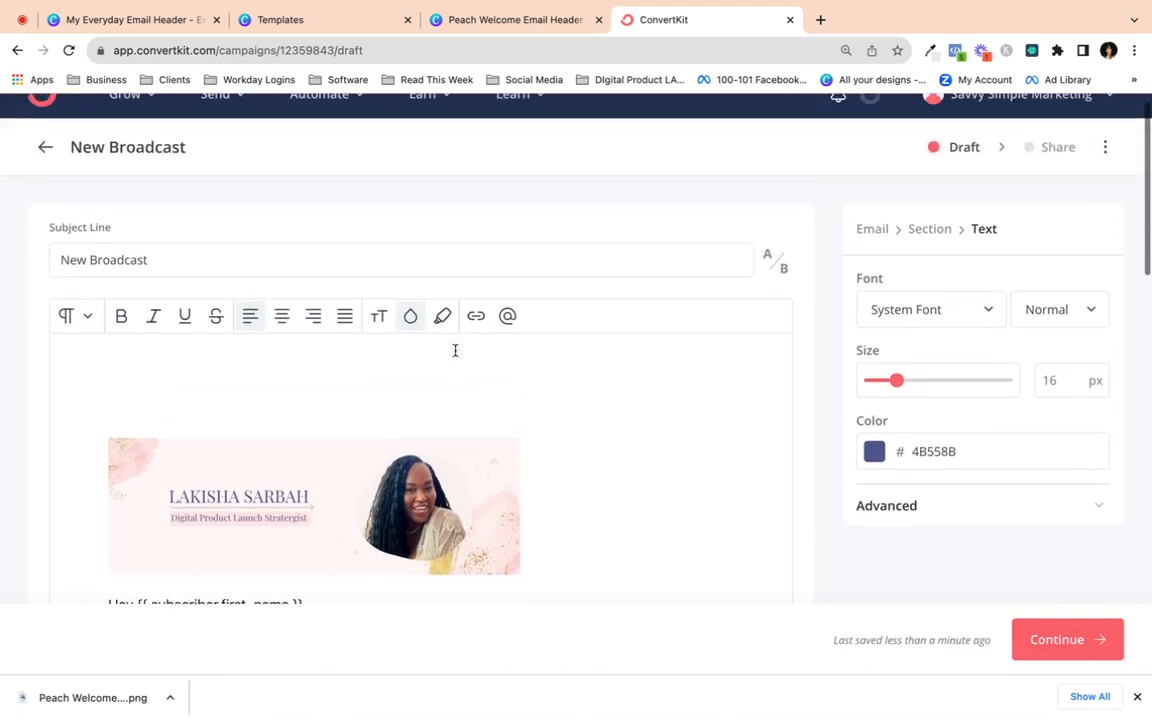
scroll(455, 350, "down", 5)
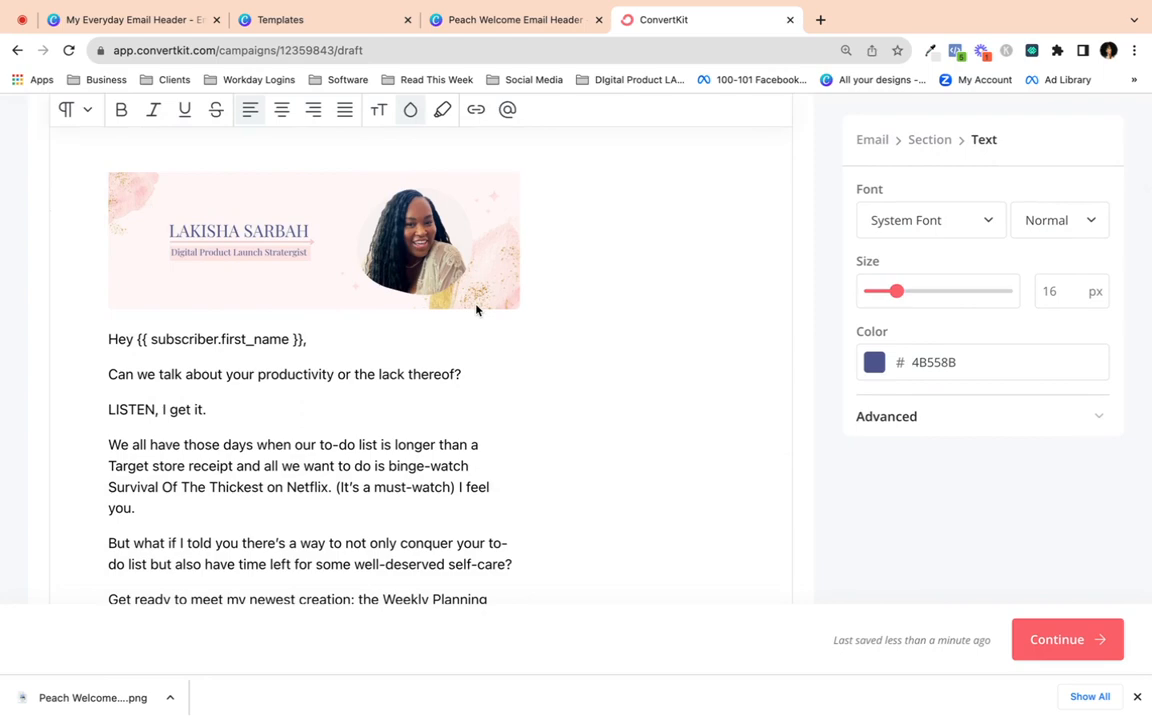
scroll(524, 347, "down", 6)
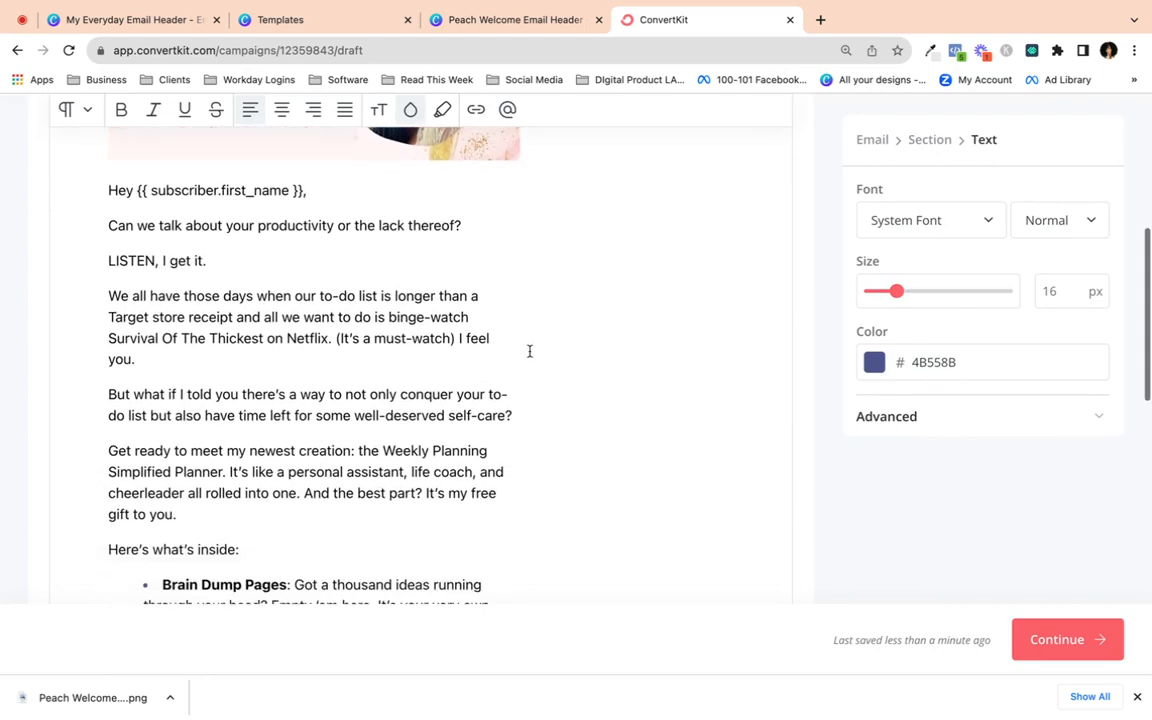
scroll(530, 351, "down", 4)
scroll(530, 351, "up", 15)
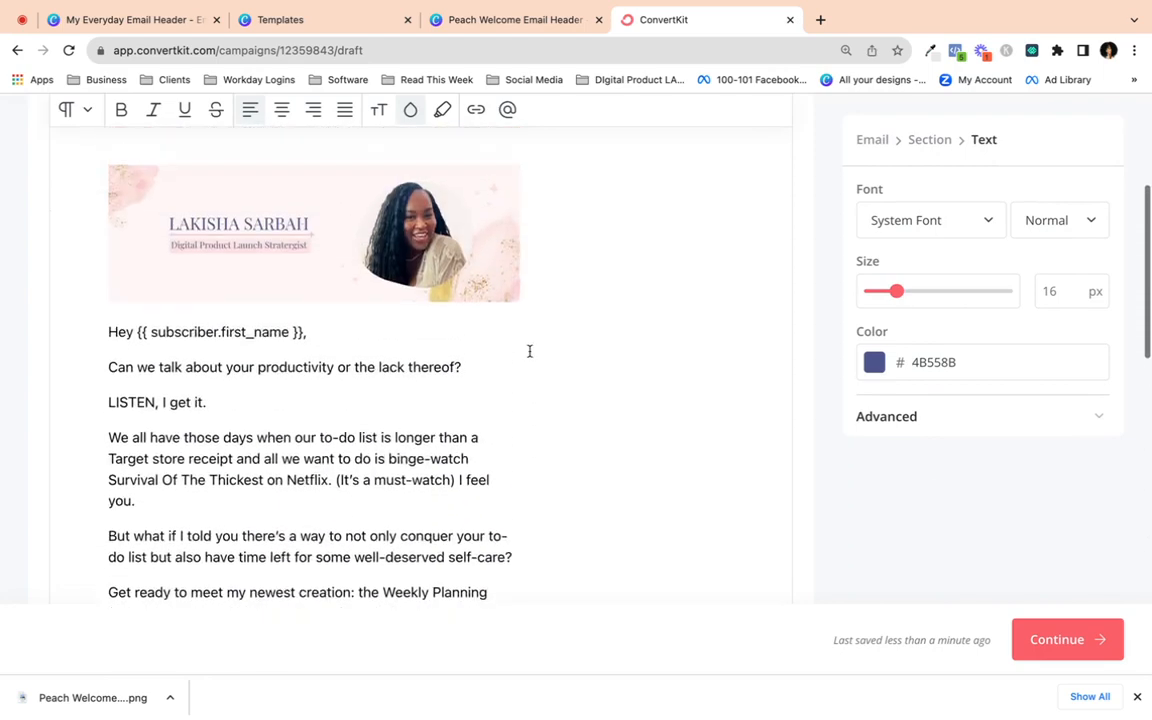
scroll(530, 353, "up", 1)
scroll(530, 350, "down", 2)
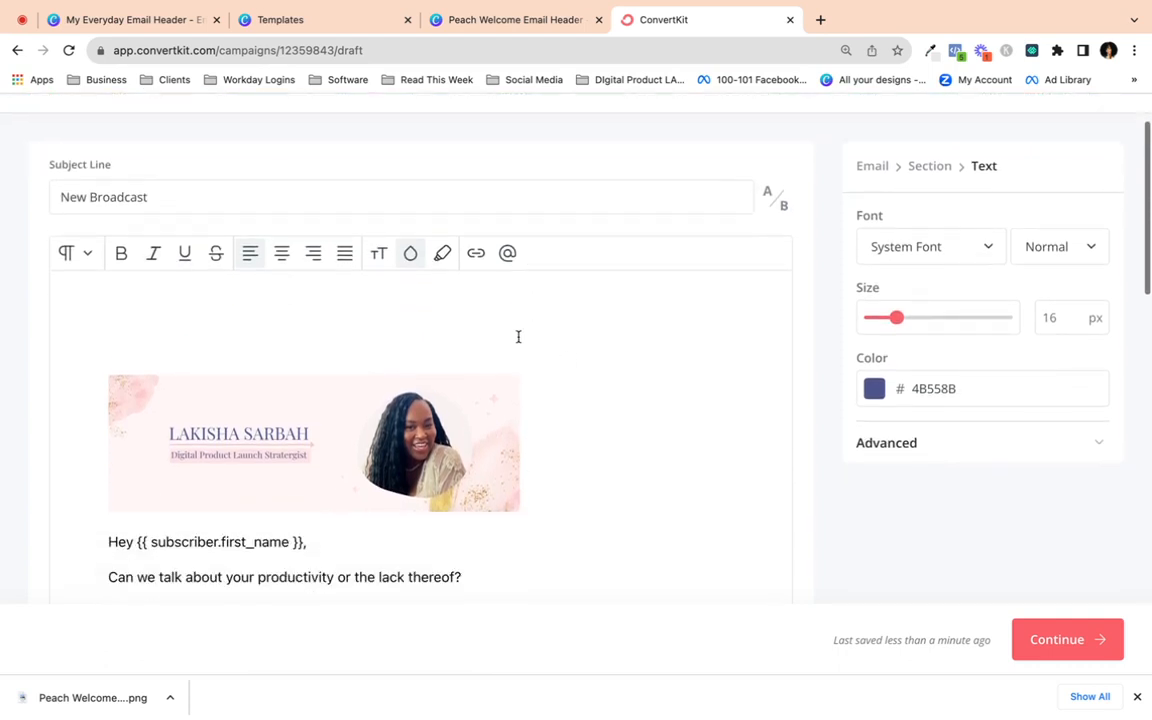
scroll(467, 372, "down", 3)
scroll(504, 401, "down", 2)
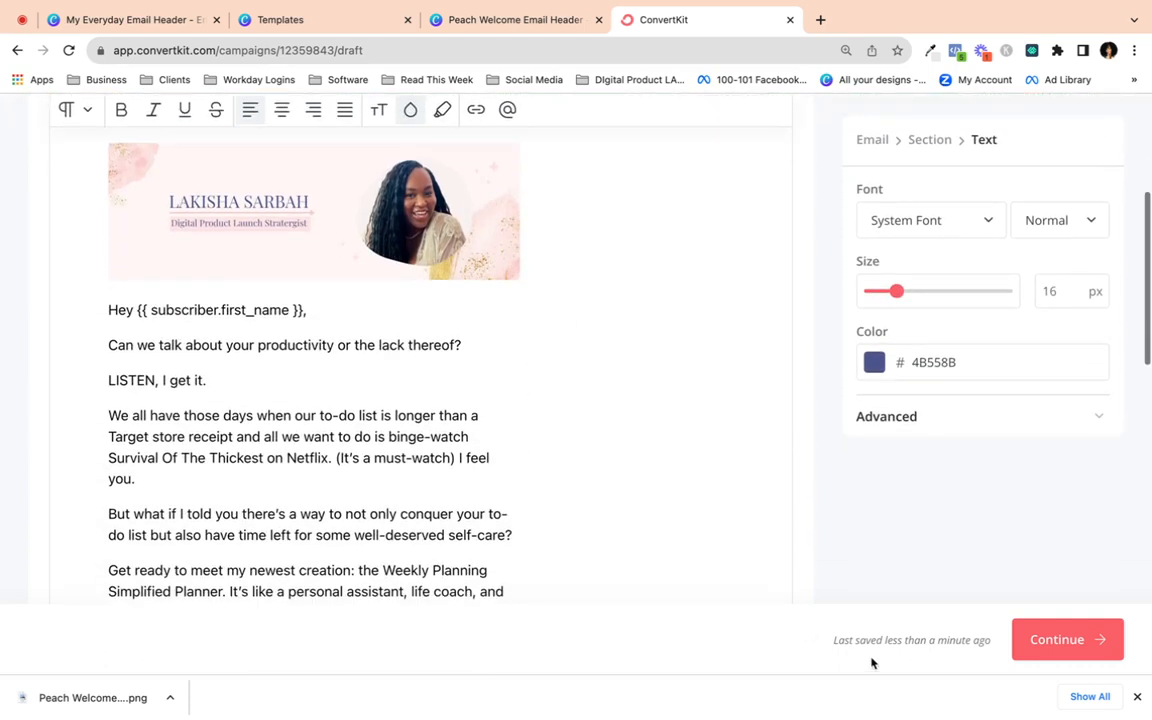
- Continue past the subject-line warning to the send step targeting All Subscribers (4,928)
left_click(1063, 640)
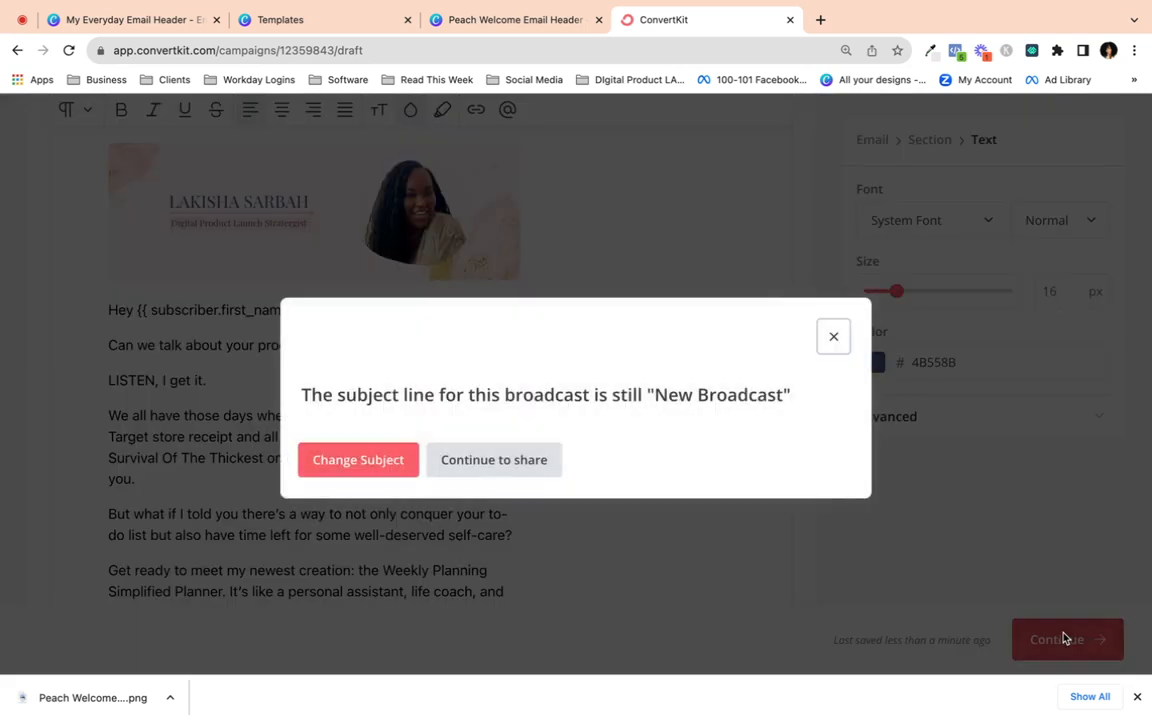
left_click(501, 463)
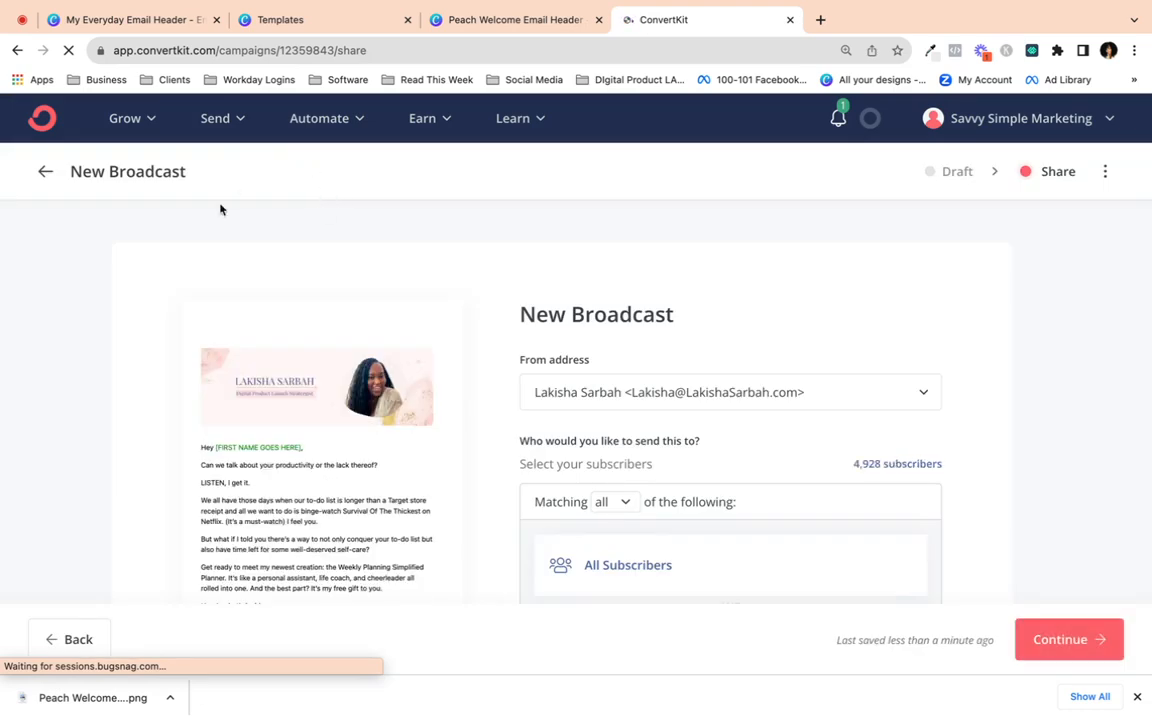
scroll(300, 352, "down", 5)
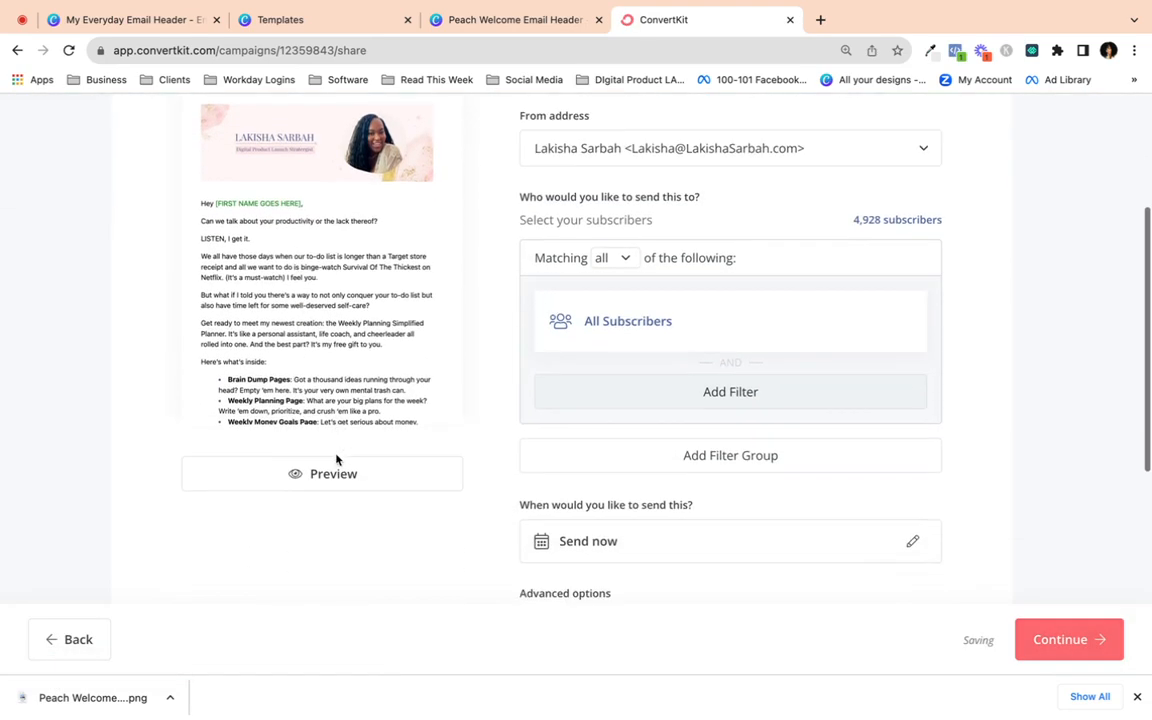
- Preview the broadcast as a subscriber, scrolling through the pink header and email body
left_click(332, 476)
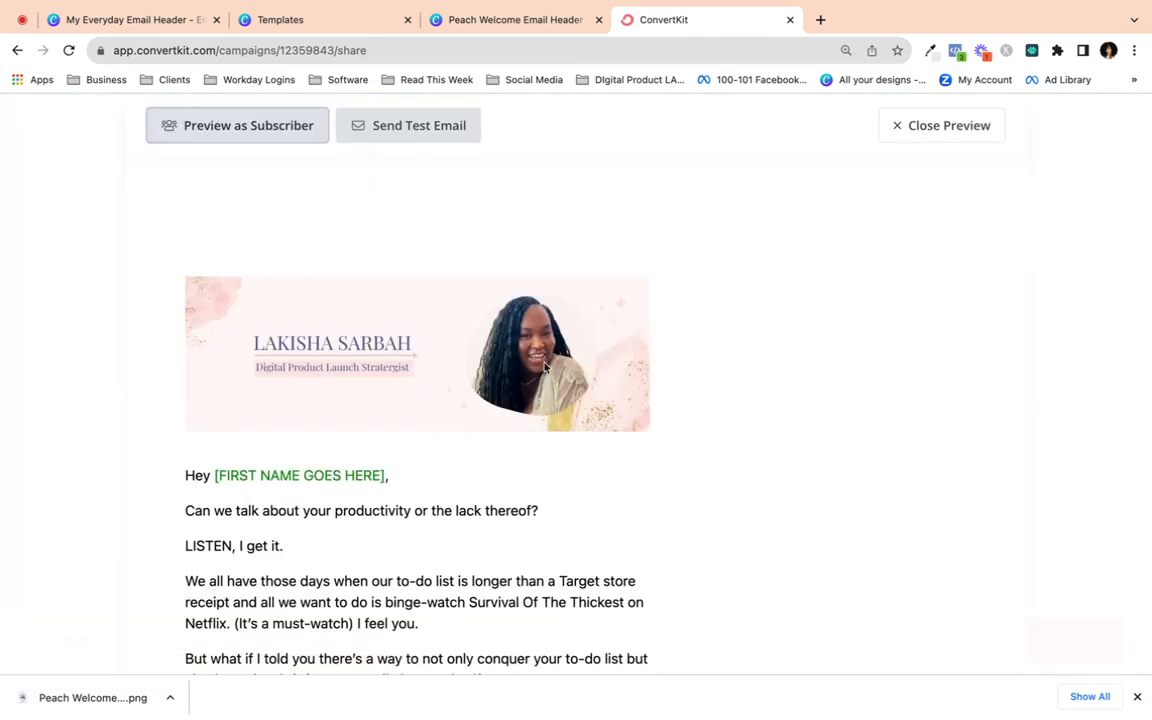
scroll(544, 367, "down", 8)
scroll(544, 367, "up", 8)
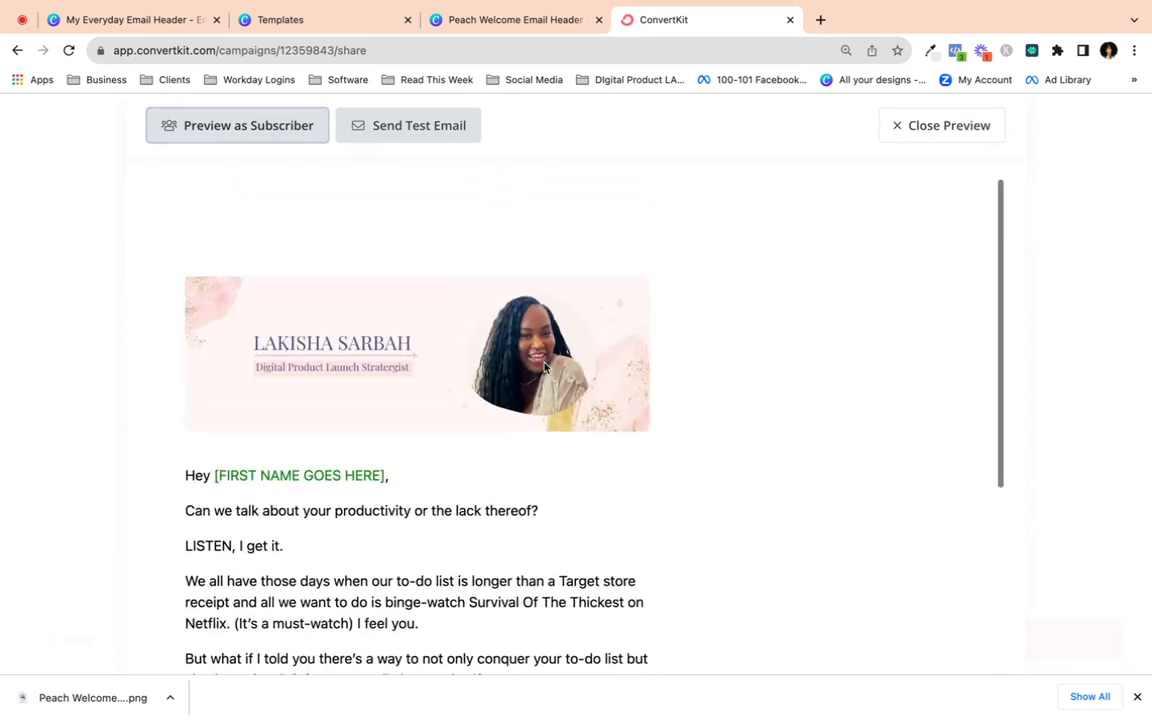
scroll(330, 283, "down", 4)
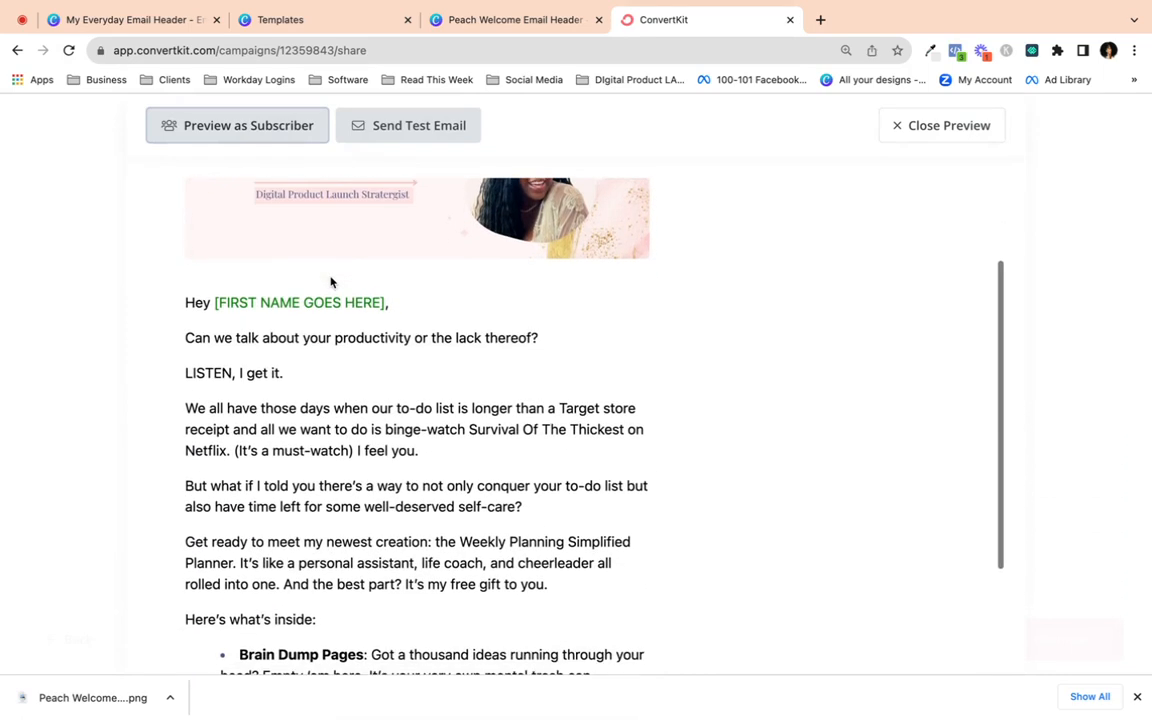
scroll(330, 283, "up", 2)
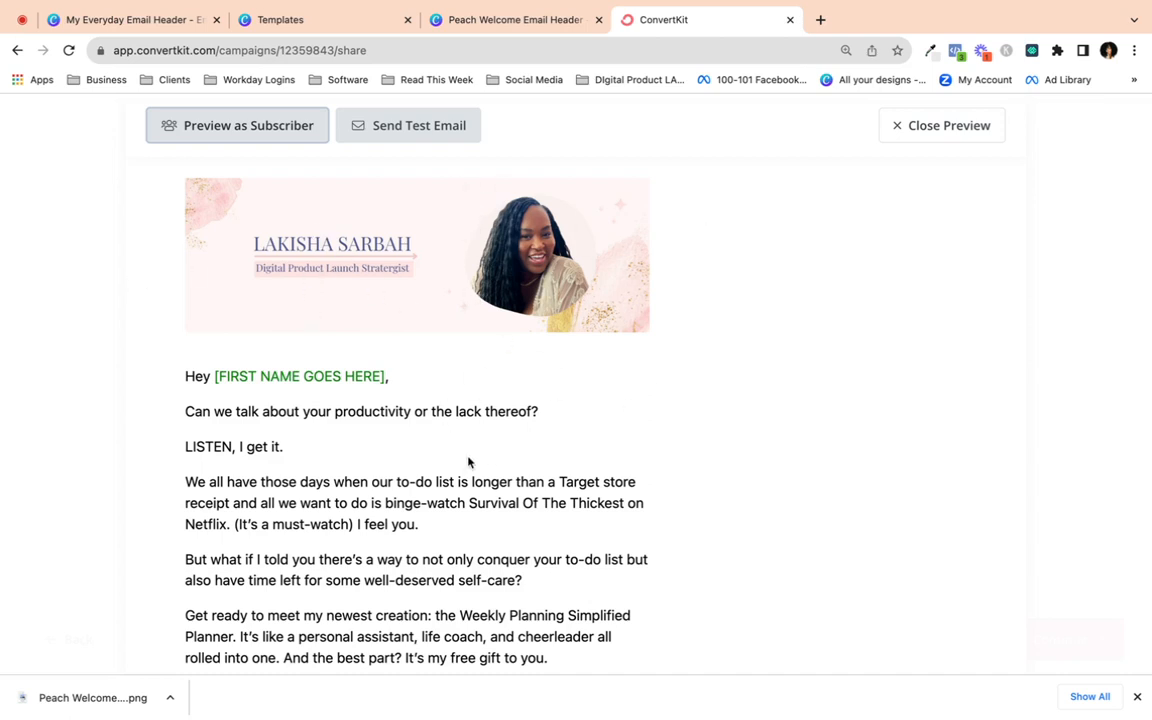
scroll(503, 396, "up", 1)
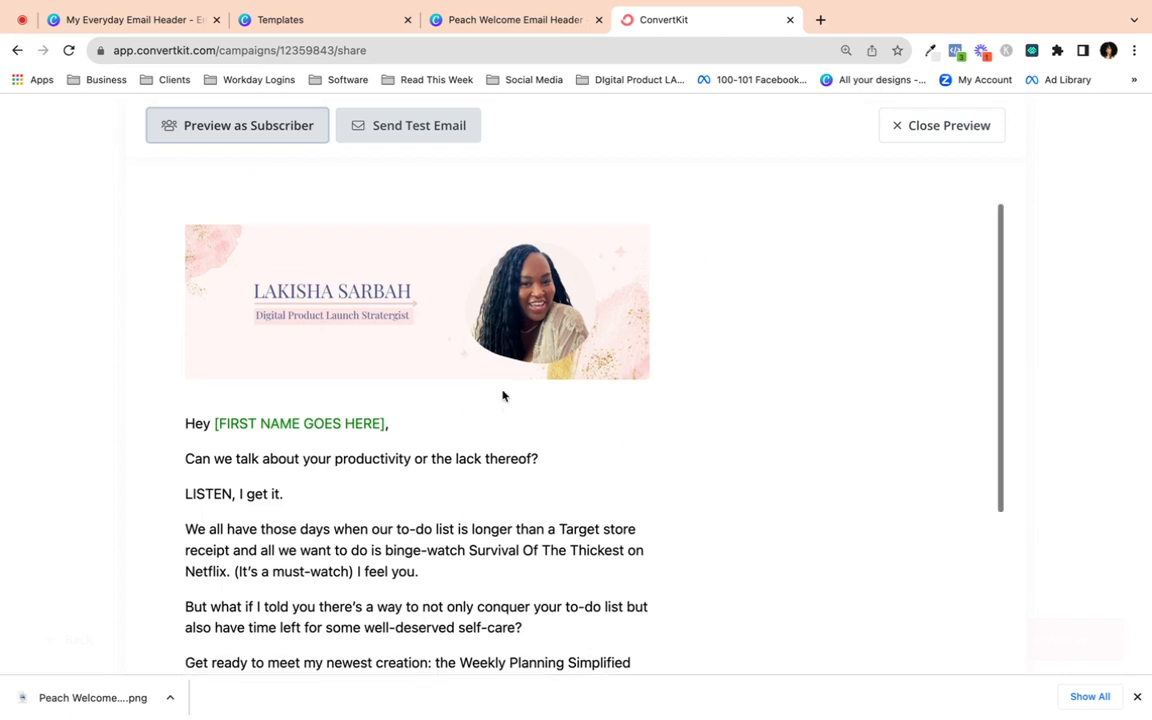
scroll(503, 396, "up", 1)
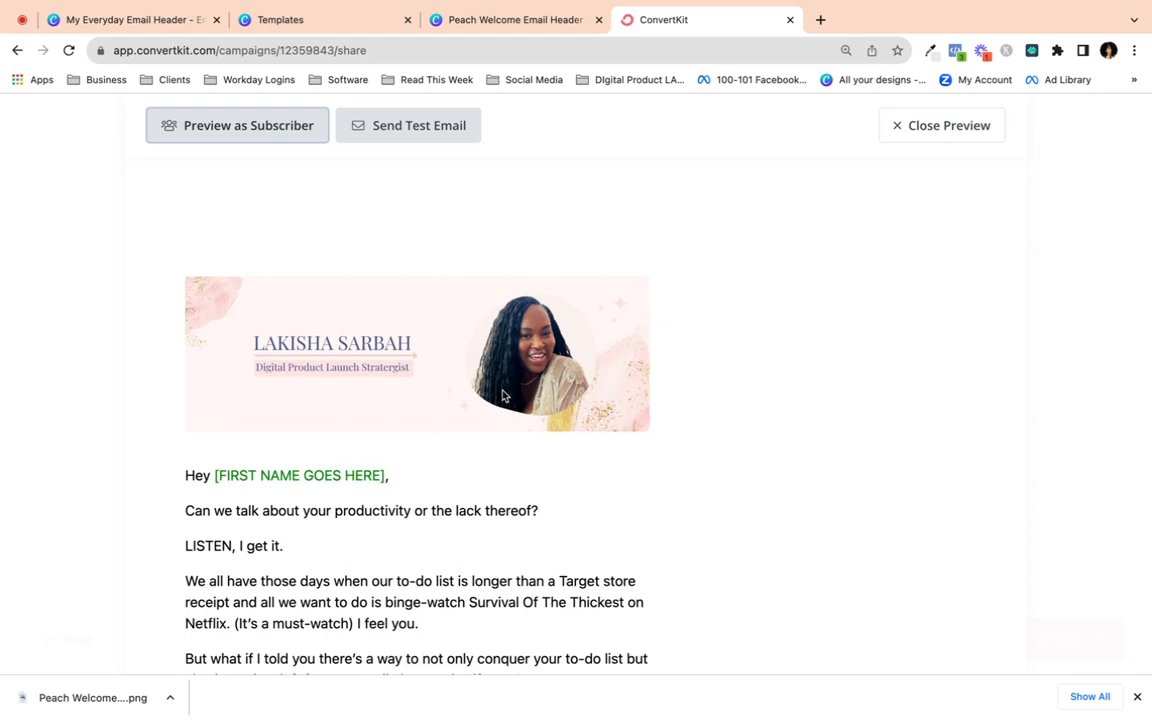